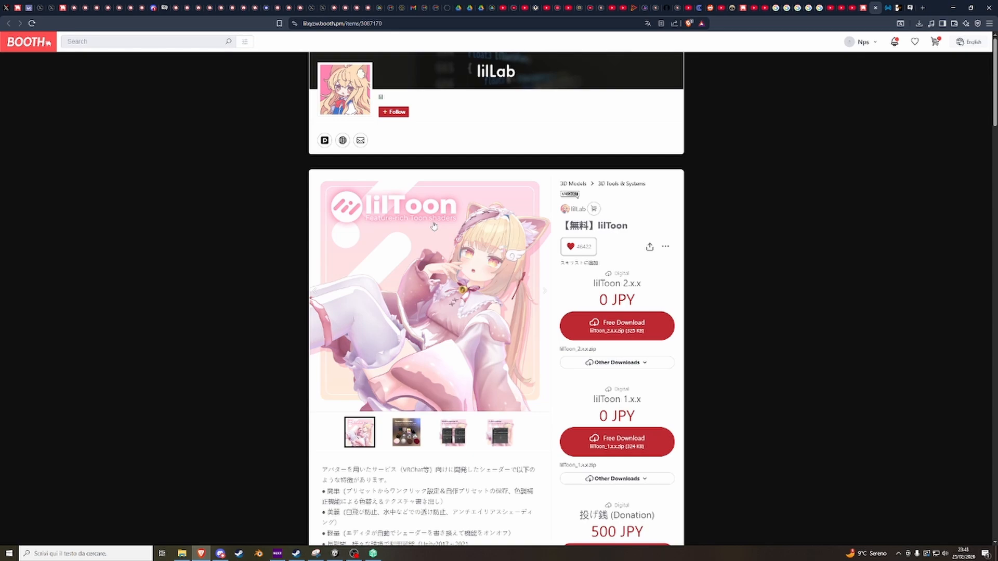
Switch to Unity and add the lilToon_Airi prefab from the Kyubi closet Airi folder to the scene hierarchy.
left_click(335, 553)
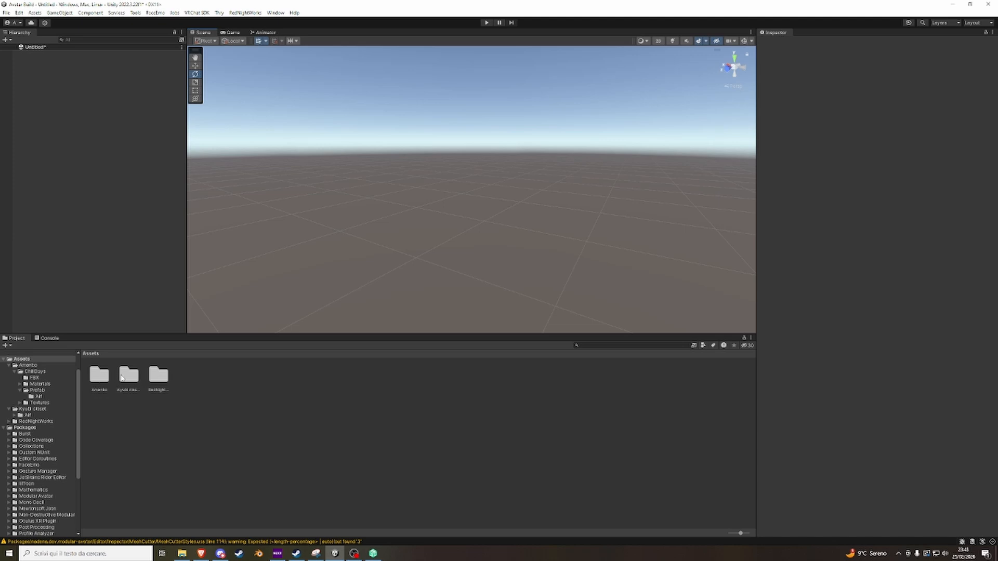
double_click(122, 377)
double_click(106, 379)
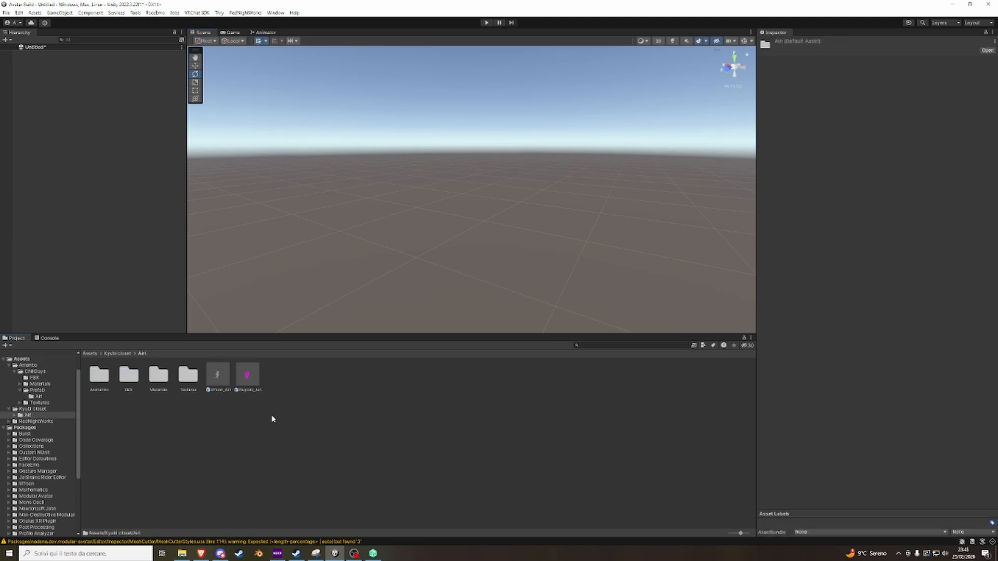
left_click_drag(217, 374, 40, 78)
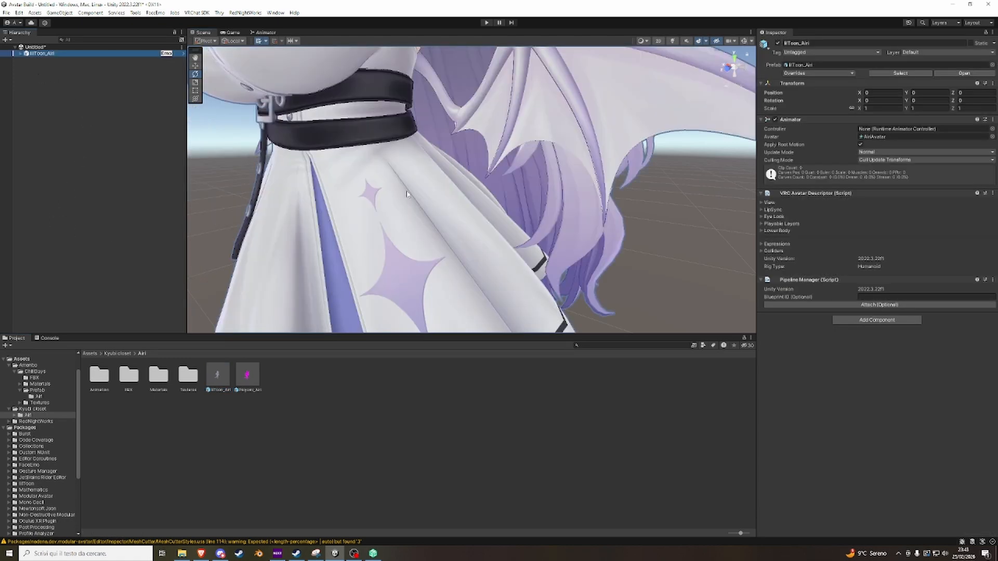
scroll(407, 192, "down", 5)
left_click_drag(407, 191, 476, 196, "alt")
scroll(476, 195, "up", 10)
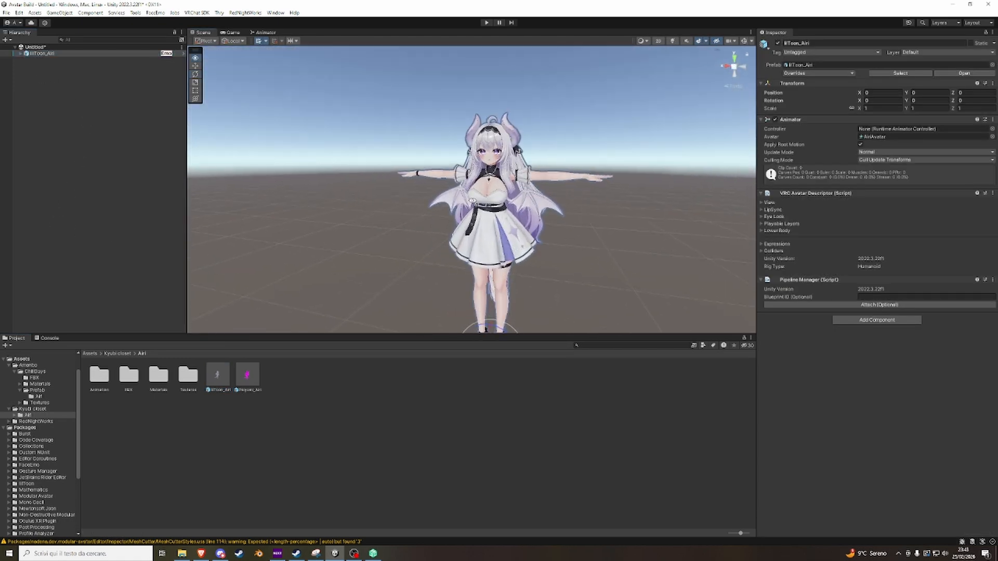
scroll(503, 210, "down", 8)
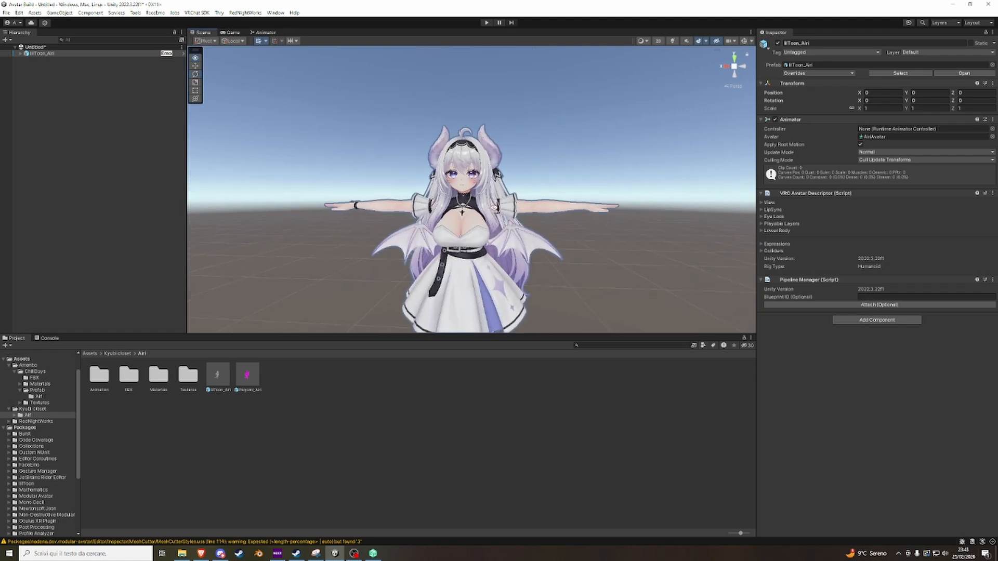
scroll(496, 207, "up", 2)
scroll(491, 206, "down", 2)
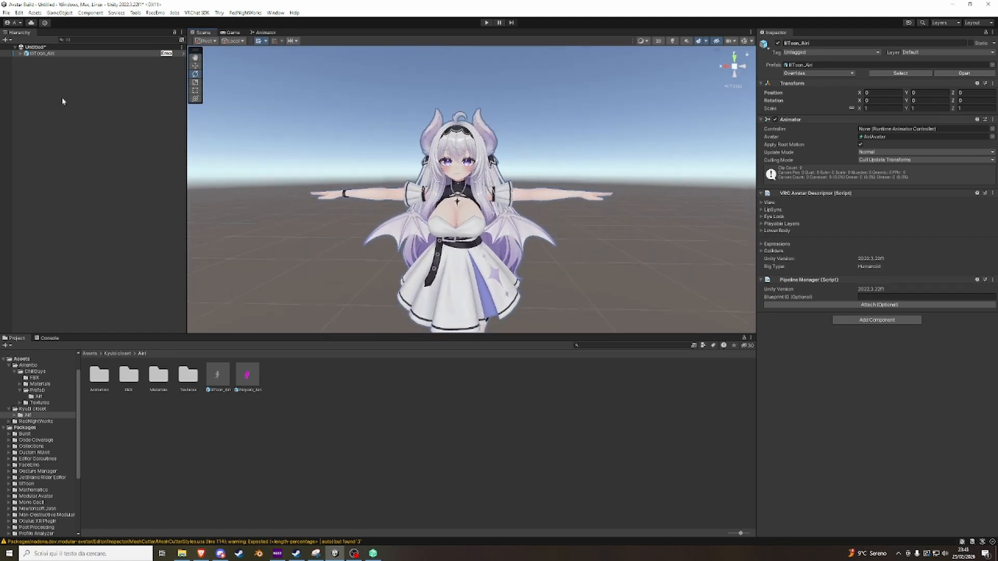
Expand lilToon_Airi in the hierarchy and examine its Body and Body all meshes on the avatar.
left_click(20, 53)
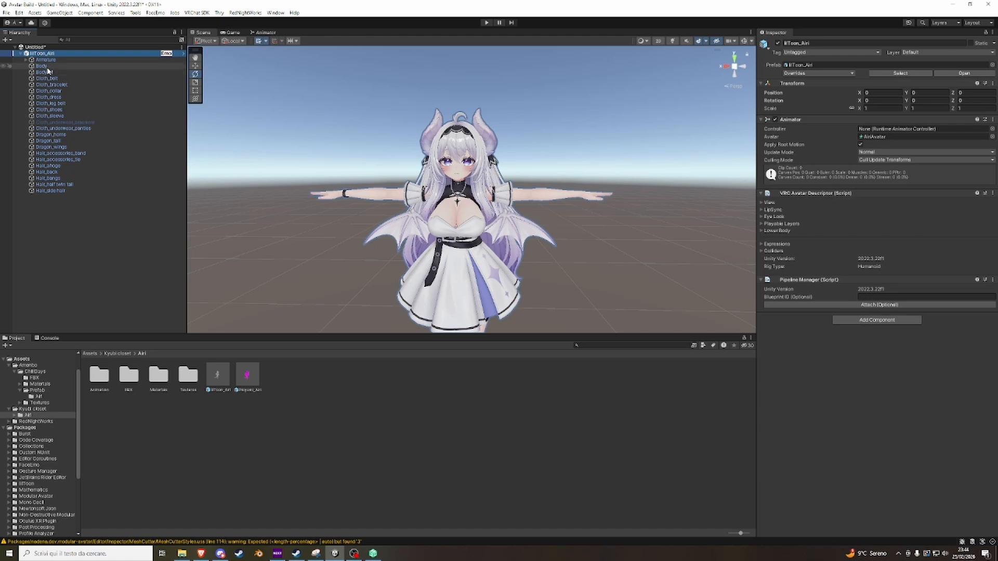
left_click(44, 66)
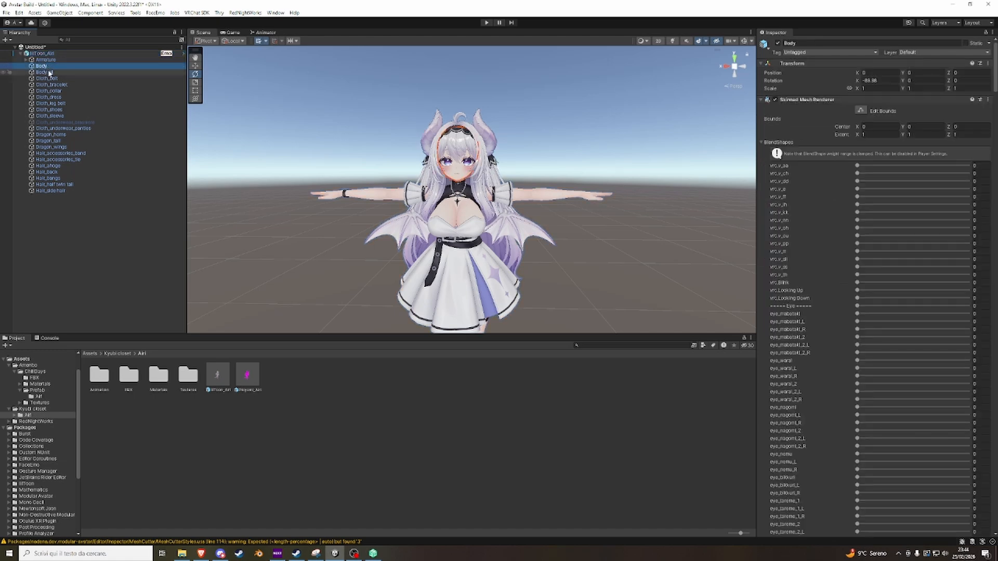
left_click(50, 74)
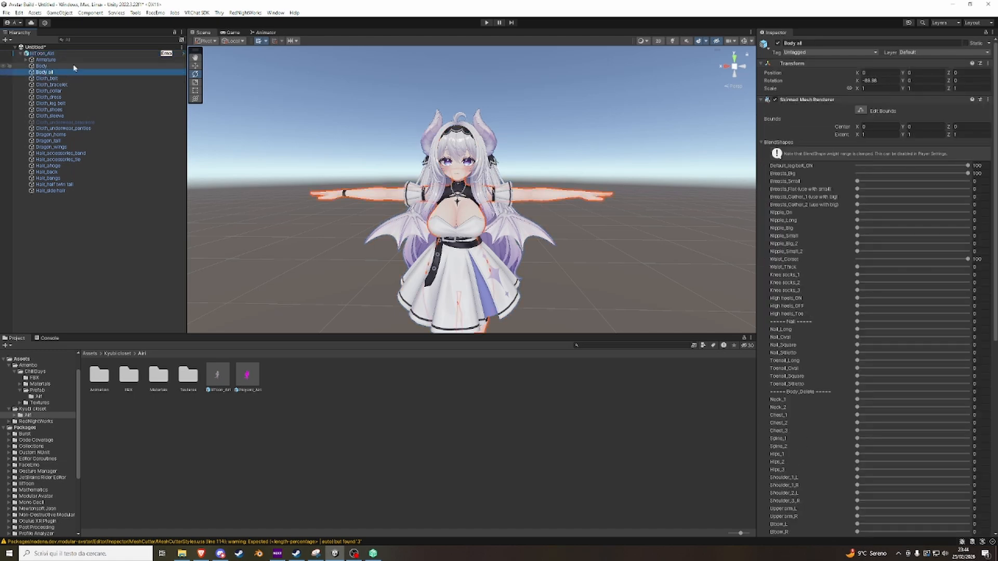
middle_click_drag(433, 153, 440, 164)
scroll(440, 164, "up", 6)
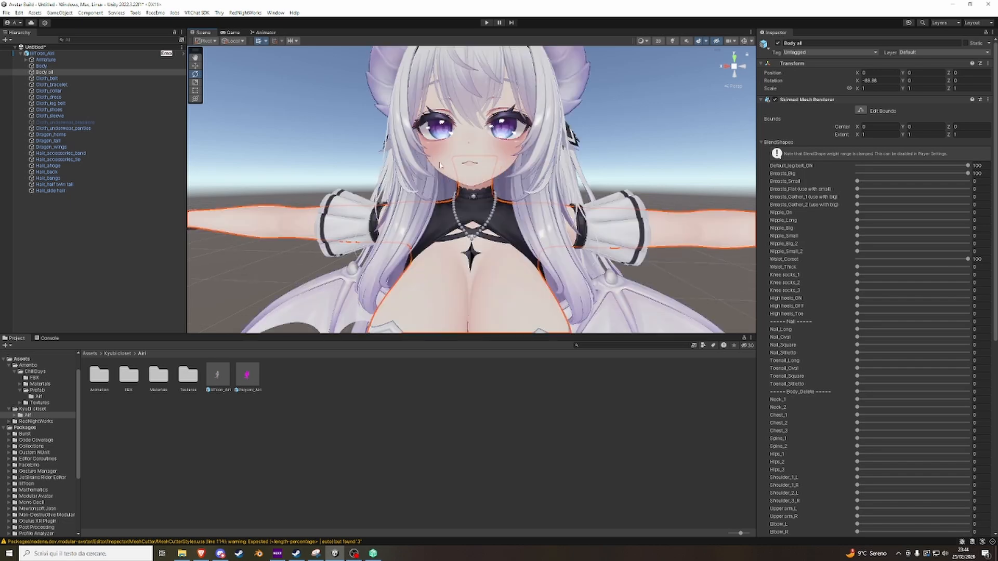
scroll(555, 186, "down", 5)
scroll(555, 186, "down", 3)
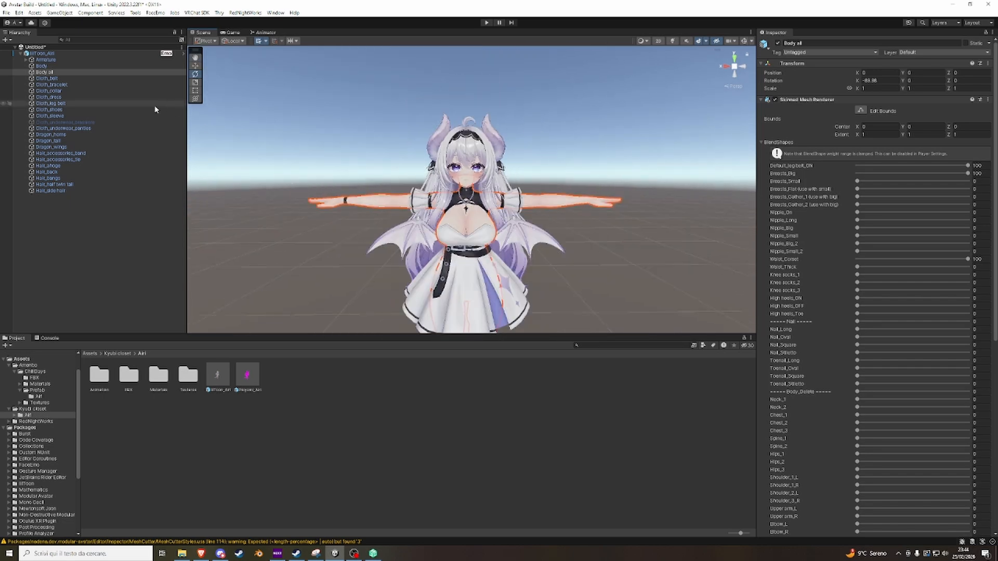
Deactivate the avatar's clothing objects from Cloth_belt through Cloth_sleeve and tag them as EditorOnly.
left_click(64, 79)
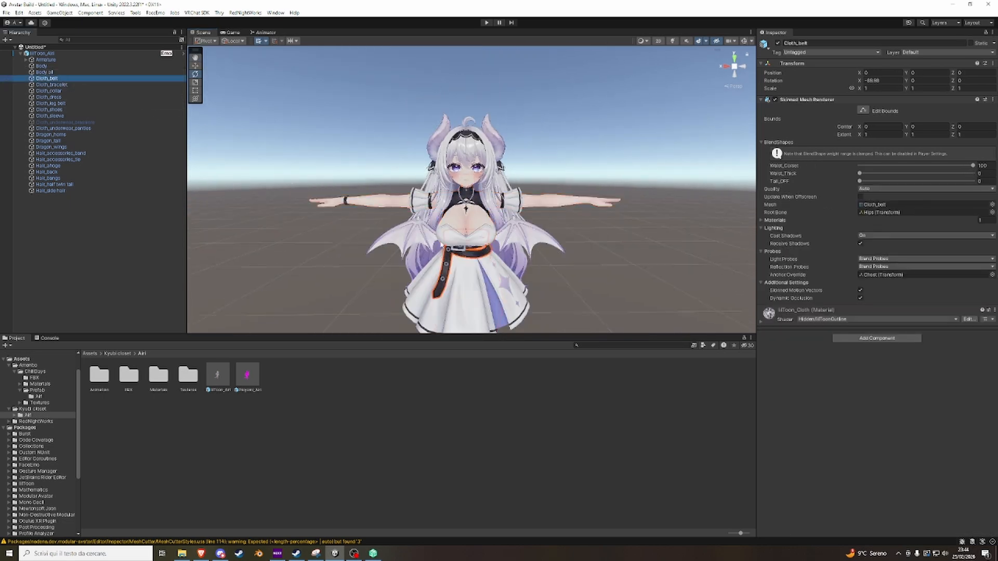
scroll(438, 326, "down", 4)
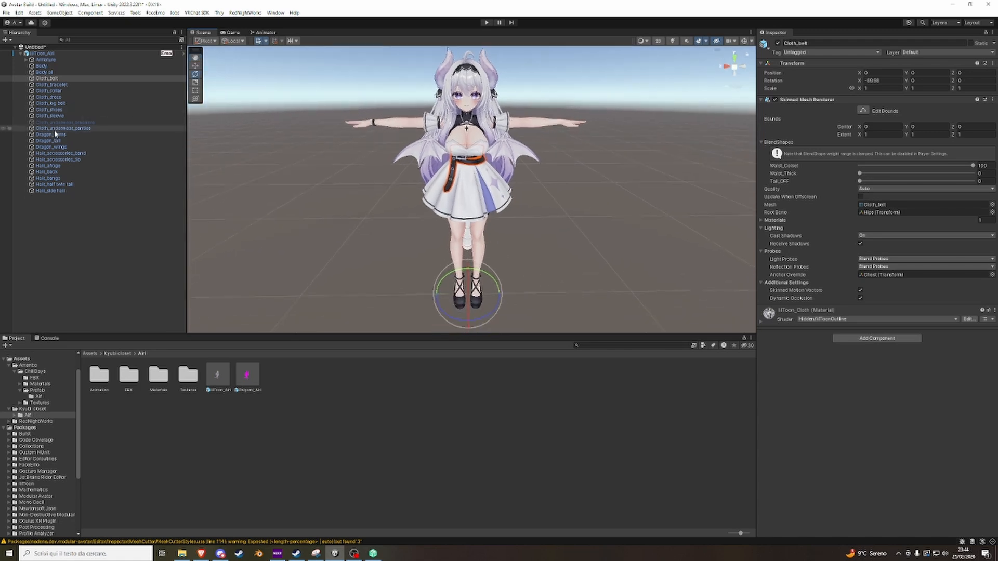
right_click_drag(507, 190, 501, 142)
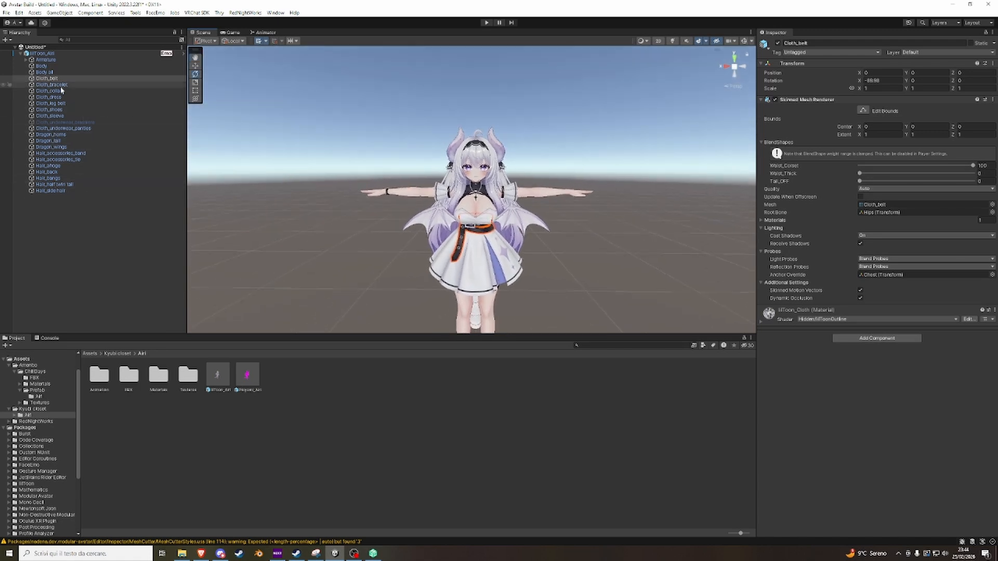
left_click(64, 115, "shift")
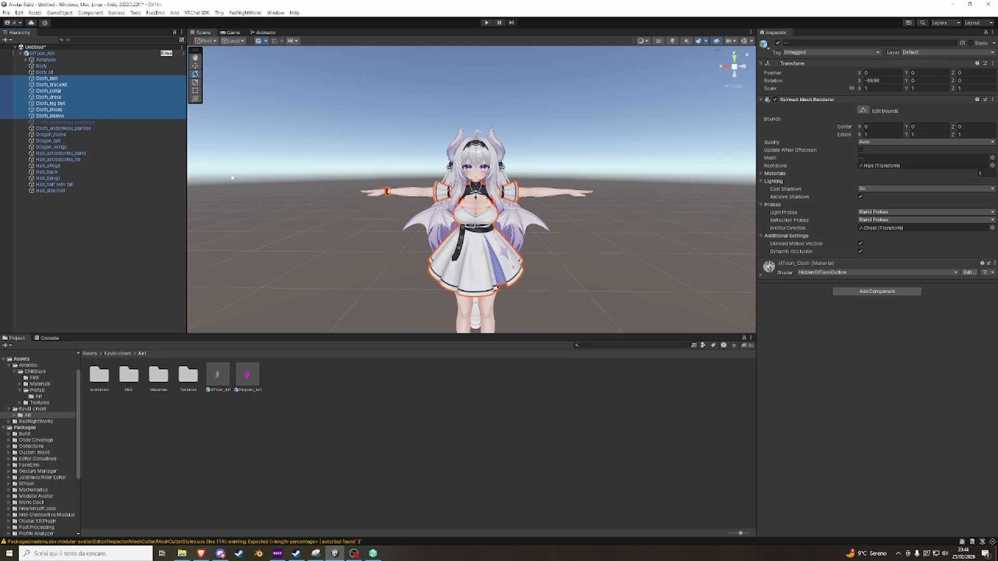
left_click(777, 44)
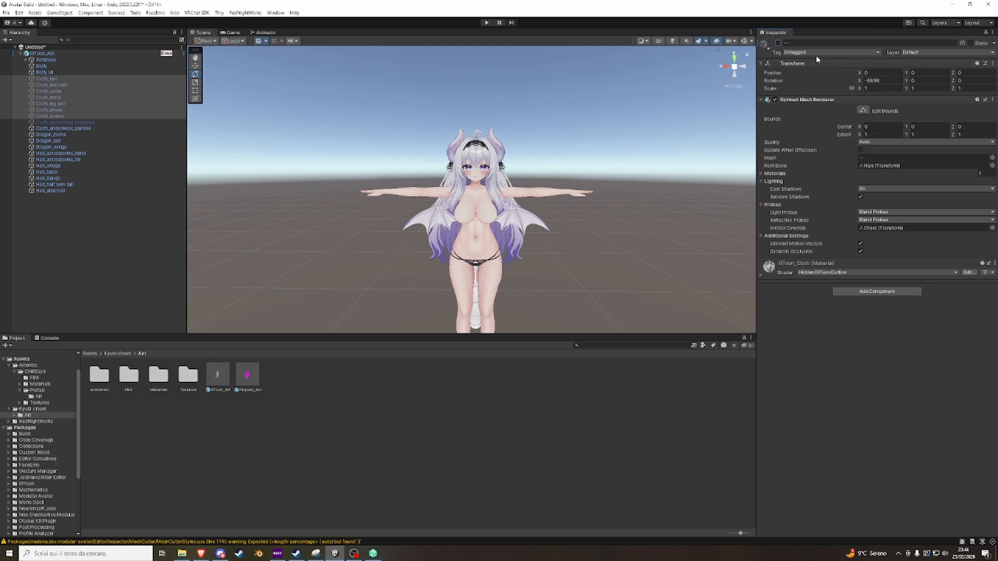
left_click(789, 53)
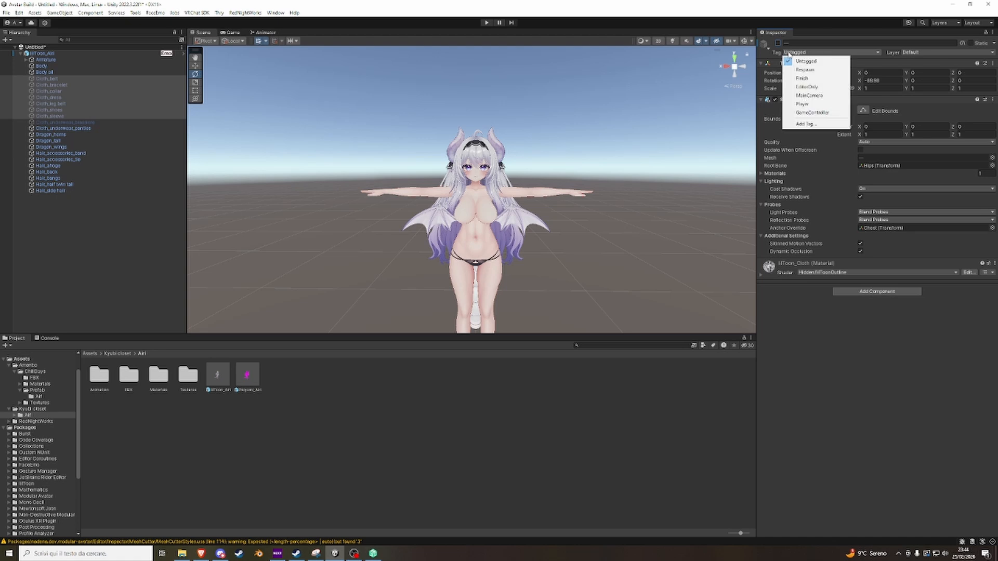
left_click(798, 87)
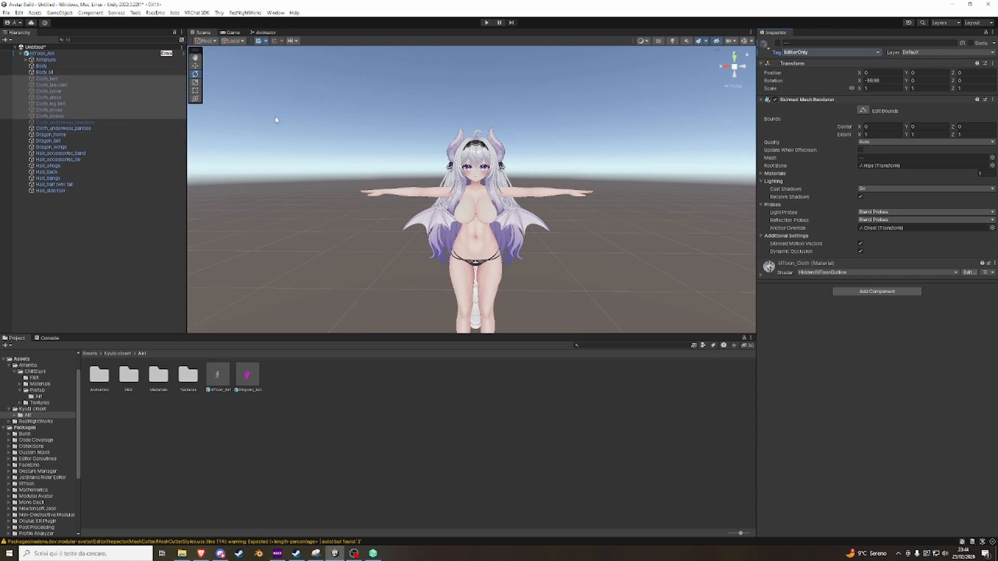
Tag the inactive Cloth_underwear_brassiere object as EditorOnly.
left_click(58, 123)
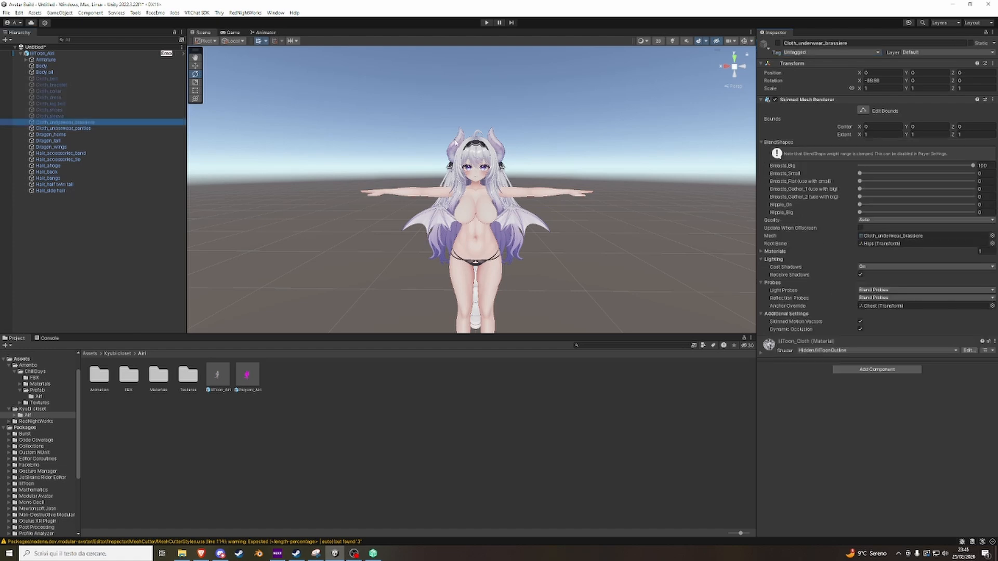
left_click(803, 53)
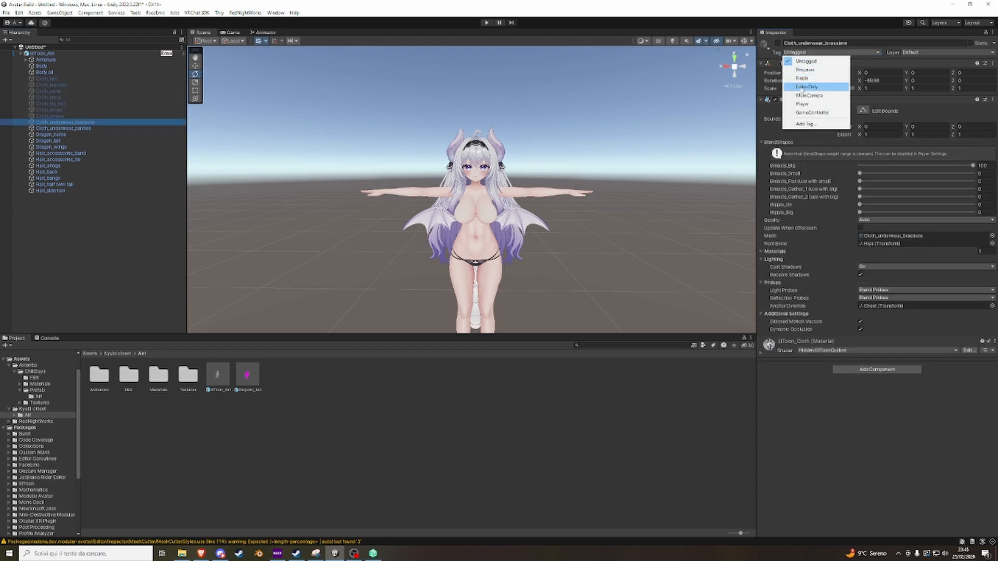
left_click(803, 87)
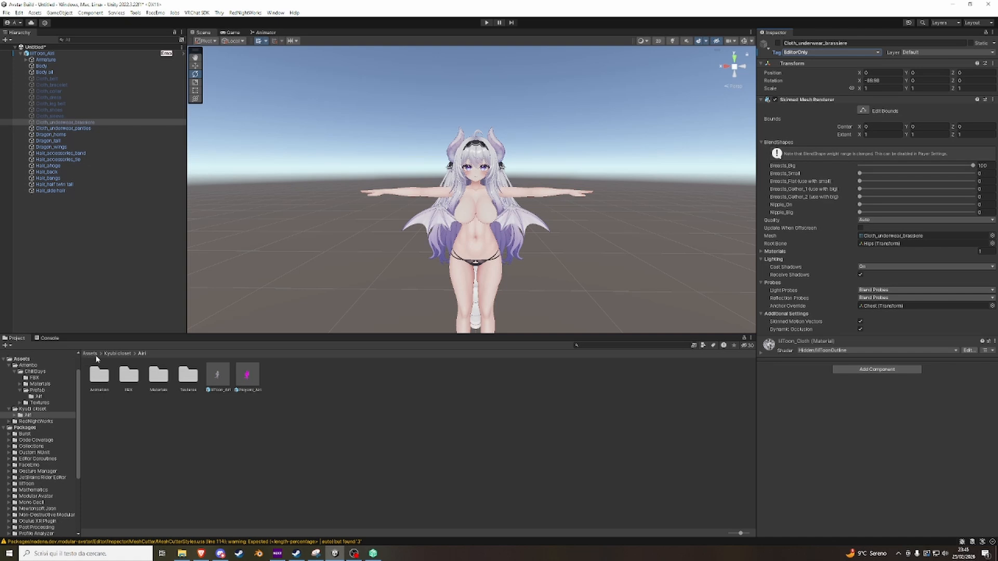
Add the ChillDays_Airi prefab from the Amenbo/ChillDays/Prefab/Airi folder as a child of the lilToon_Airi avatar.
left_click(91, 354)
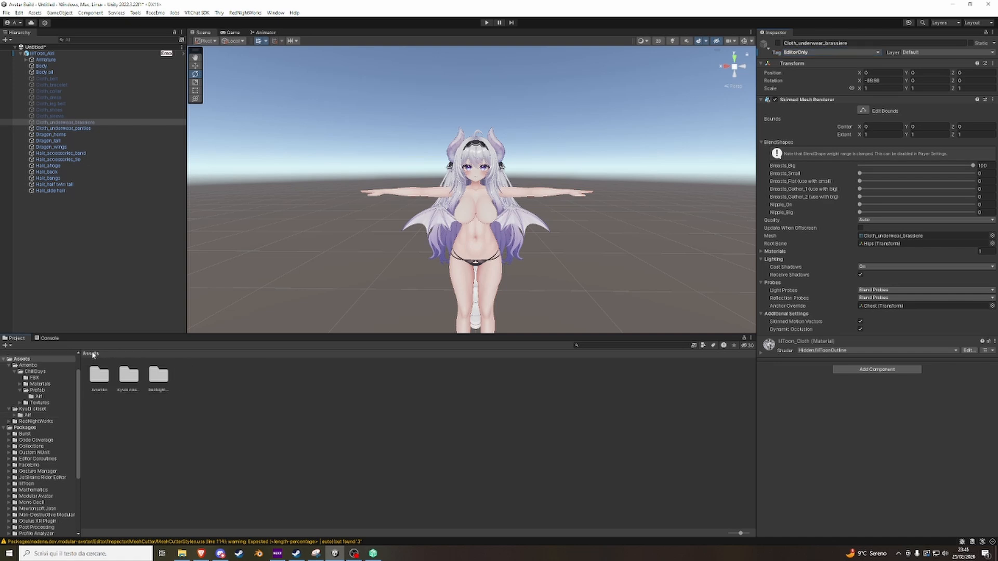
double_click(98, 381)
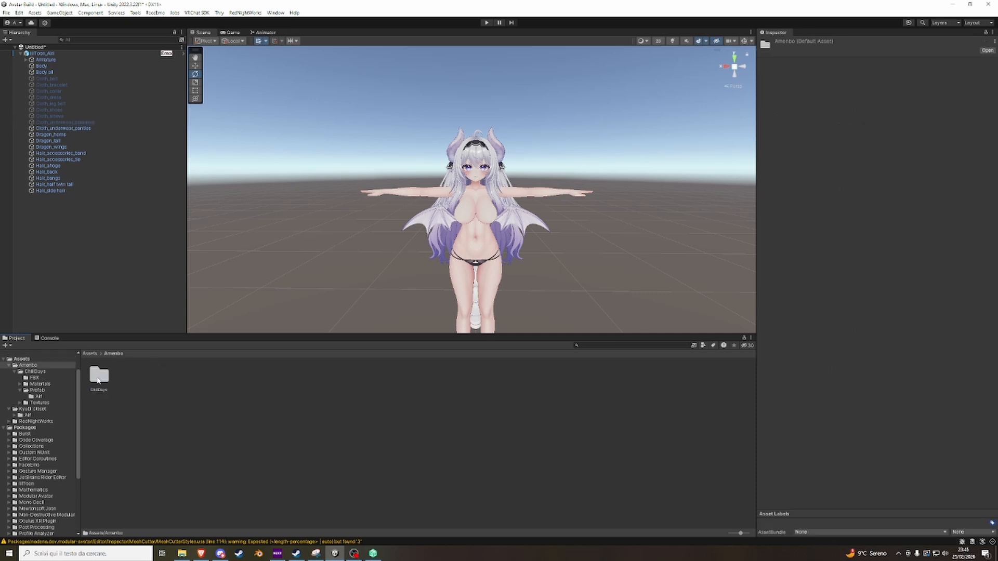
double_click(99, 380)
left_click(158, 378)
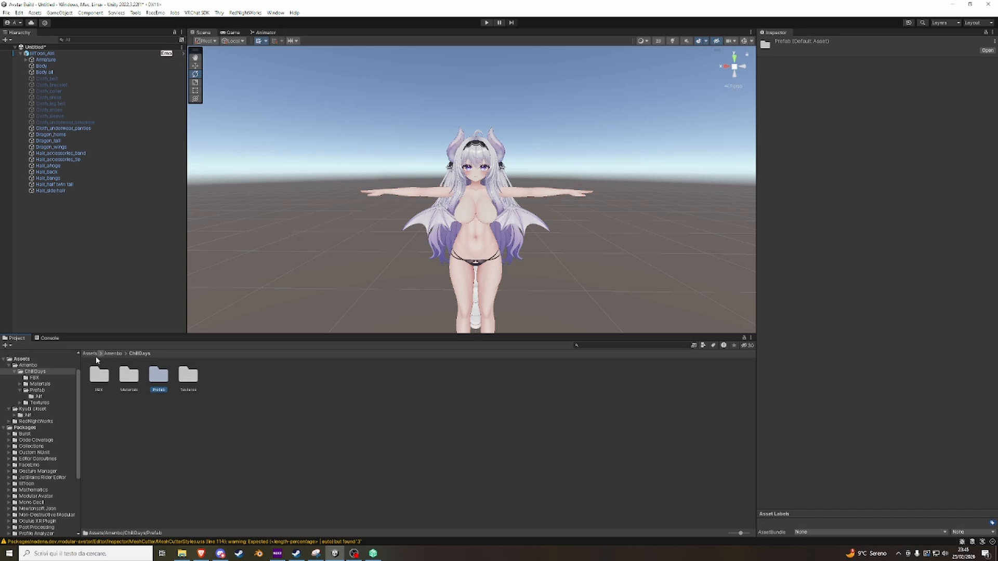
double_click(160, 381)
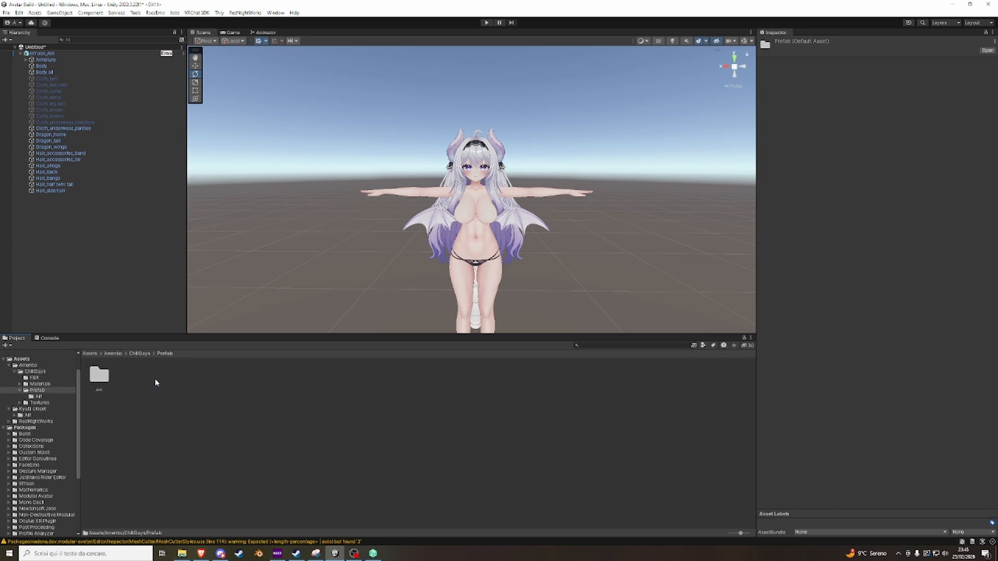
double_click(107, 378)
left_click_drag(100, 377, 47, 55)
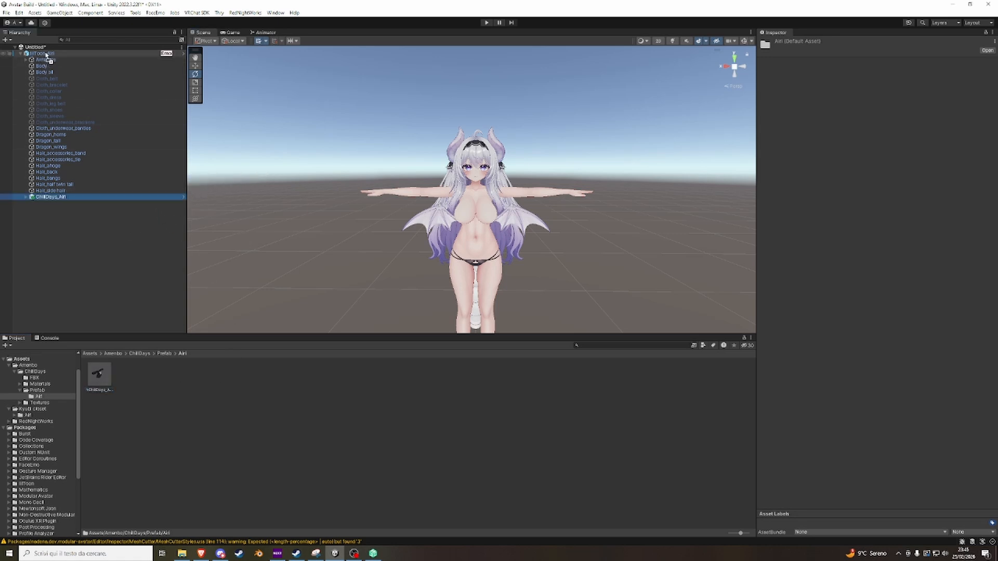
right_click_drag(418, 196, 432, 207)
scroll(458, 224, "up", 5)
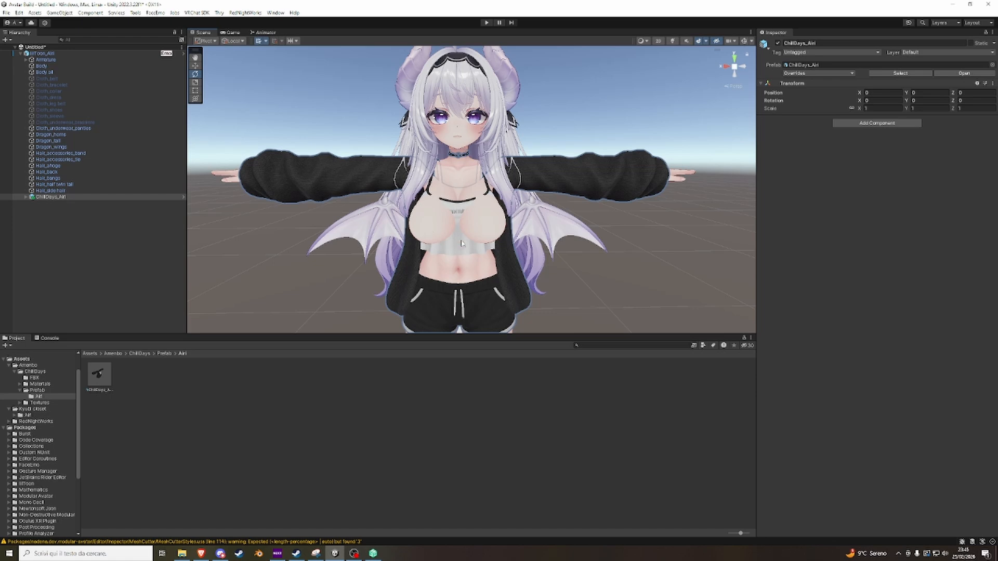
Set the Breasts_big blendshape of the ChillDays outfit's Top to 100.
left_click(455, 238)
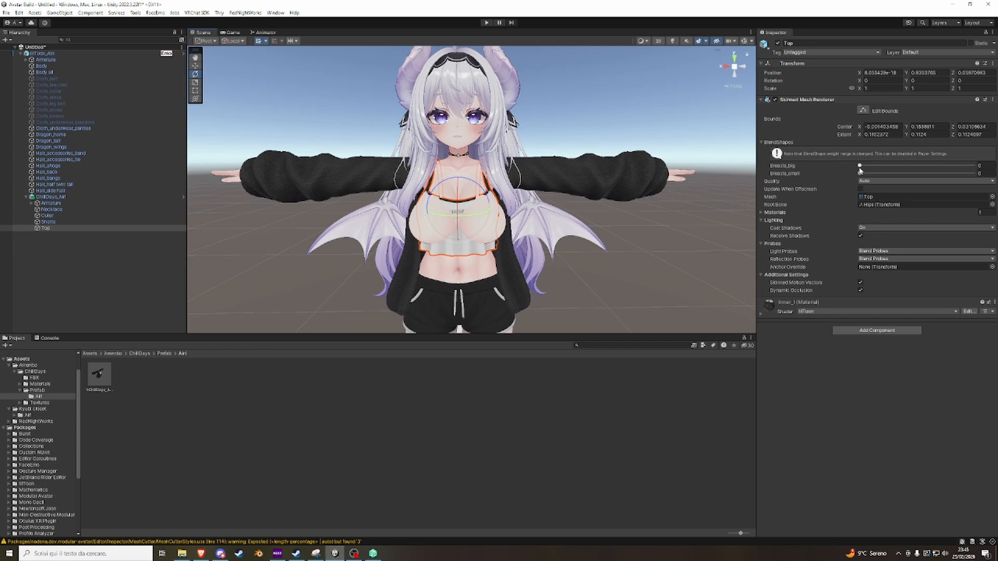
left_click_drag(859, 167, 988, 161)
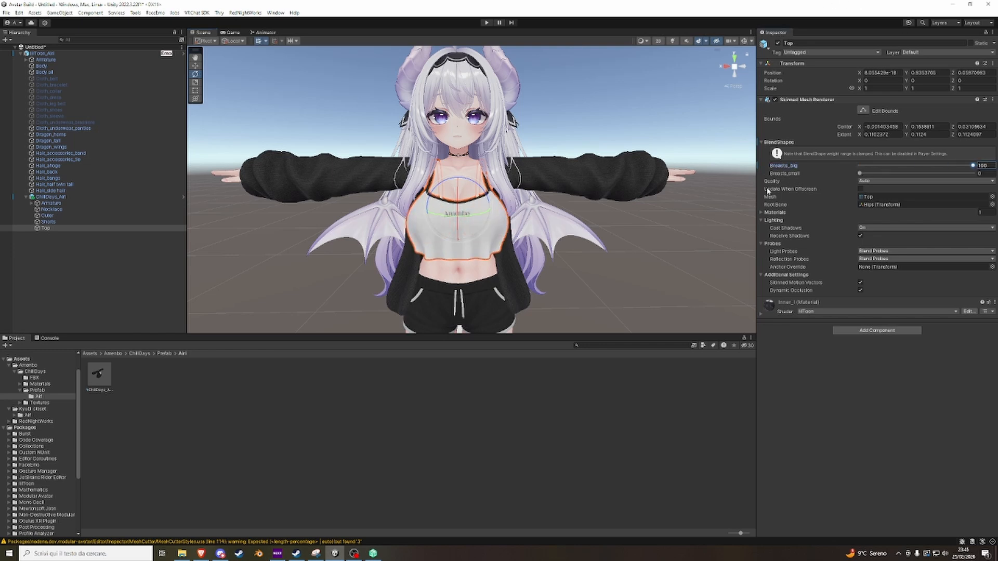
left_click(773, 144)
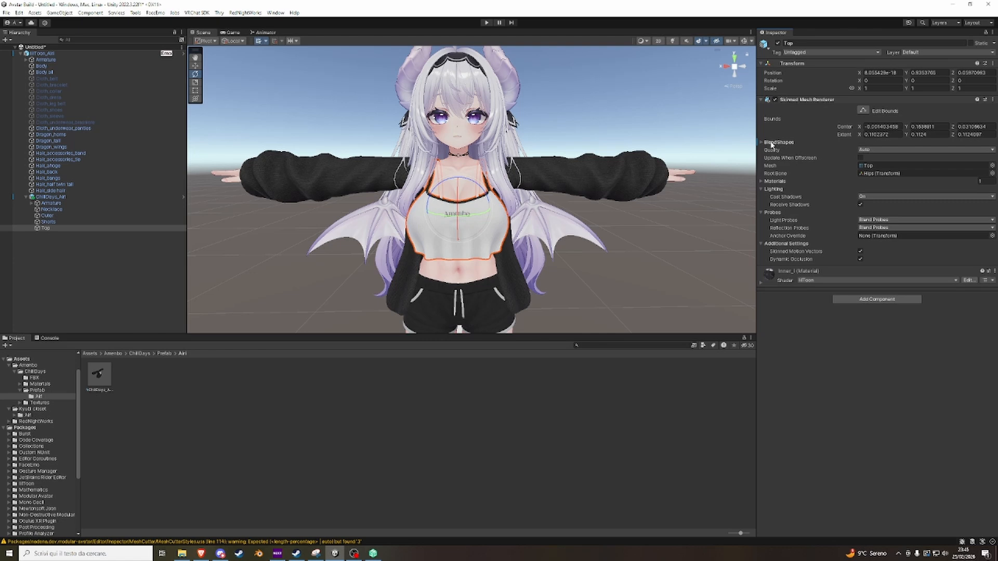
left_click(773, 144)
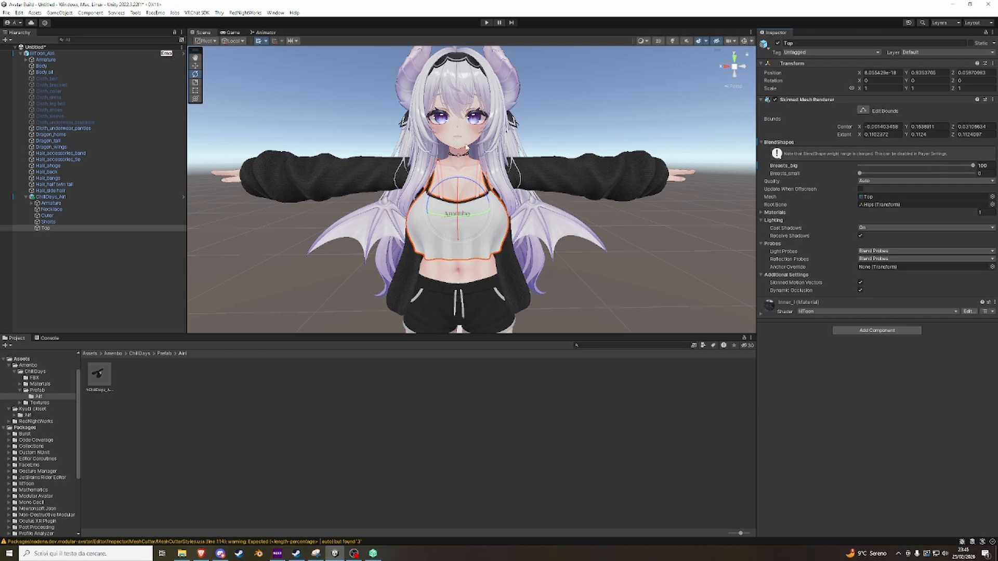
Set the tool handle position to Center and tilt the avatar's Armature sideways to about -73, -90, 90 rotation.
left_click(50, 60)
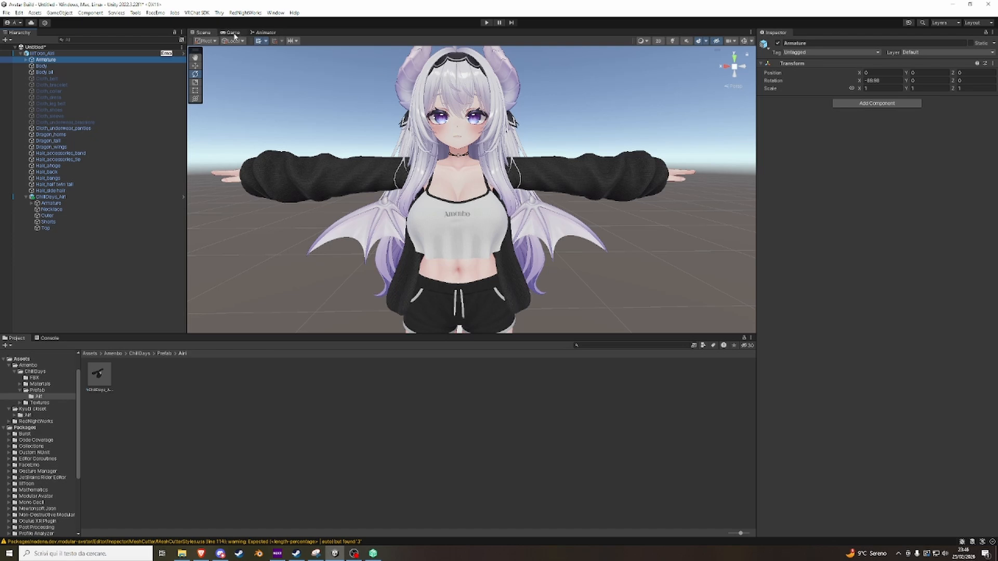
left_click(206, 41)
left_click(206, 50)
scroll(454, 164, "down", 5)
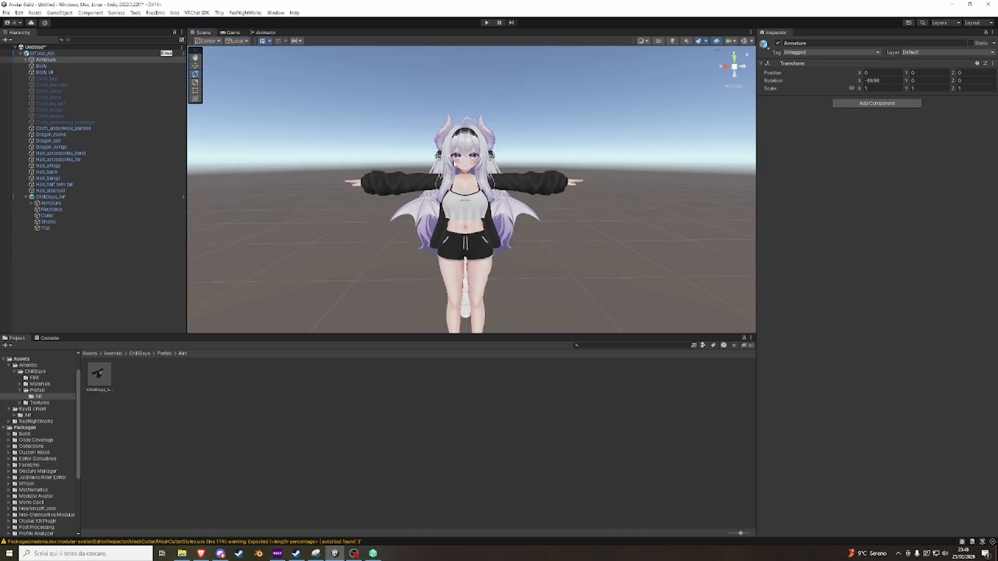
scroll(453, 164, "down", 4)
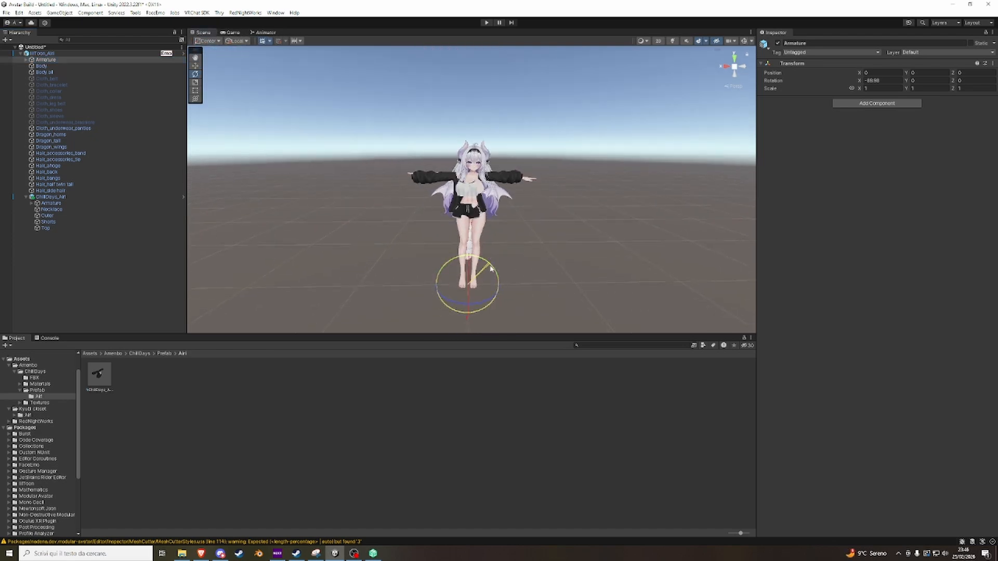
left_click_drag(491, 269, 496, 267)
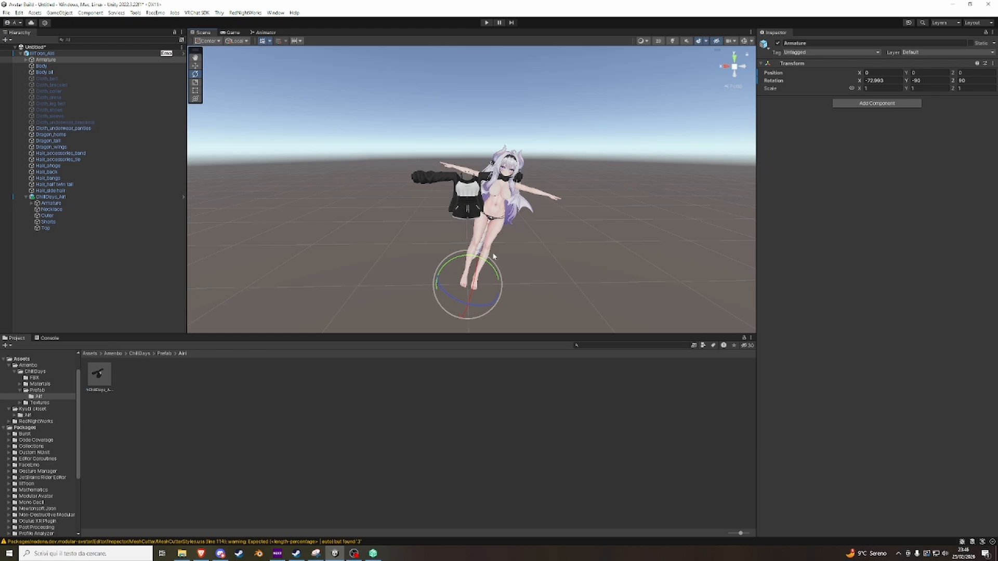
Undo the sideways rotation of the avatar's Armature.
key("ctrl+z")
Switch to the browser, view the Modular Avatar documentation website, and return to Unity.
left_click(201, 553)
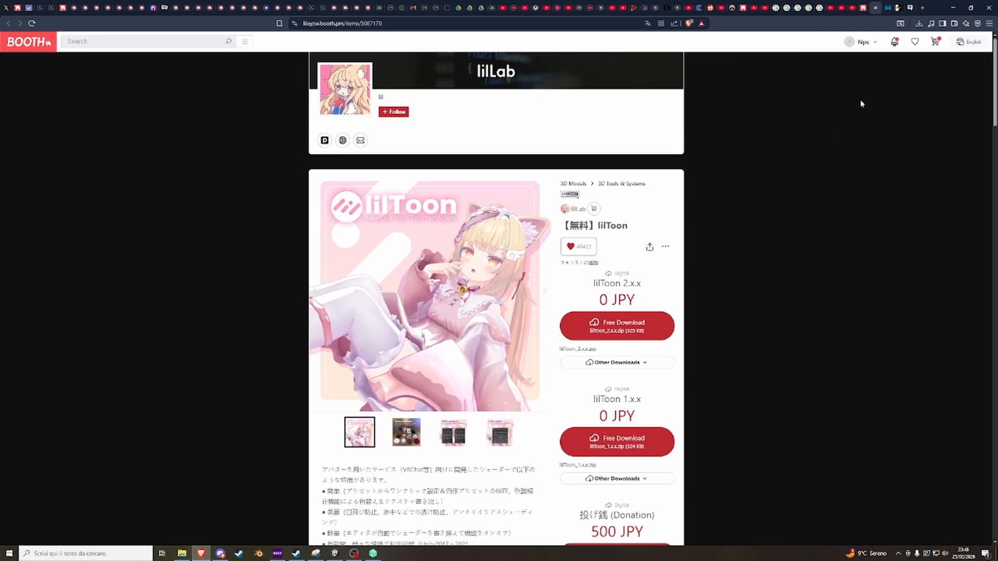
left_click(887, 8)
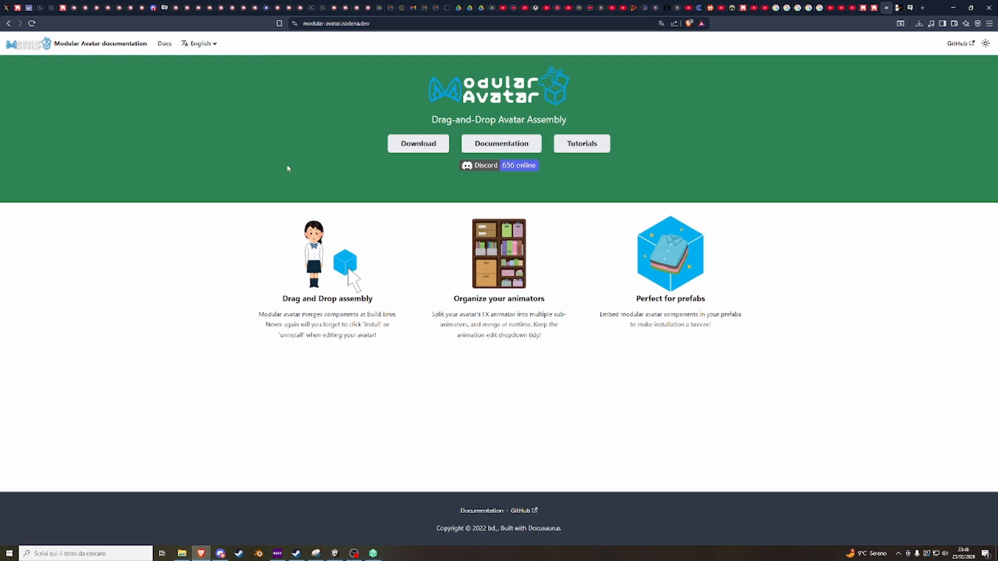
left_click(343, 554)
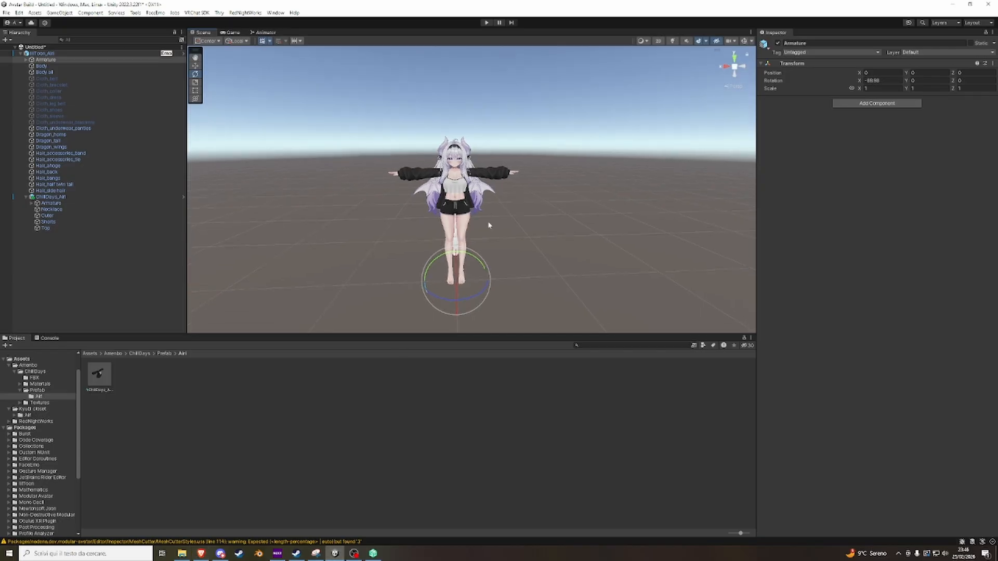
Run Modular Avatar's Setup Outfit on the ChillDays_Airi object.
scroll(489, 225, "up", 10)
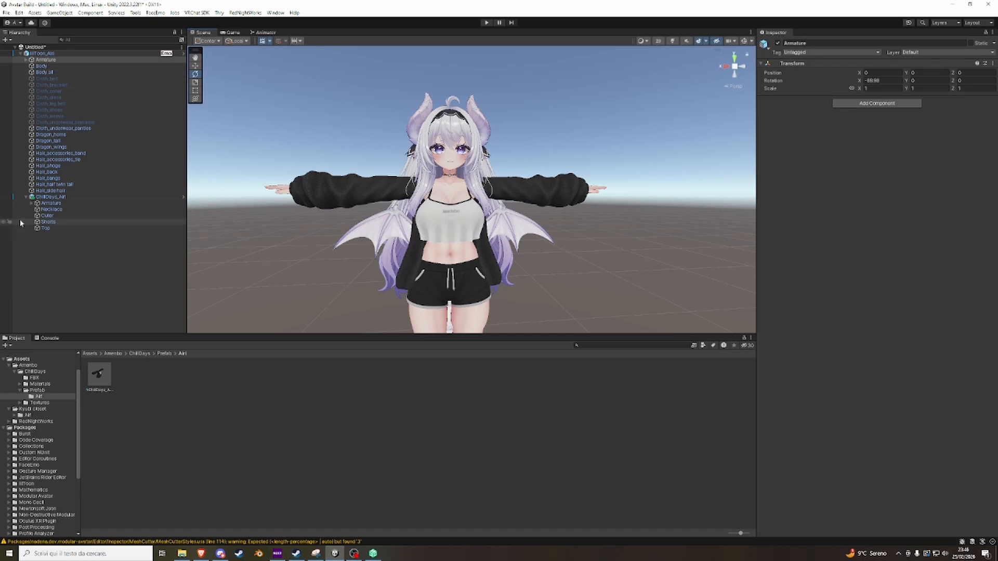
left_click(76, 197)
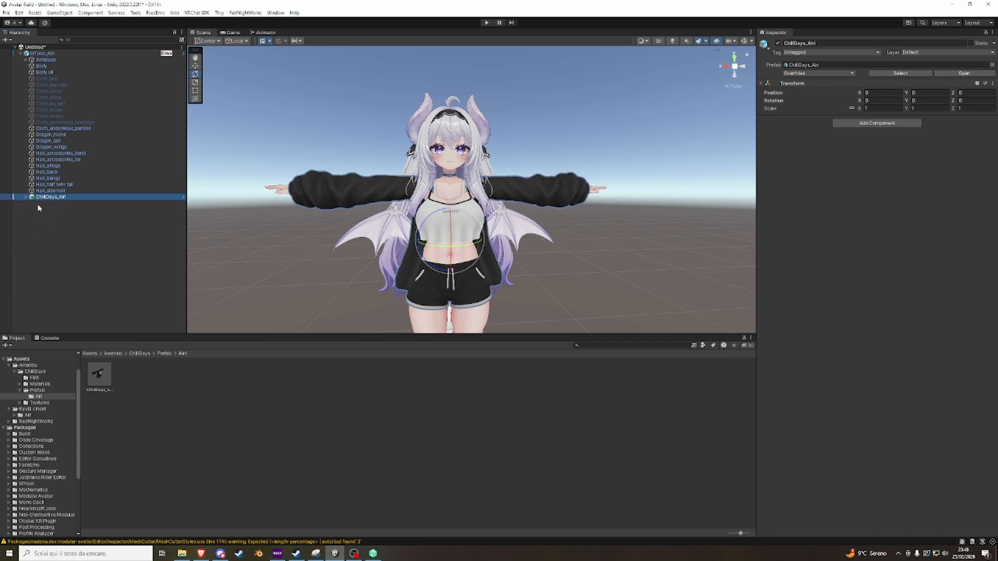
left_click(26, 197)
right_click(56, 199)
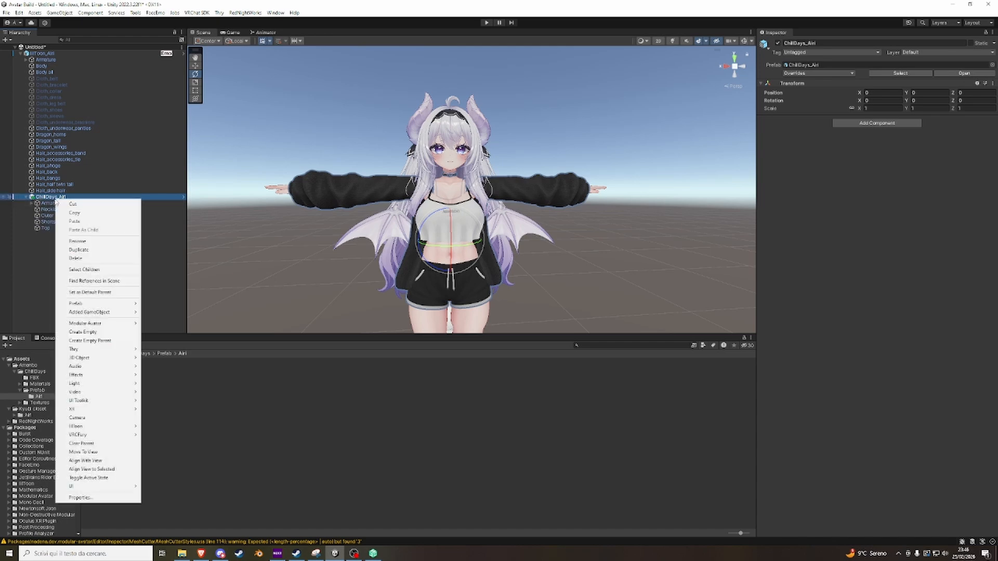
mouse_move(99, 323)
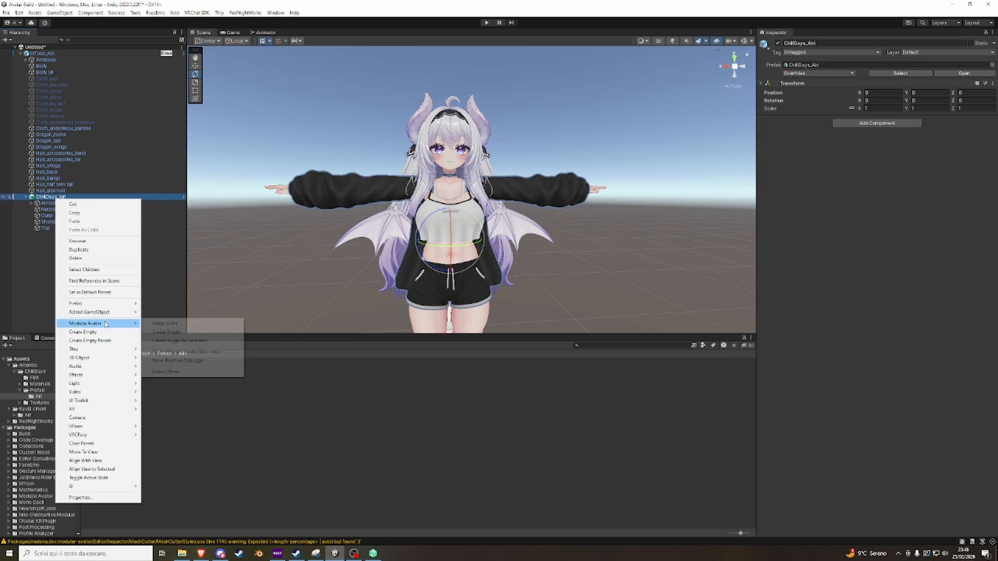
left_click(157, 323)
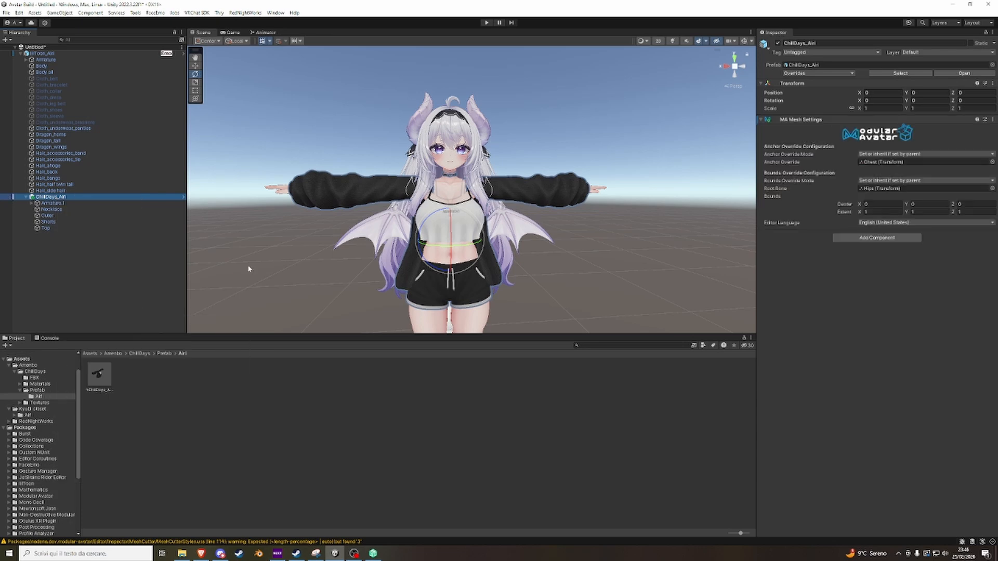
Rotate the avatar's Armature to about -49, -90, 90 to test the outfit's attachment, and undo the rotation.
left_click(46, 59)
scroll(453, 188, "down", 3)
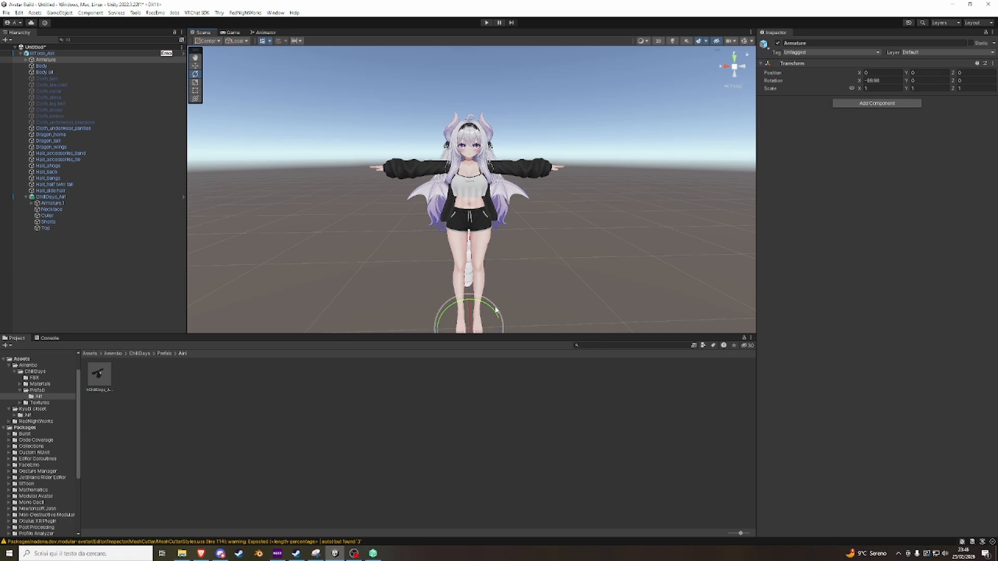
left_click_drag(489, 309, 524, 323)
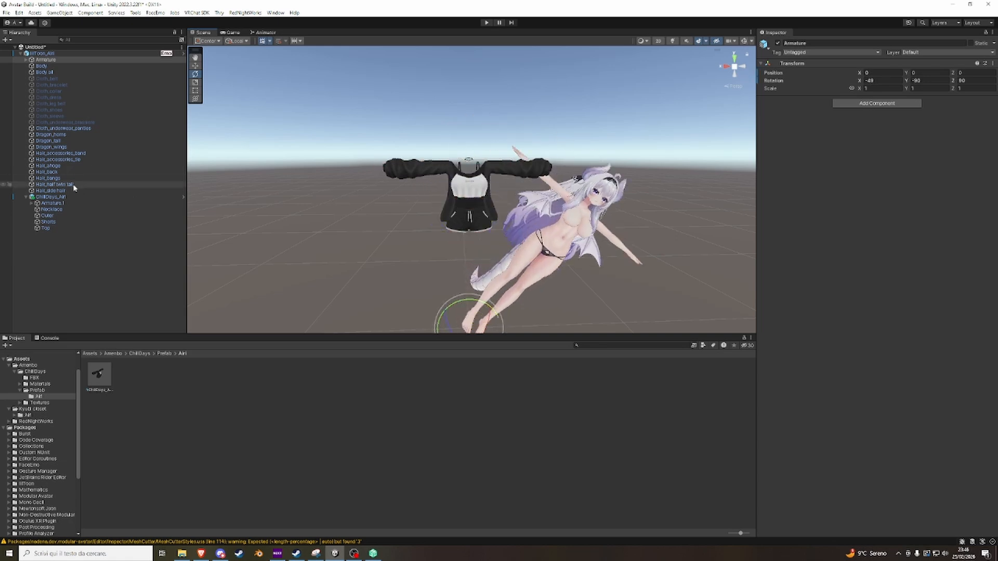
key("ctrl+z")
Expand the avatar's Armature, turn its Hips bone upside down to about 90, 0, -174 as a test, and undo the rotation.
left_click(68, 197)
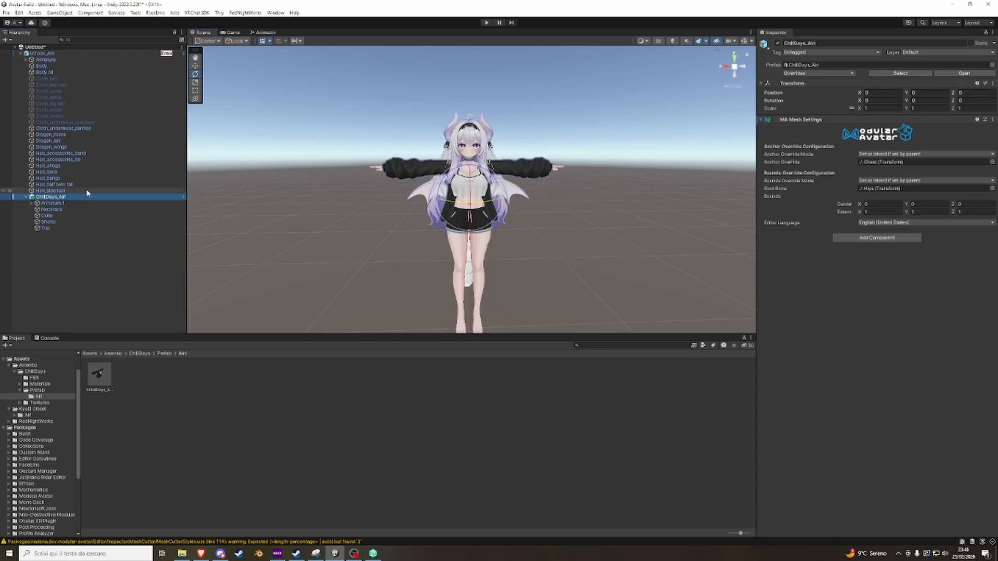
left_click(27, 60)
left_click(26, 60)
left_click(45, 66)
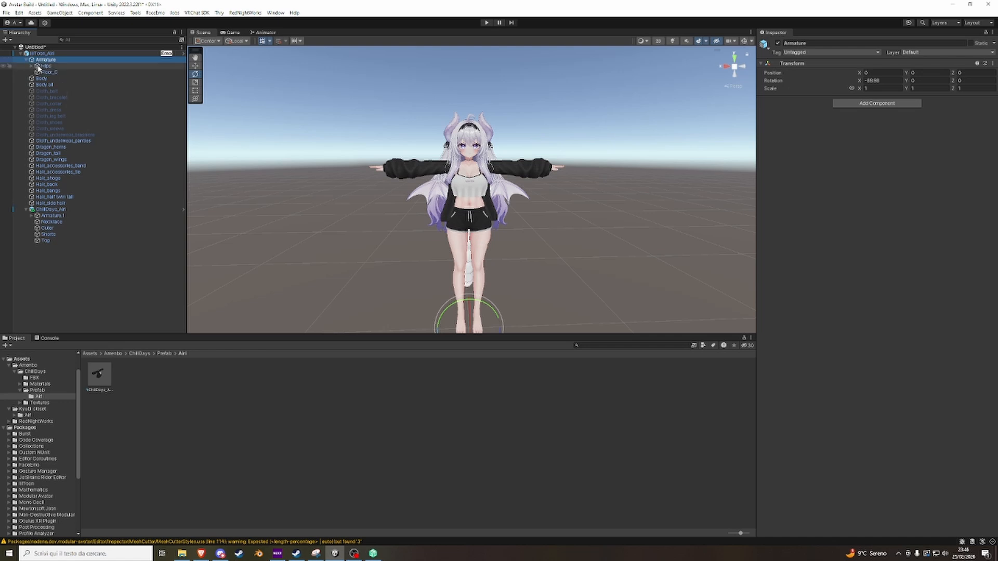
left_click_drag(496, 201, 376, 123)
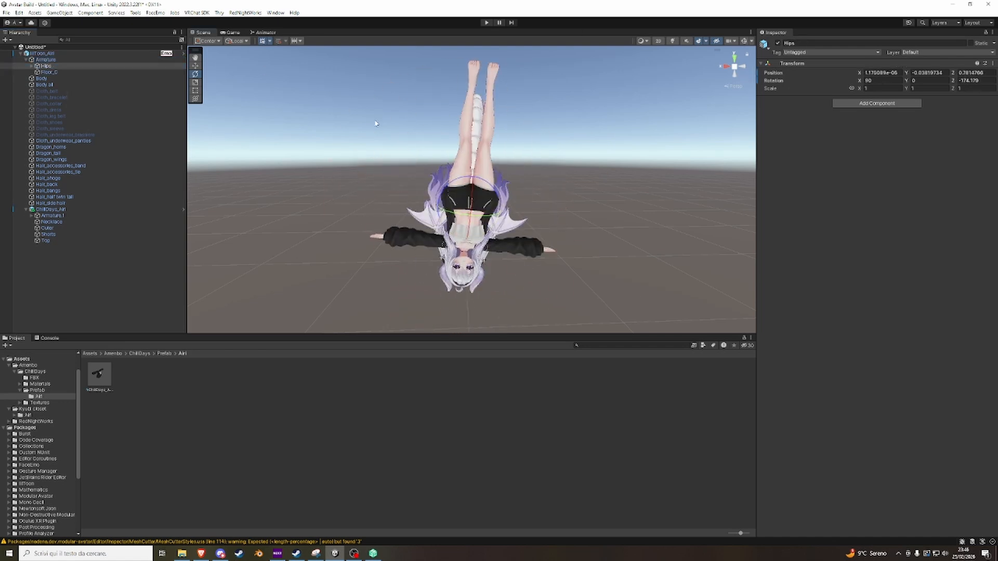
key("ctrl+z")
left_click(376, 123)
Deactivate all the avatar's hair objects, from Hair_accessories_band to Hair_side hair, and tag them EditorOnly.
scroll(456, 152, "up", 5)
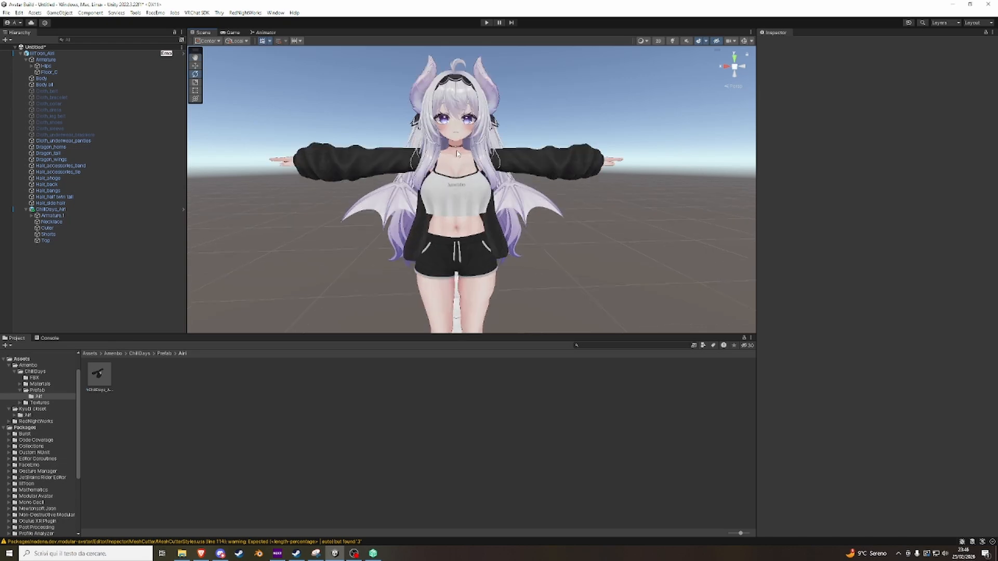
scroll(499, 151, "up", 10)
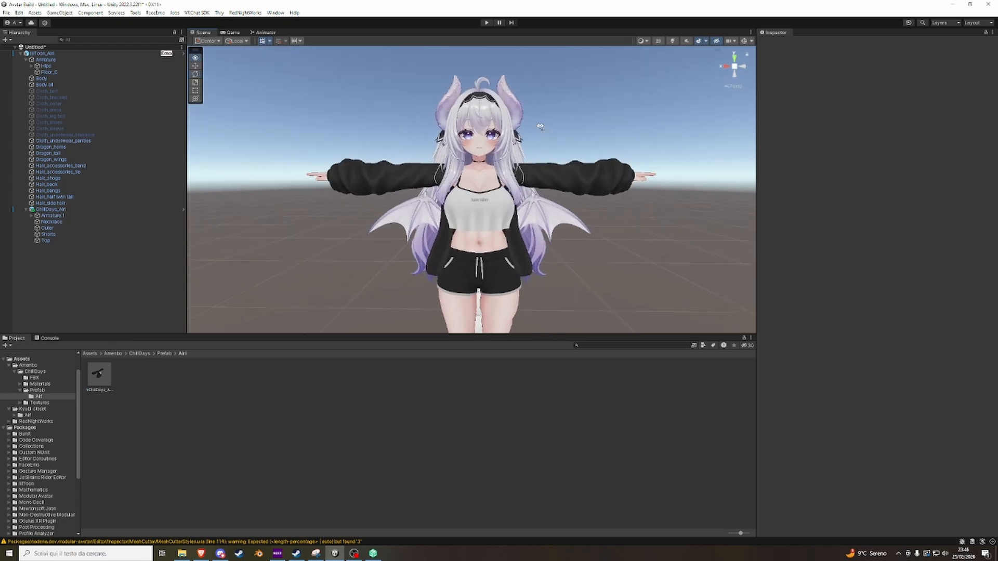
scroll(526, 189, "down", 10)
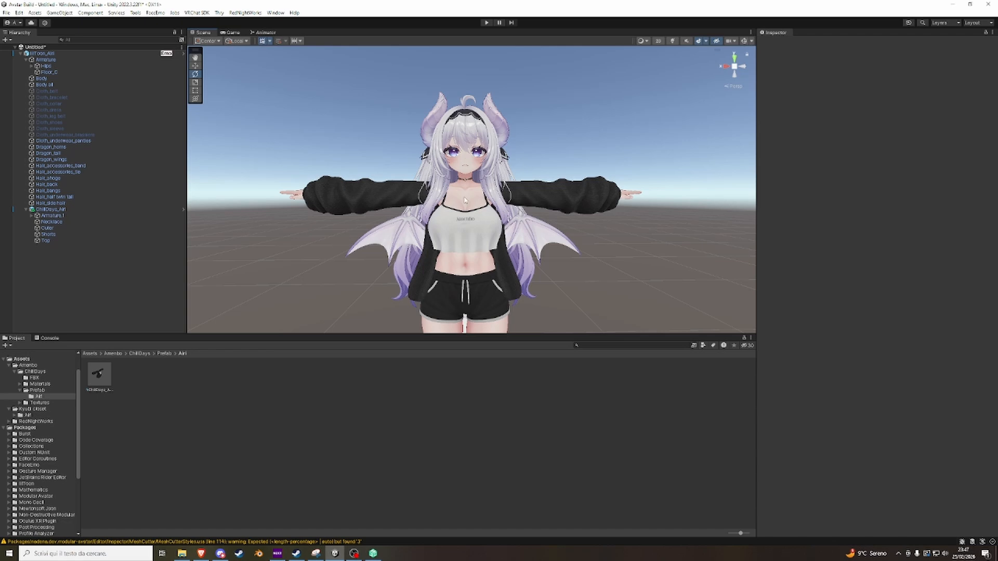
left_click(56, 166)
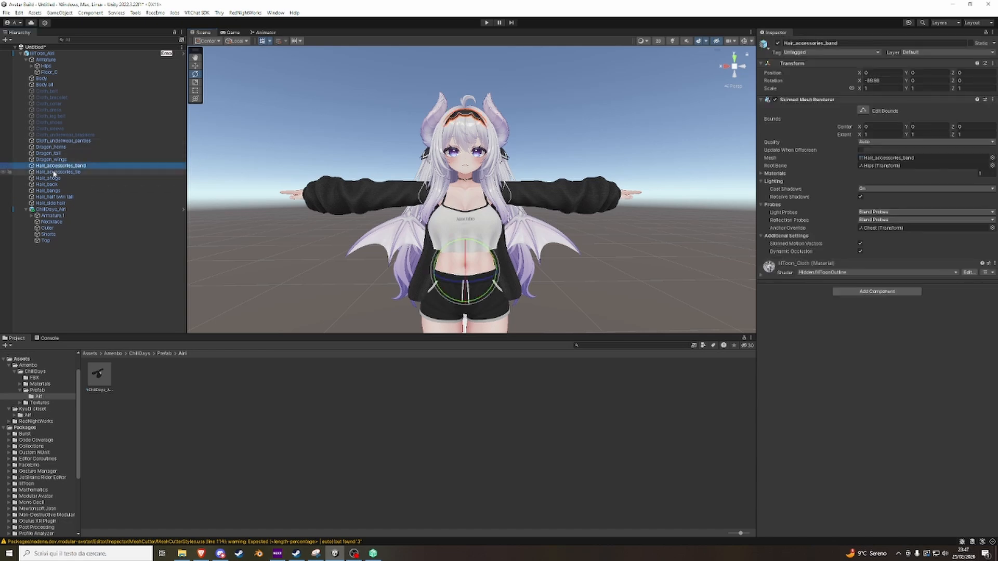
left_click(63, 204, "shift")
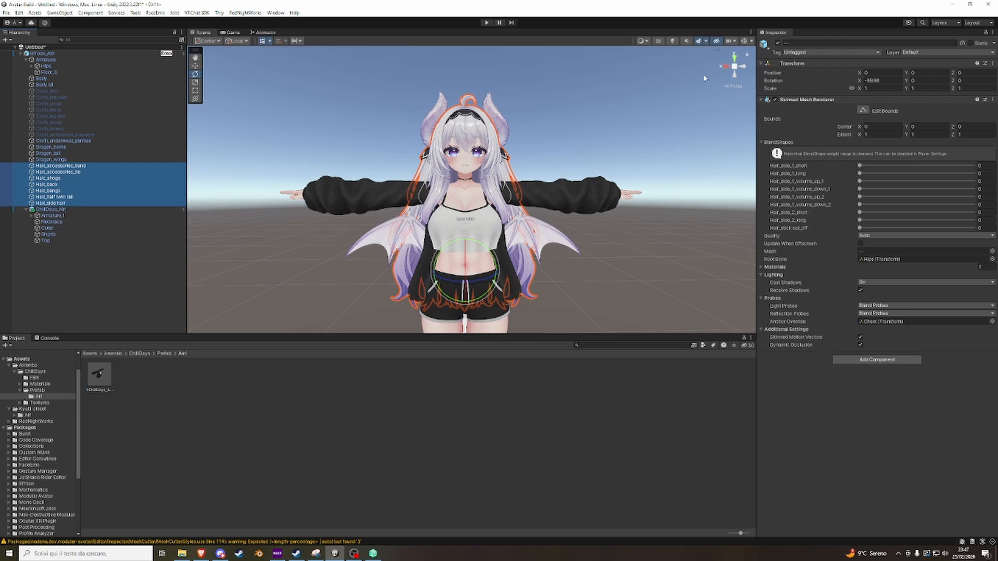
left_click(777, 42)
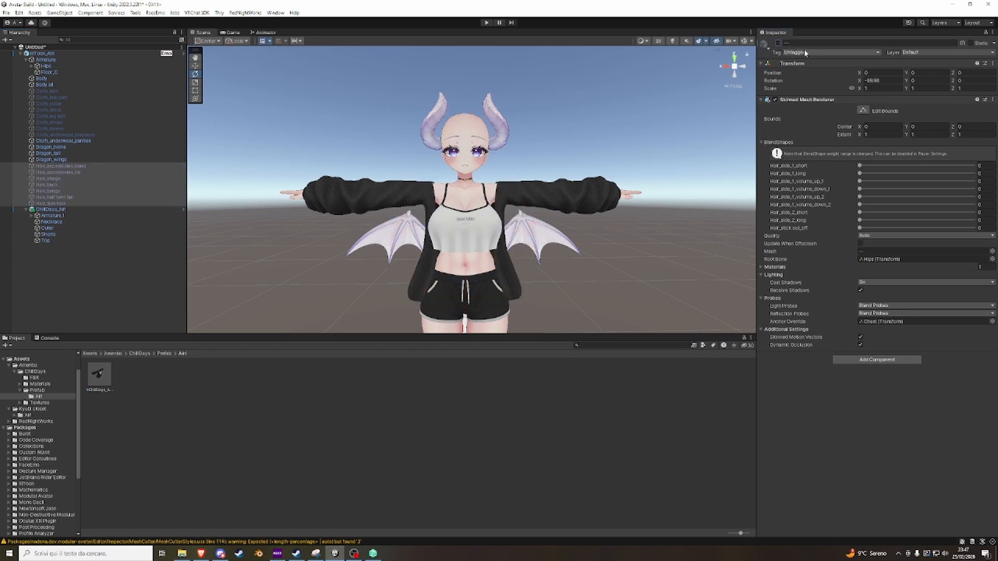
left_click(804, 52)
left_click(807, 87)
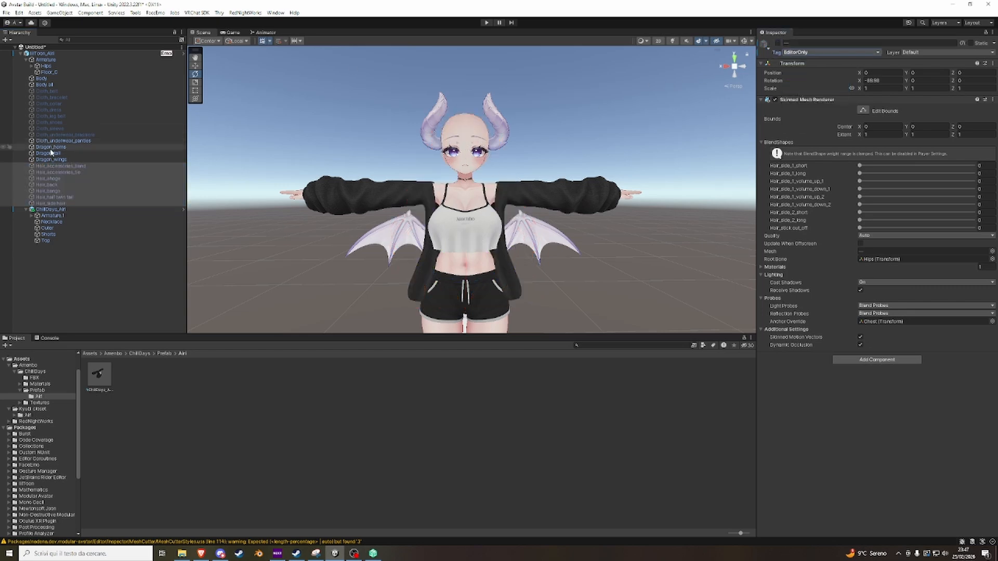
Deactivate the Cloth_underwear_panties, Dragon_horns, Dragon_tail and Dragon_wings objects and tag them EditorOnly.
left_click(62, 159)
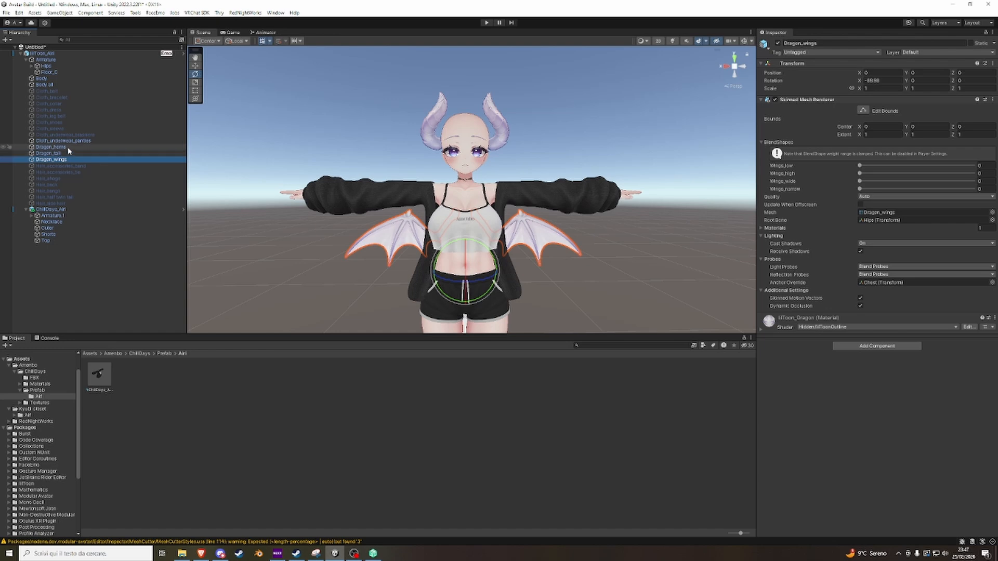
left_click(71, 140, "shift")
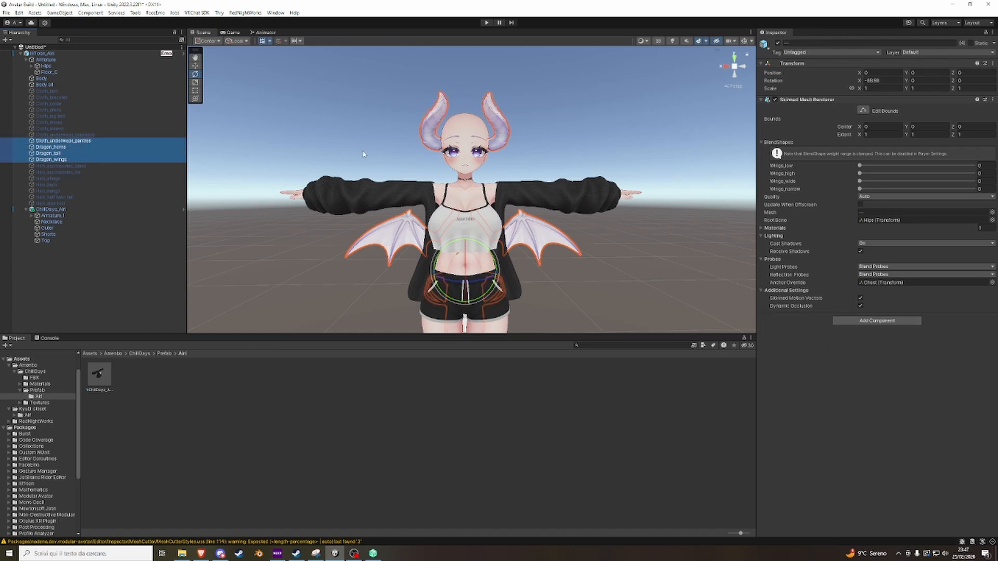
left_click(777, 44)
left_click(793, 52)
left_click(795, 88)
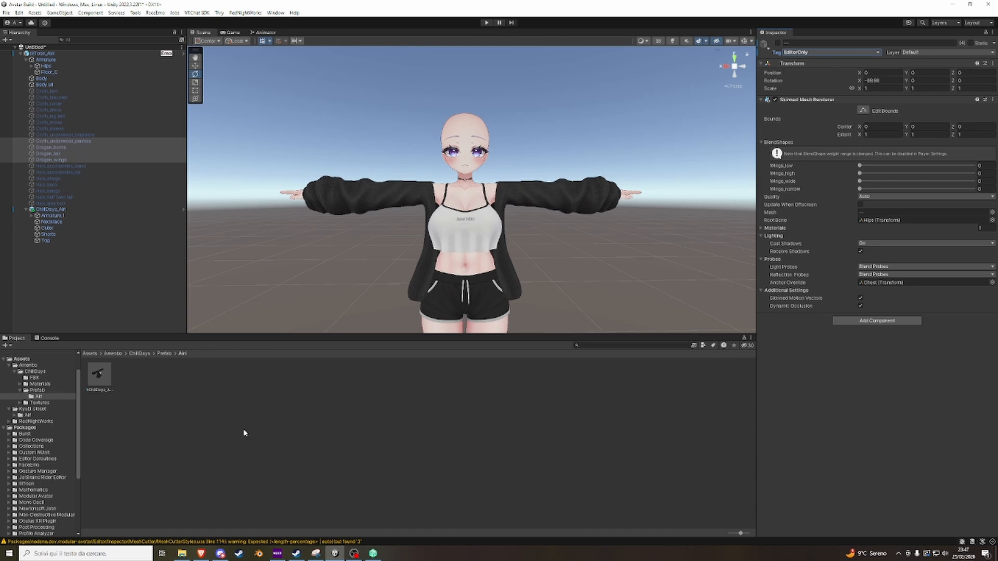
Open the Teddy Puff TwinTail Unity package from its folder in File Explorer and import all its assets into the project.
left_click(182, 554)
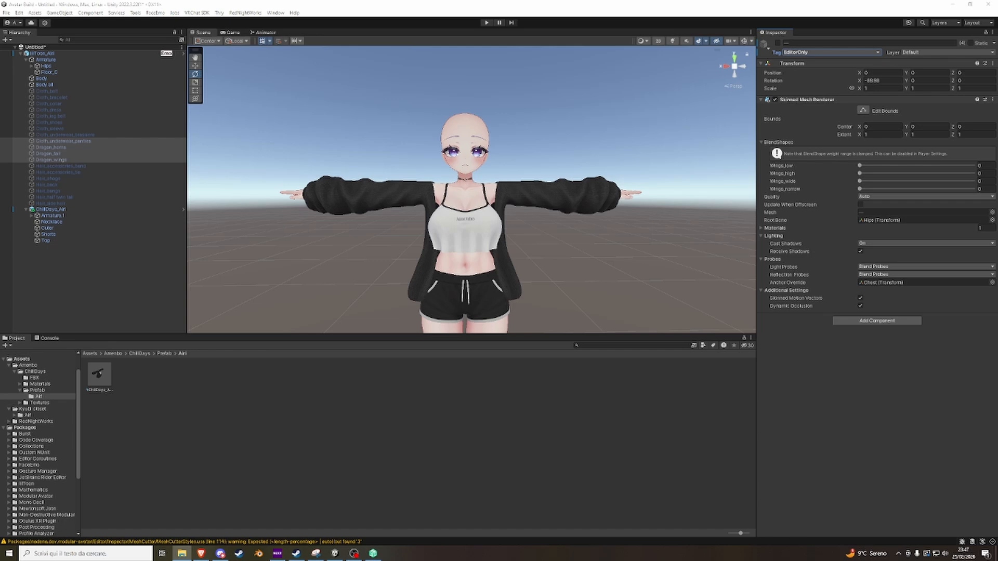
left_click_drag(995, 47, 665, 150)
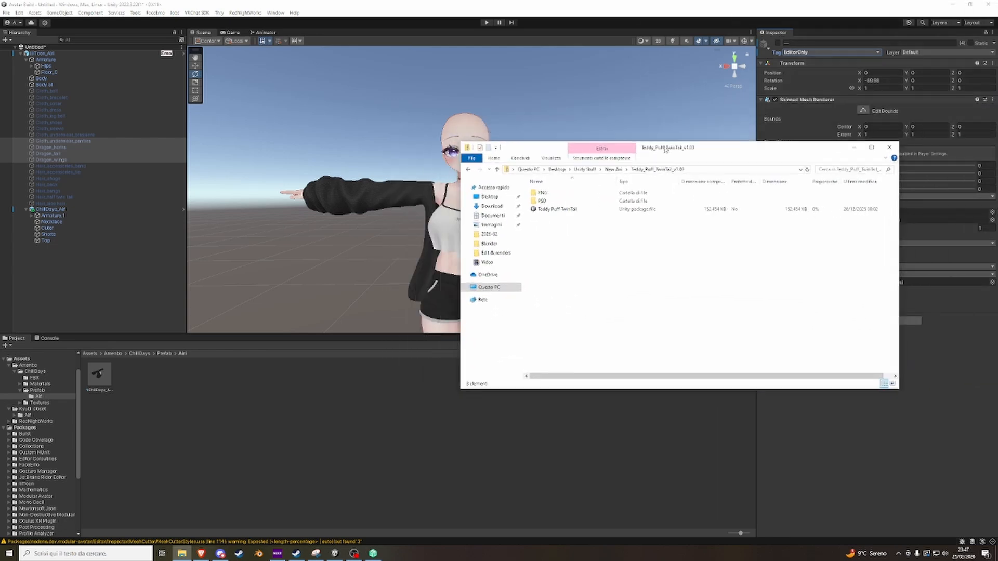
left_click(550, 212)
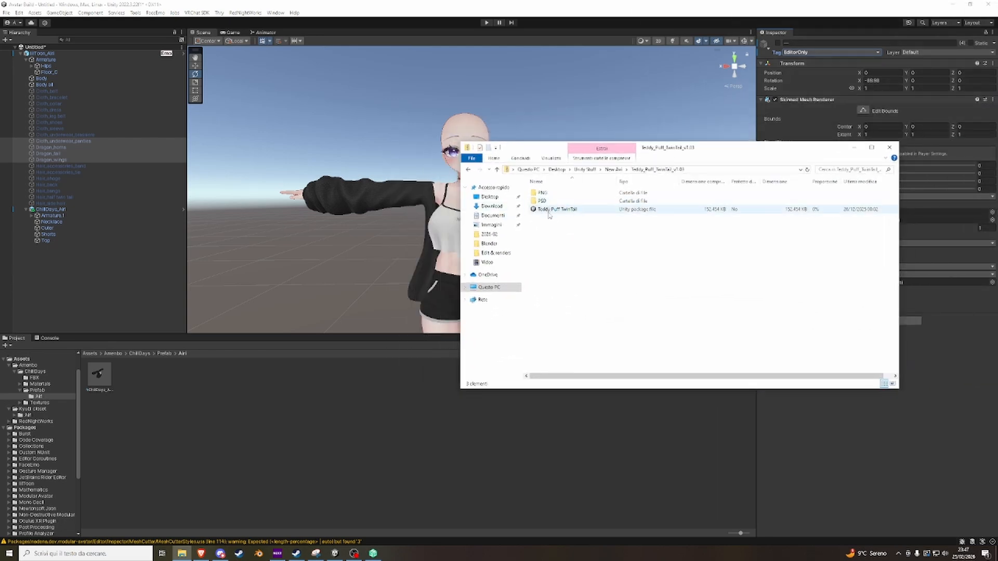
mouse_move(549, 214)
left_mouse_down()
mouse_move(586, 200)
mouse_move(562, 215)
left_mouse_up()
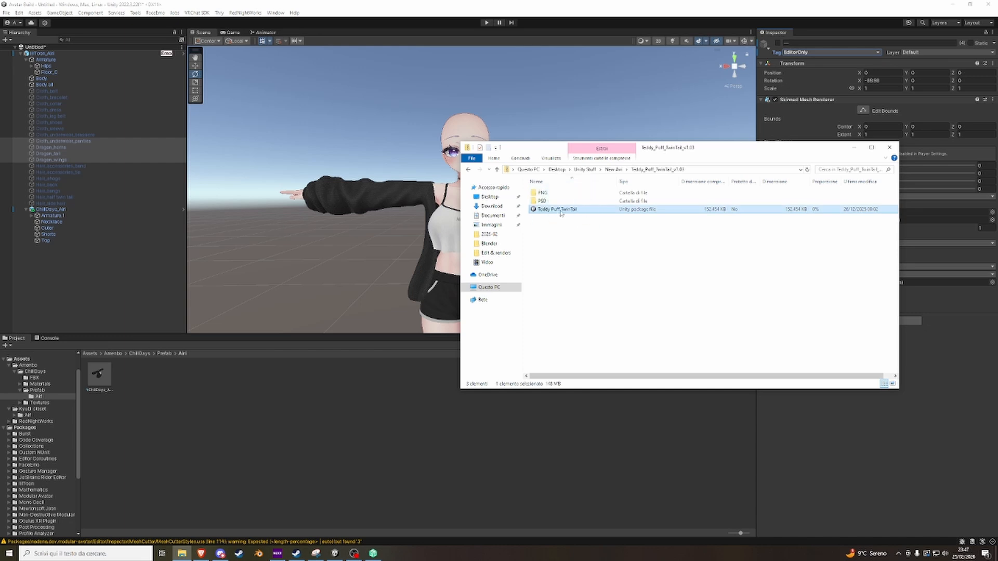
double_click(561, 210)
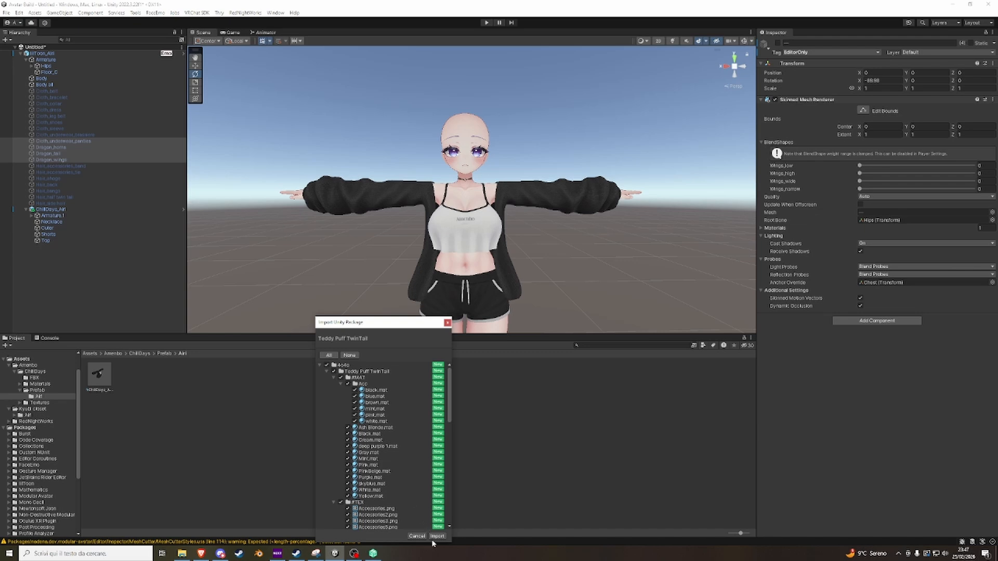
left_click(437, 536)
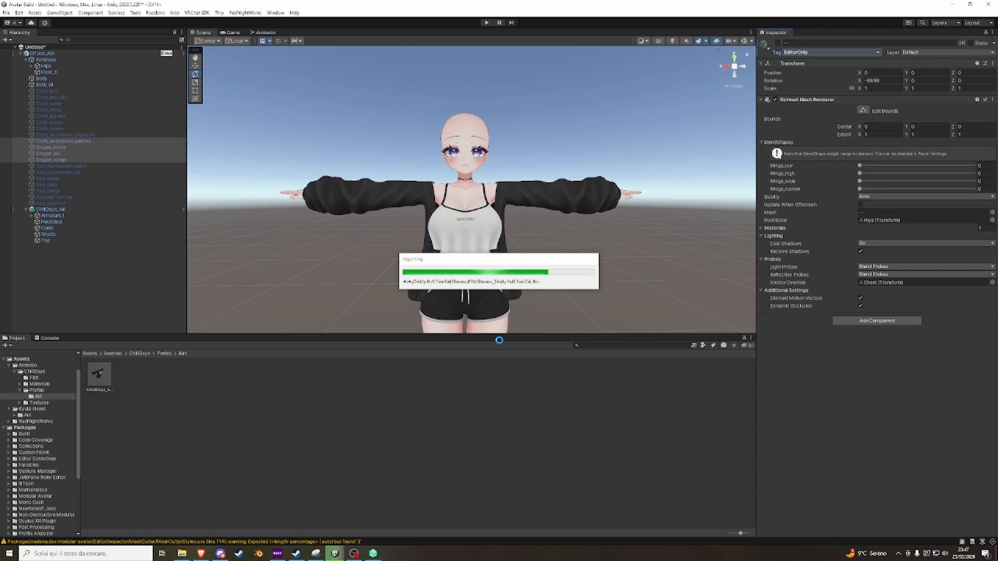
Add the Airi_Teddy Puff TwinTail prefab from the Teddy Puff TwinTail/Airi folder as a child of the lilToon_Airi avatar and frame it.
left_click(90, 354)
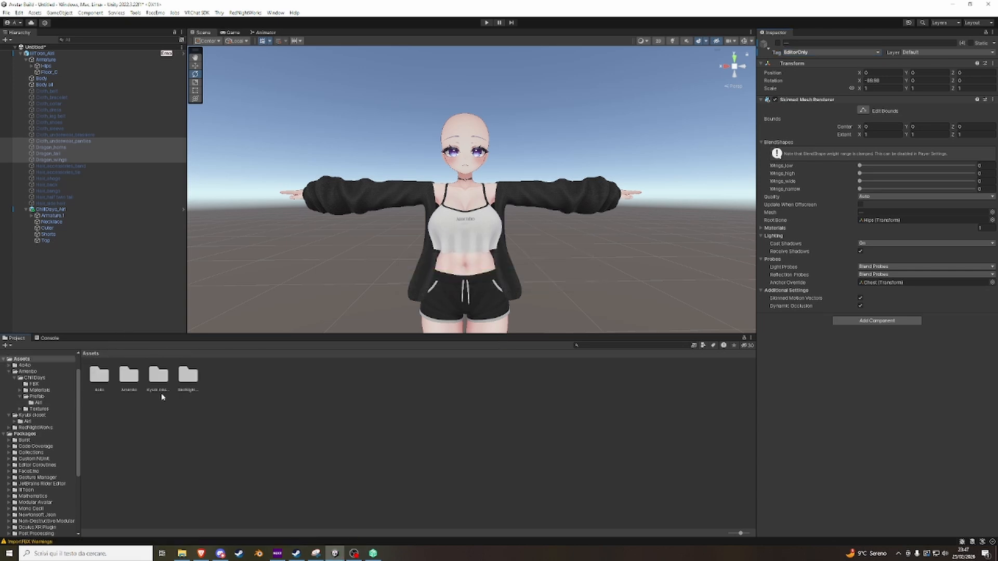
double_click(104, 380)
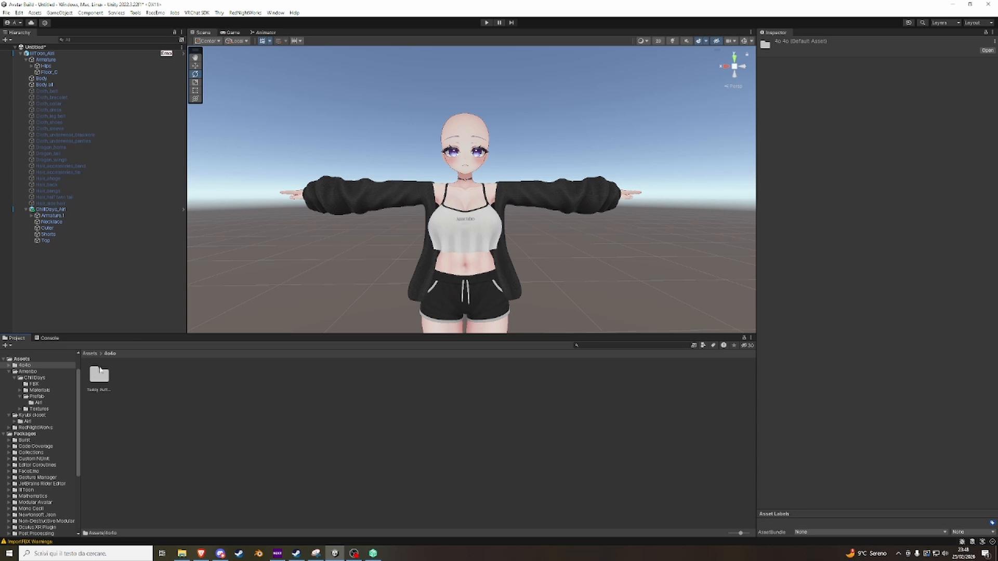
double_click(100, 374)
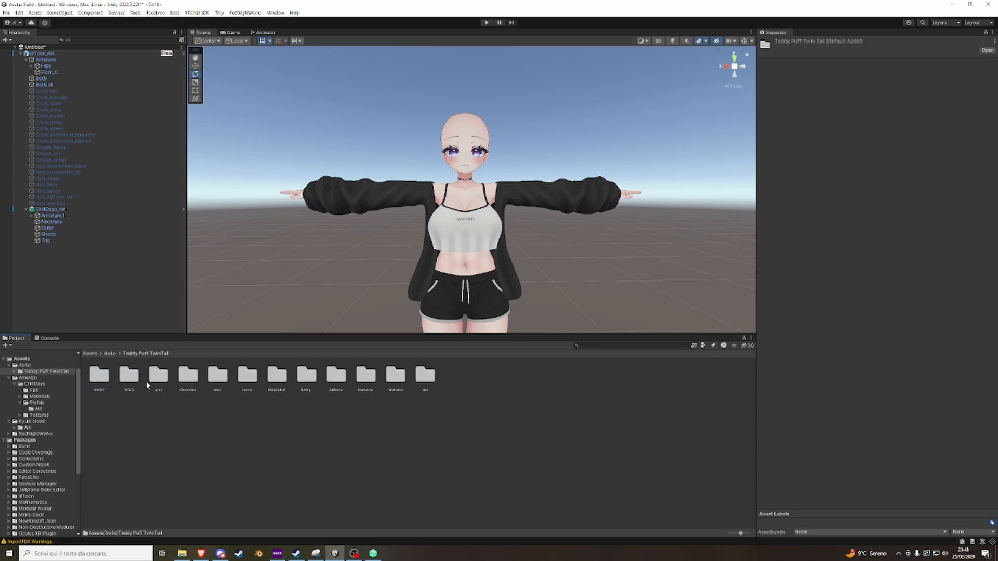
double_click(159, 376)
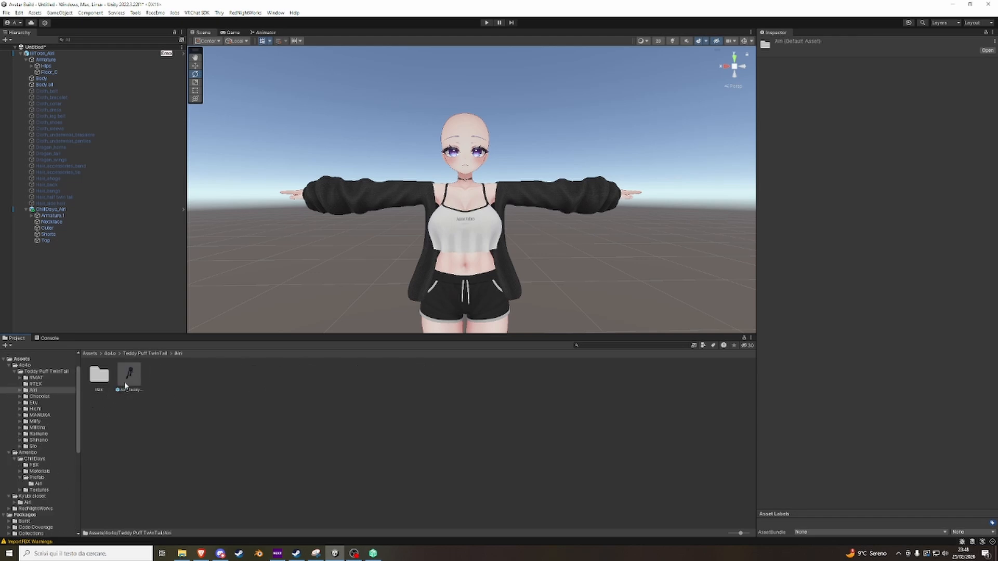
left_click_drag(125, 386, 50, 58)
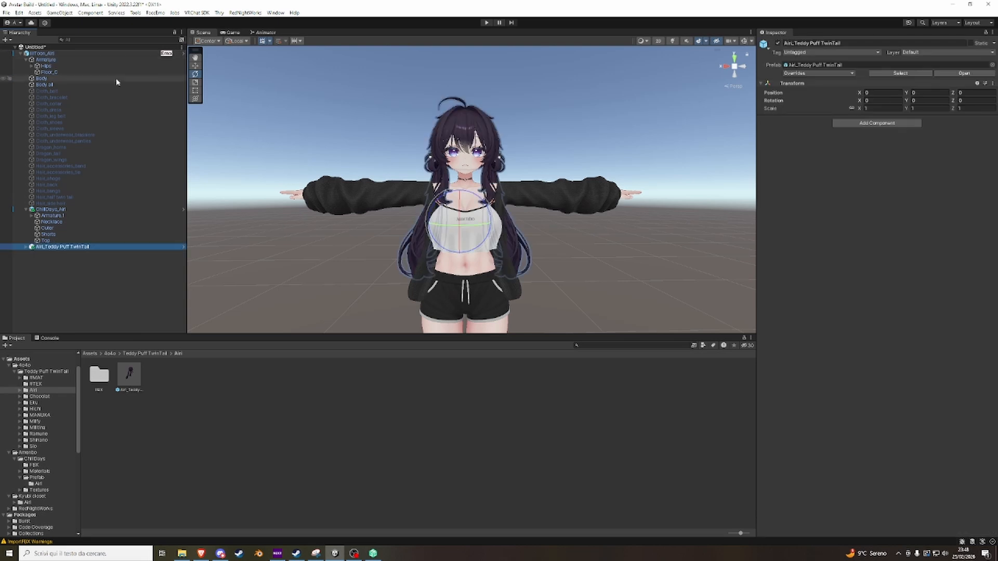
key("f")
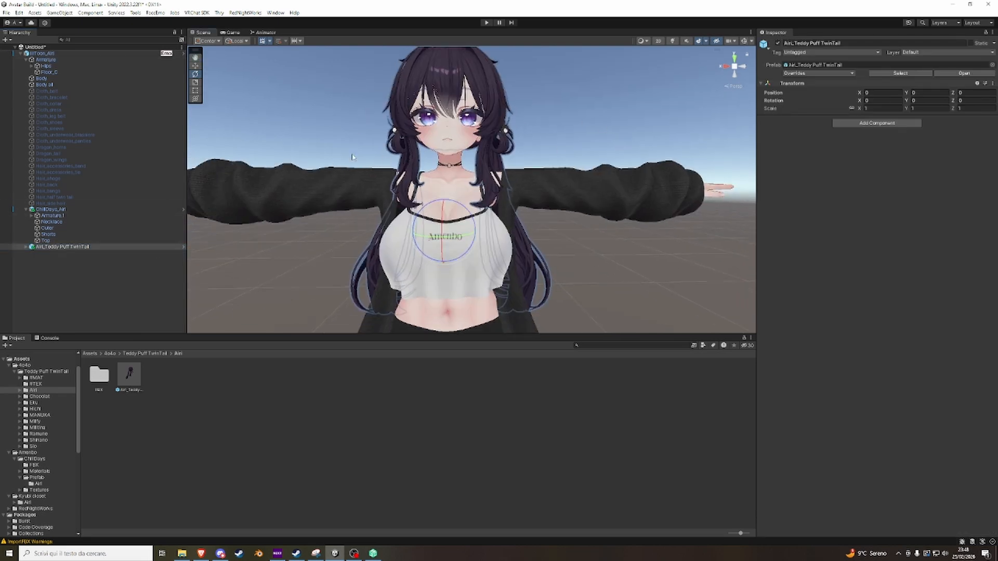
Rotate the avatar's Hips bone to test whether the hair follows the body, and undo the rotation.
left_click(42, 53)
left_click(46, 66)
left_click_drag(449, 293, 443, 316)
key("ctrl+z")
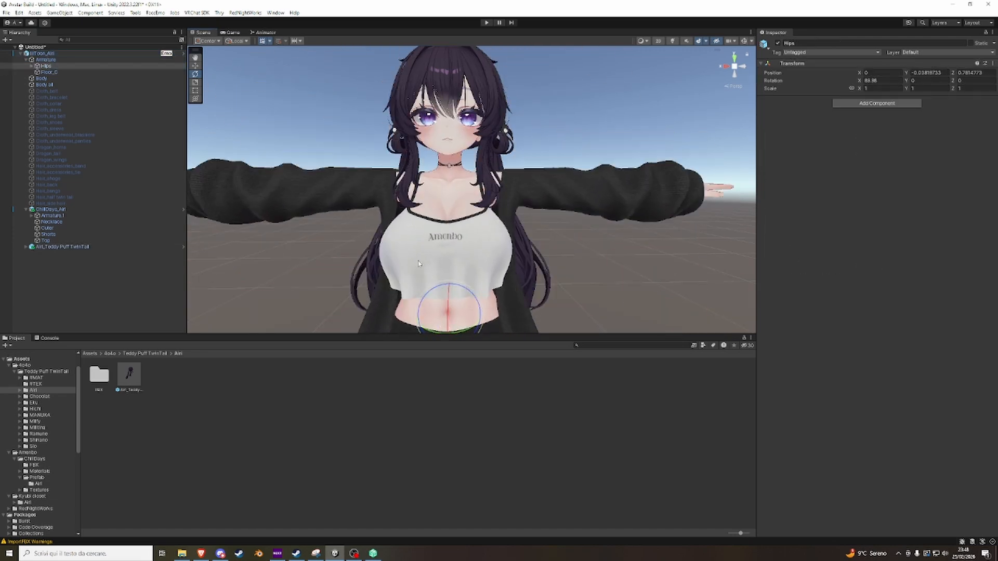
Try to run Modular Avatar's Setup Outfit on the Airi_Teddy Puff TwinTail object.
right_click(81, 246)
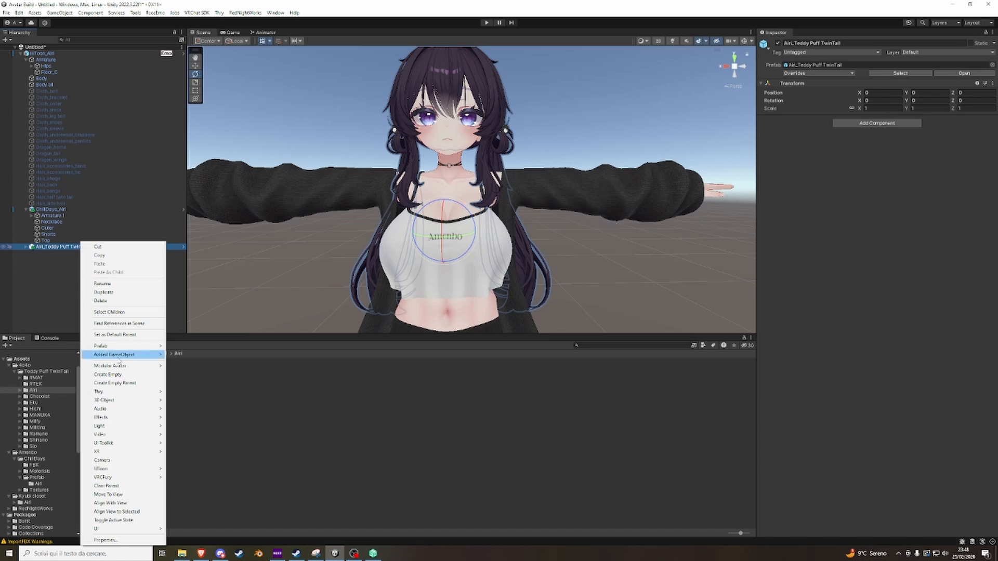
mouse_move(129, 366)
left_click(178, 366)
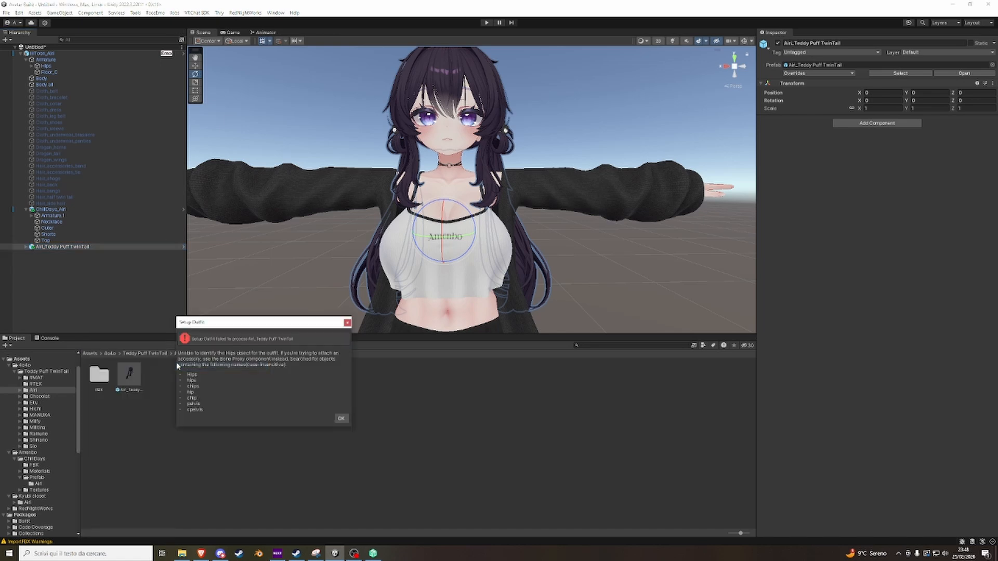
left_click_drag(262, 330, 311, 196)
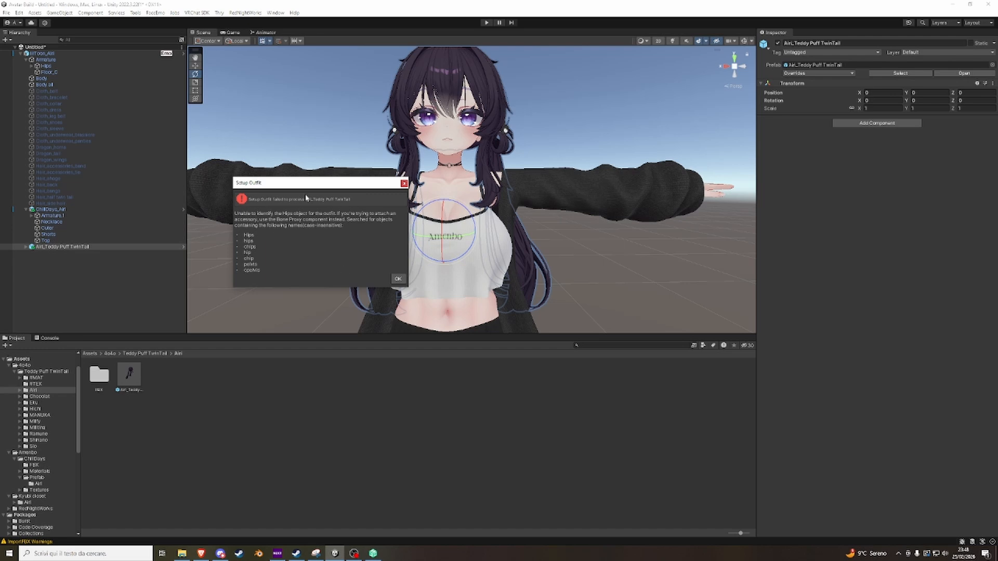
left_click(398, 279)
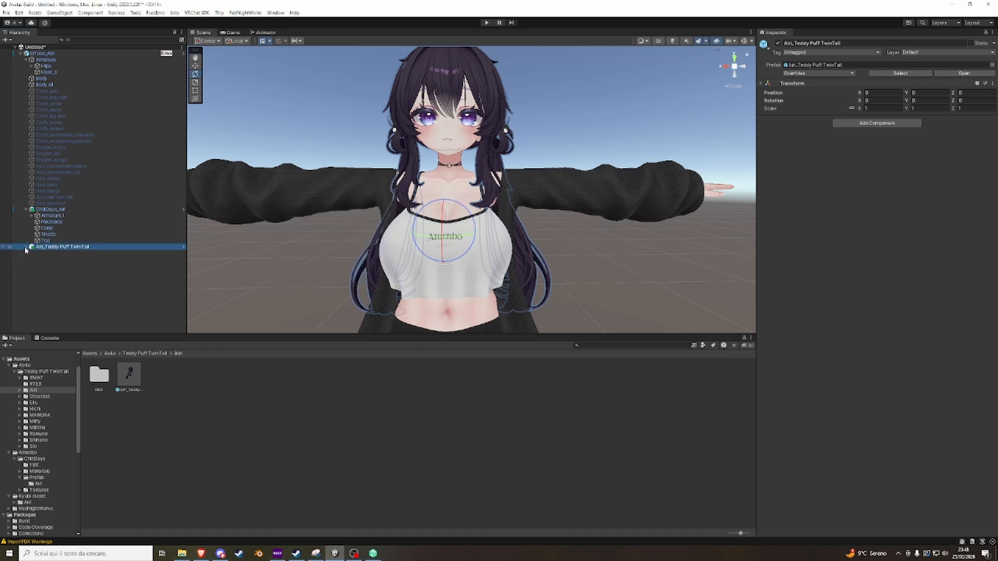
Examine the bone hierarchy inside the Airi_Teddy Puff TwinTail armature.
left_click(26, 247)
left_click(32, 254)
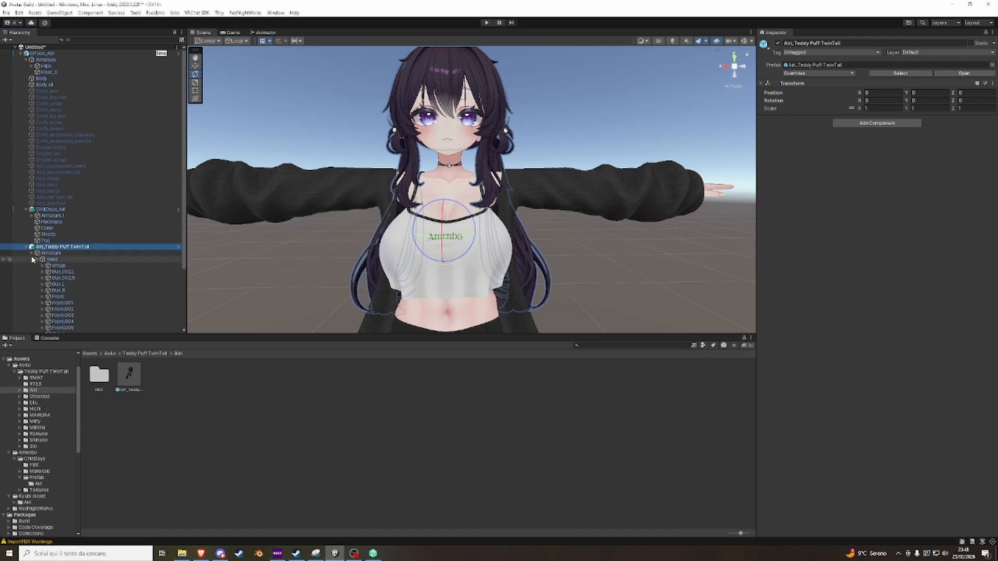
left_click(32, 253)
left_click(26, 247)
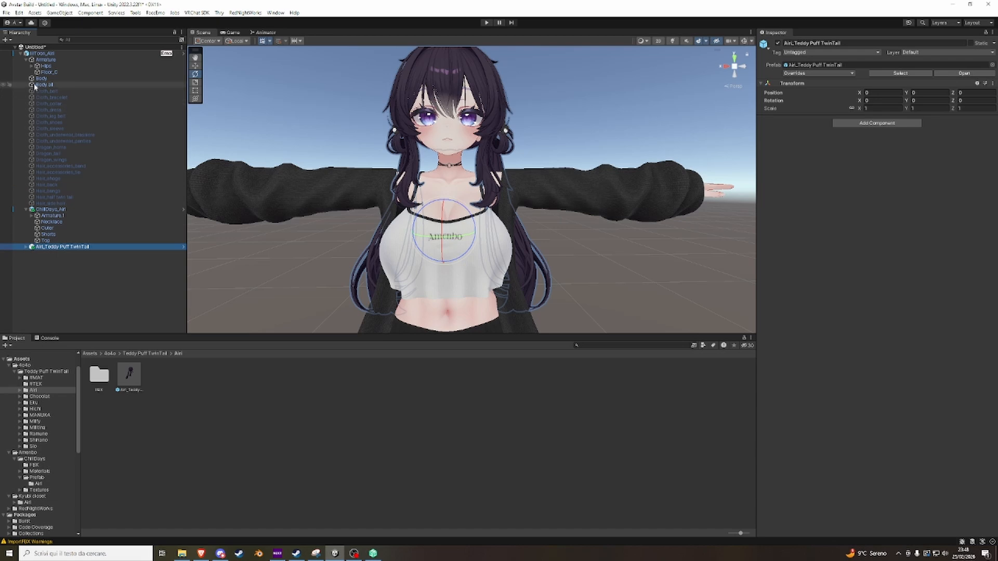
Move the Airi_Teddy Puff TwinTail object under the avatar's Head bone, inside Armature > Hips > Spine > Chest > Neck.
left_click(31, 66)
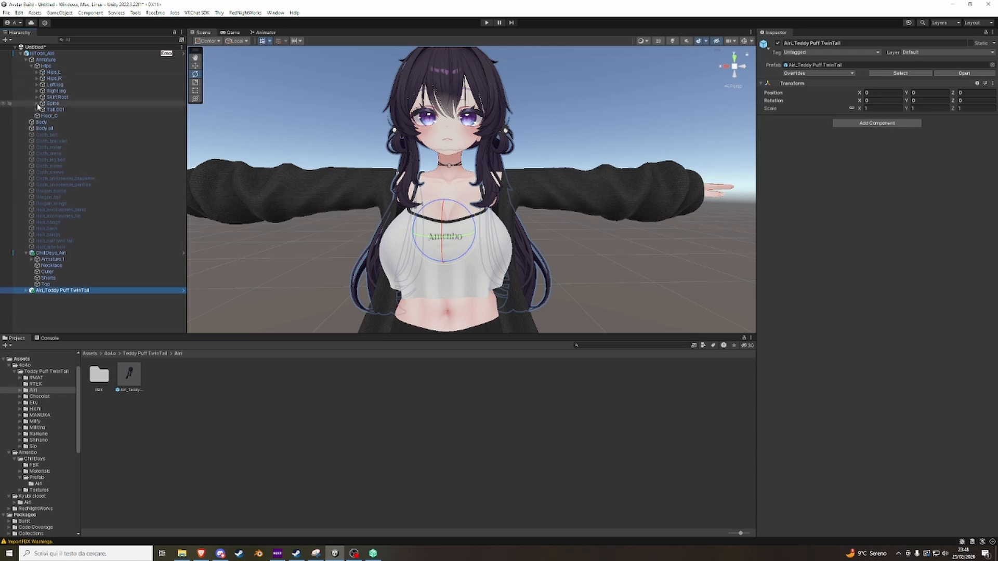
left_click(25, 61)
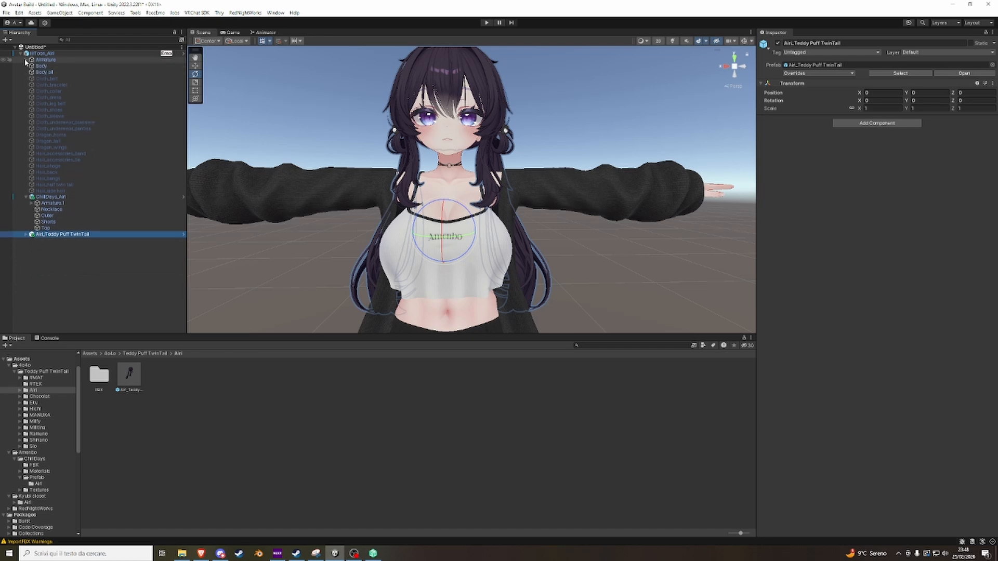
left_click(25, 60)
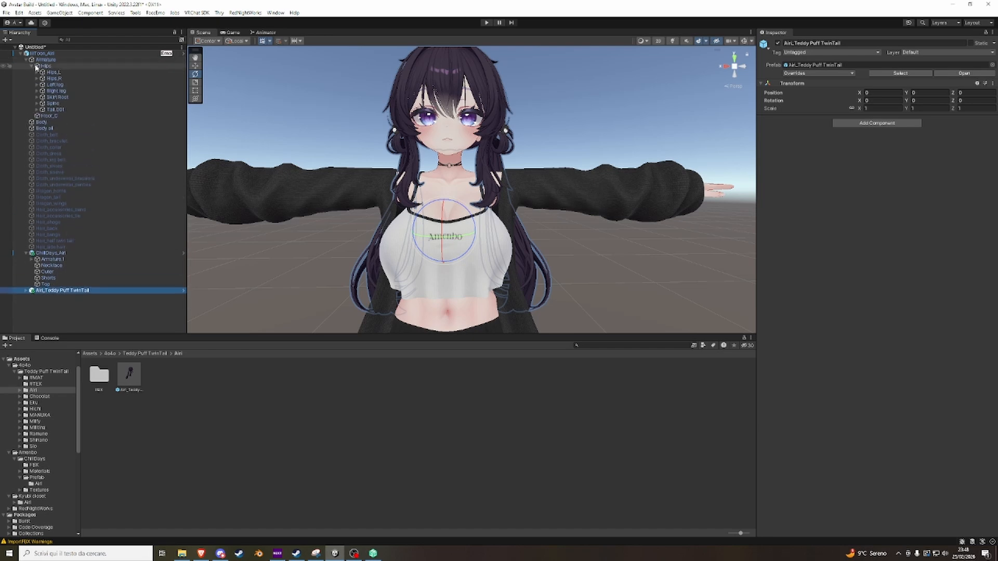
left_click(37, 104)
left_click(42, 116)
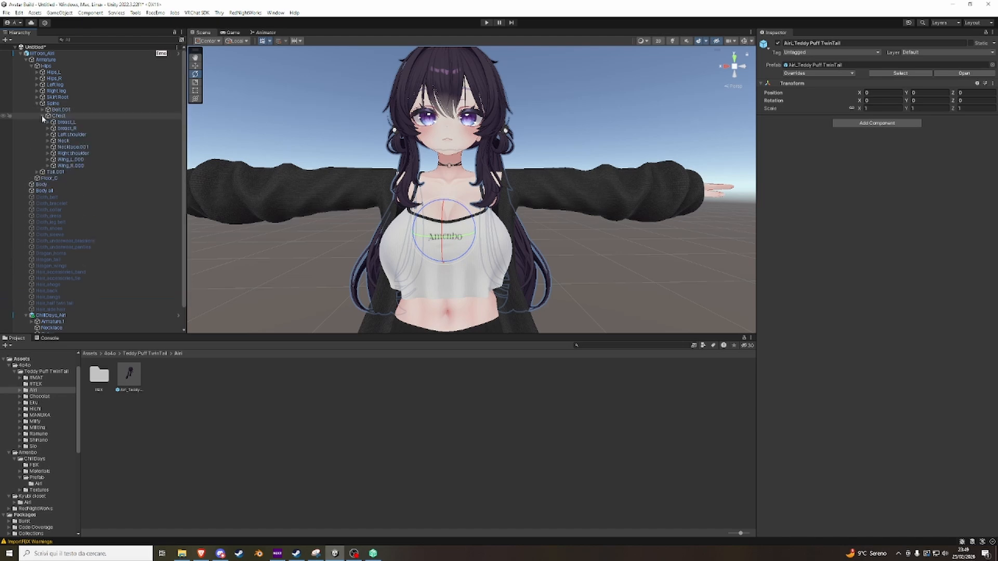
left_click(47, 140)
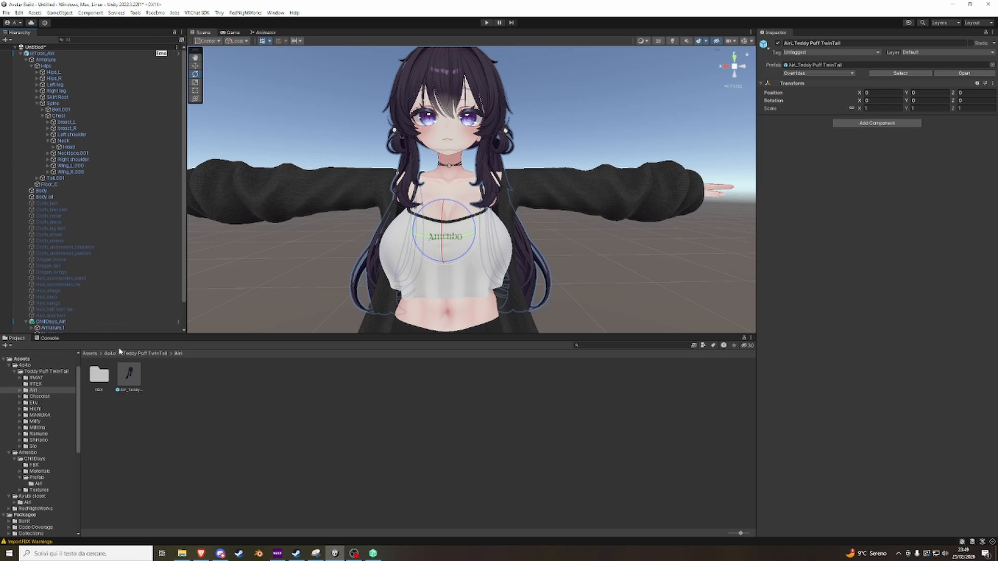
scroll(52, 311, "down", 2)
left_click_drag(53, 332, 73, 120)
scroll(73, 133, "up", 1)
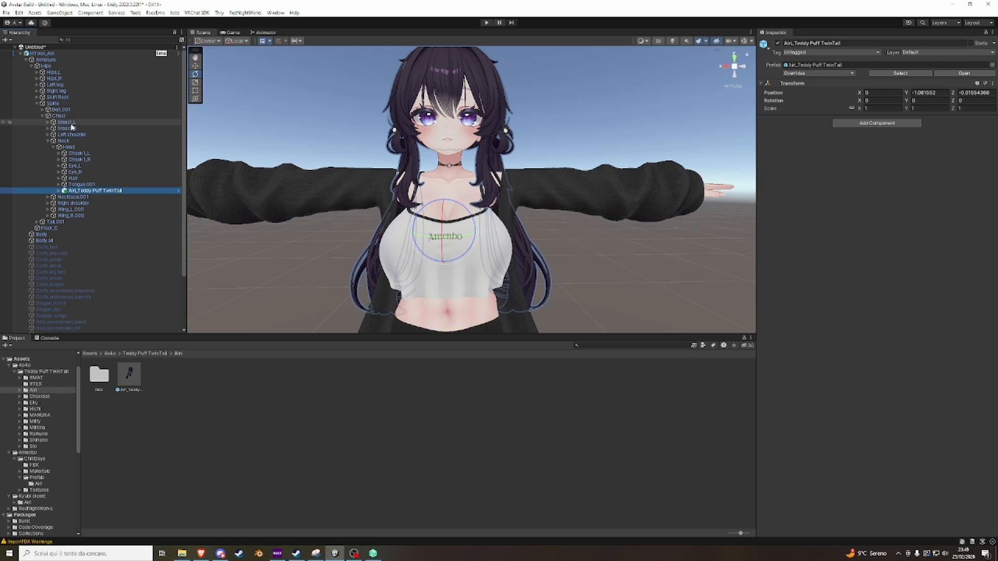
Tilt the avatar at the Hips bone to check that the reparented hair follows, and undo the tilt.
left_click(51, 67)
left_click_drag(421, 209, 427, 242)
key("ctrl+z")
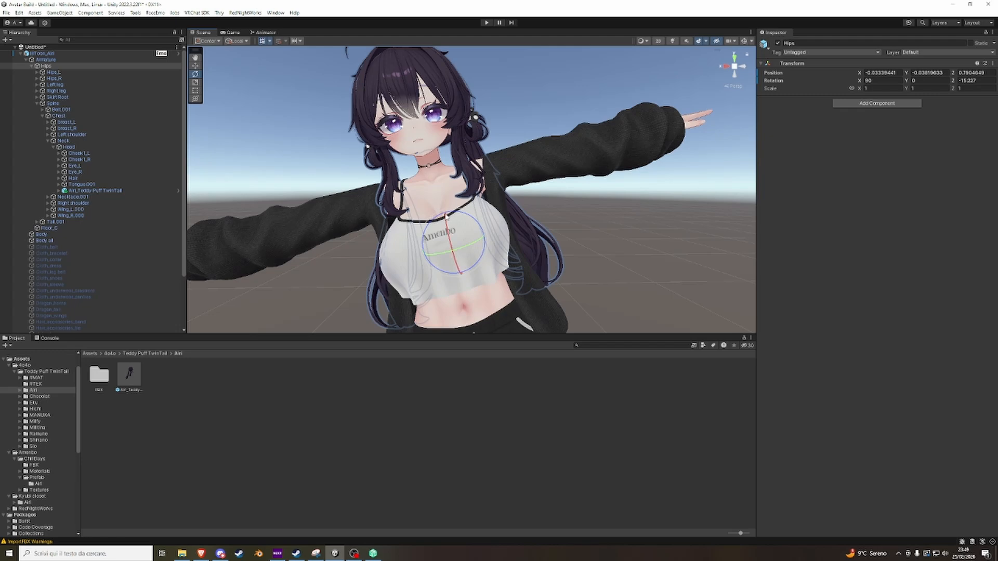
Select the Front mesh of the Teddy Puff TwinTail hair in the scene.
scroll(487, 175, "down", 5)
right_click_drag(488, 176, 478, 136)
left_click(514, 149)
scroll(515, 138, "up", 3)
left_click(470, 148)
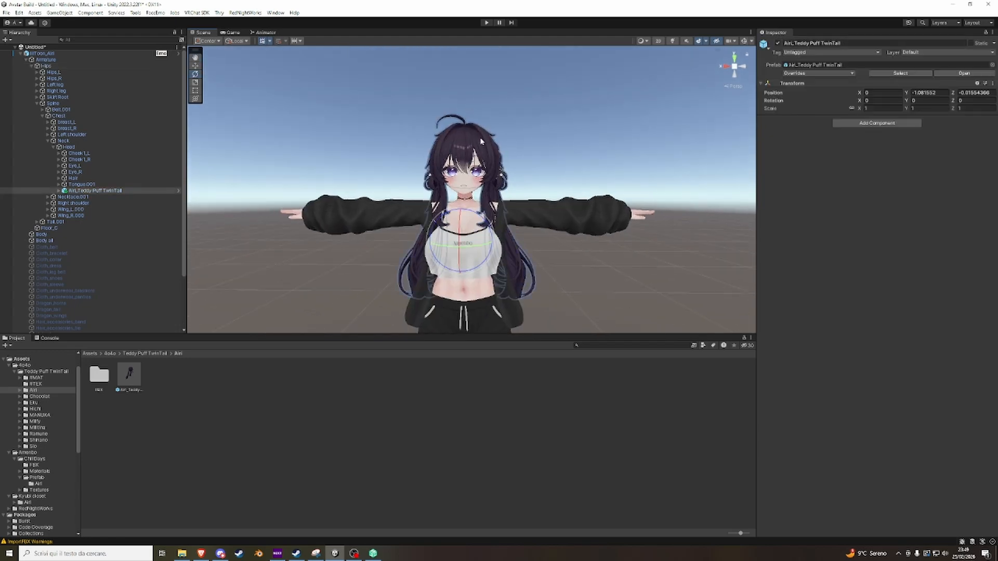
left_click(470, 148)
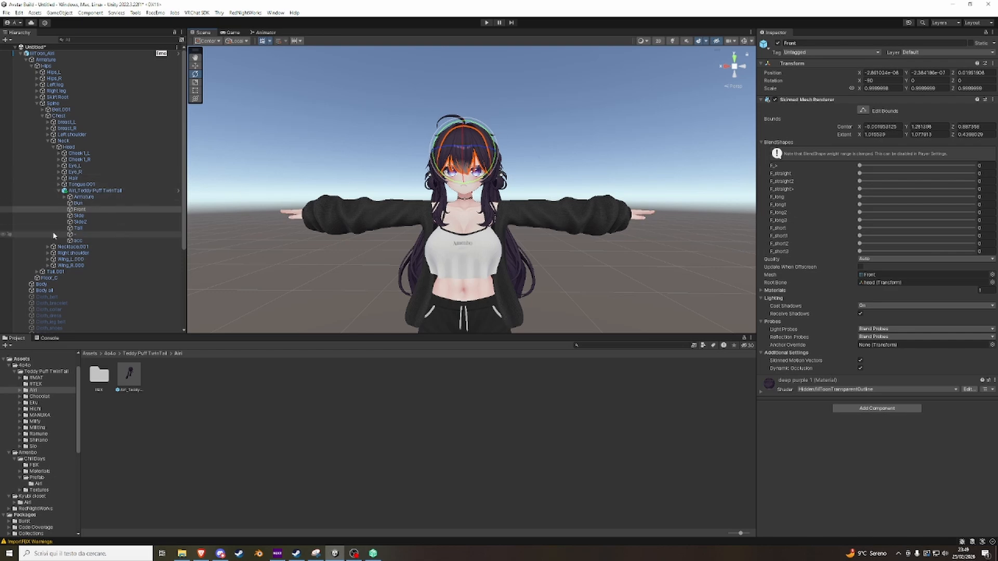
Examine the Bun mesh's material slot and locate its deep purple 1 material in the Teddy Puff TwinTail #MAT folder.
left_click(77, 203)
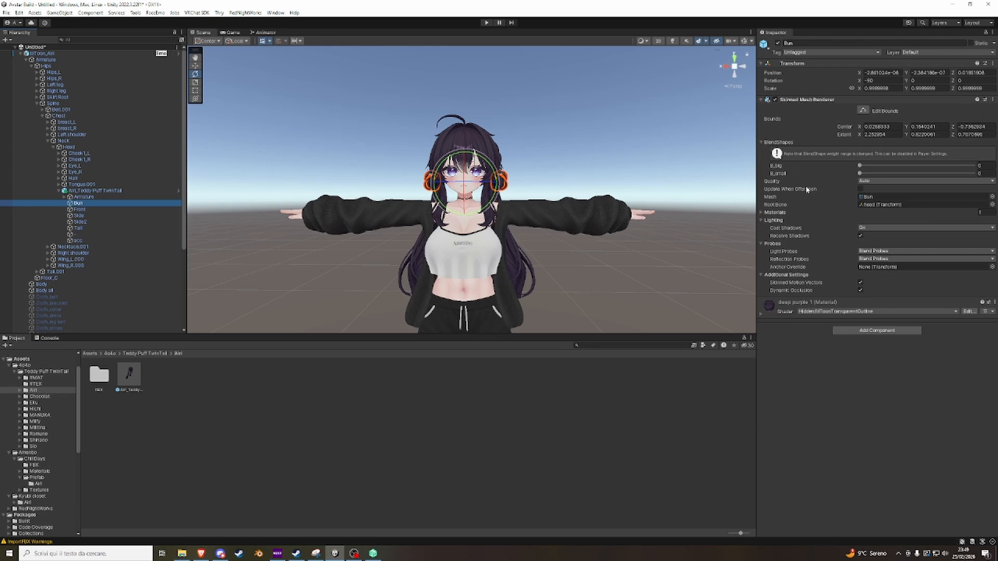
left_click(768, 213)
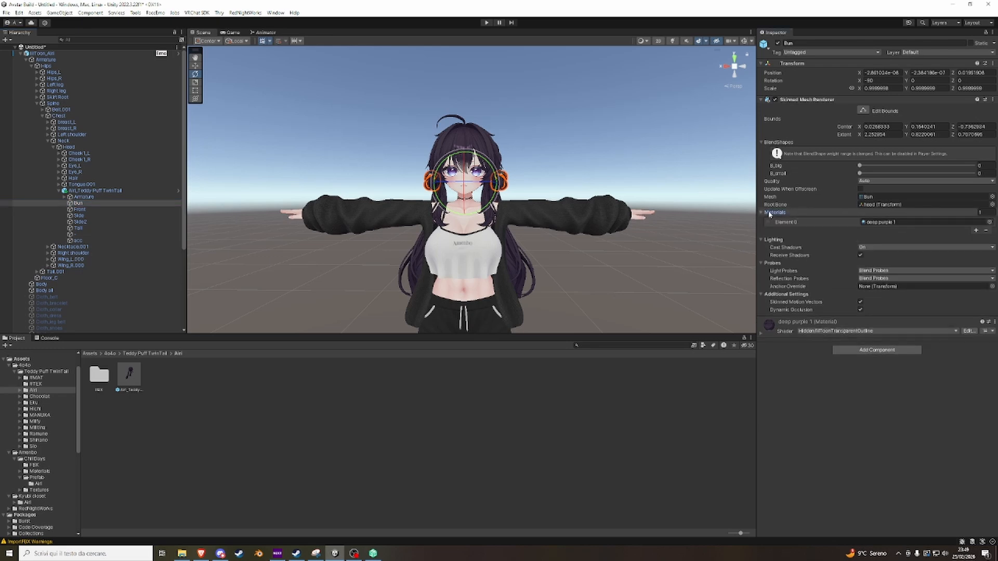
left_click(873, 222)
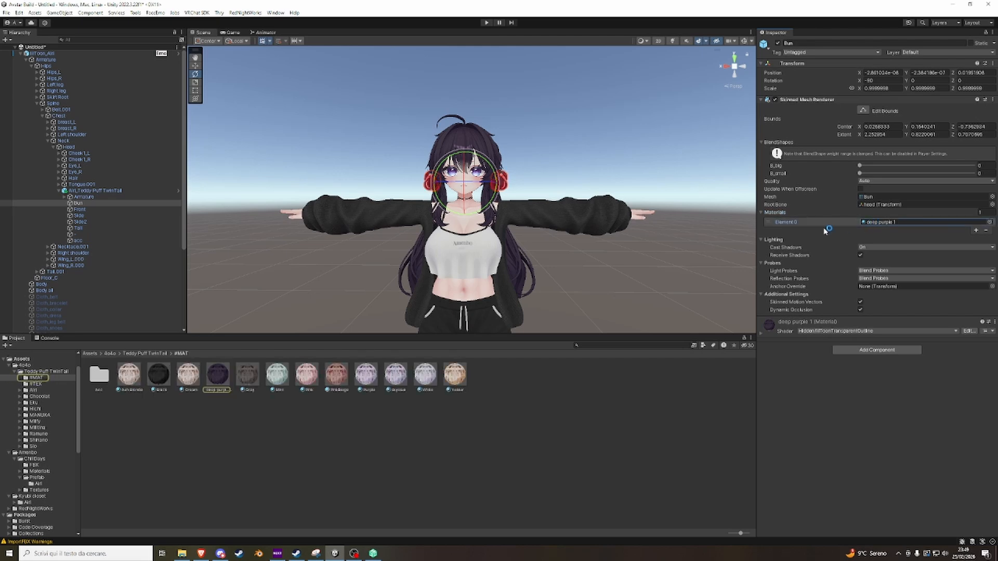
left_click(103, 209)
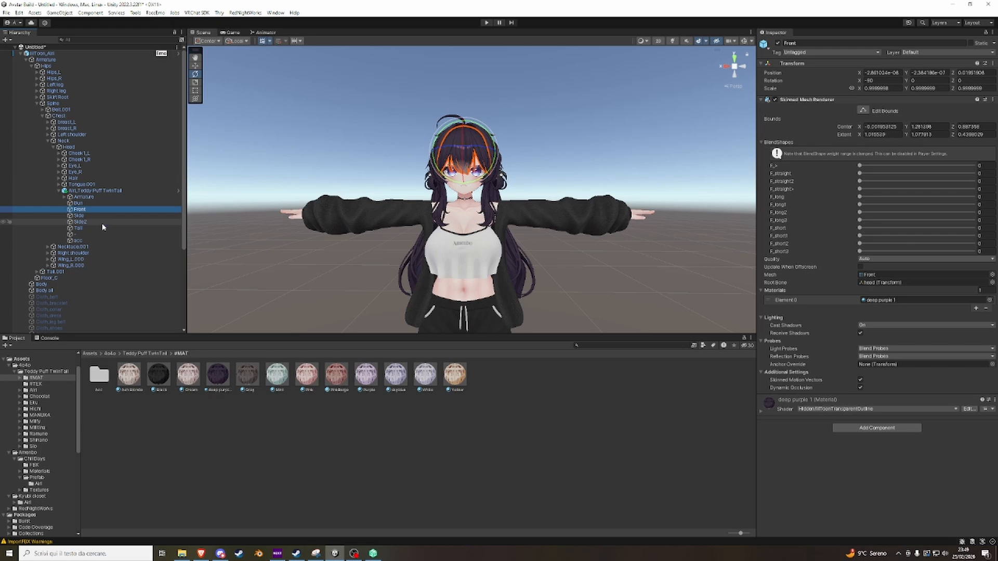
left_click(83, 204)
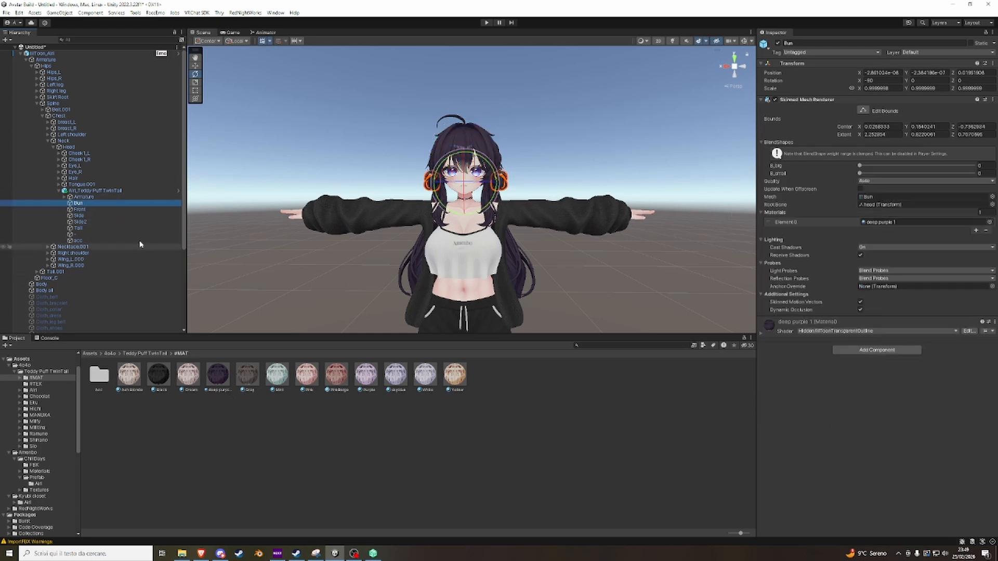
left_click(879, 222)
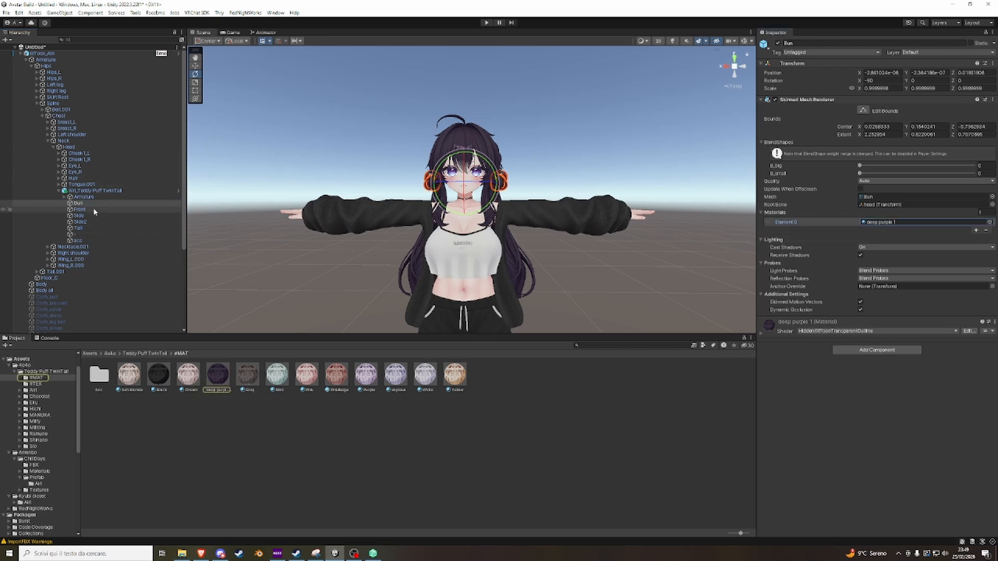
left_click(89, 354)
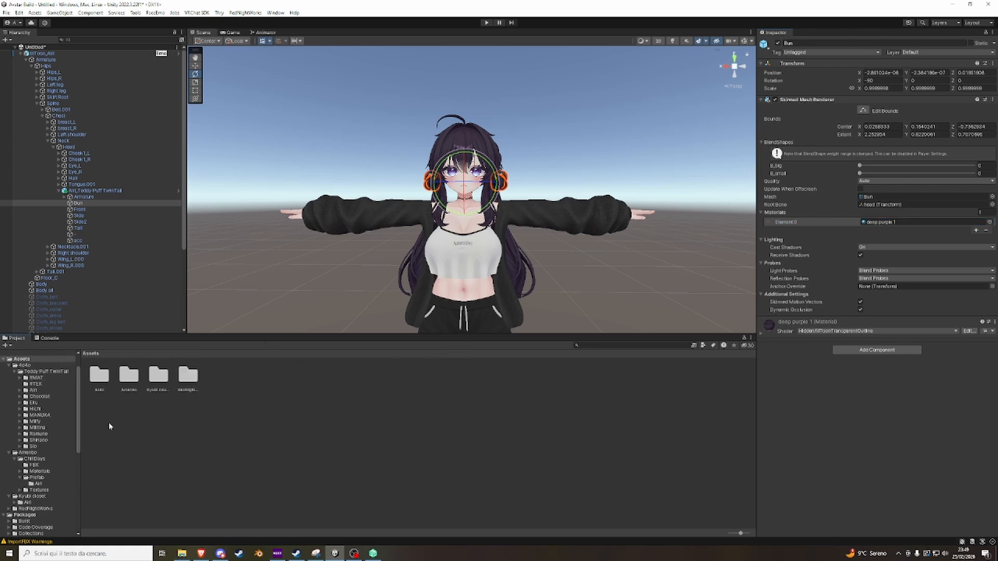
left_click(879, 222)
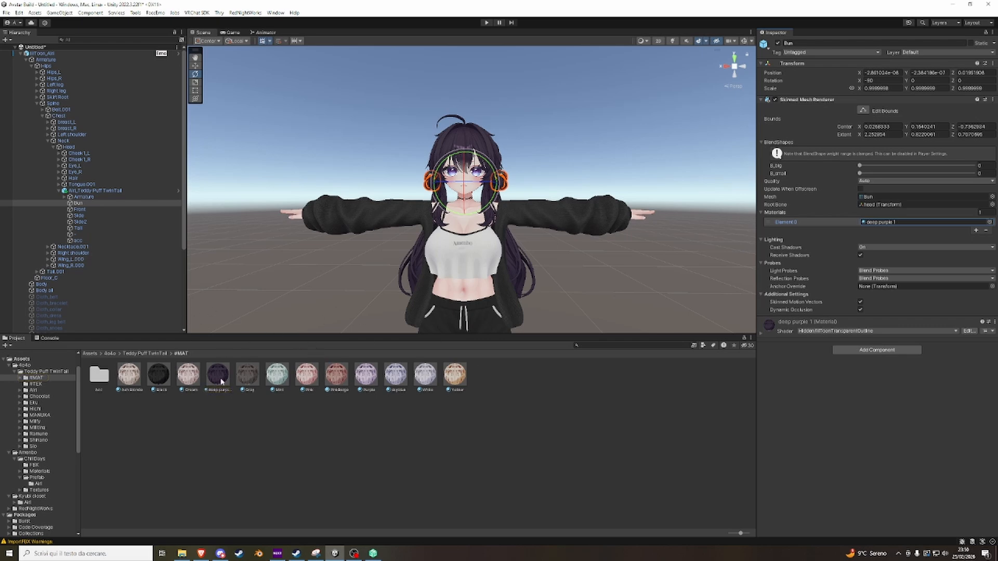
Examine the materials assigned to the Front, Side and Tail hair meshes.
left_click(81, 210)
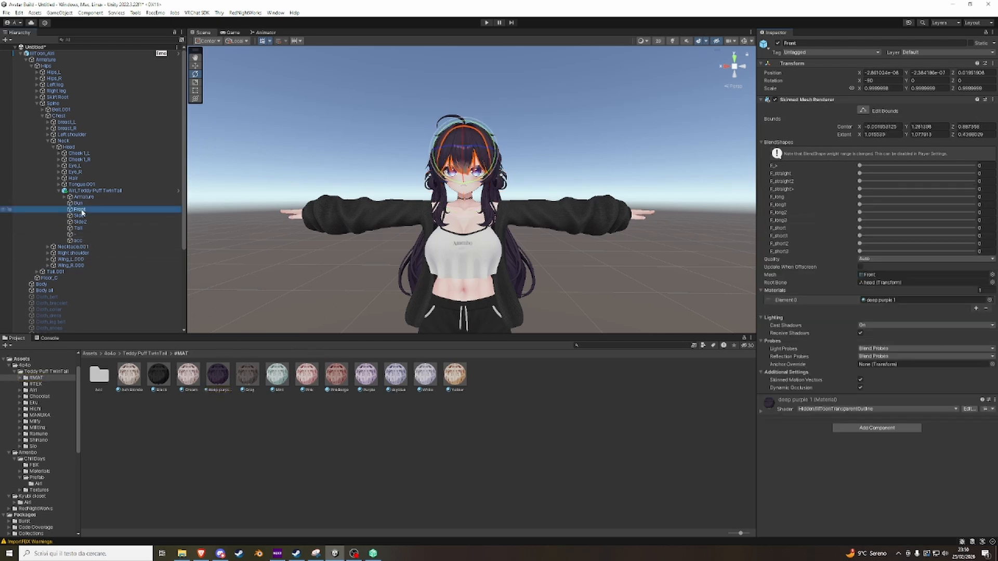
left_click(81, 216)
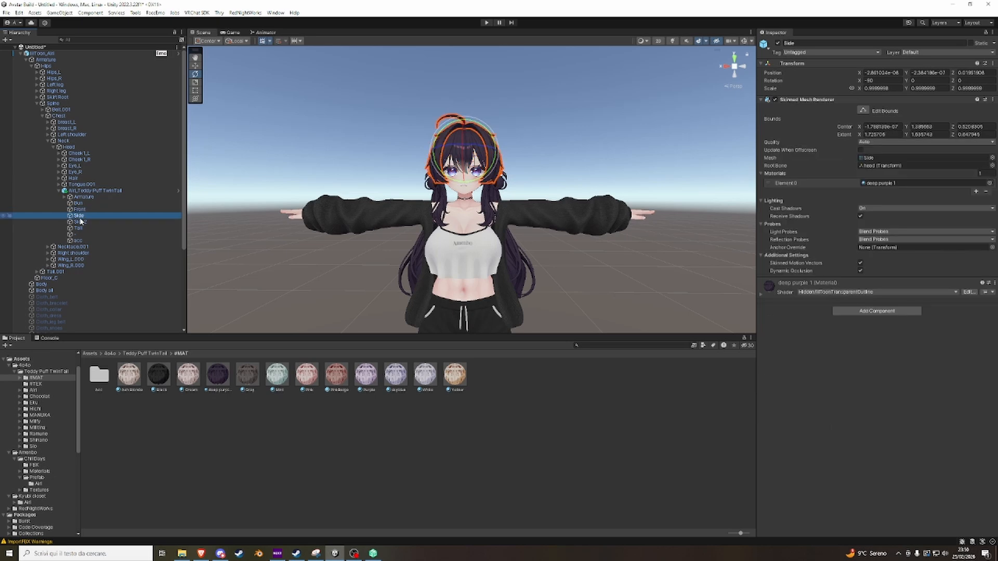
left_click(79, 228)
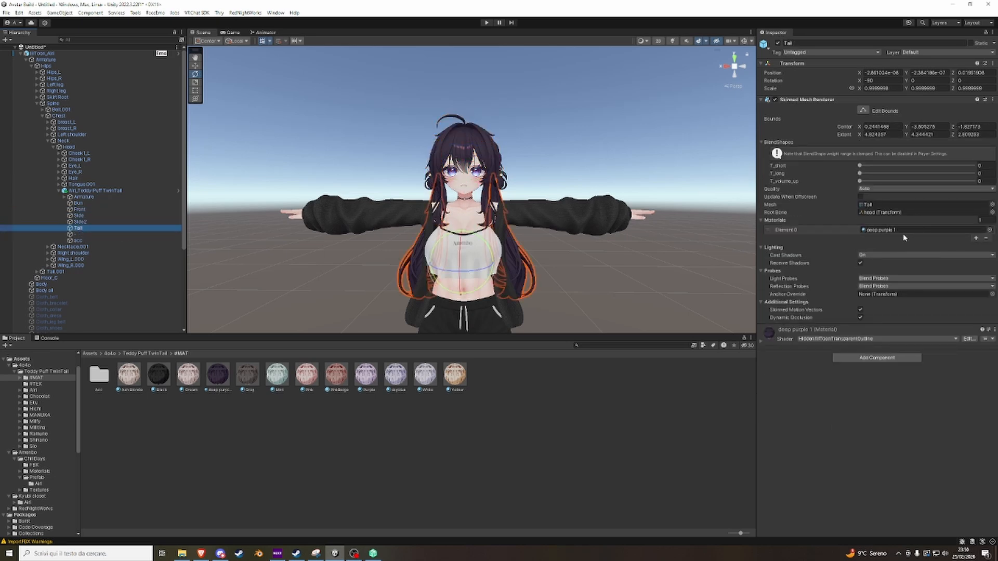
Frame the acc hair accessory mesh and locate its first material in the #MAT/Acc folder.
left_click(84, 240)
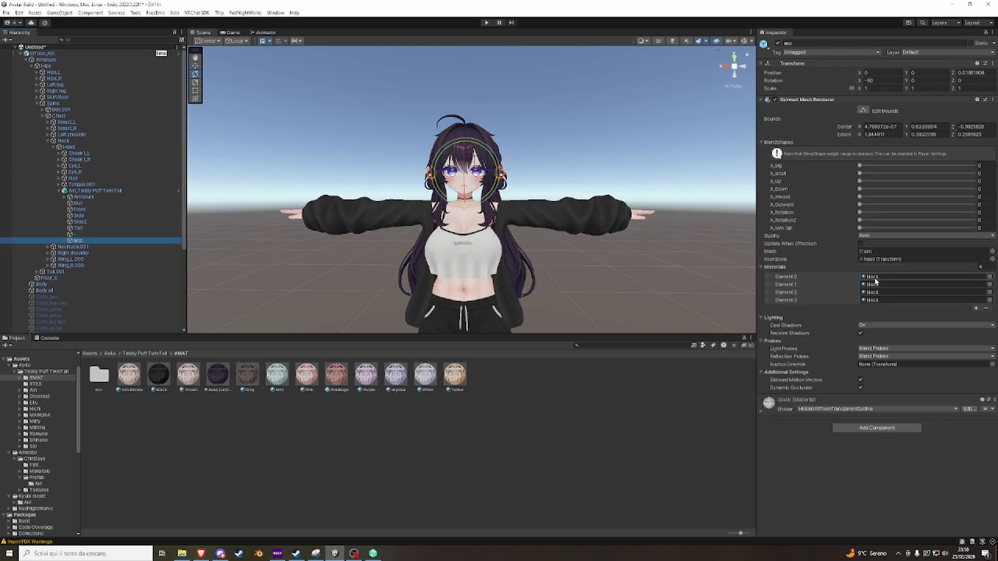
key("f")
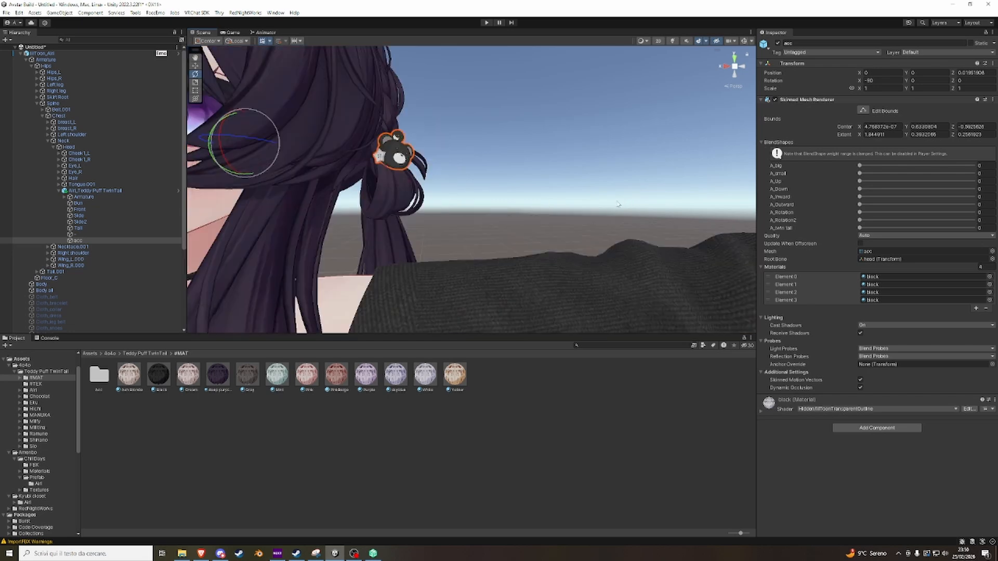
left_click(884, 276)
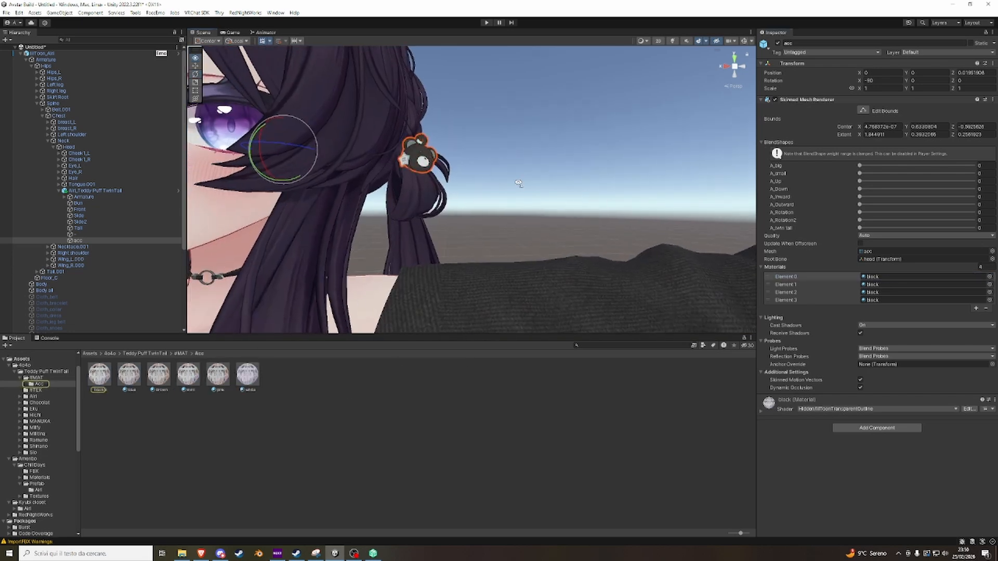
Select all hair meshes from Bun to the "-" mesh and add the Ash Blonde material from #MAT to their materials list.
scroll(268, 239, "down", 4)
left_click(117, 234)
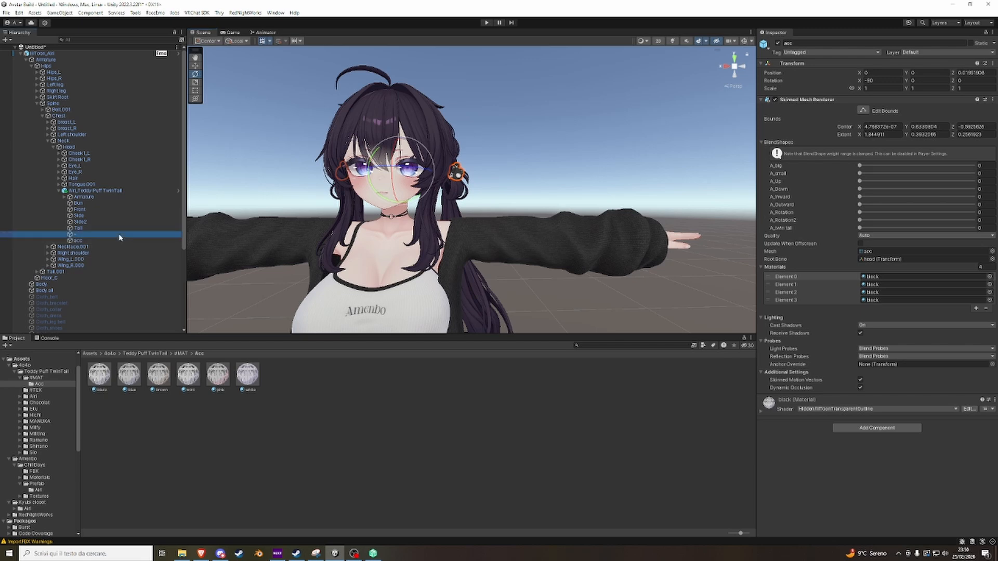
left_click(78, 203, "shift")
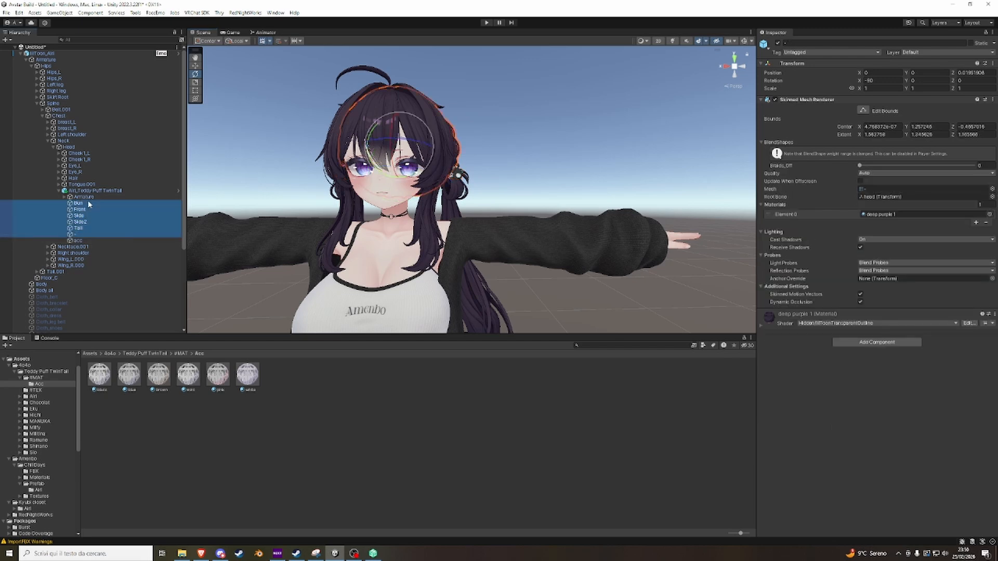
left_click(882, 215)
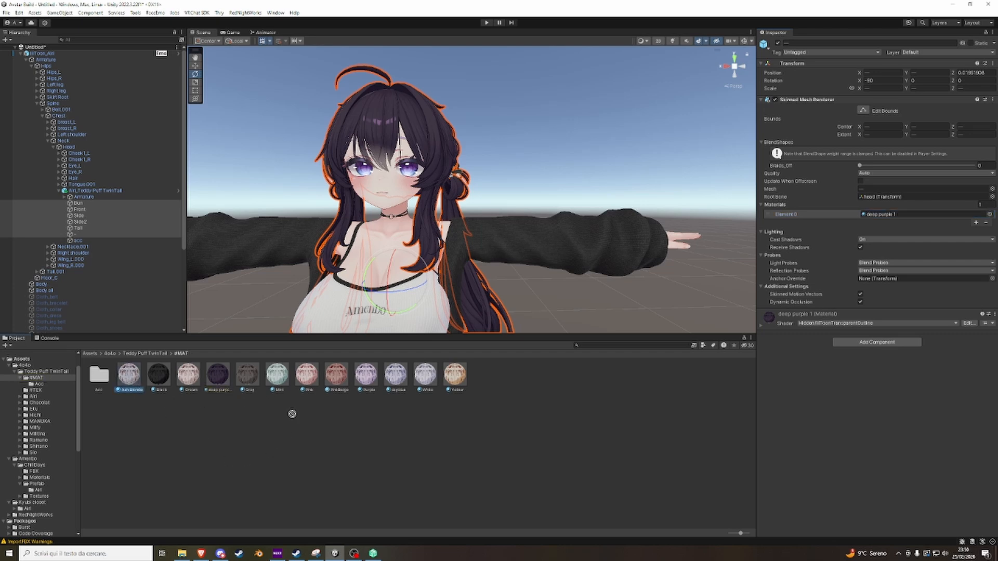
left_click(890, 219)
left_click_drag(888, 215, 892, 207)
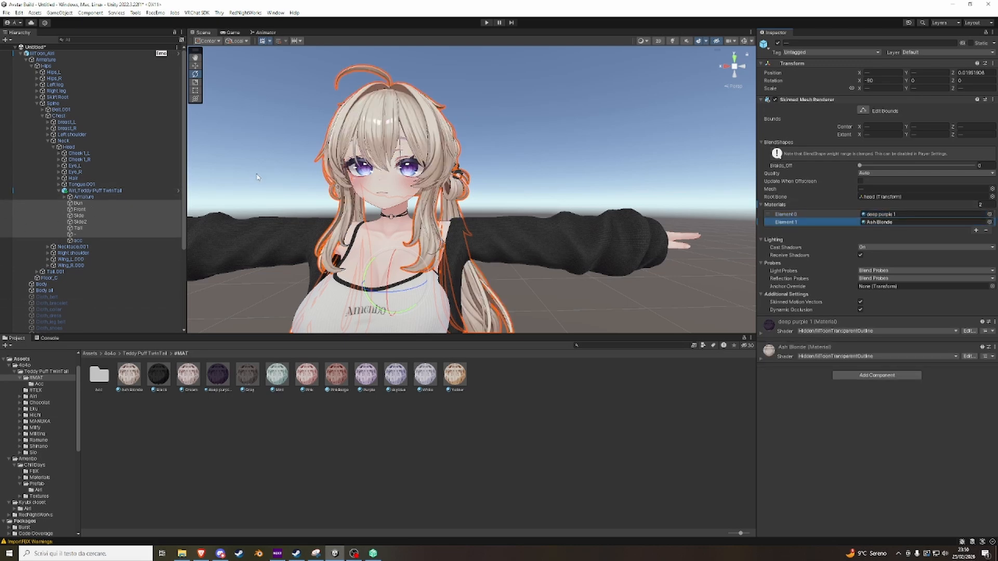
scroll(532, 204, "down", 5)
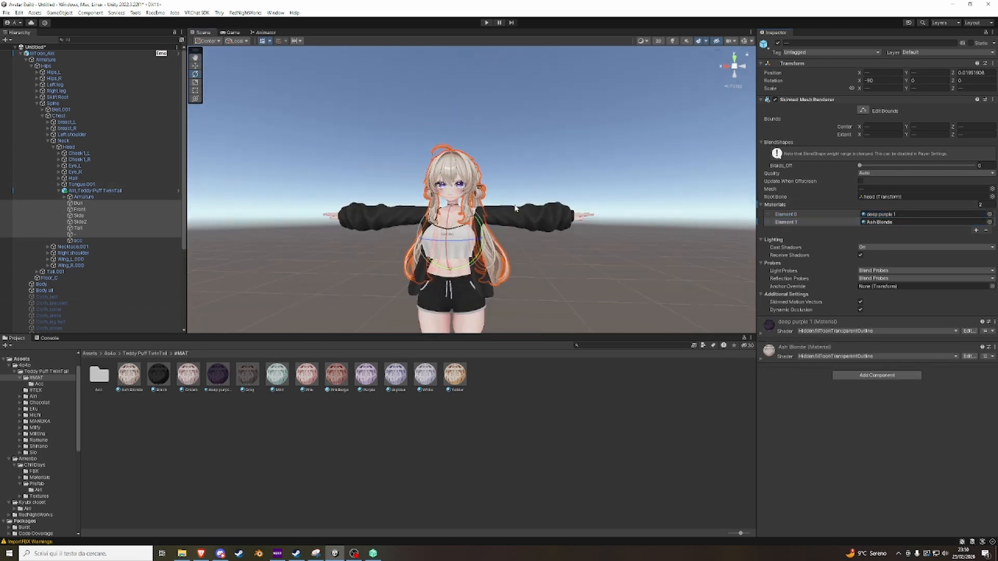
Remove the second material entry from the selected hair meshes and assign the Black material to the remaining slot.
scroll(468, 213, "up", 3)
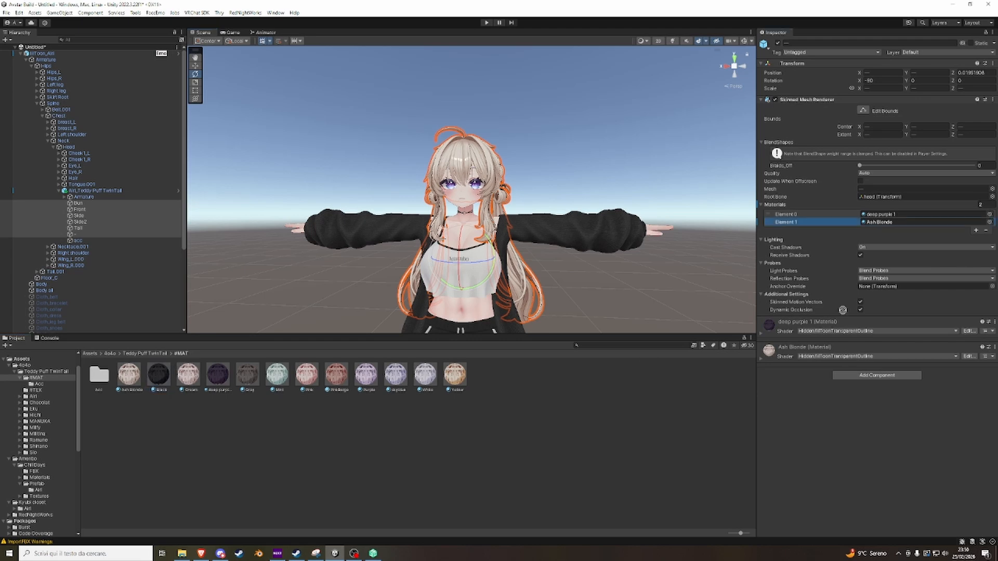
left_click(879, 221)
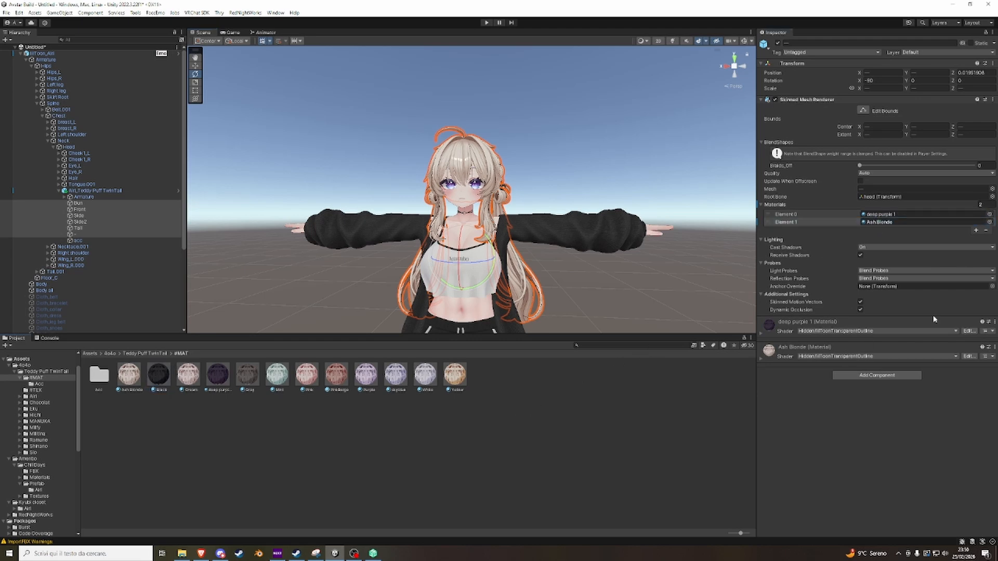
left_click(986, 230)
left_click_drag(158, 375, 889, 219)
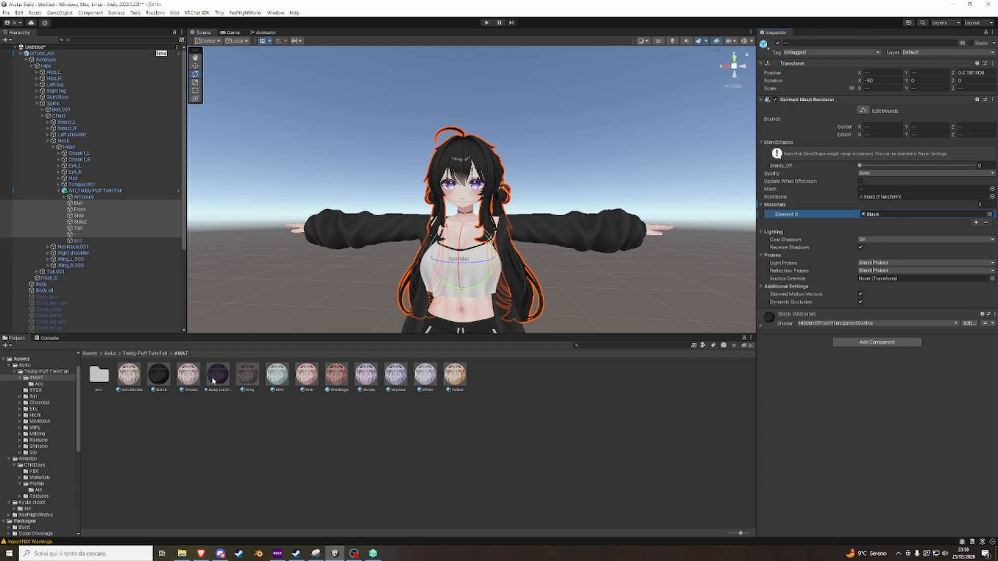
Try the Cream, deep purple 1 and Gray materials one after another on the selected hair meshes.
left_click_drag(188, 374, 888, 215)
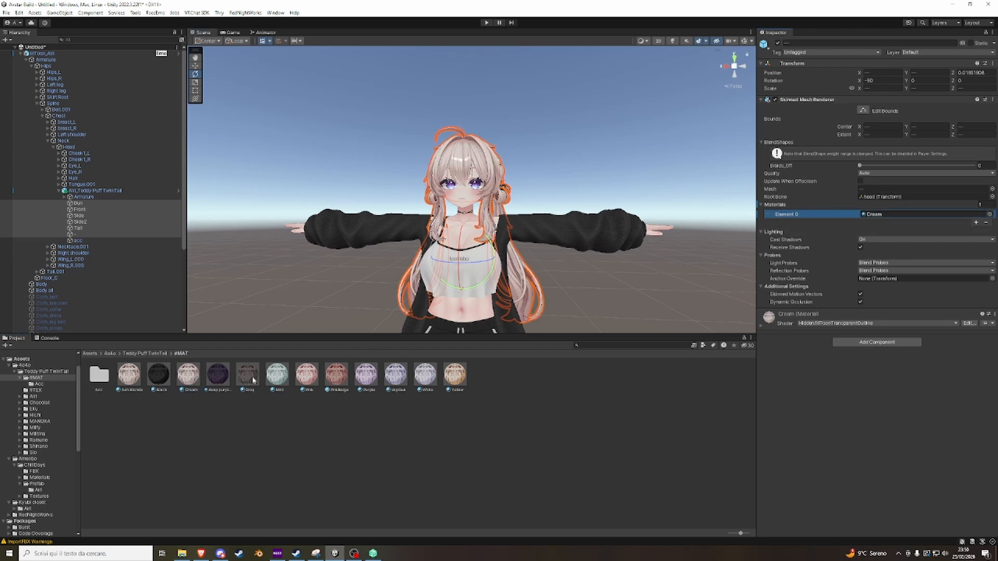
left_click_drag(217, 374, 886, 214)
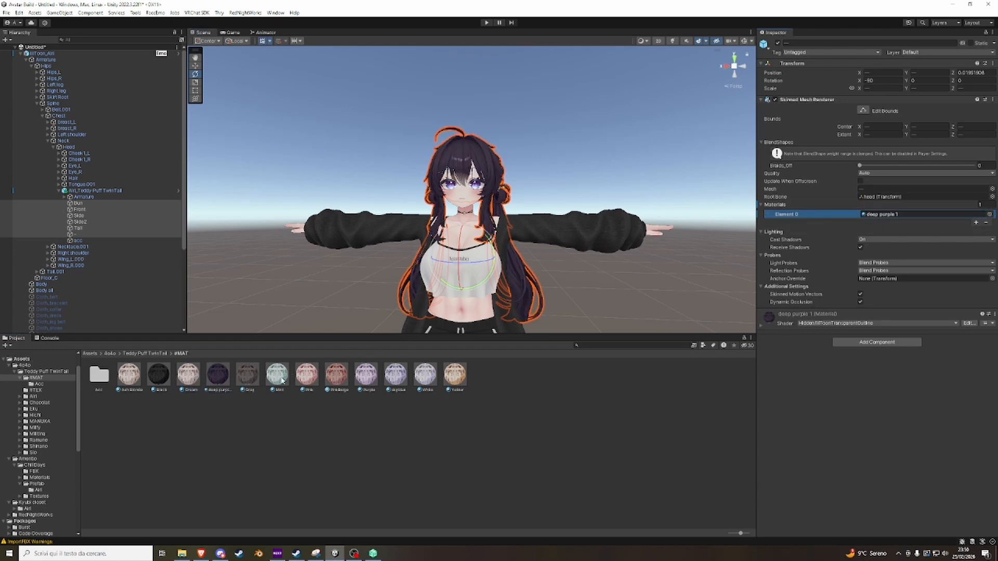
left_click_drag(248, 374, 884, 216)
scroll(585, 209, "up", 3)
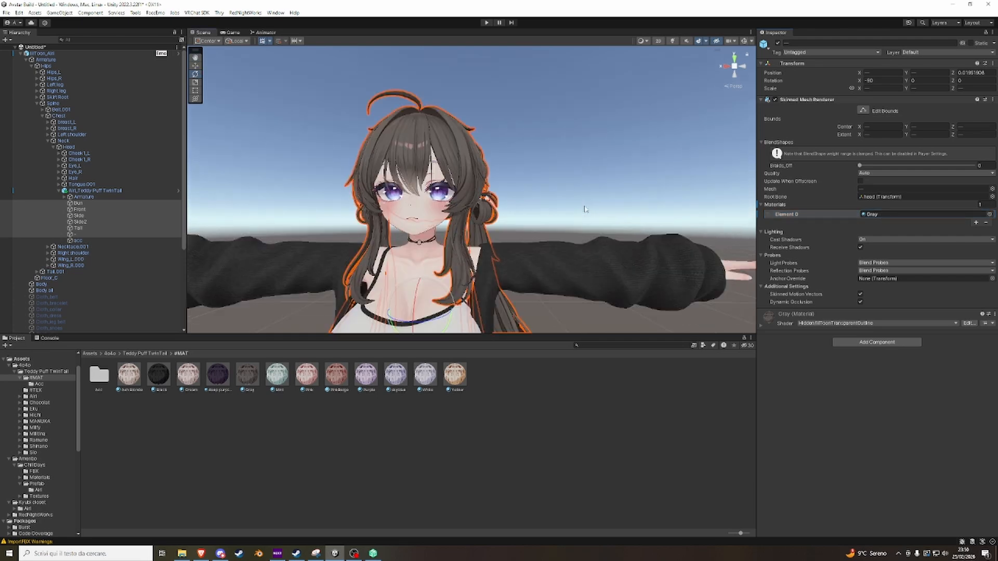
scroll(585, 209, "down", 5)
Assign the Ash Blonde material to the selected hair meshes and check the hair around the face.
left_click(134, 378)
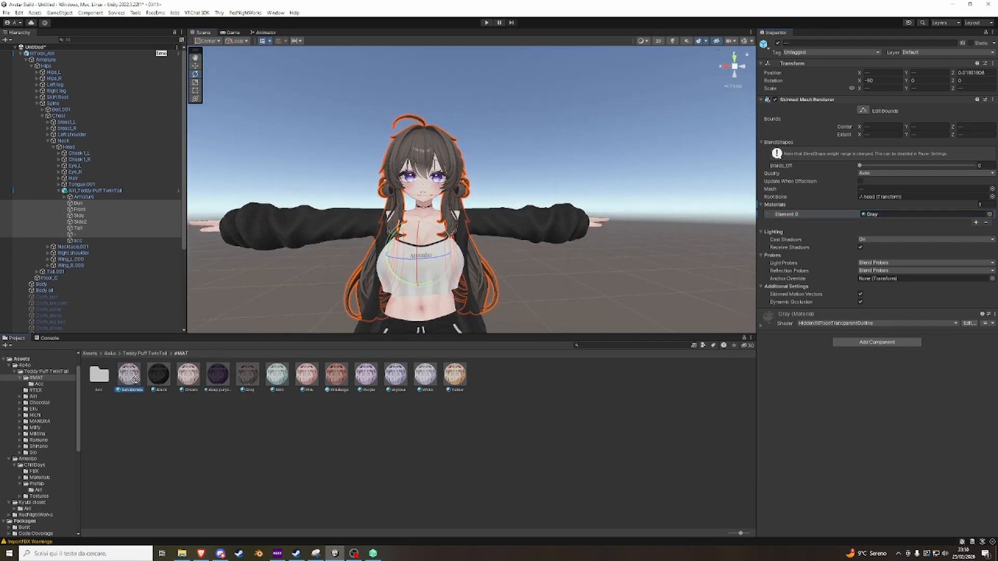
left_click_drag(135, 378, 879, 214)
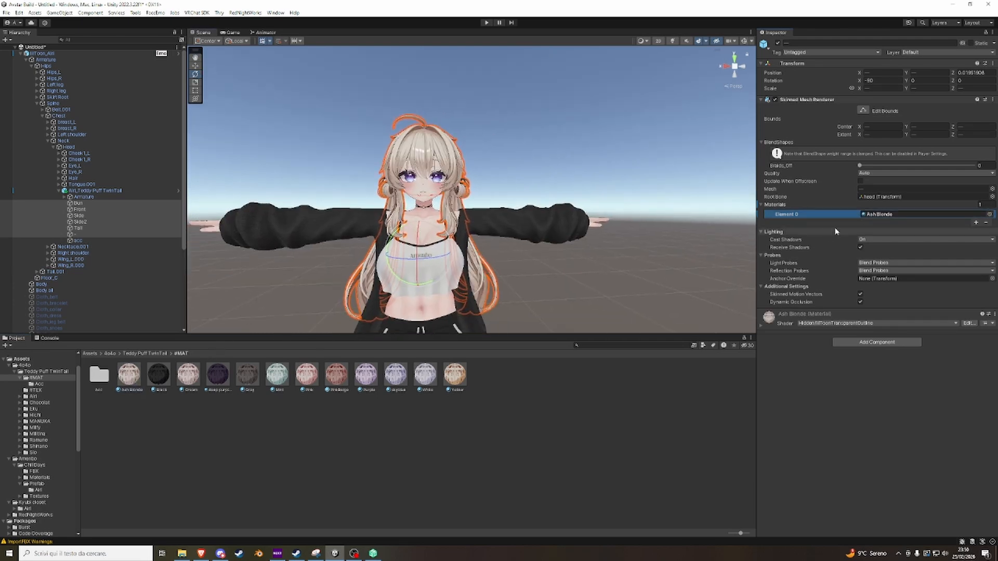
left_click(879, 215)
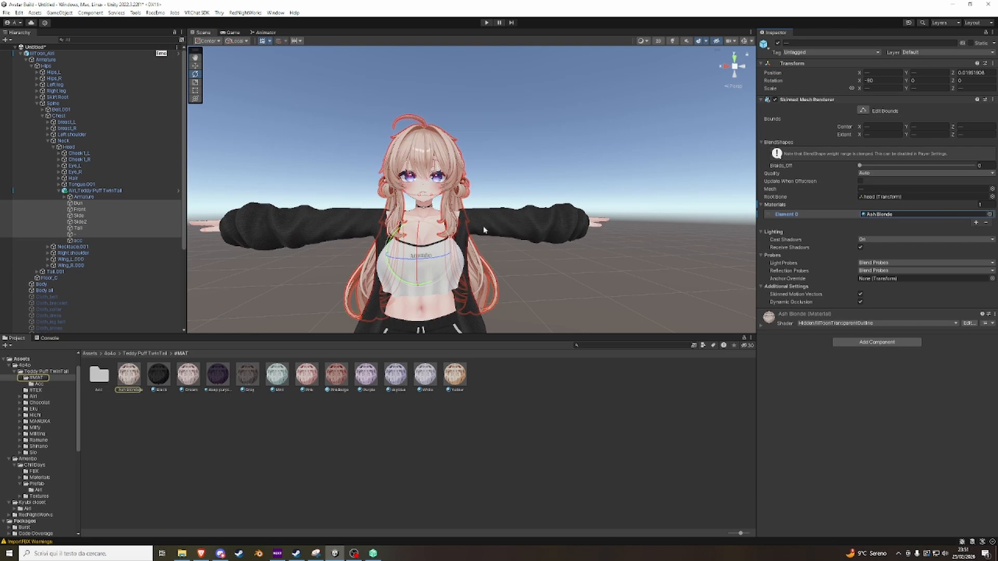
scroll(426, 251, "up", 5)
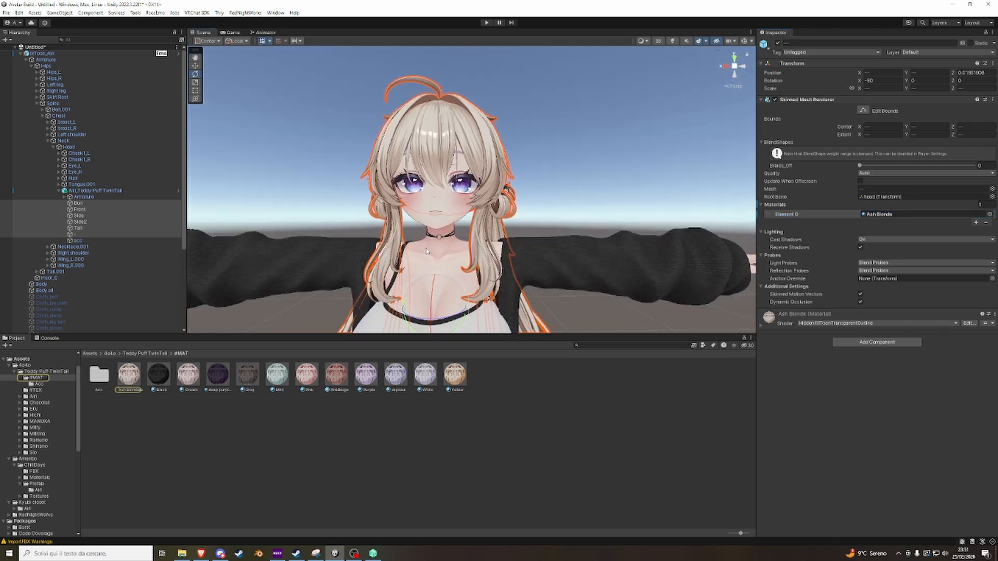
right_click_drag(426, 251, 409, 229)
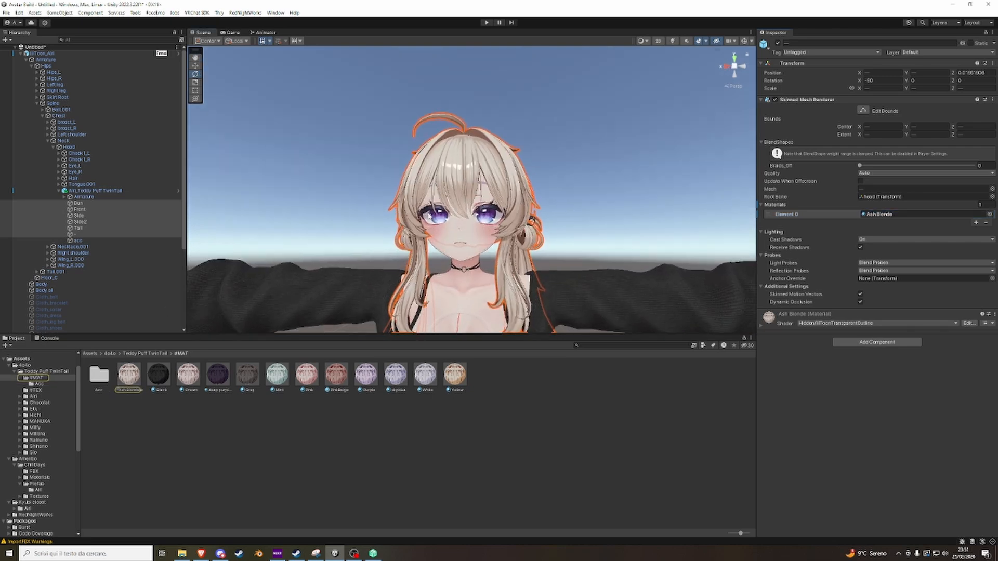
Try a gamma of 2 in the Ash Blonde material's main color adjustment, and undo the change.
left_click(128, 375)
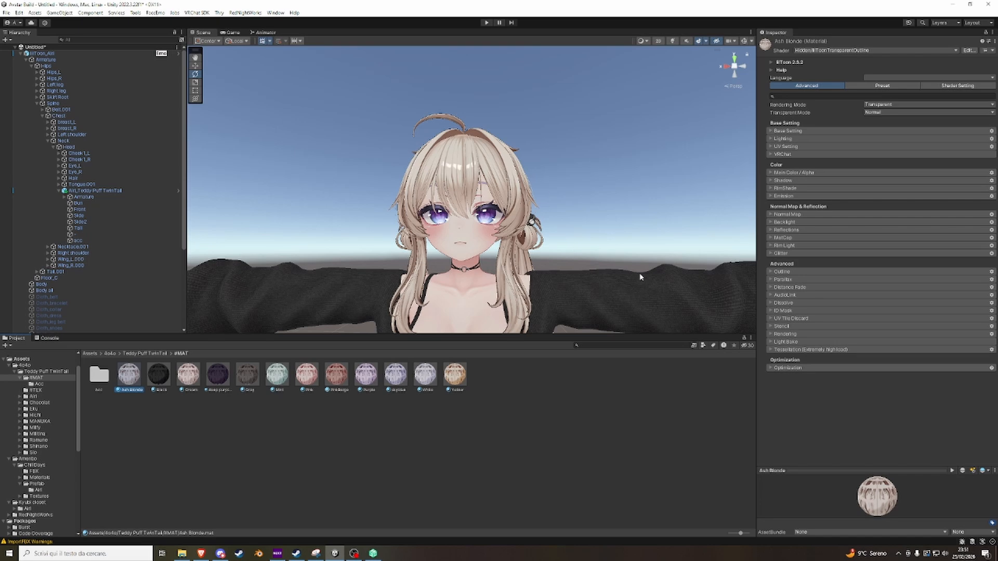
left_click(788, 173)
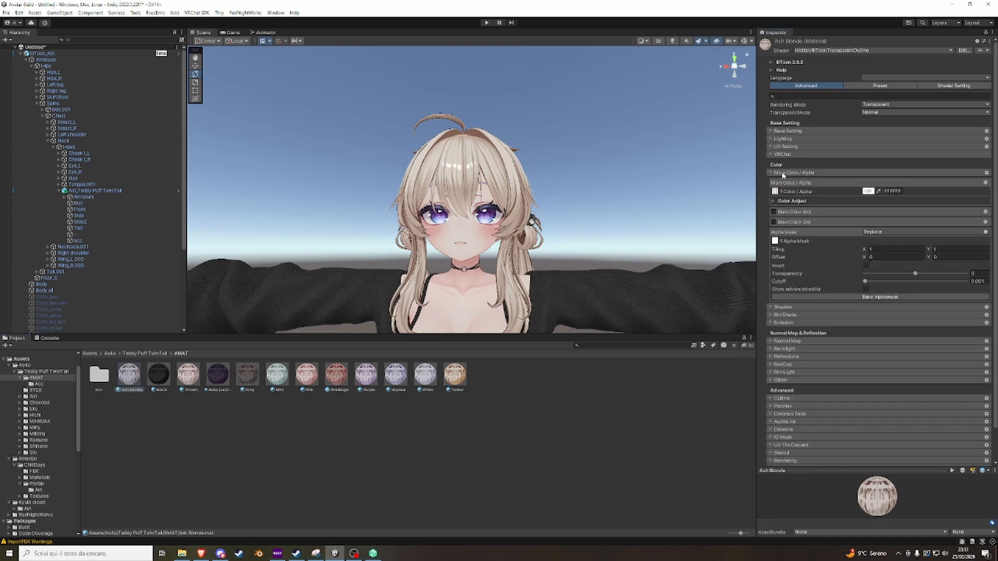
left_click(774, 202)
left_click_drag(904, 226, 979, 255)
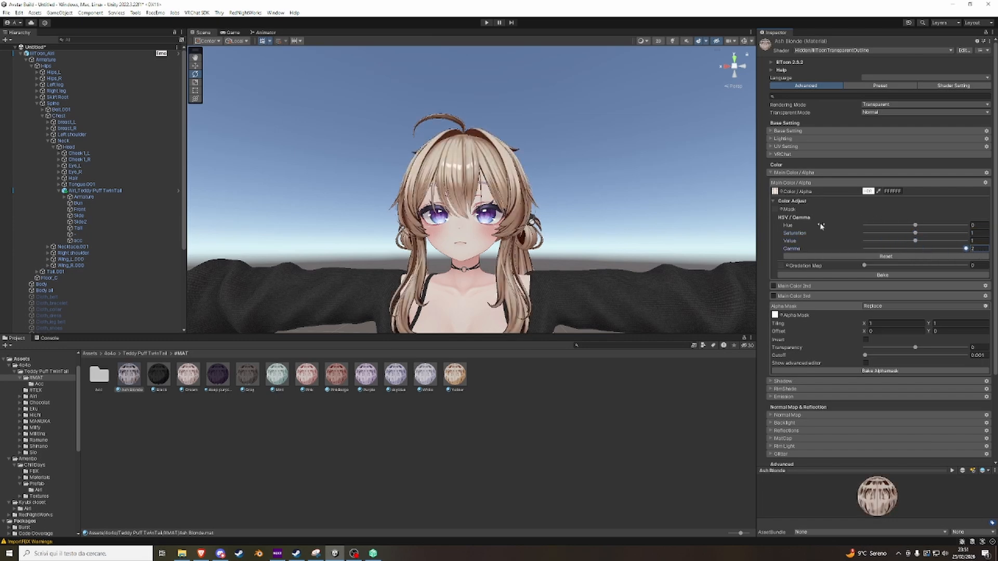
key("ctrl+z")
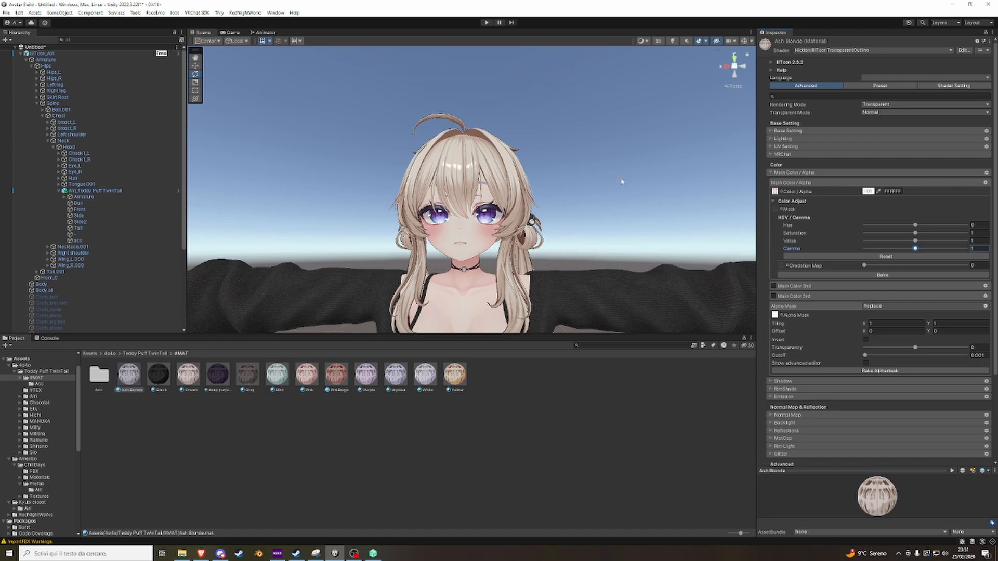
right_click_drag(630, 231, 639, 228)
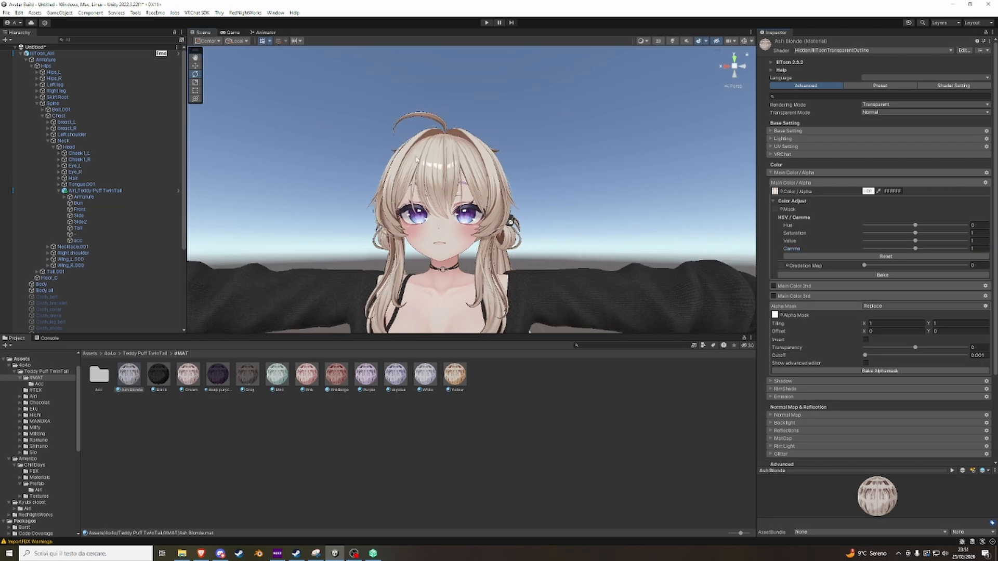
scroll(821, 316, "down", 5)
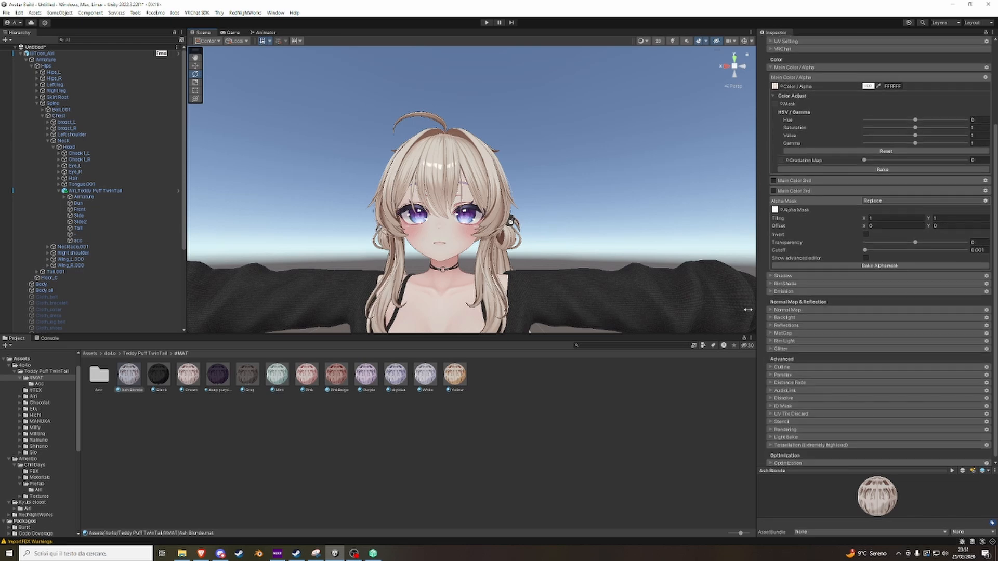
scroll(615, 167, "up", 2)
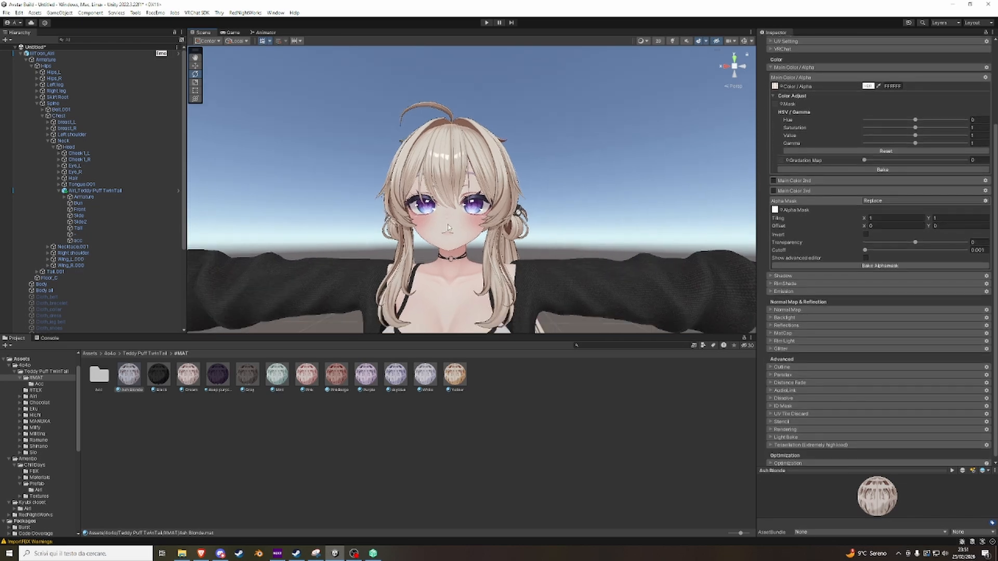
Select the avatar's Body mesh at the face and open the settings of its lilToon_Body material.
left_click(449, 227)
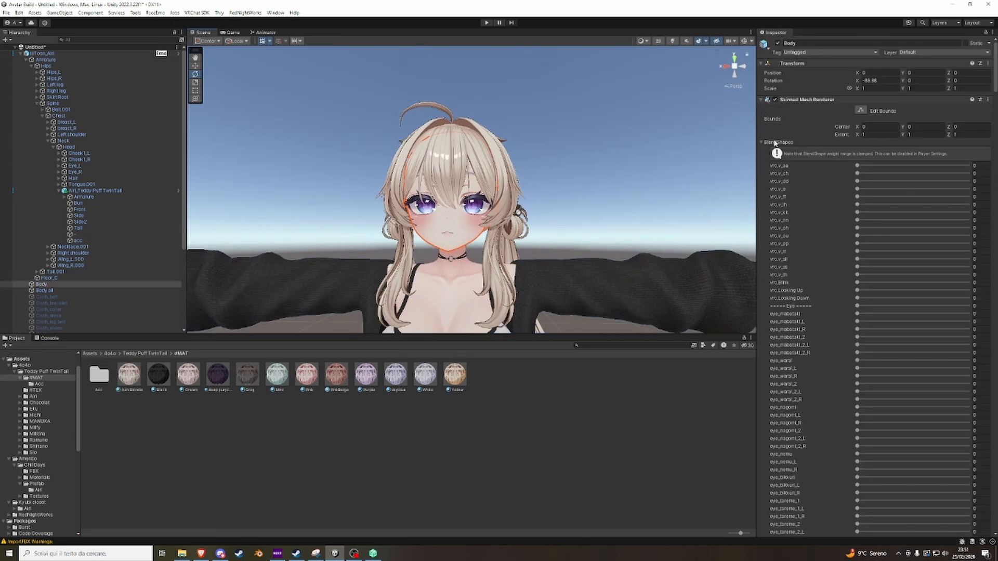
left_click(775, 143)
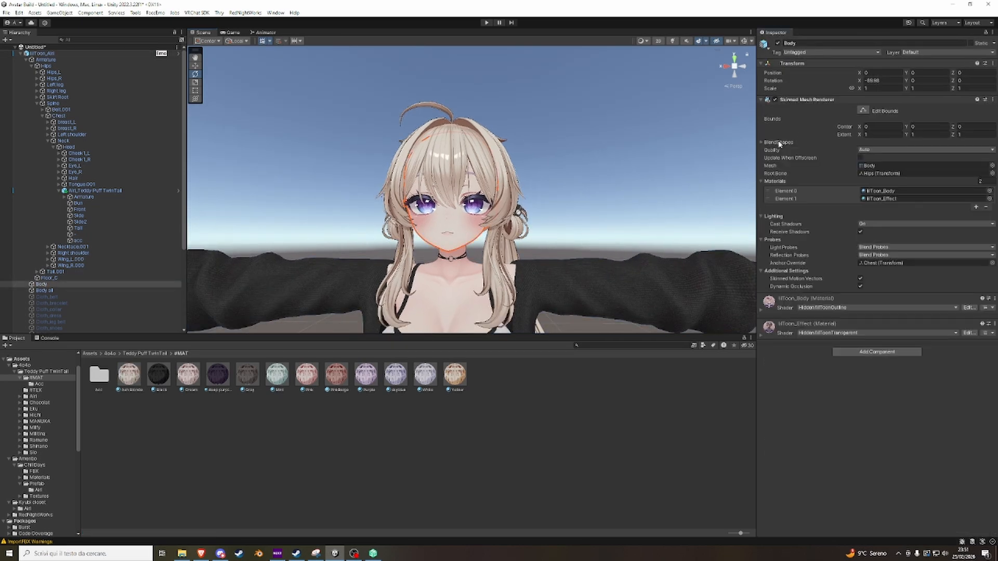
left_click(876, 192)
left_click(99, 377)
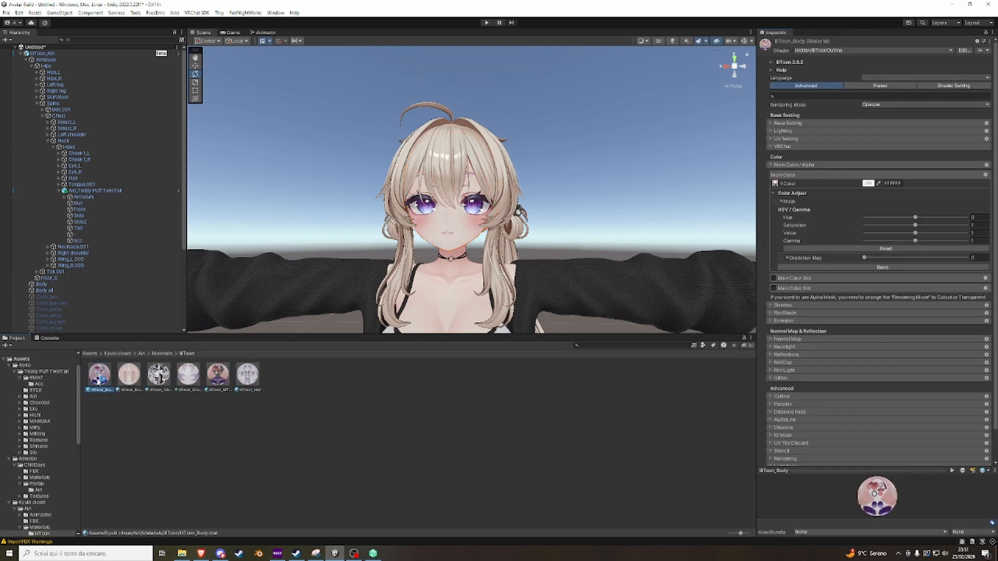
Examine the outline around the avatar's hand and fingers up close and look through the lilToon_Body material's settings.
right_click_drag(549, 203, 433, 226)
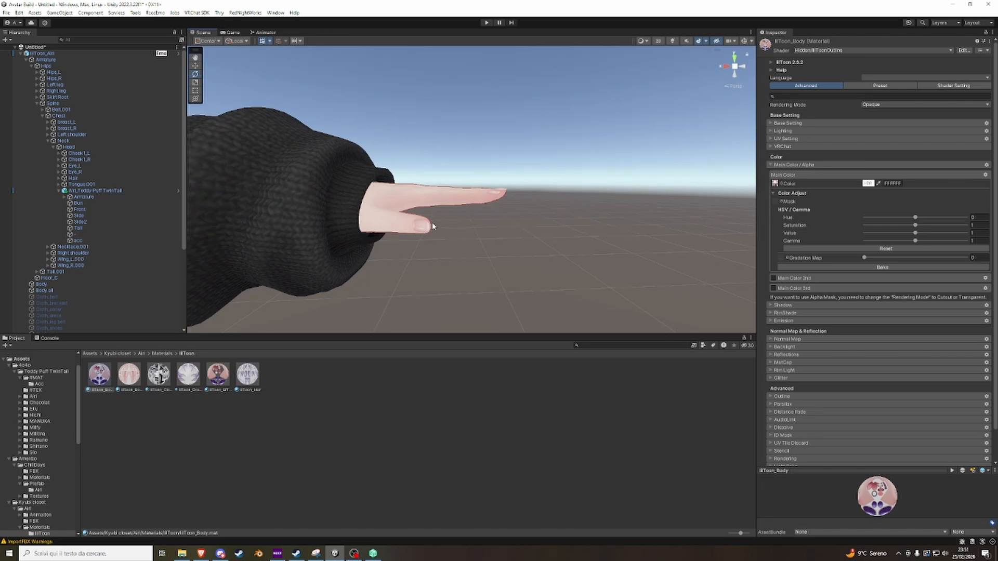
scroll(509, 216, "up", 3)
scroll(509, 216, "down", 4)
scroll(508, 216, "up", 2)
scroll(506, 220, "down", 2)
scroll(504, 222, "up", 2)
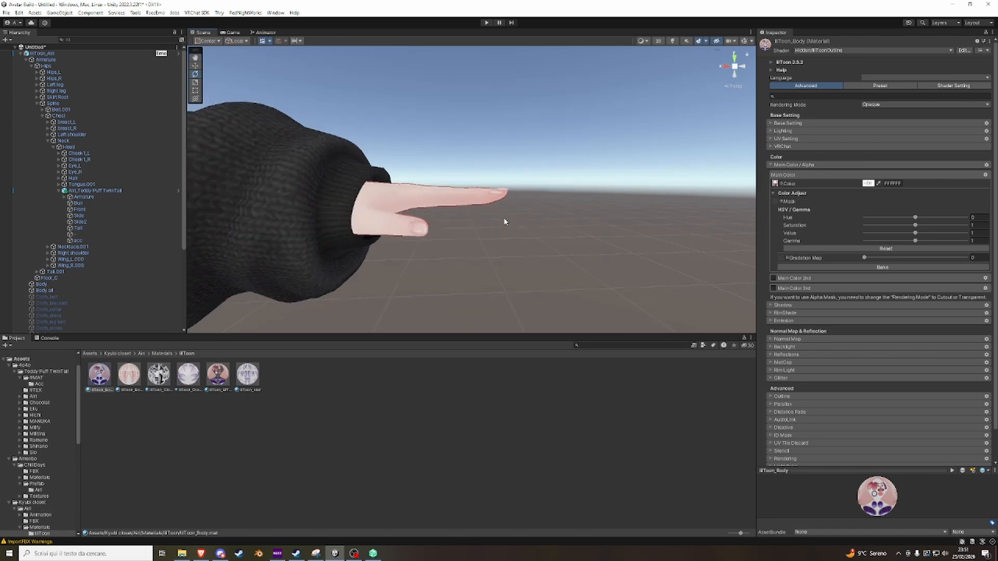
scroll(502, 220, "up", 3)
scroll(501, 221, "down", 2)
scroll(502, 222, "up", 1)
right_click_drag(501, 221, 428, 218)
scroll(504, 226, "up", 1)
scroll(505, 227, "down", 4)
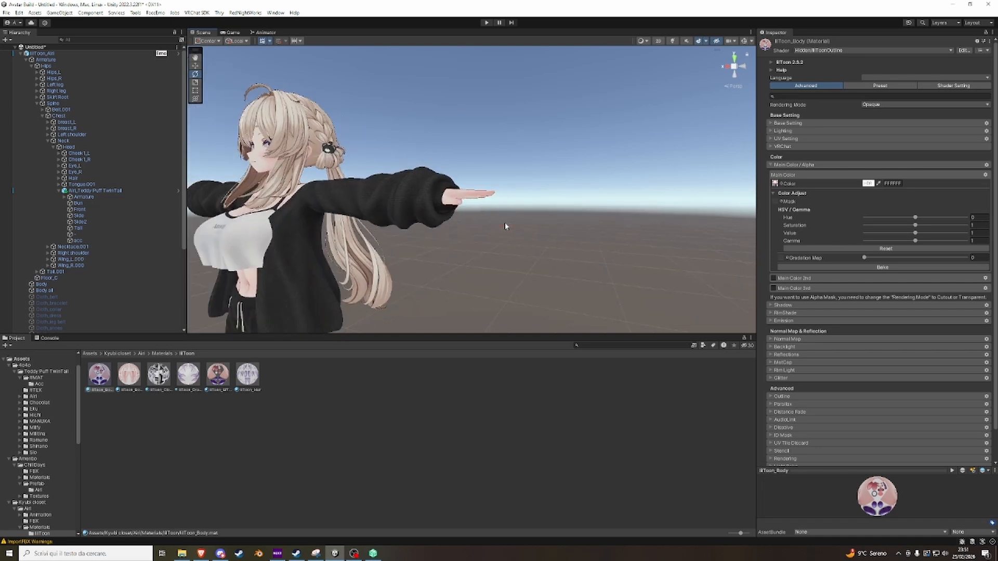
scroll(505, 224, "up", 4)
scroll(813, 352, "down", 2)
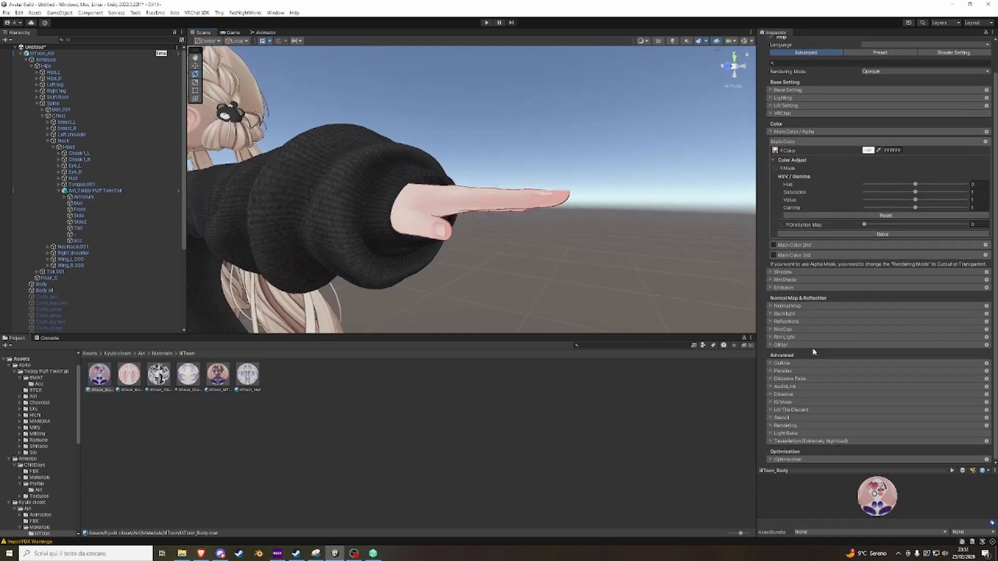
scroll(802, 229, "up", 2)
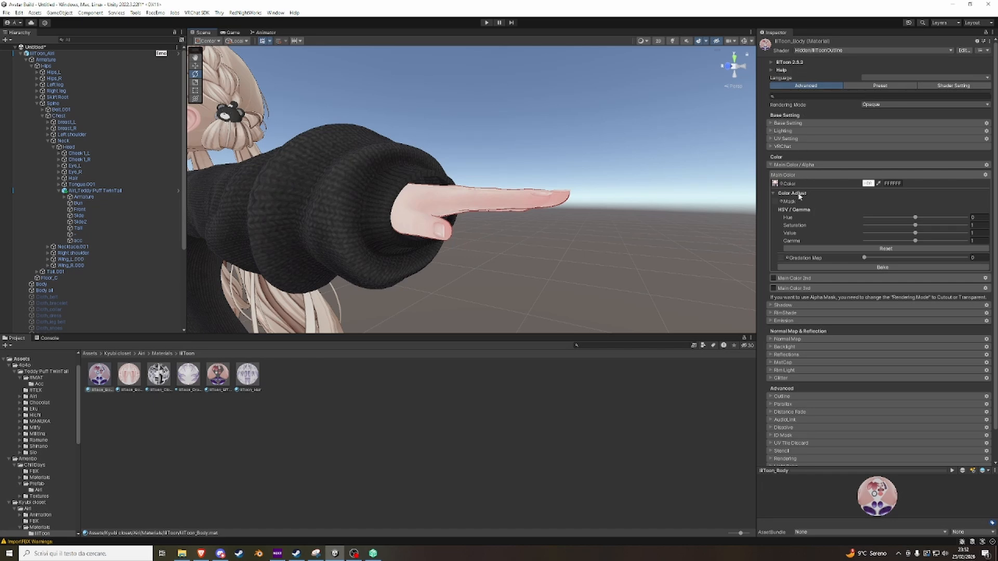
Disable the outline of the lilToon_Body material, comparing the face edges with it on and off.
left_click(782, 397)
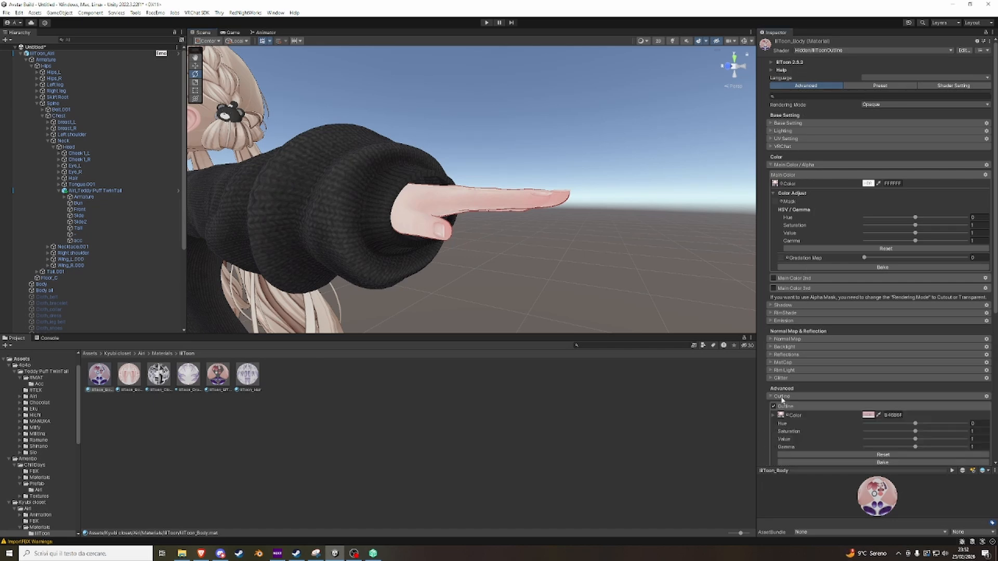
left_click(773, 407)
left_click(773, 407)
right_click_drag(537, 262, 412, 235)
scroll(424, 240, "up", 3)
left_click_drag(412, 235, 588, 243, "alt")
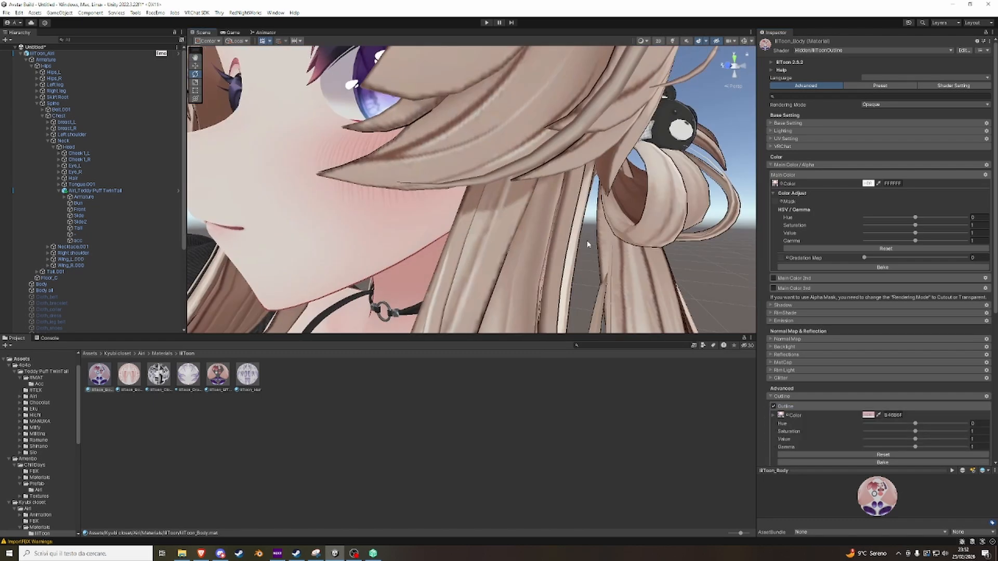
scroll(588, 244, "down", 3)
left_click(772, 406)
right_click_drag(661, 303, 640, 312)
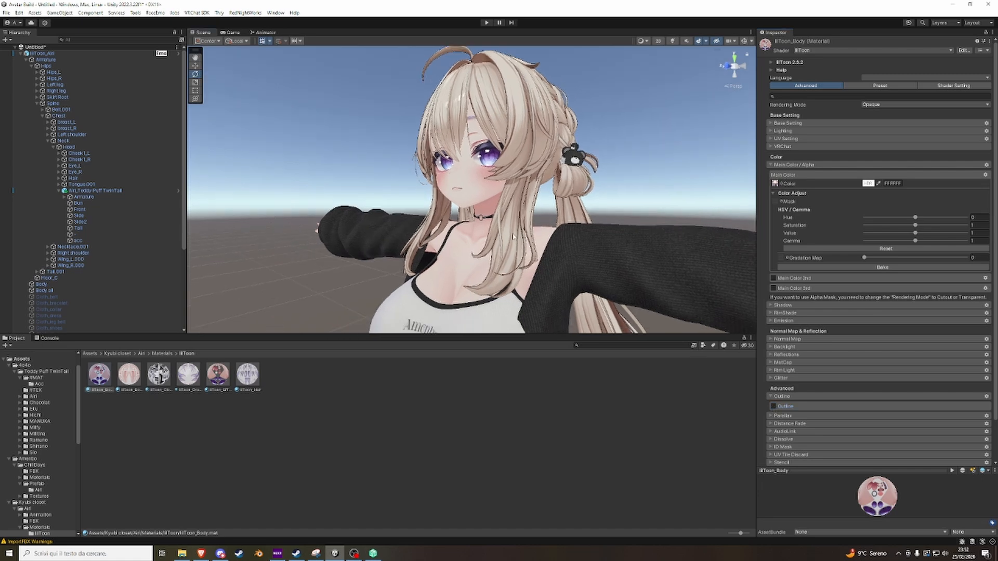
scroll(640, 312, "up", 5)
left_click(773, 407)
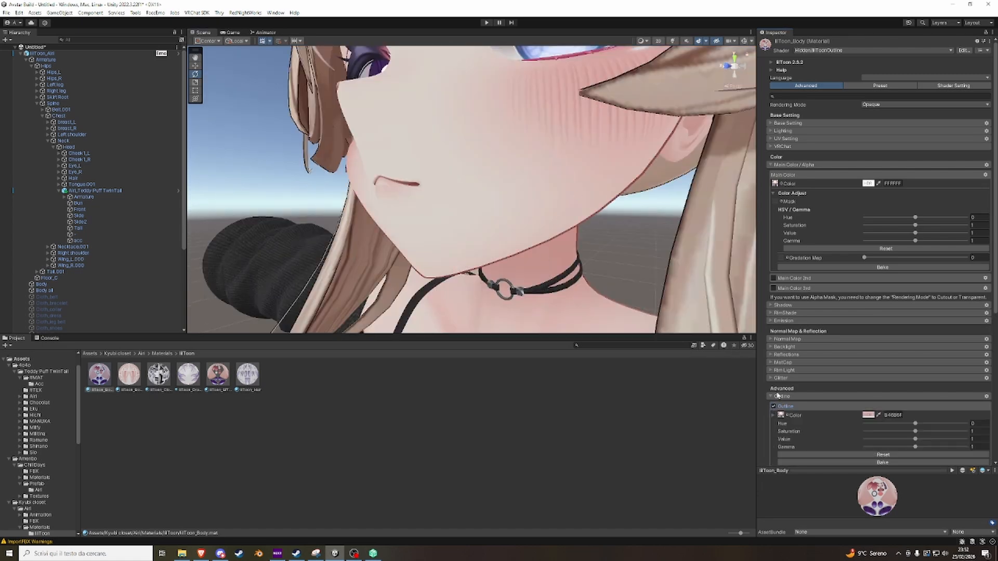
left_click(773, 407)
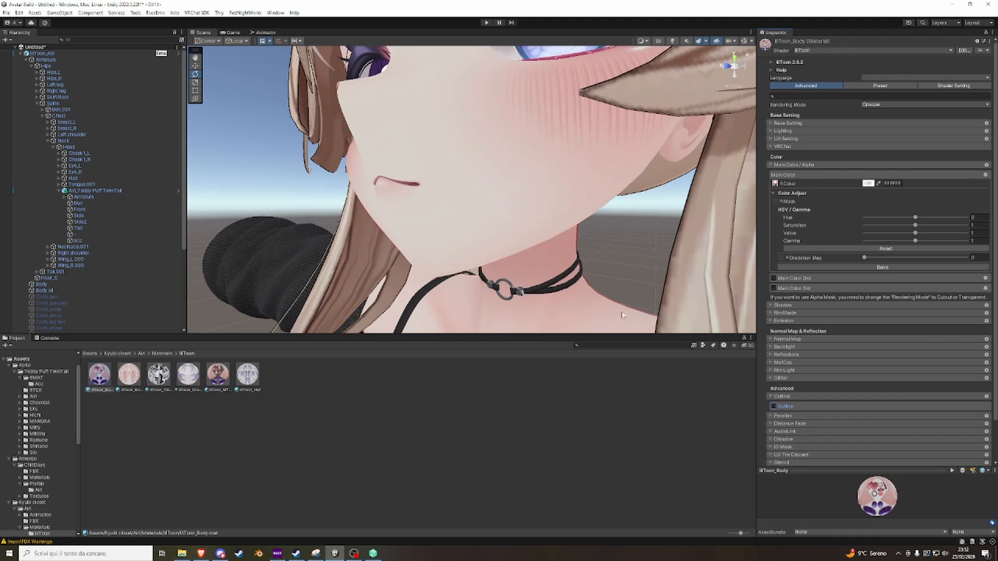
Select the Body all mesh at the hand, open its lilToon_Body all material and disable its outline.
scroll(553, 240, "down", 5)
right_click_drag(552, 240, 698, 228)
scroll(545, 240, "up", 3)
right_click_drag(544, 240, 422, 199)
left_click(458, 197)
left_click(459, 198)
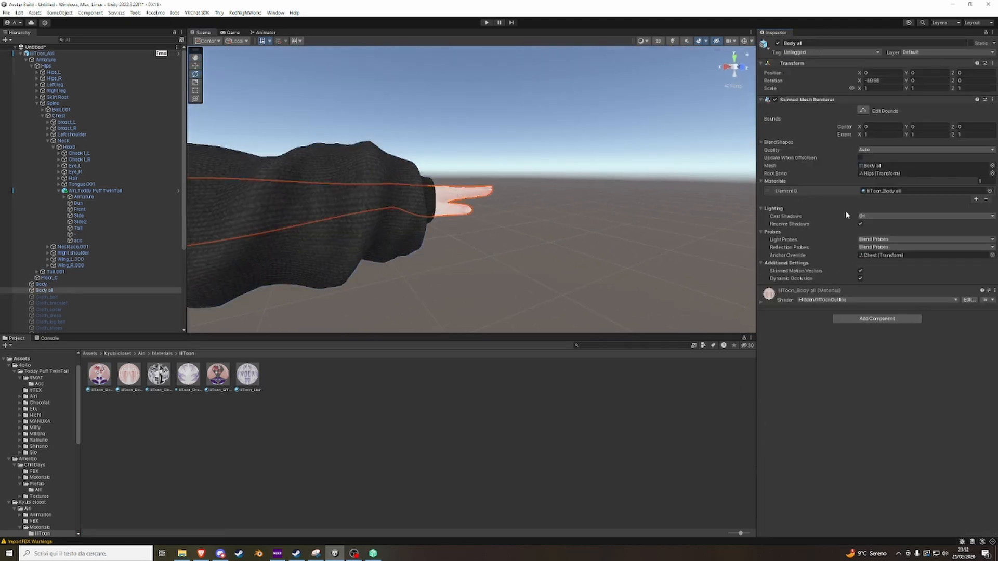
left_click(881, 191)
left_click(129, 375)
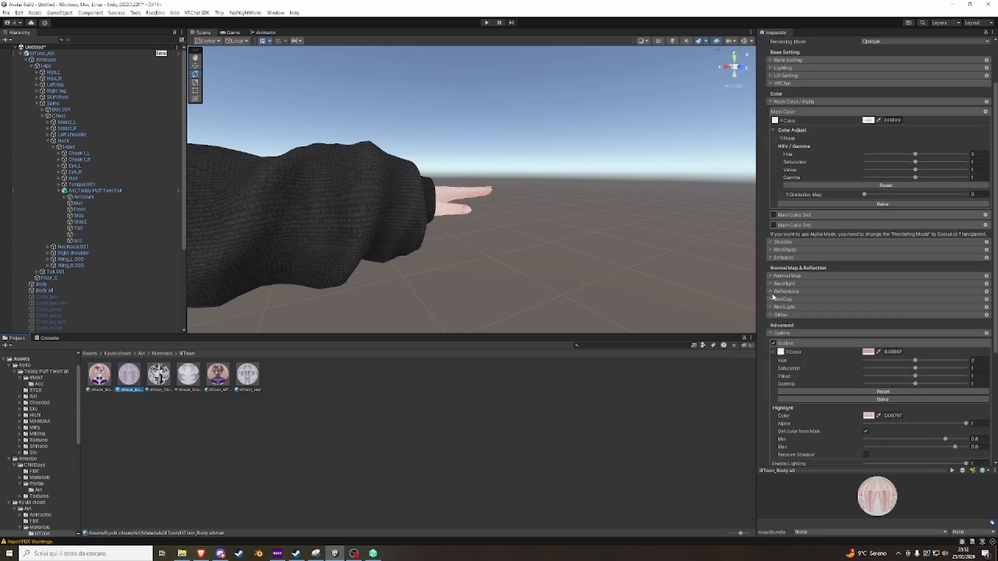
scroll(832, 207, "down", 8)
left_click(773, 175)
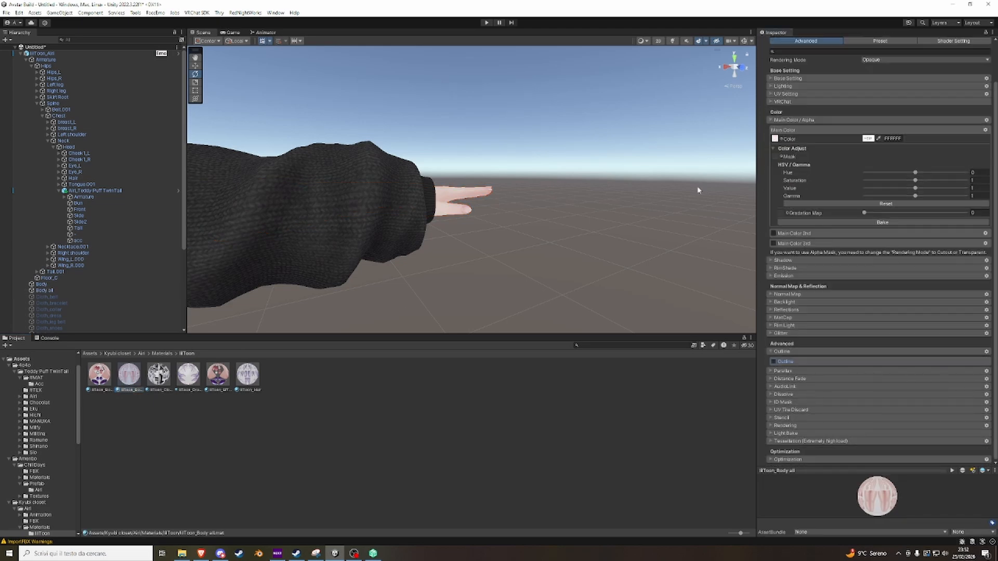
Inspect the avatar as a whole and the skin and hair edges around the neck and shoulder.
key("f")
scroll(453, 245, "up", 3)
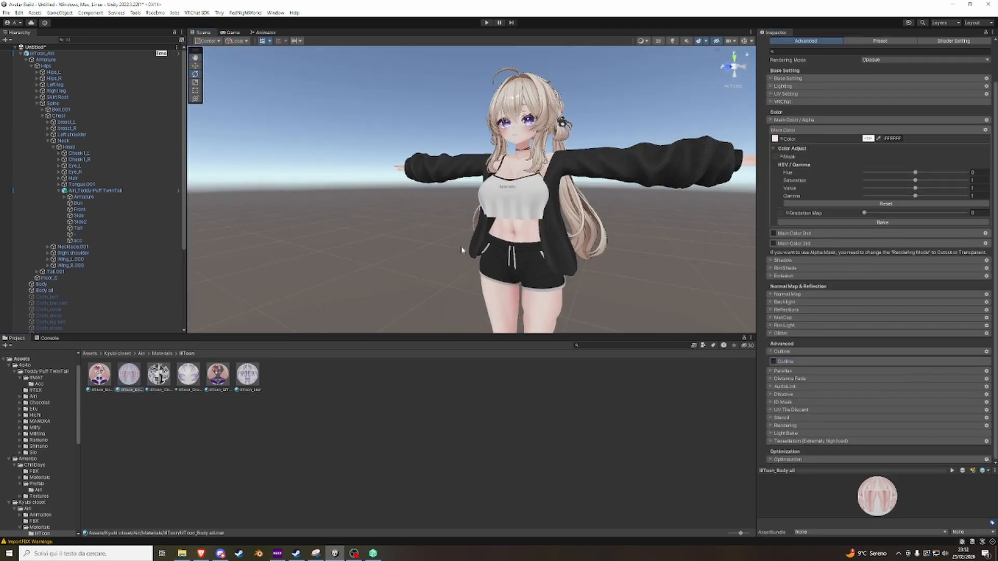
scroll(426, 232, "up", 3)
right_click_drag(425, 233, 455, 187)
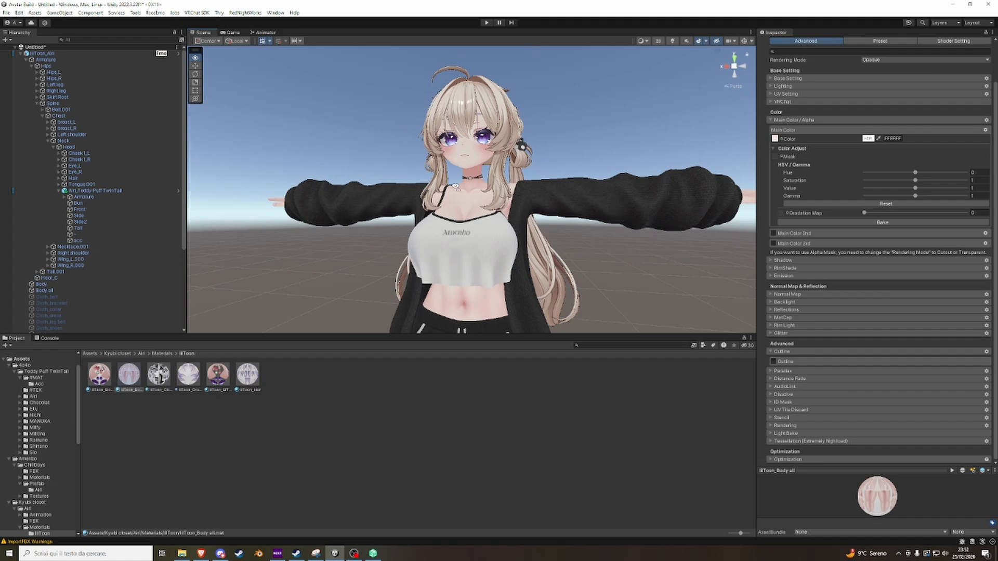
scroll(447, 185, "up", 6)
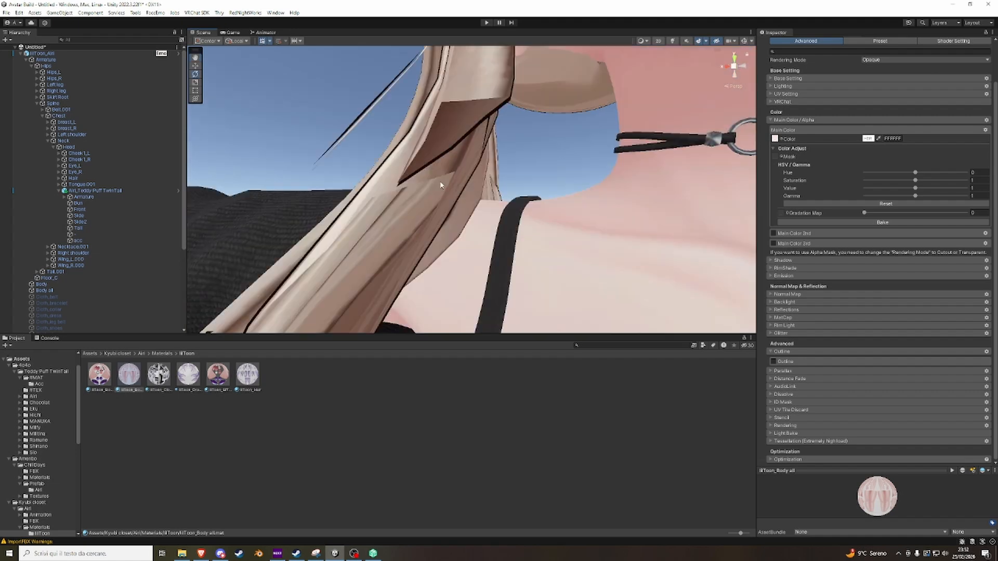
Return to the Assets root folder and collapse the avatar's Armature and ChillDays_Airi branches in the hierarchy.
scroll(514, 182, "down", 10)
left_click_drag(439, 183, 548, 176, "alt")
scroll(523, 191, "up", 3)
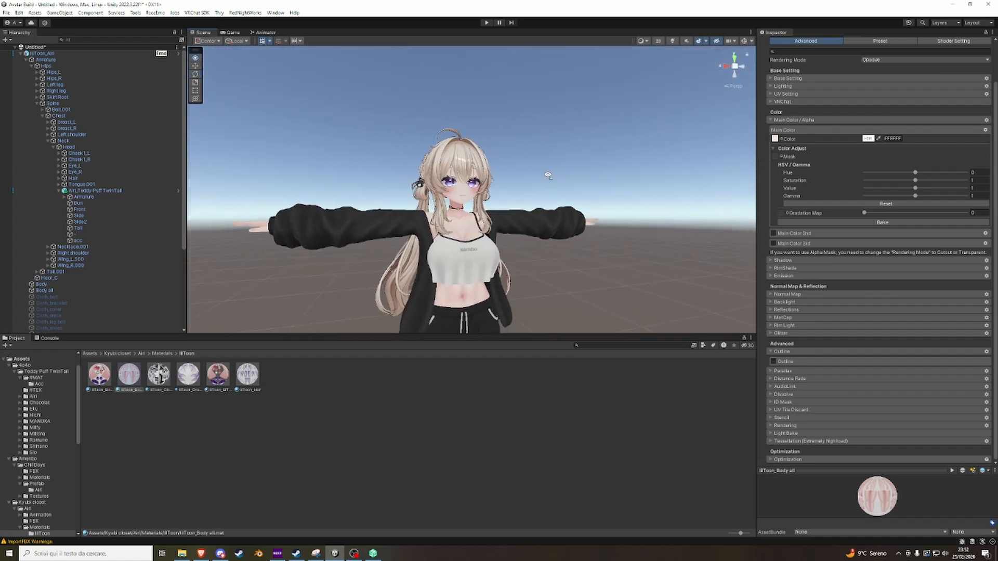
scroll(547, 176, "up", 6)
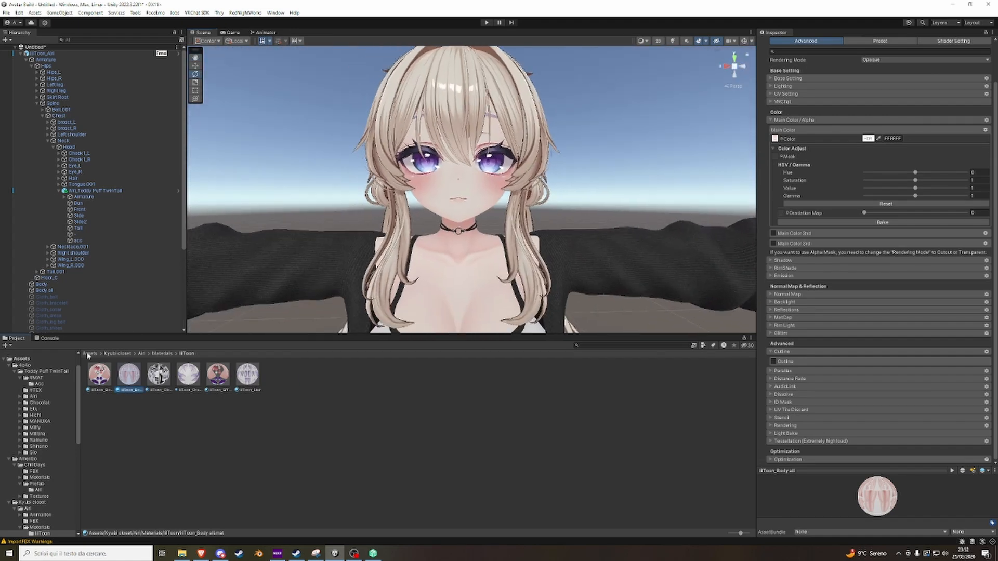
left_click(89, 353)
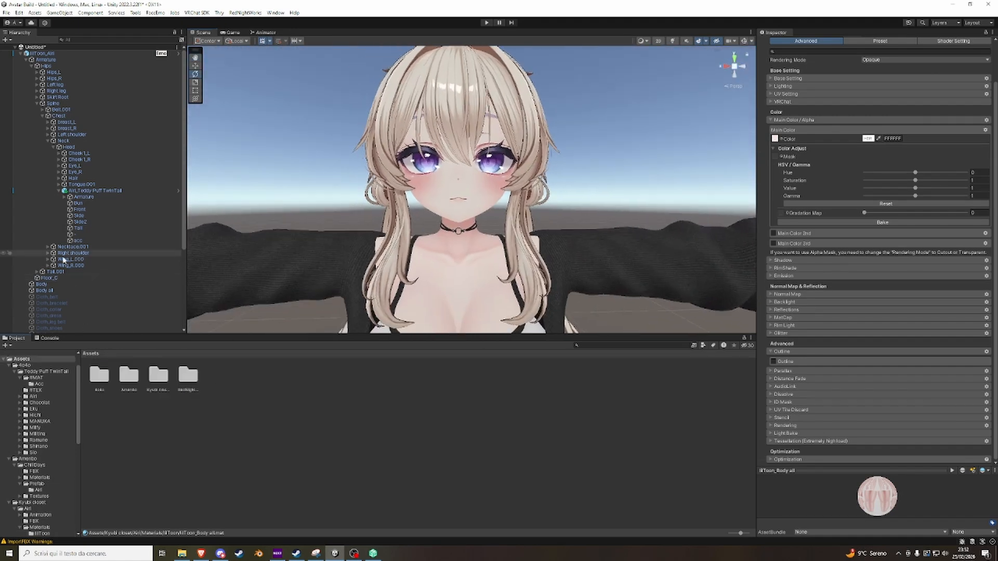
left_click(26, 60)
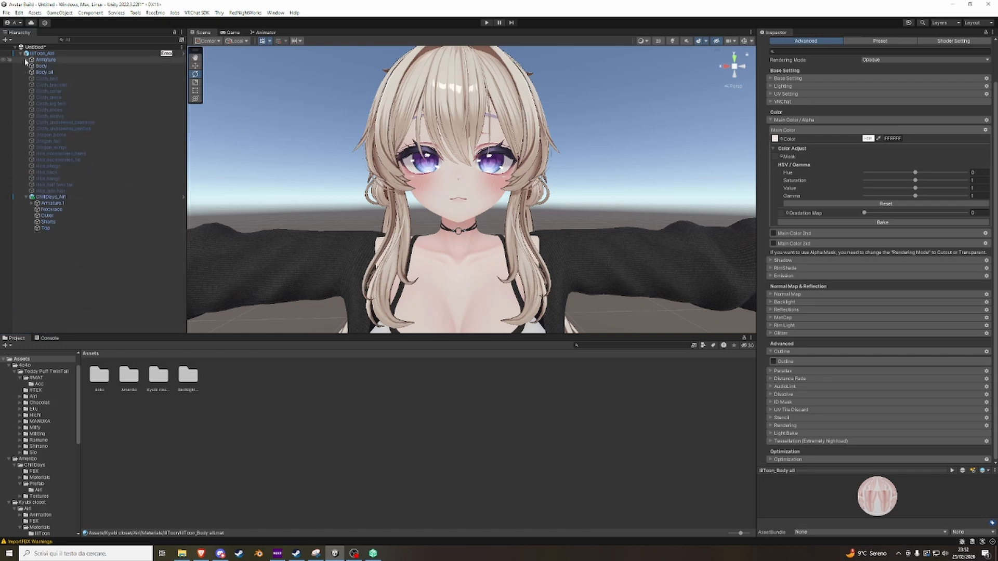
left_click(27, 198)
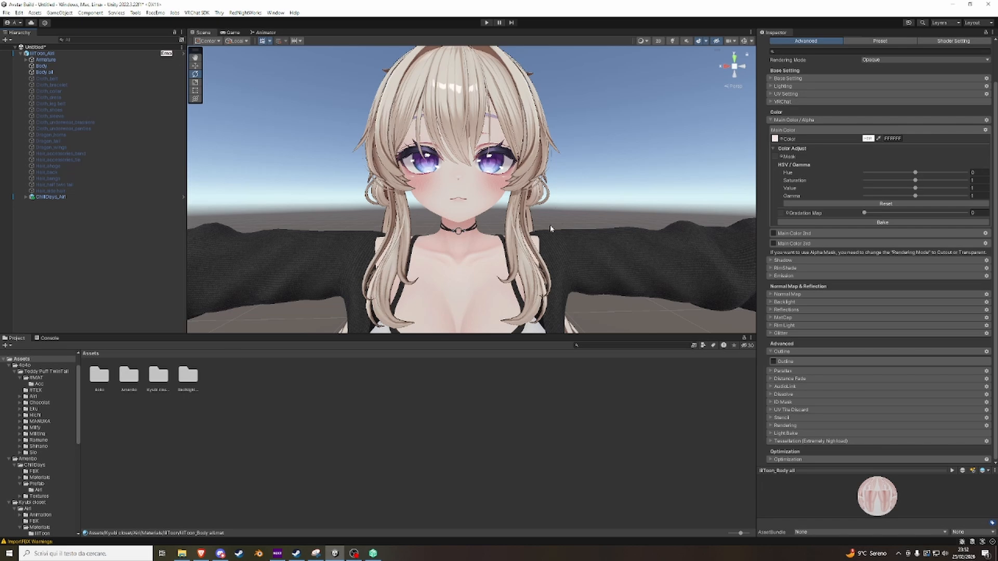
Add the NodeShadow prefab from RedNightWorks/NodeSystem/Prefab to the Airi avatar and look through its components.
double_click(188, 375)
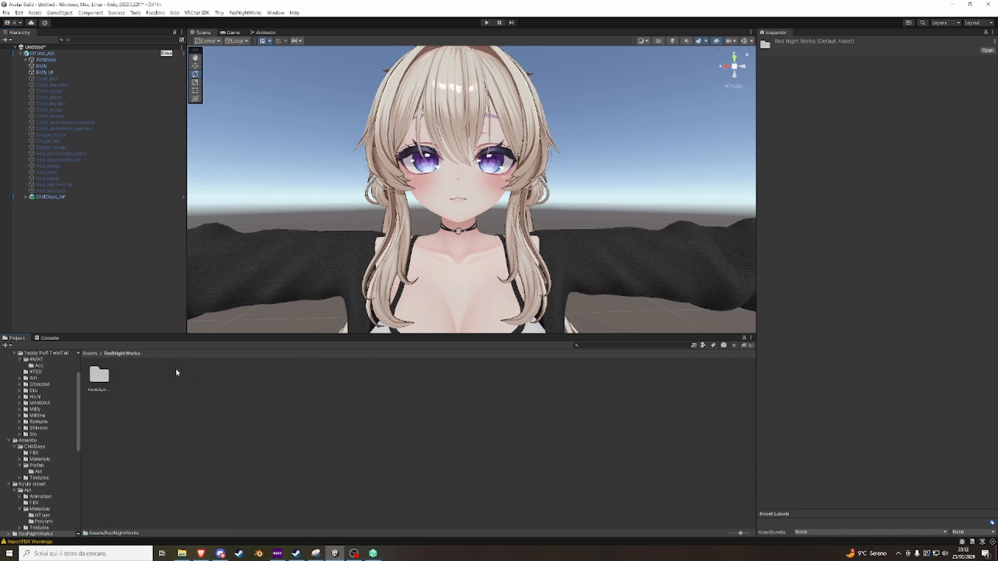
double_click(100, 375)
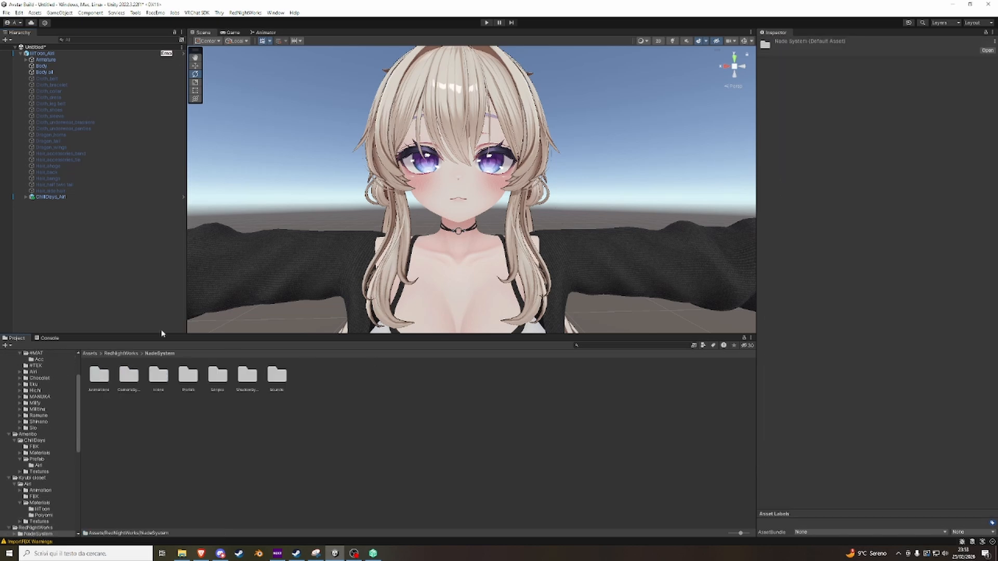
double_click(188, 377)
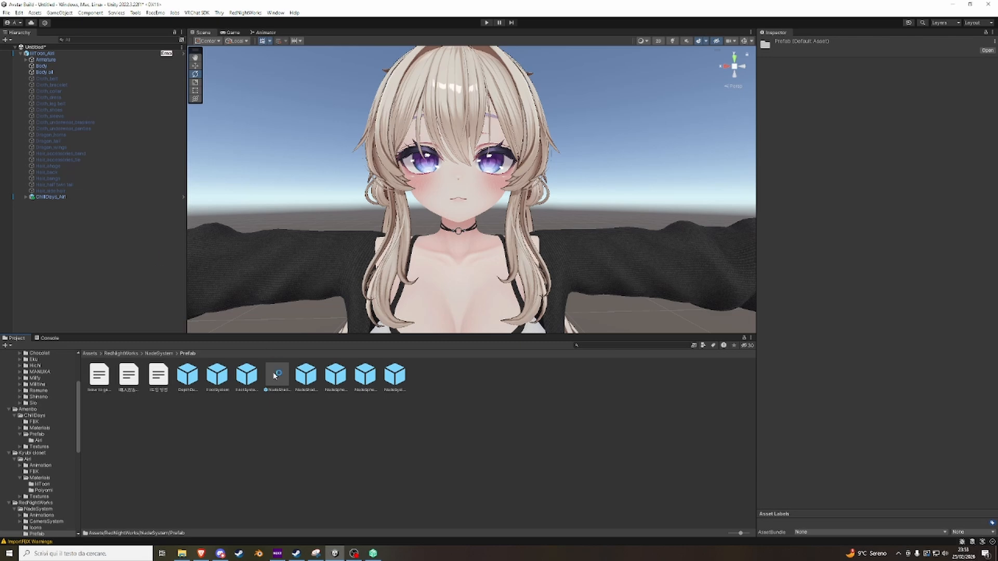
left_click_drag(279, 376, 38, 47)
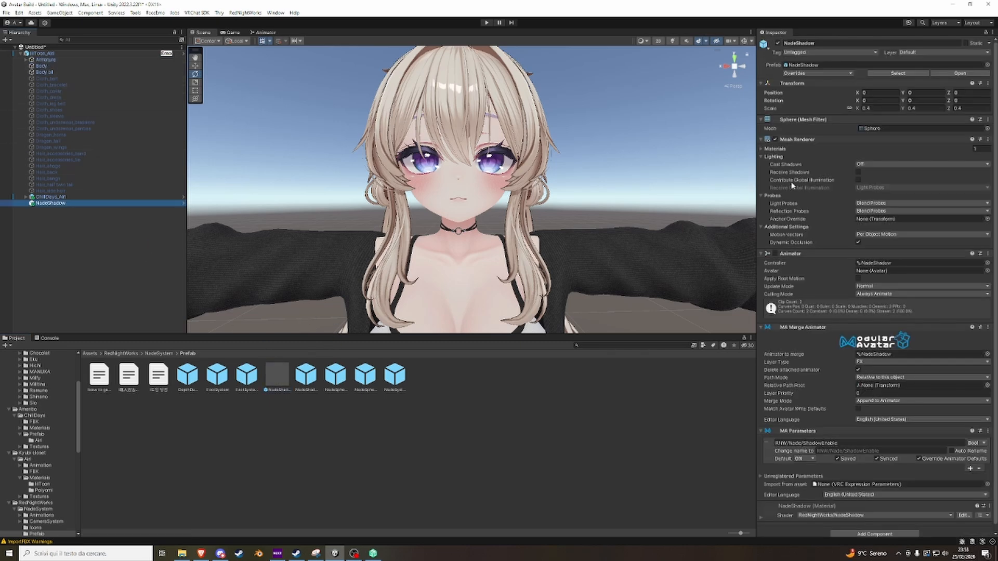
scroll(792, 185, "down", 1)
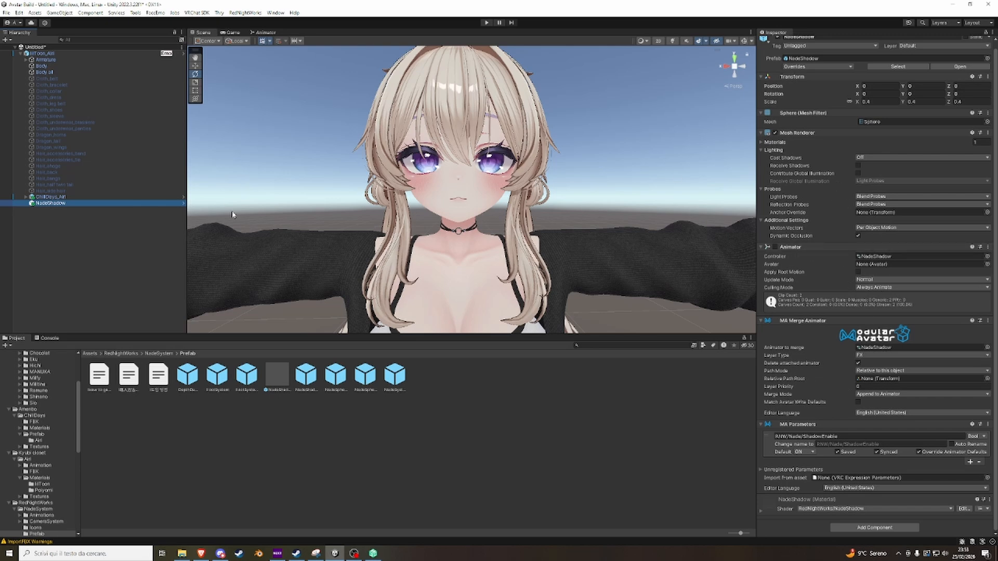
scroll(509, 189, "down", 8)
Select the ChillDays Outer jacket, switch it off and on to compare the avatar, and collapse the outfit's hierarchy.
middle_click_drag(471, 141, 499, 180)
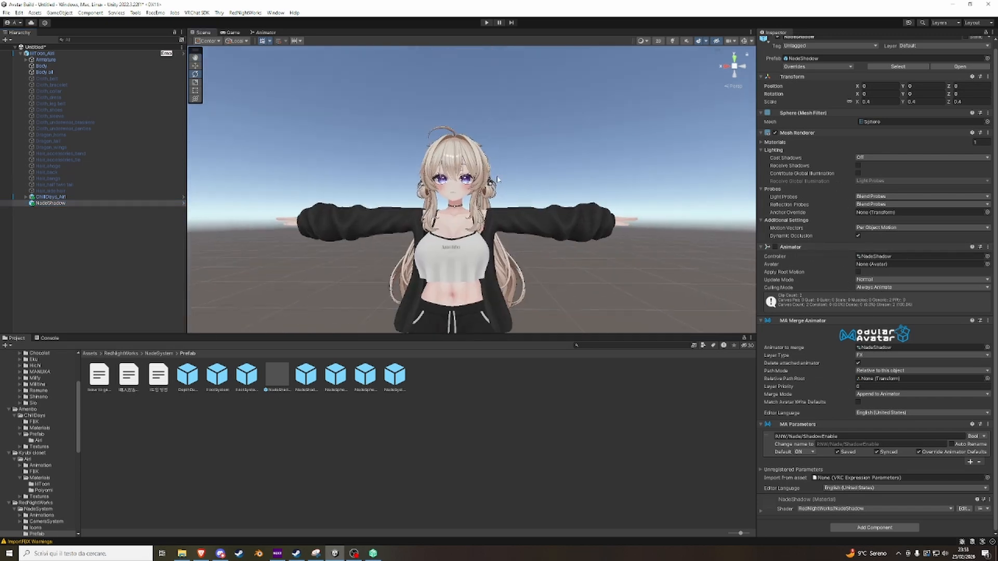
scroll(498, 179, "up", 4)
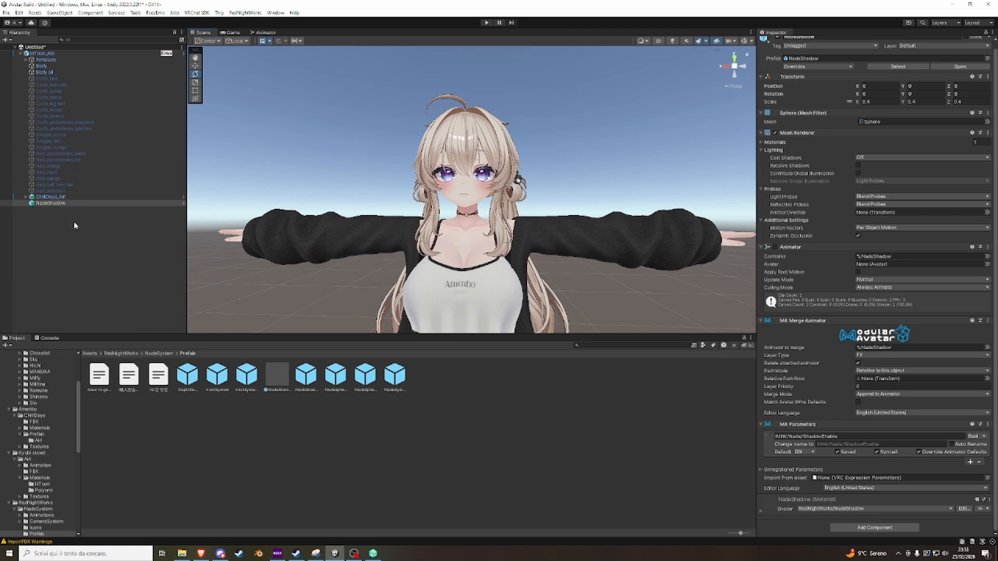
right_click_drag(538, 251, 546, 250)
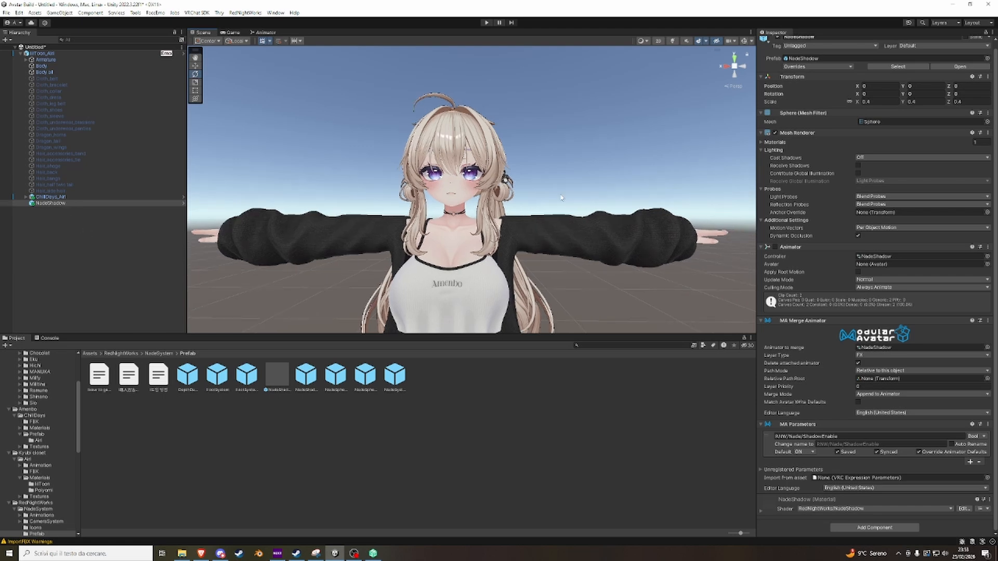
right_click_drag(561, 197, 587, 197)
left_click(583, 246)
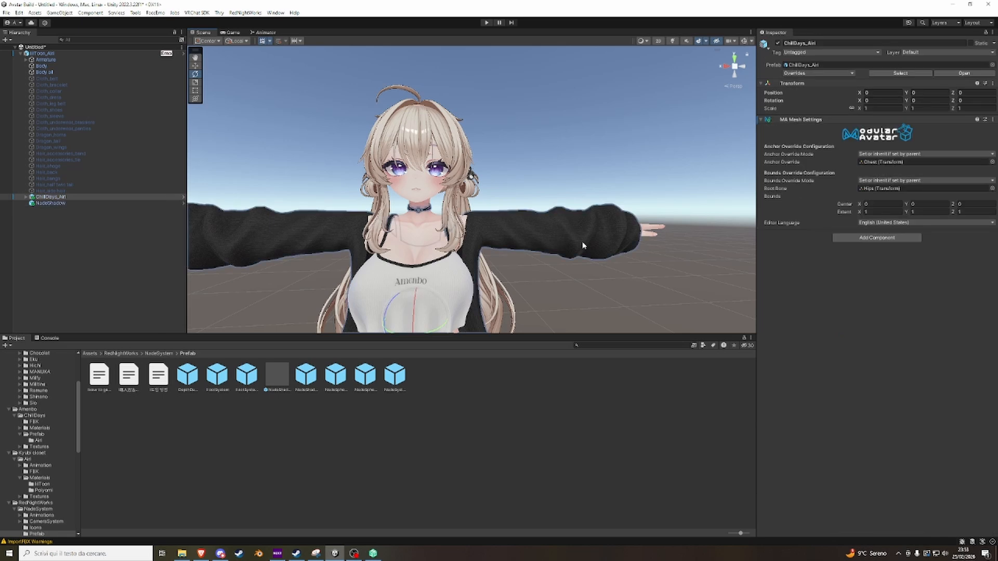
key("f")
scroll(559, 245, "down", 10)
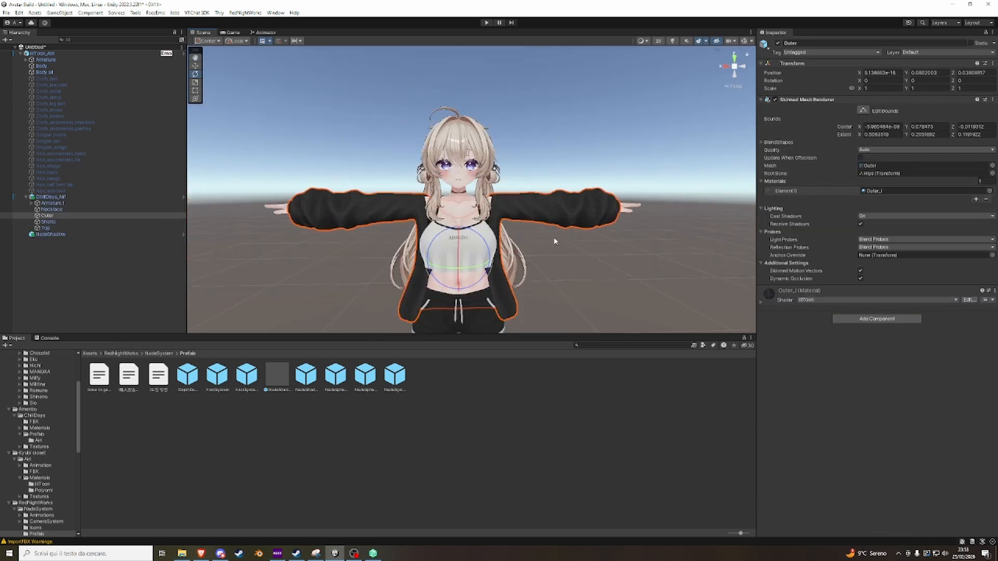
scroll(553, 242, "up", 4)
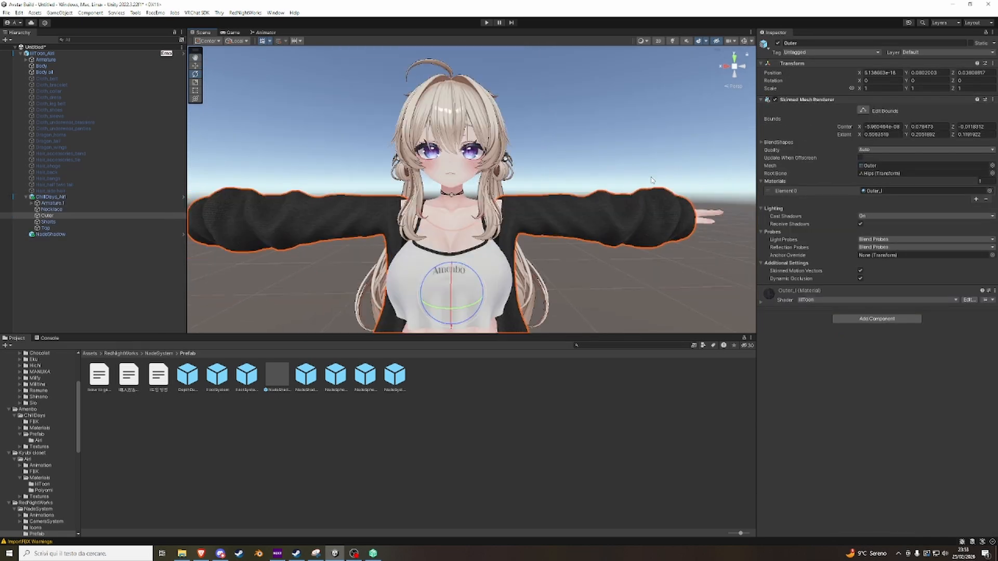
left_click(777, 43)
left_click(777, 44)
left_click(777, 43)
left_click(777, 44)
left_click(26, 198)
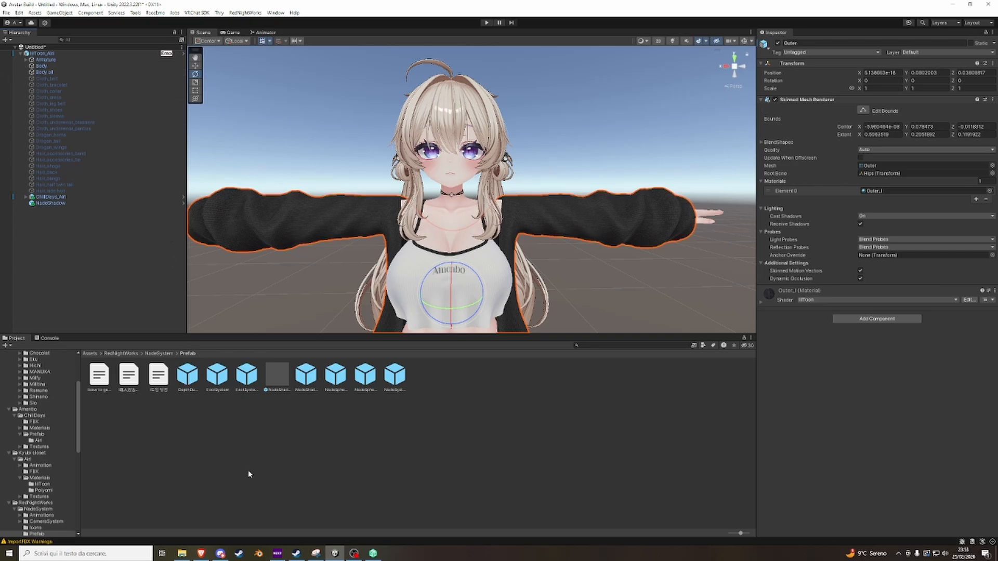
Switch to the browser to view the VRCFury home page, and return to the avatar in Unity.
left_click(201, 554)
left_click(898, 8)
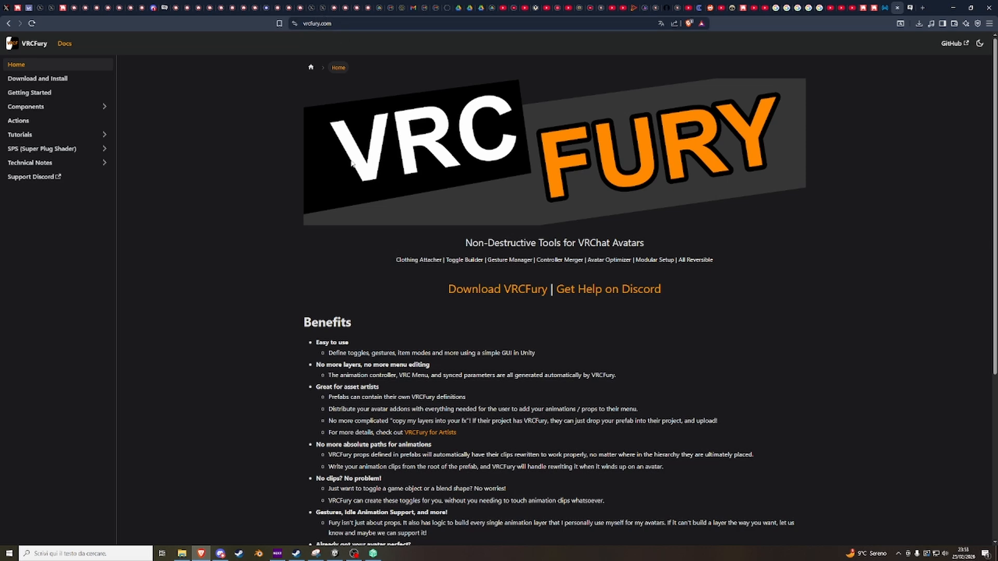
left_click(335, 553)
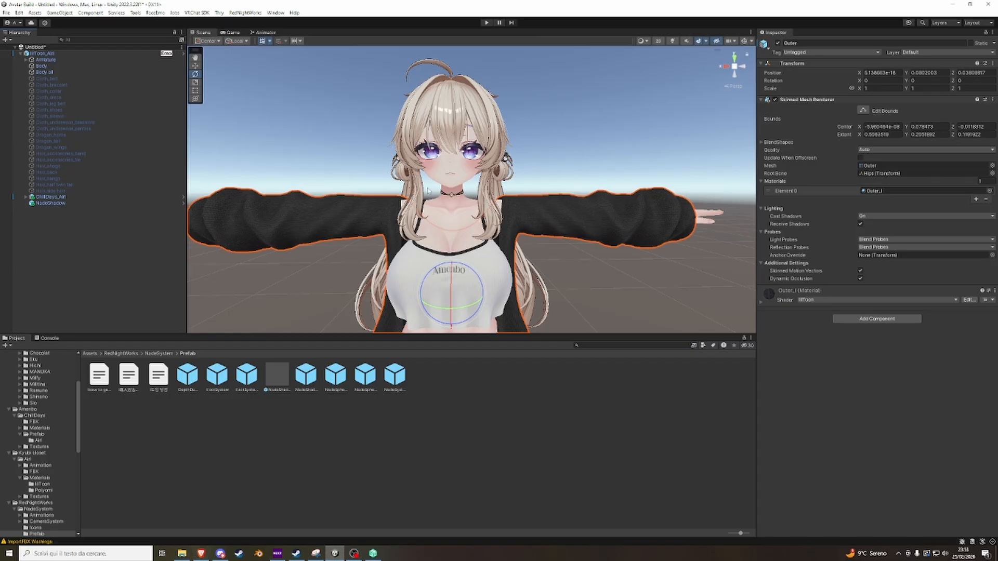
mouse_move(428, 191)
right_mouse_down()
mouse_move(413, 171)
mouse_move(409, 180)
mouse_move(419, 179)
right_mouse_up()
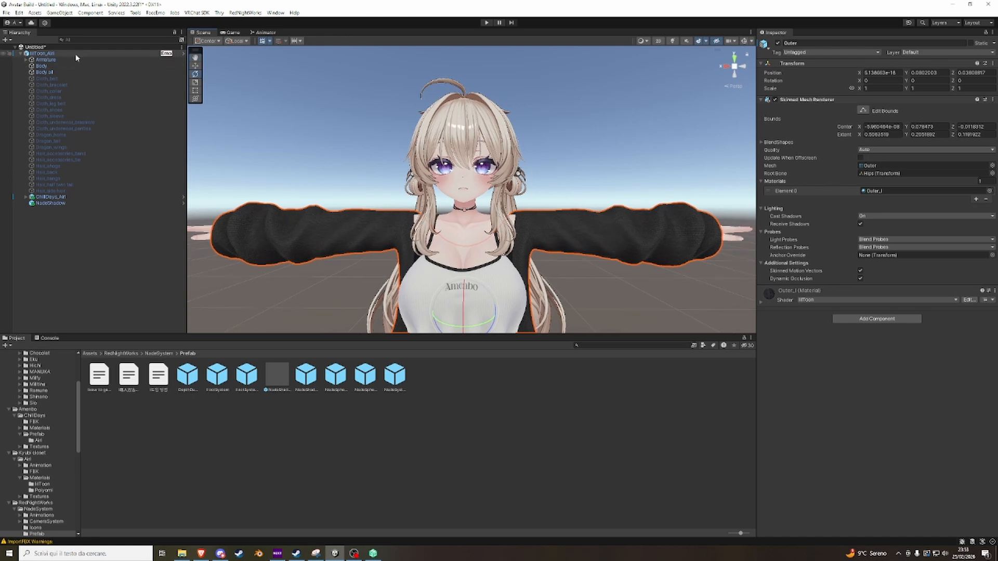
Create an empty game object in the scene and name it Toggle.
left_click(5, 40)
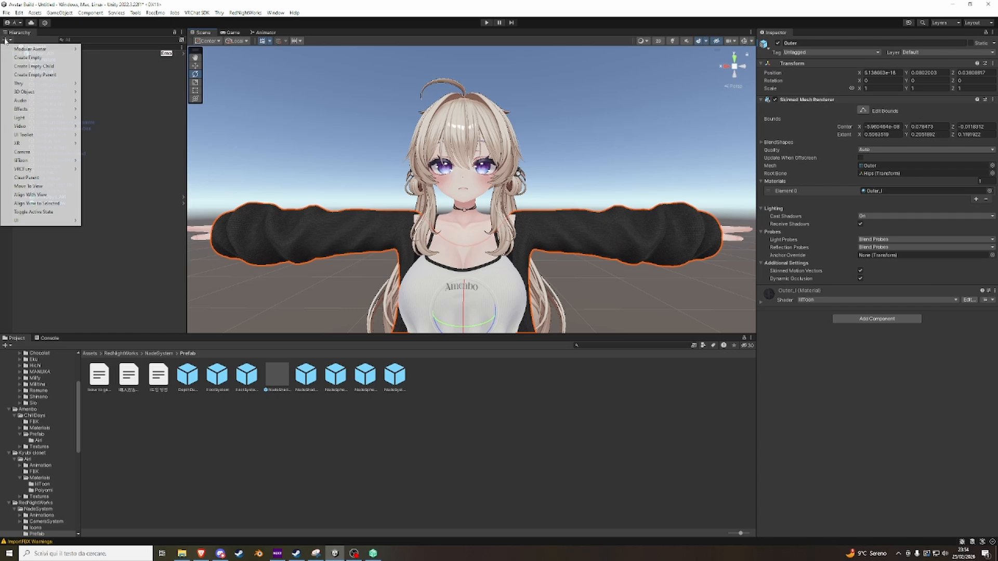
left_click(23, 57)
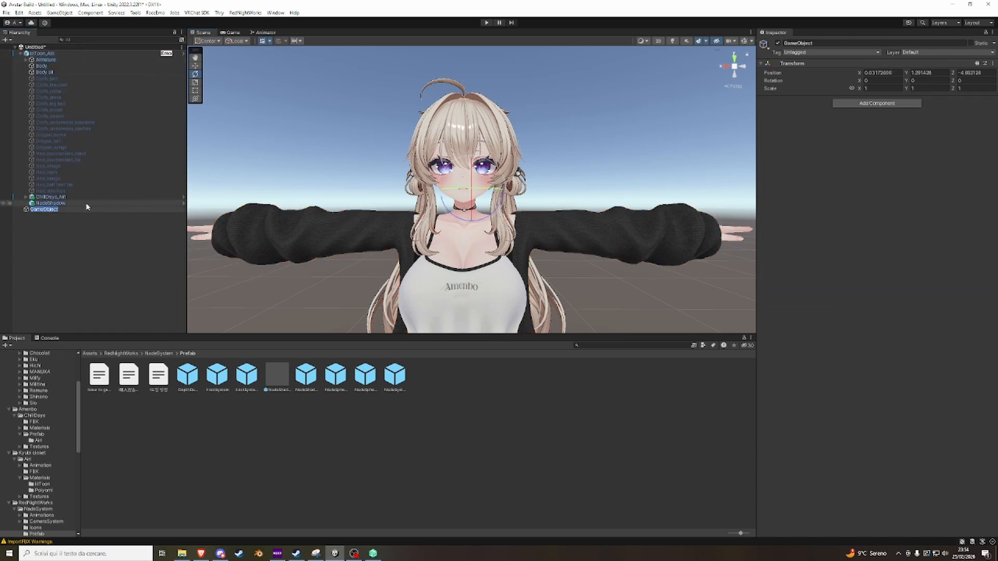
key("BackSpace")
type("Toggle")
key("Return")
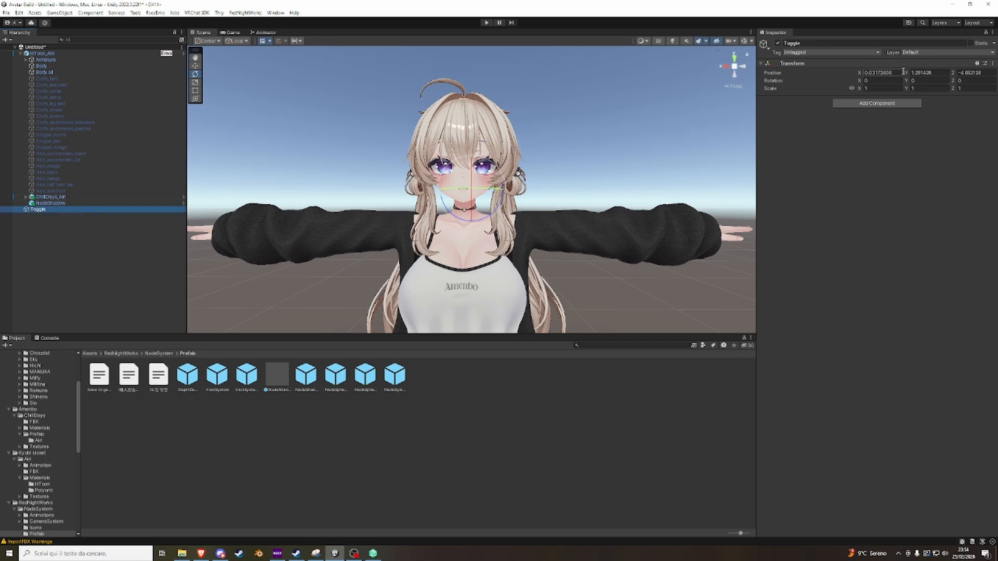
Set the Toggle object's position to 0, 0, 0.
left_click(887, 74)
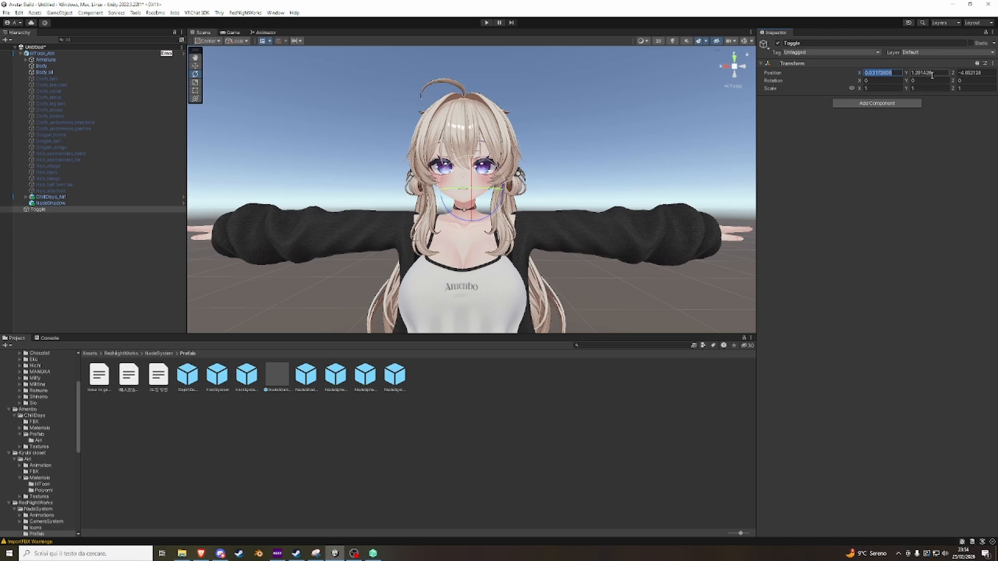
type("0")
key("Tab")
type("0")
left_click(991, 74)
type("0")
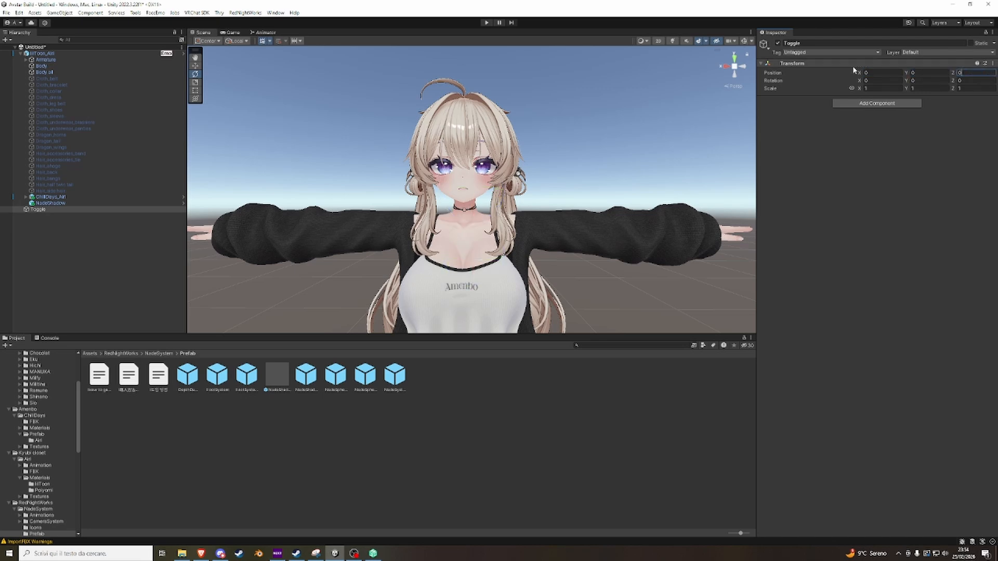
Make the Toggle object a child of the Airi avatar's root object.
right_click_drag(643, 100, 642, 116)
scroll(643, 116, "down", 5)
right_click_drag(546, 182, 516, 177)
scroll(537, 247, "up", 3)
scroll(512, 243, "down", 4)
scroll(512, 186, "up", 5)
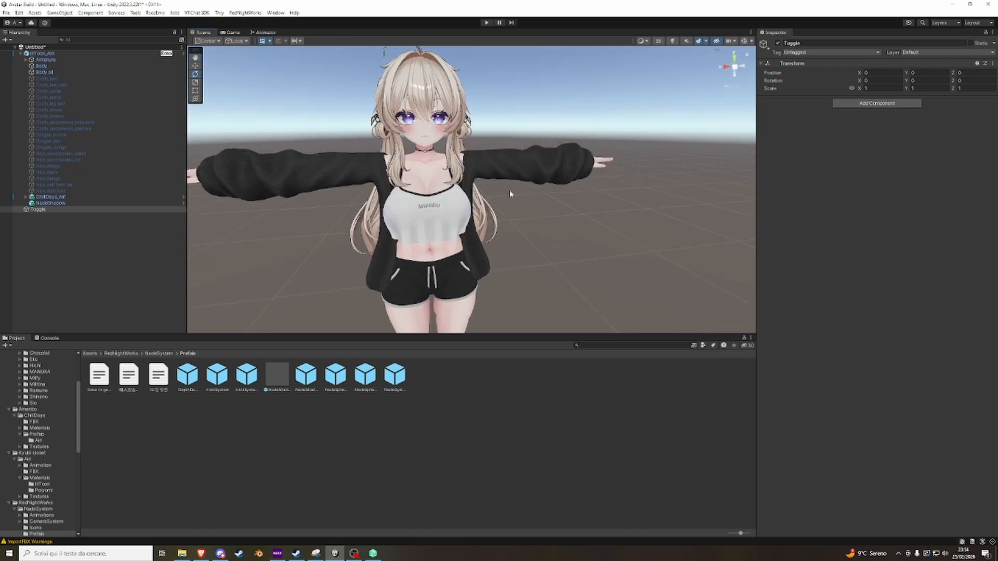
left_click(51, 210)
left_click_drag(50, 209, 69, 54)
right_click_drag(296, 160, 305, 140)
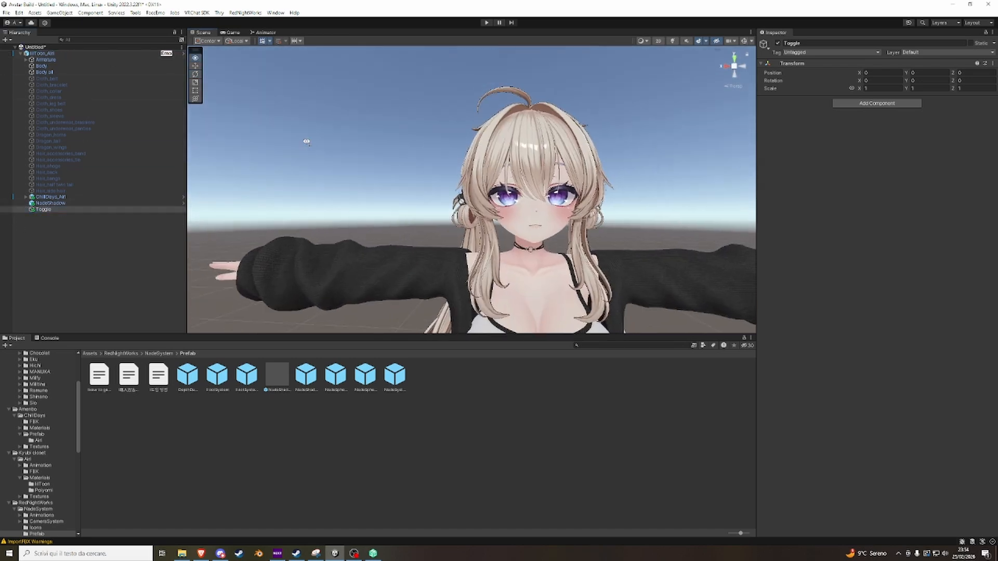
right_click_drag(443, 208, 471, 241)
scroll(457, 229, "up", 5)
scroll(447, 214, "down", 5)
scroll(460, 209, "down", 8)
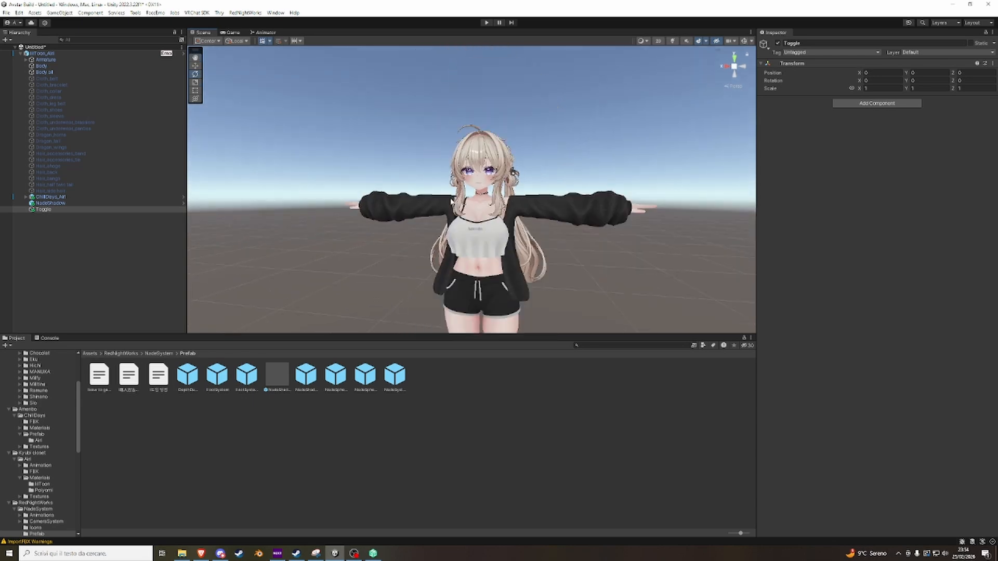
Search the components for toggle and add the VRCFury Toggle component to the Toggle object.
left_click(878, 103)
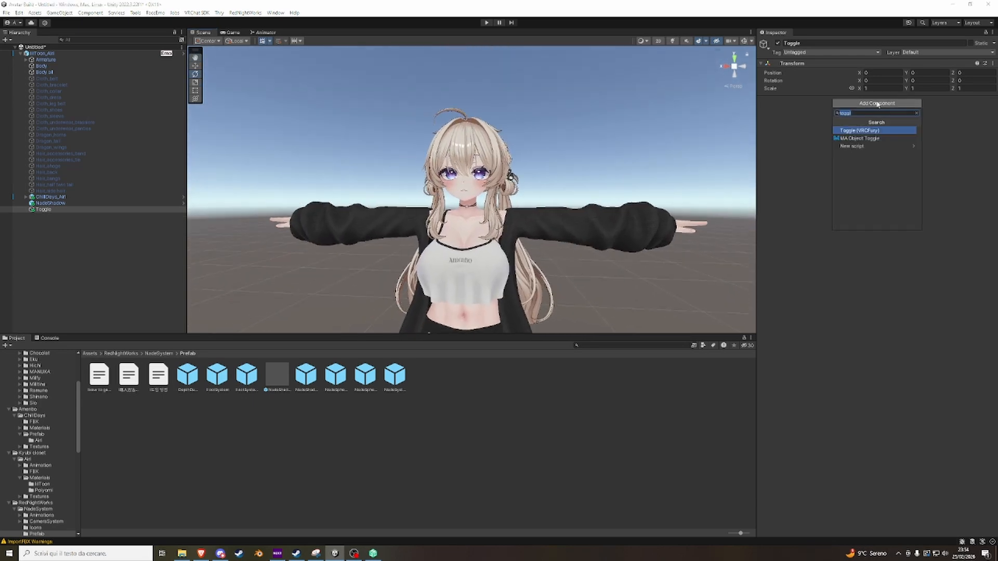
key("BackSpace")
type("t")
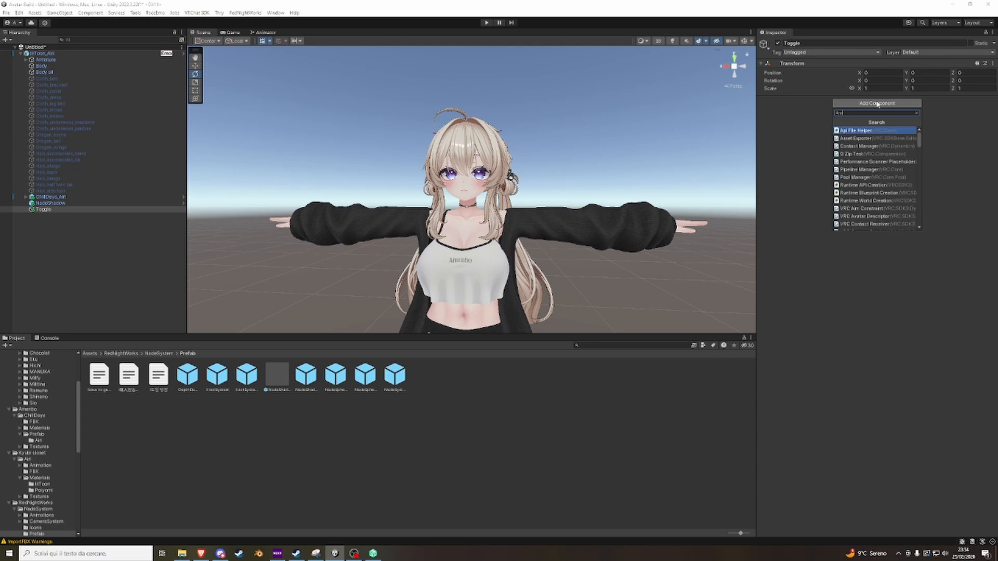
key("BackSpace")
type("tpoggl")
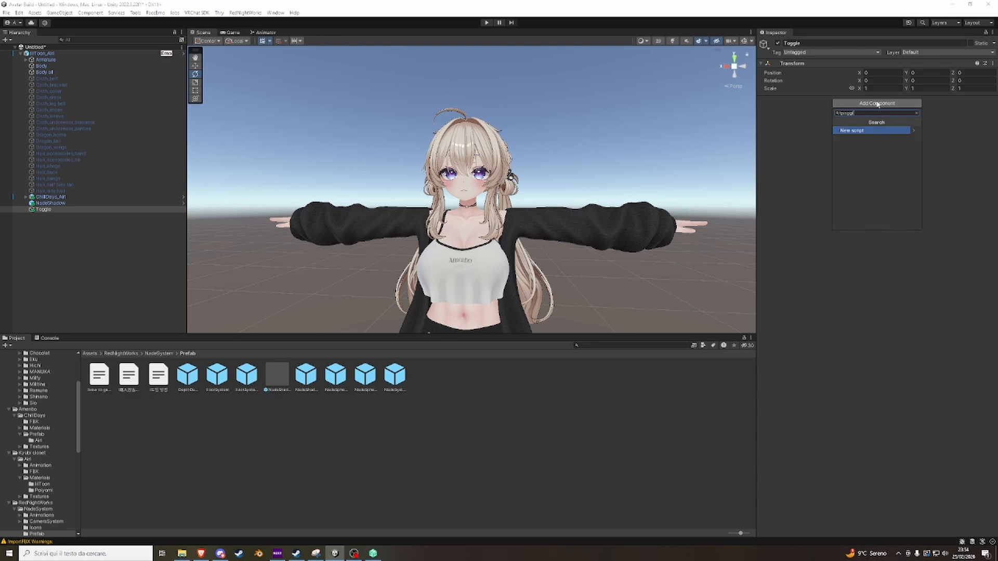
key("BackSpace")
key("BackSpace")
key("BackSpace")
key("BackSpace")
key("BackSpace")
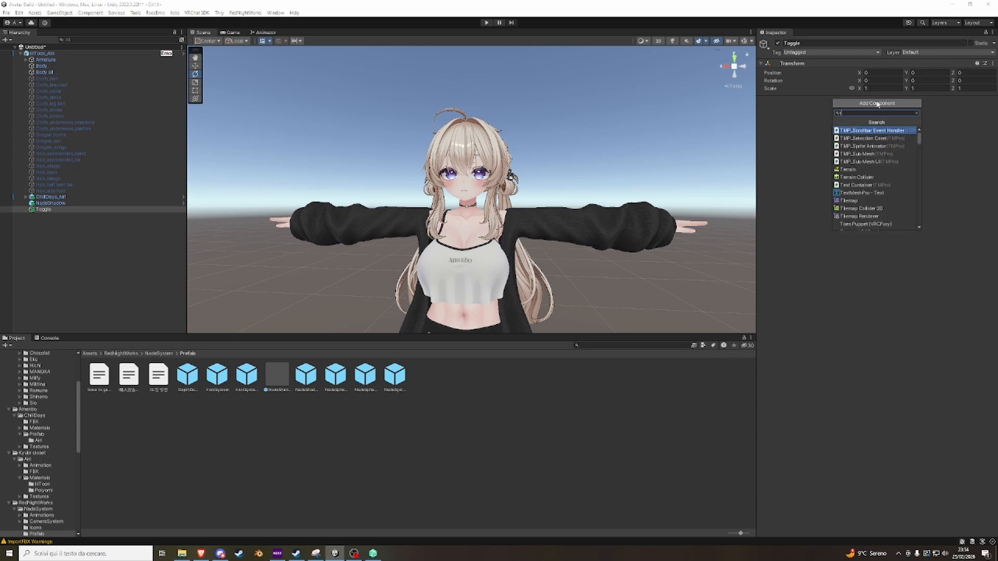
type("oggl")
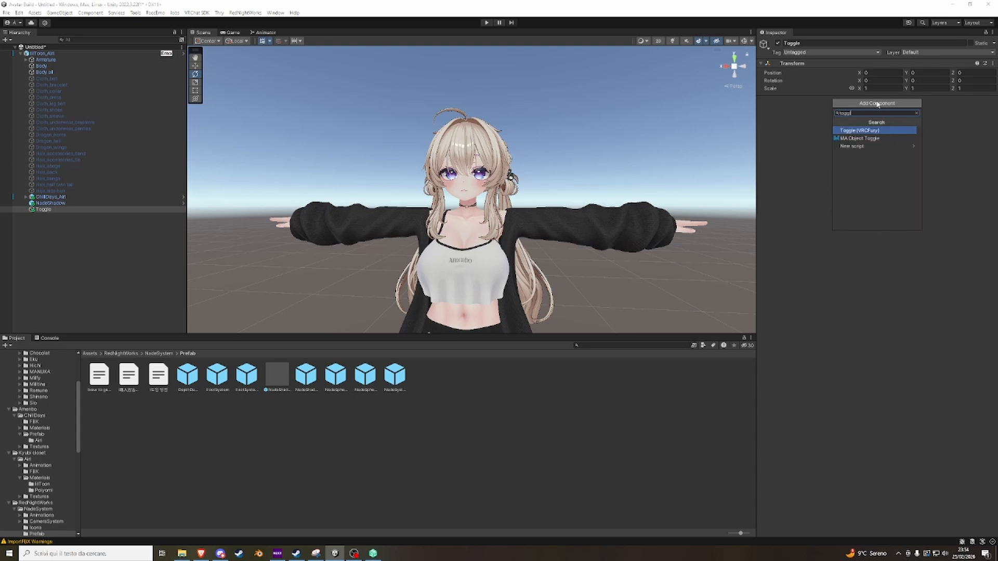
left_click(869, 131)
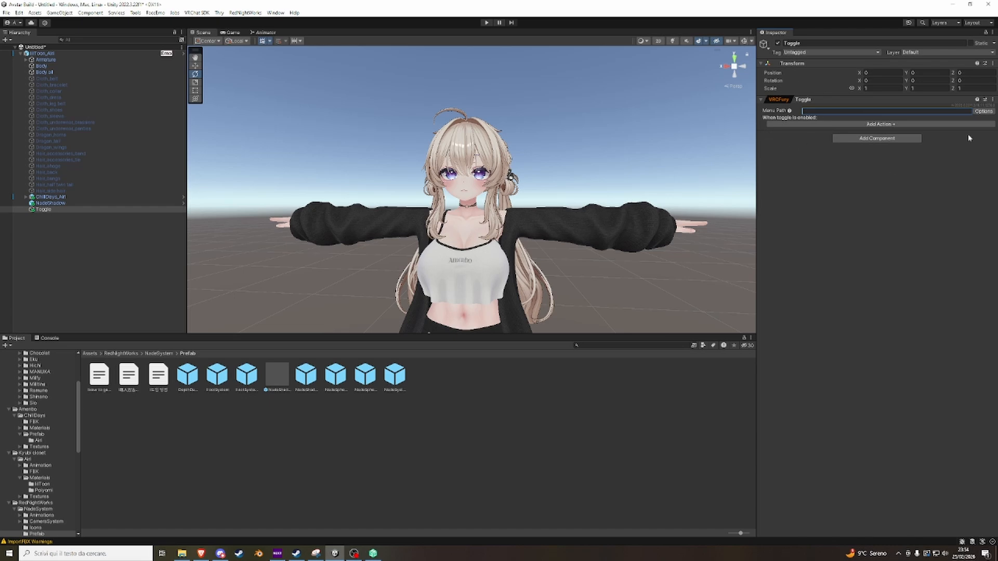
scroll(598, 159, "up", 5)
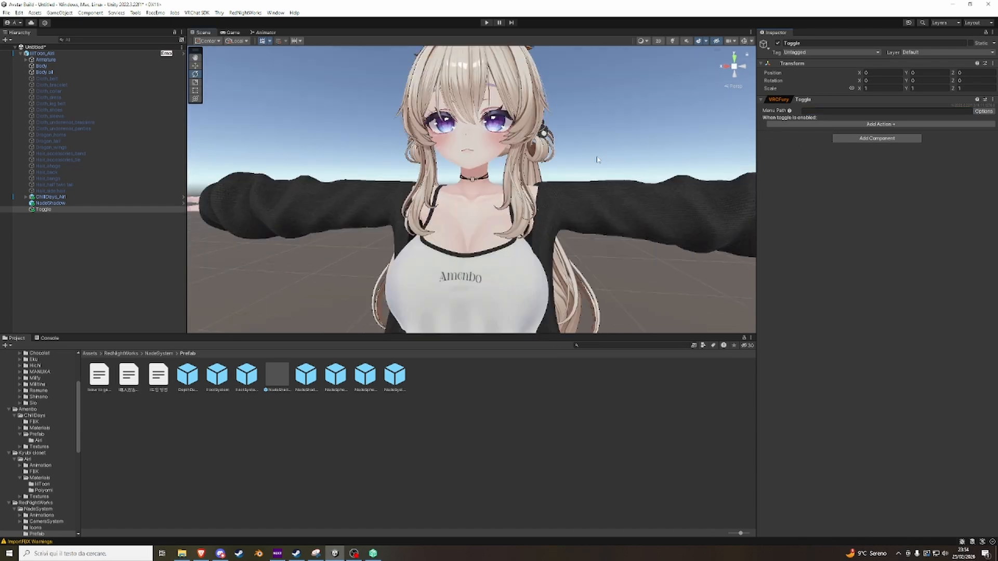
scroll(600, 156, "down", 4)
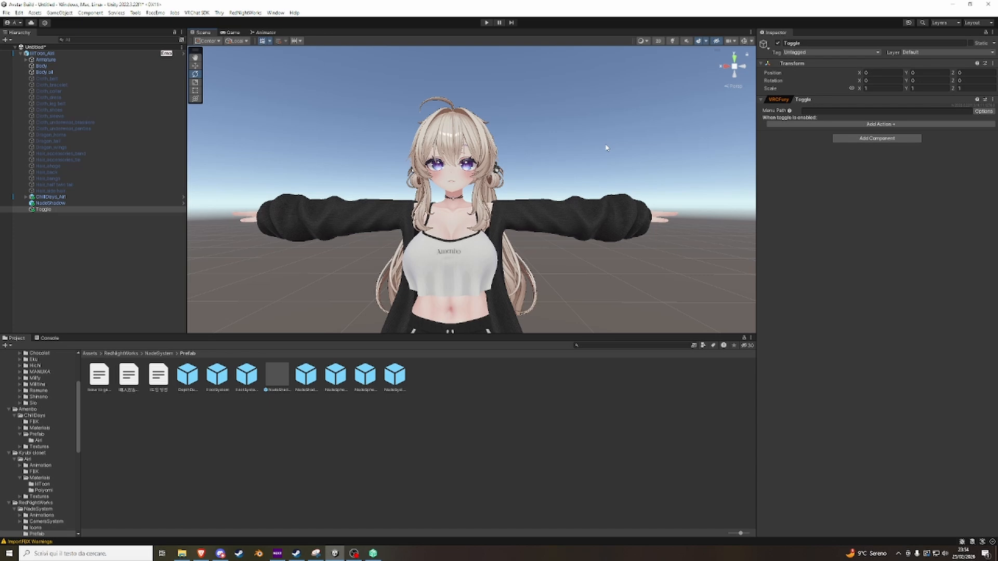
Set the Toggle component's menu path to Clothes/Outer.
left_click(834, 111)
type("Clothes/")
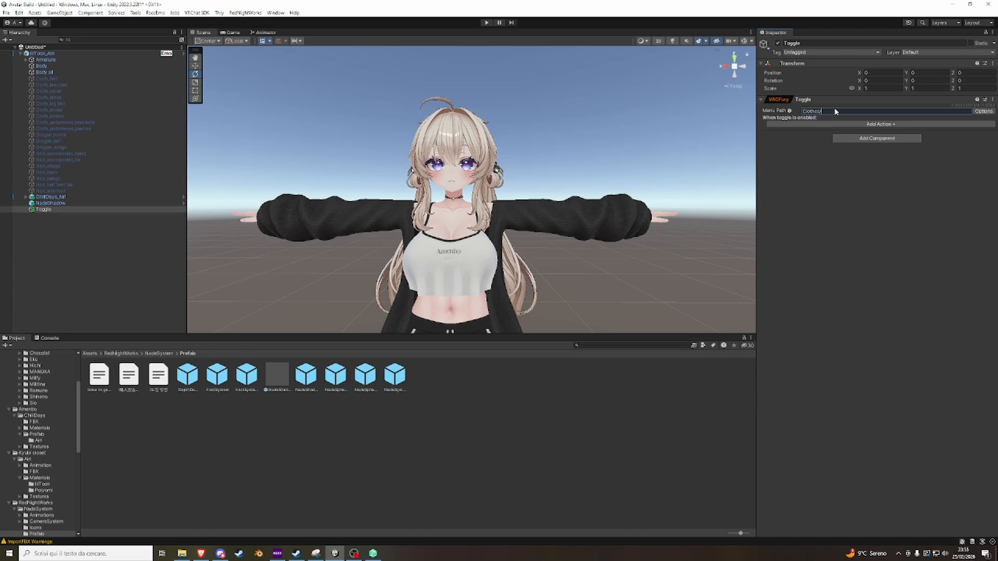
type("Duter")
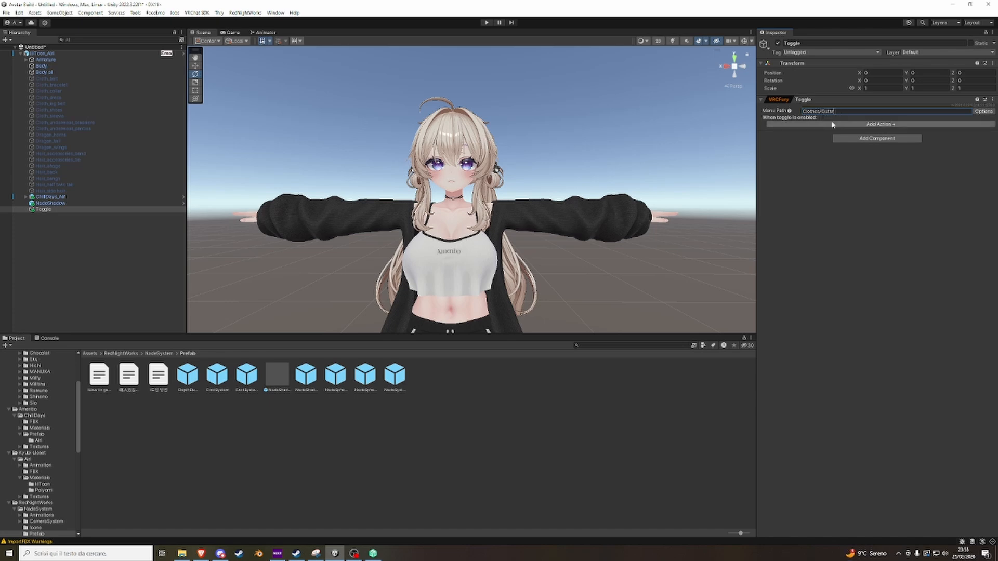
left_click(816, 152)
Add an Object Toggle action that turns off the ChillDays outfit's Outer object.
left_click(832, 125)
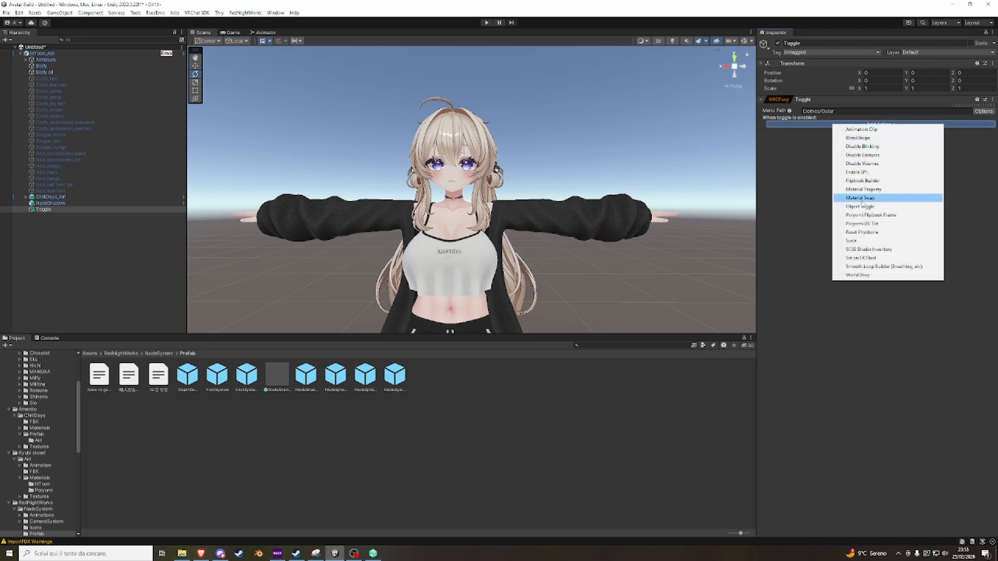
left_click(809, 139)
left_click(815, 125)
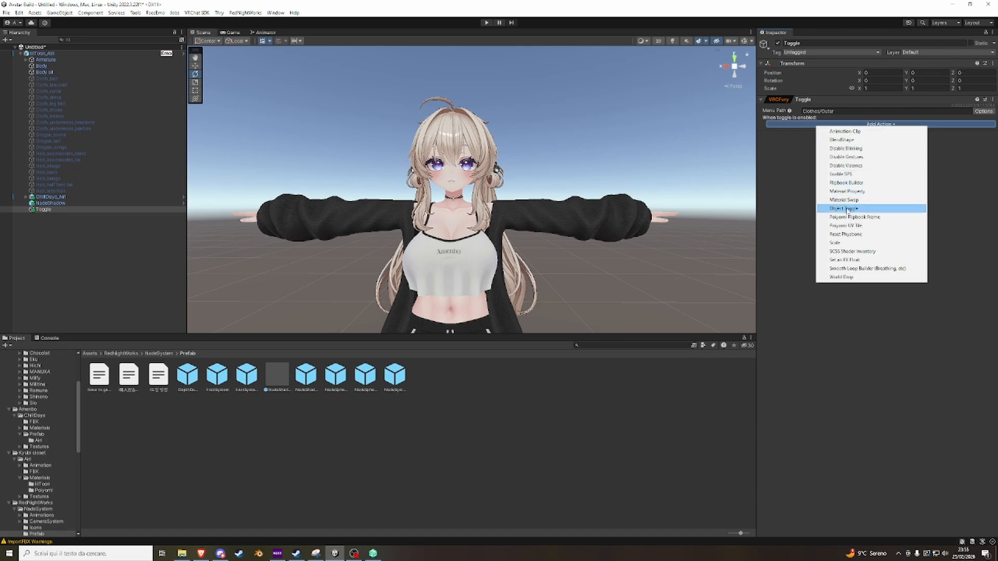
left_click(847, 209)
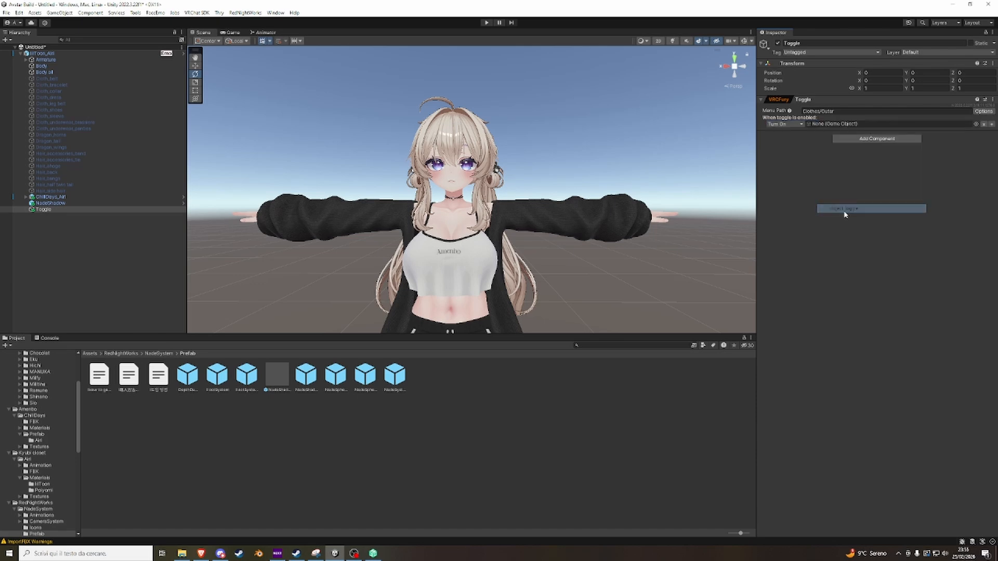
left_click(790, 124)
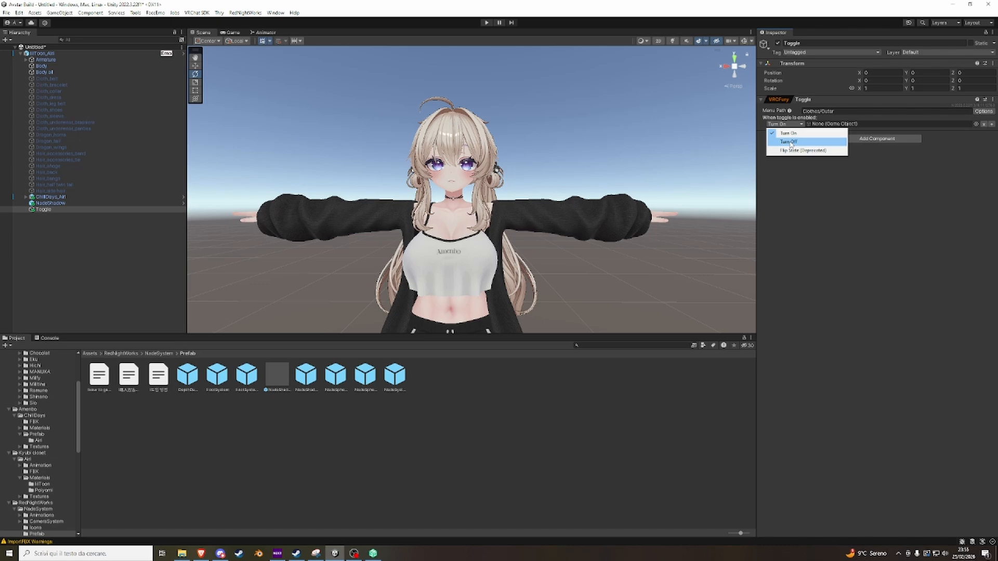
left_click(789, 143)
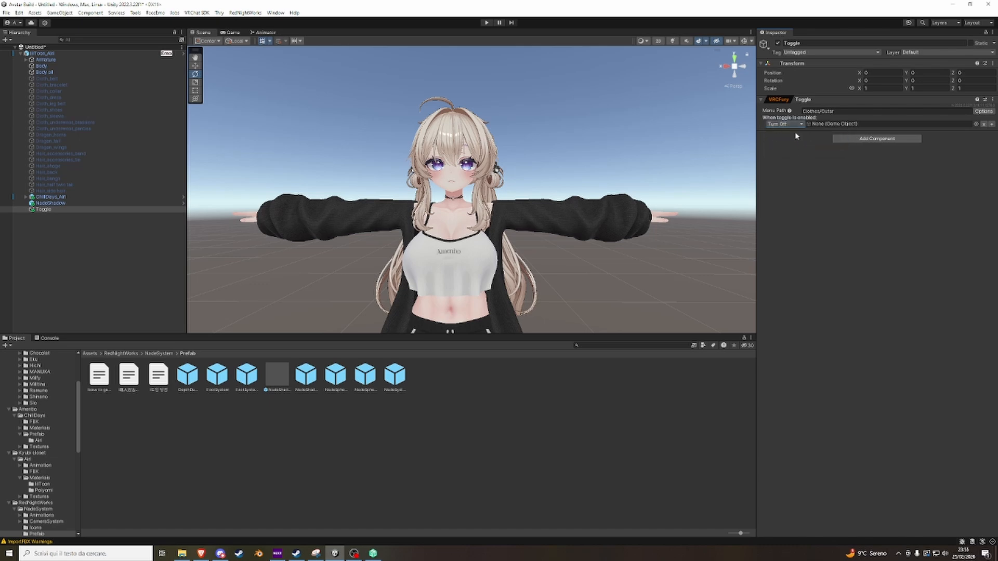
left_click(26, 197)
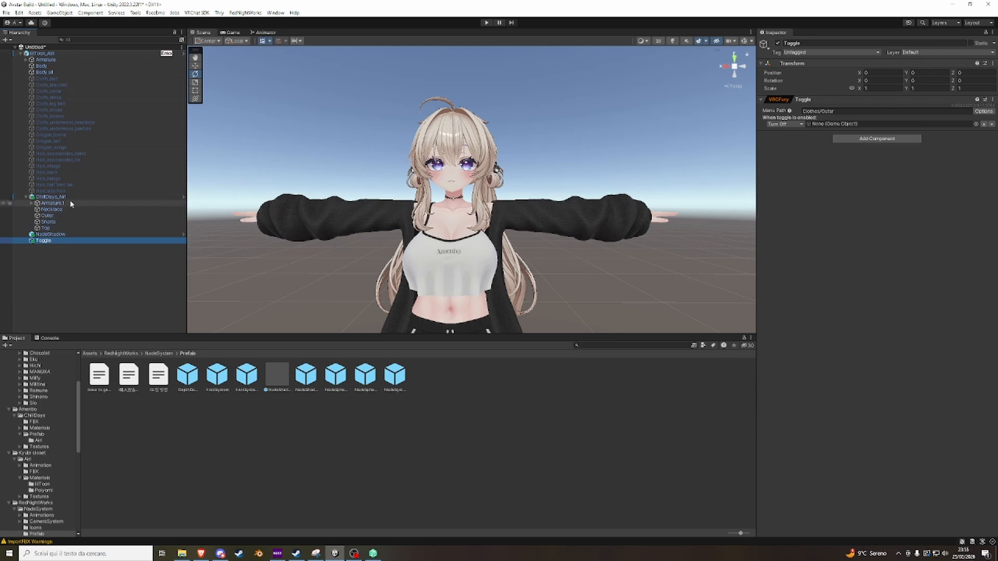
left_click_drag(49, 216, 834, 128)
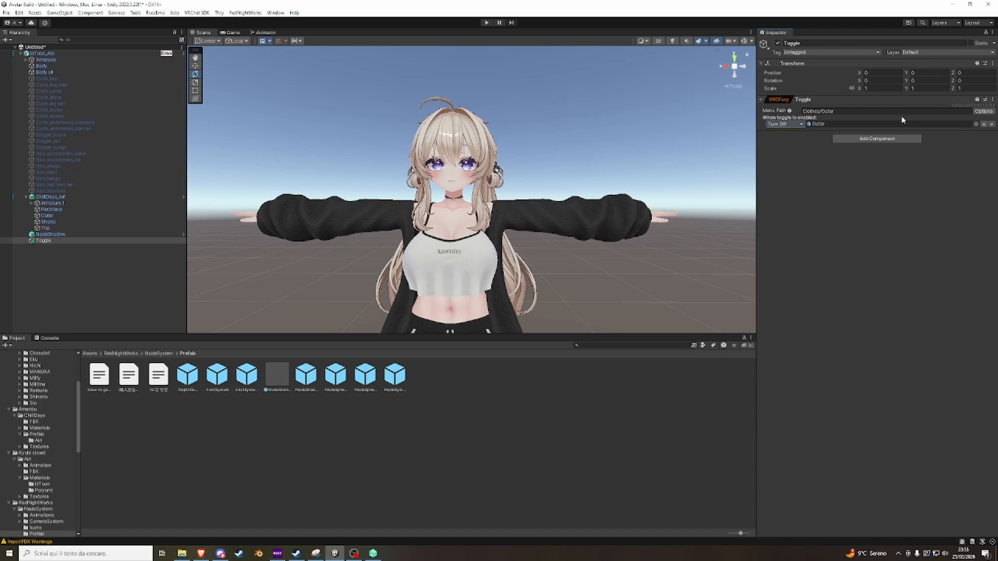
Make the Outer toggle saved between worlds and deselect the Toggle object.
left_click(978, 113)
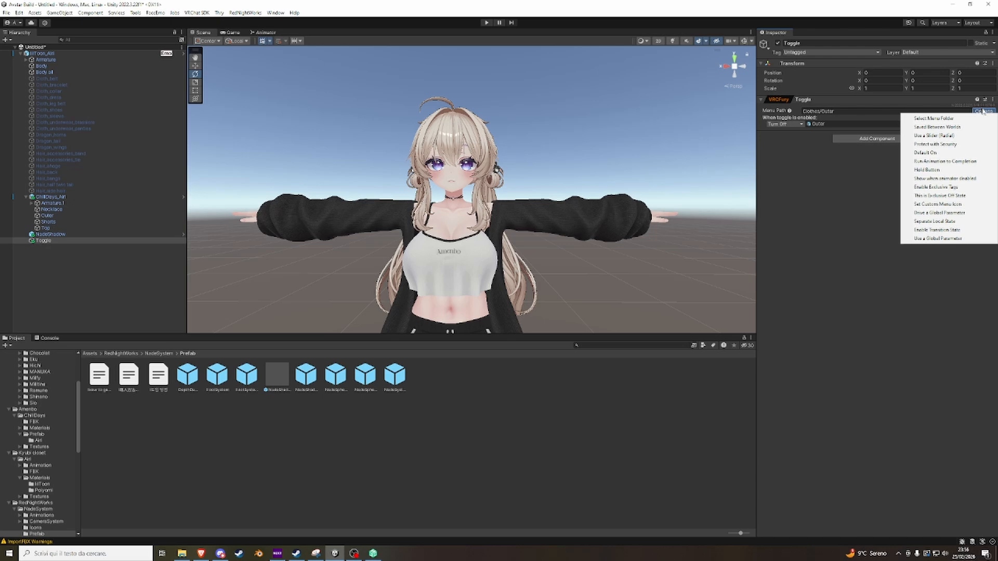
left_click(937, 123)
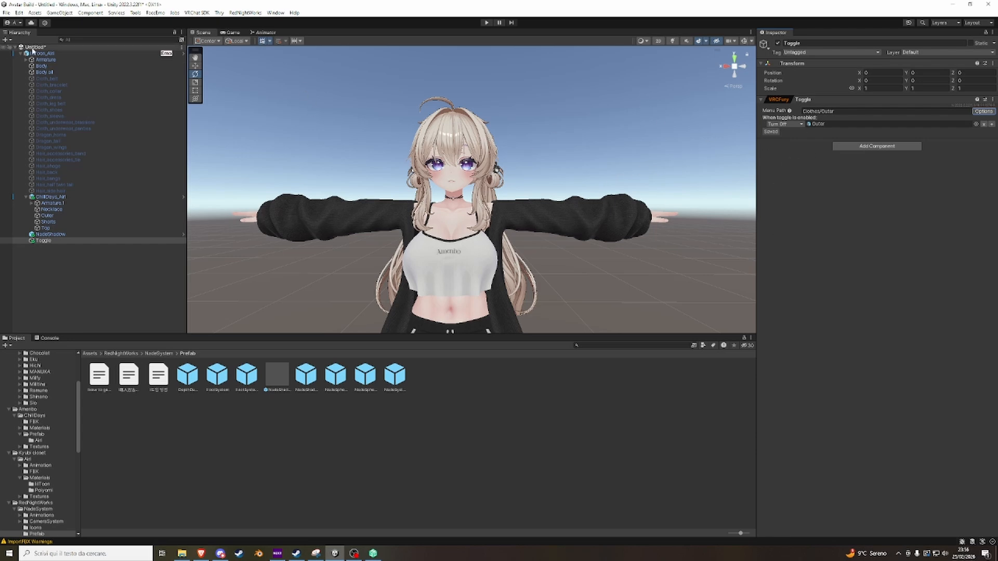
left_click(69, 267)
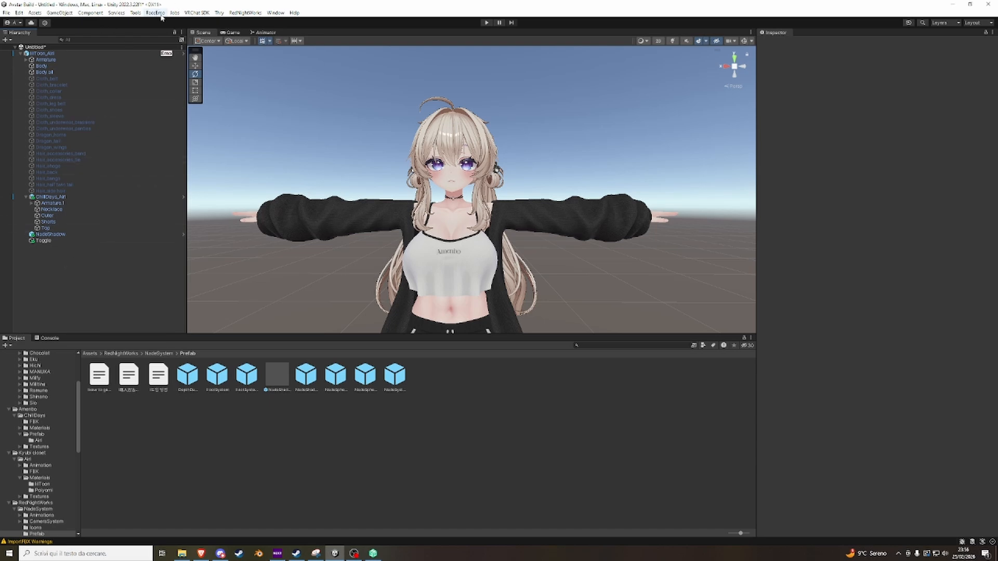
Add the Gesture Manager Emulator to the scene.
left_click(137, 13)
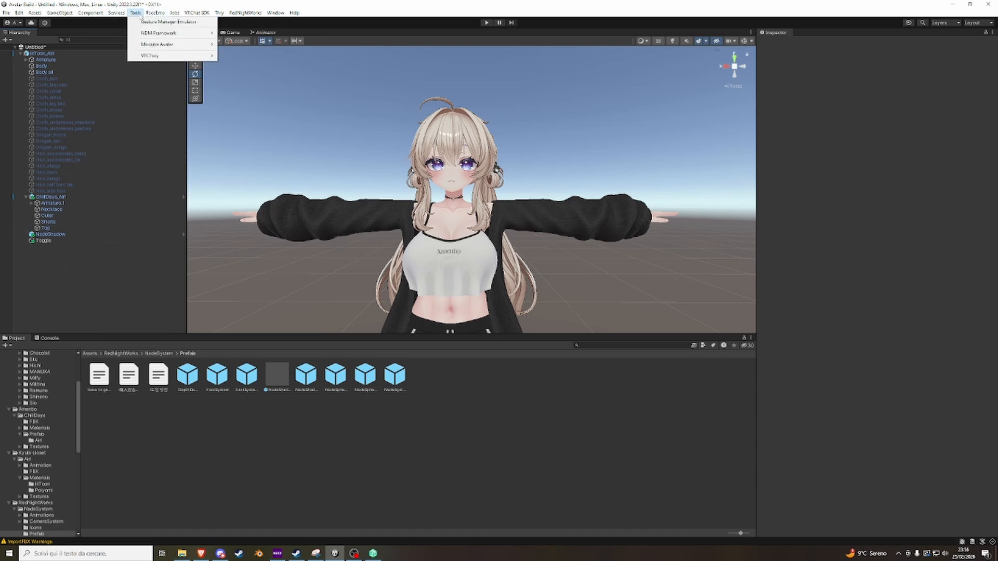
left_click(165, 22)
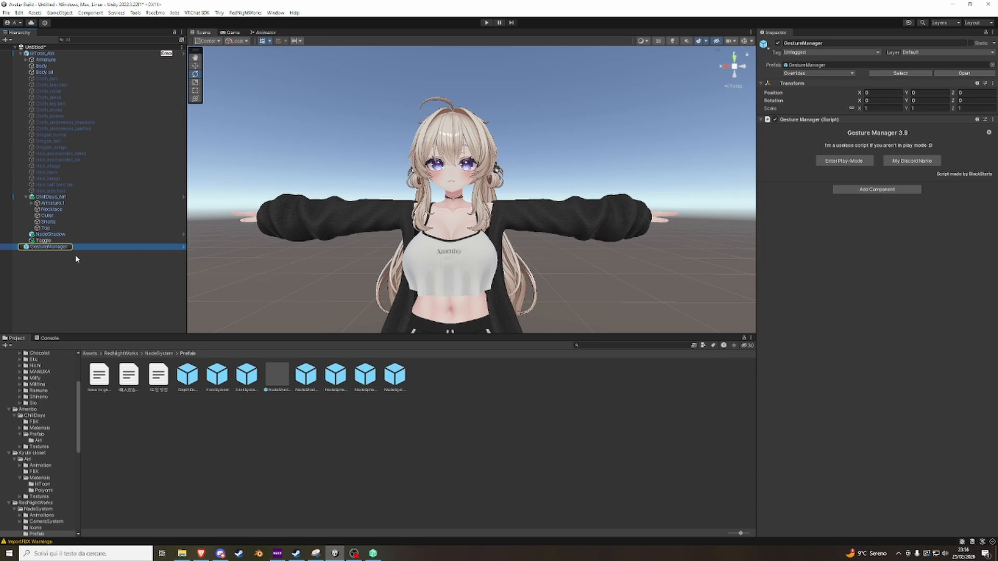
left_click(63, 249)
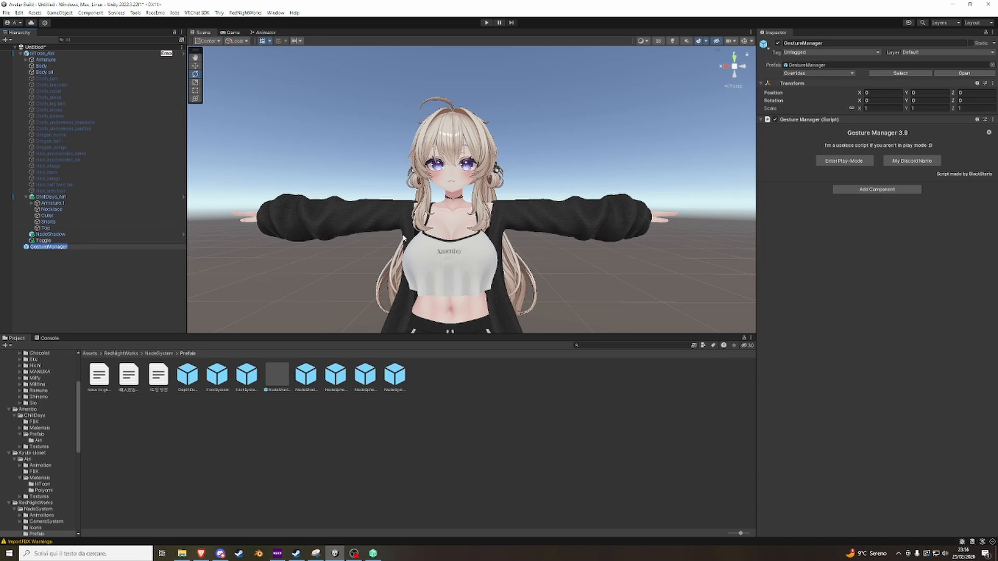
Enter play mode from the Gesture Manager, let VRCFury auto-fix the Write Defaults, and show the avatar in the scene view.
left_click(830, 162)
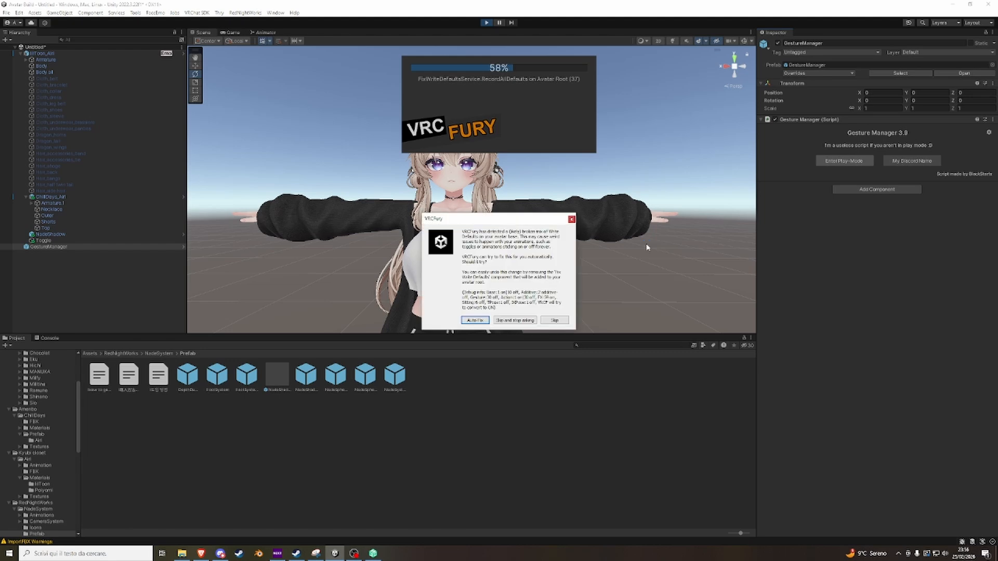
left_click(474, 320)
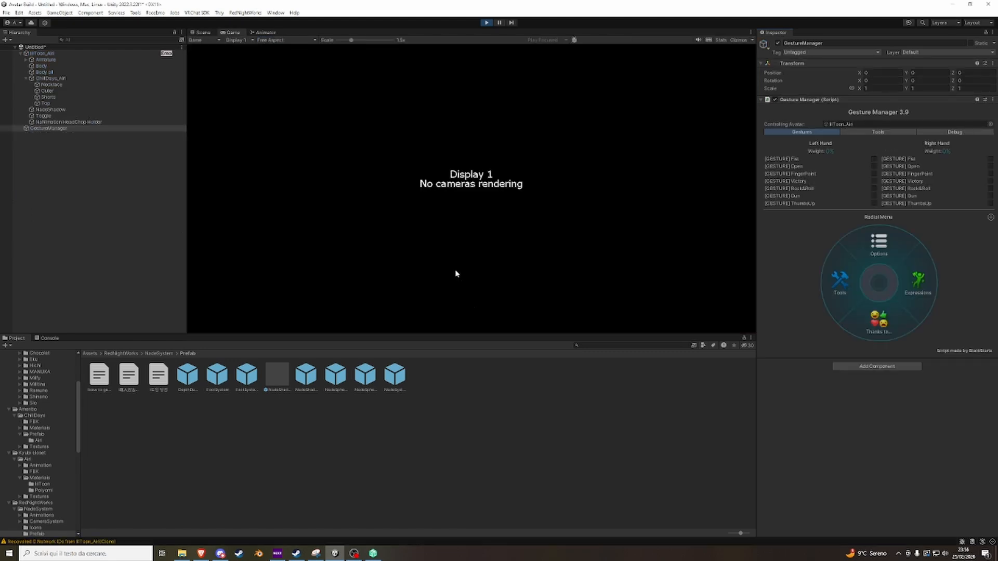
left_click(211, 33)
scroll(520, 190, "down", 5)
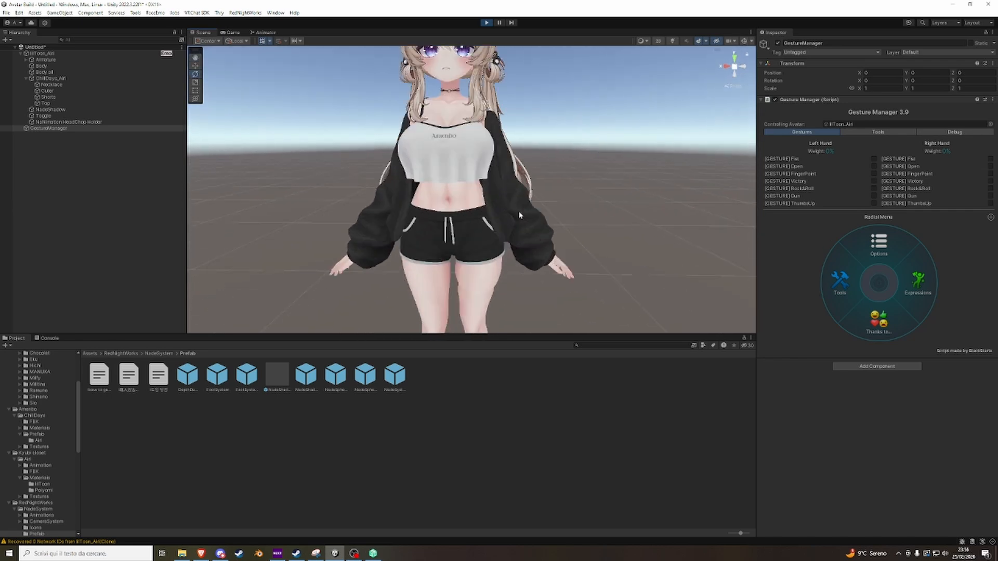
right_click_drag(519, 213, 523, 191)
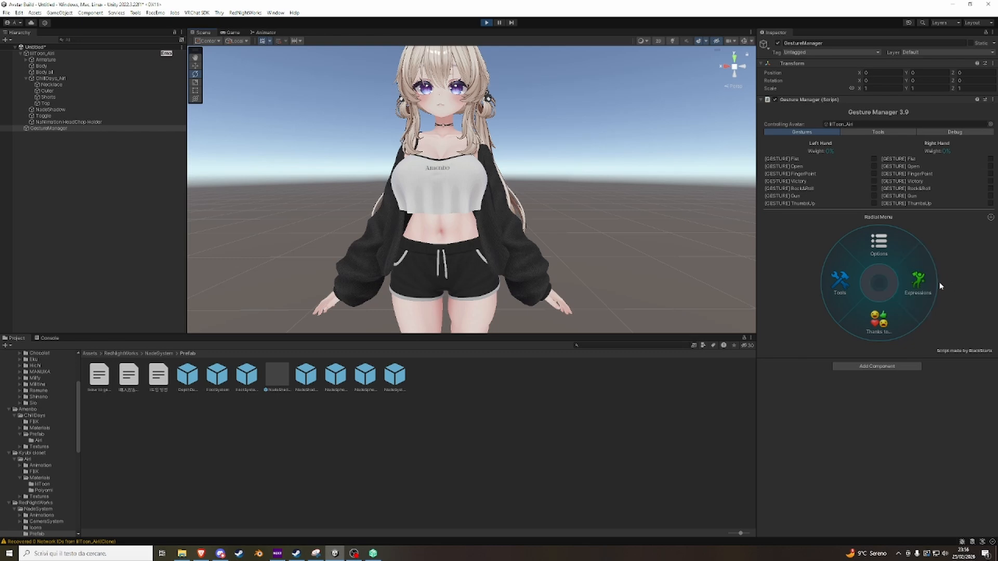
Open the Clothes submenu of the avatar's expressions in the Gesture Manager's radial menu.
left_click(853, 285)
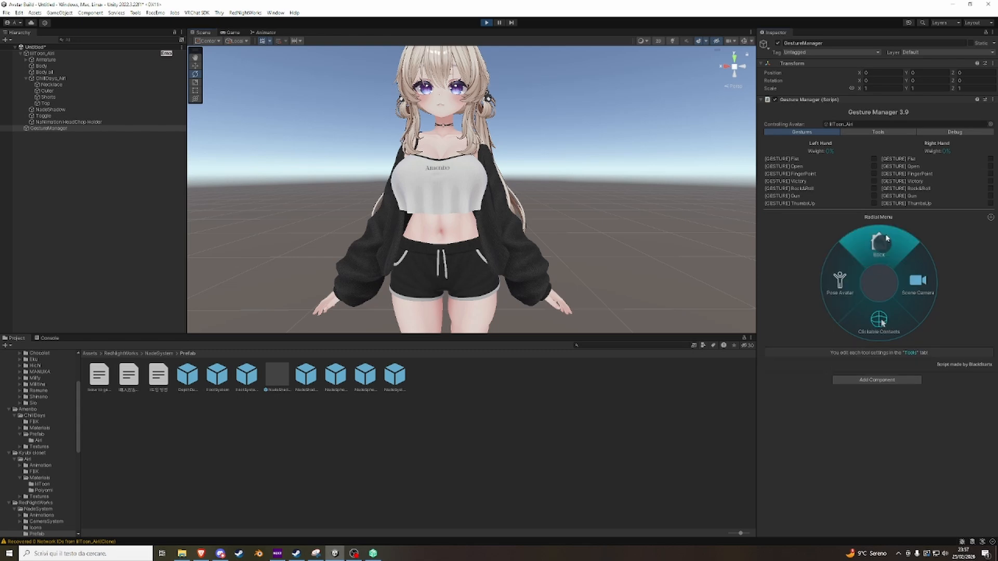
left_click(881, 239)
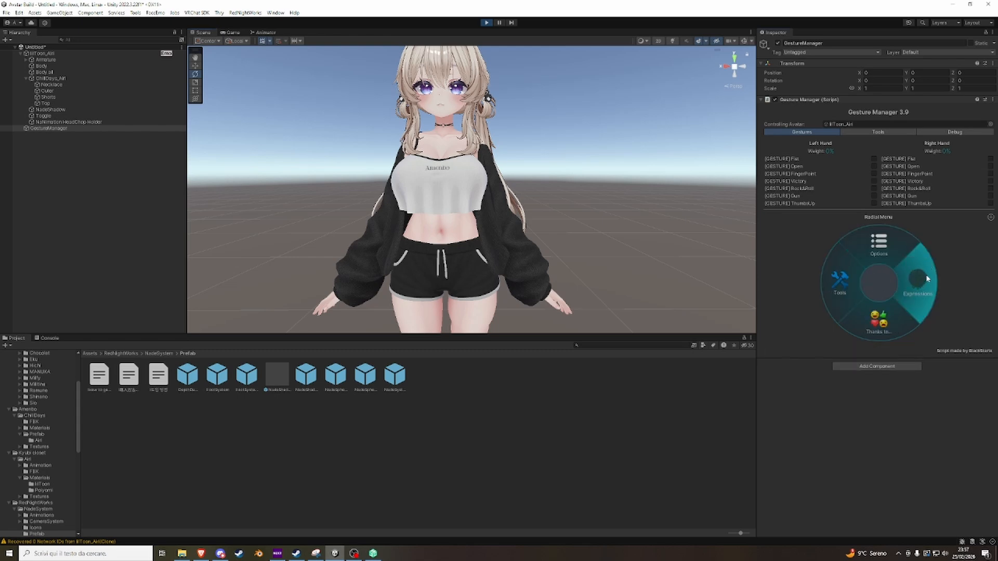
left_click(927, 279)
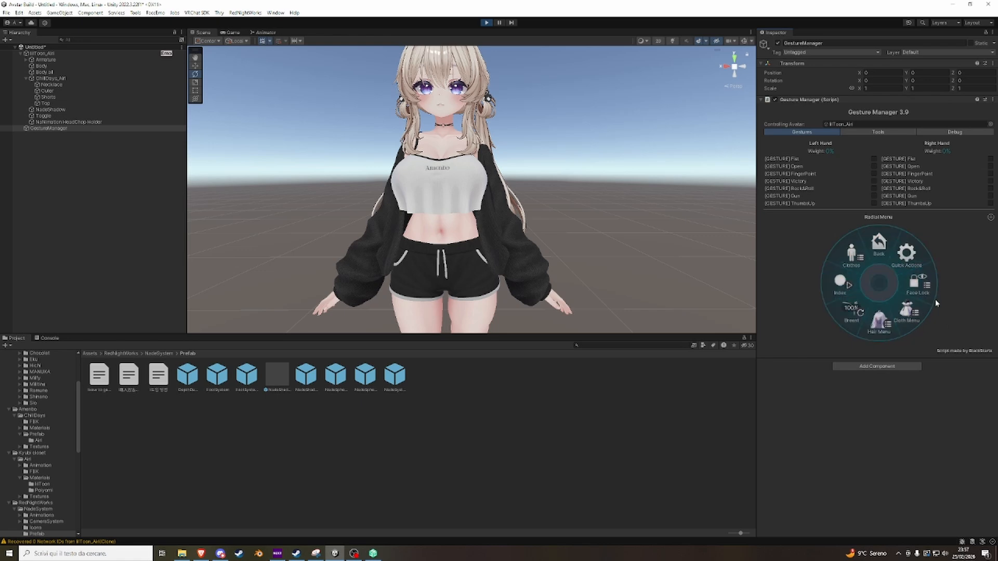
left_click(831, 282)
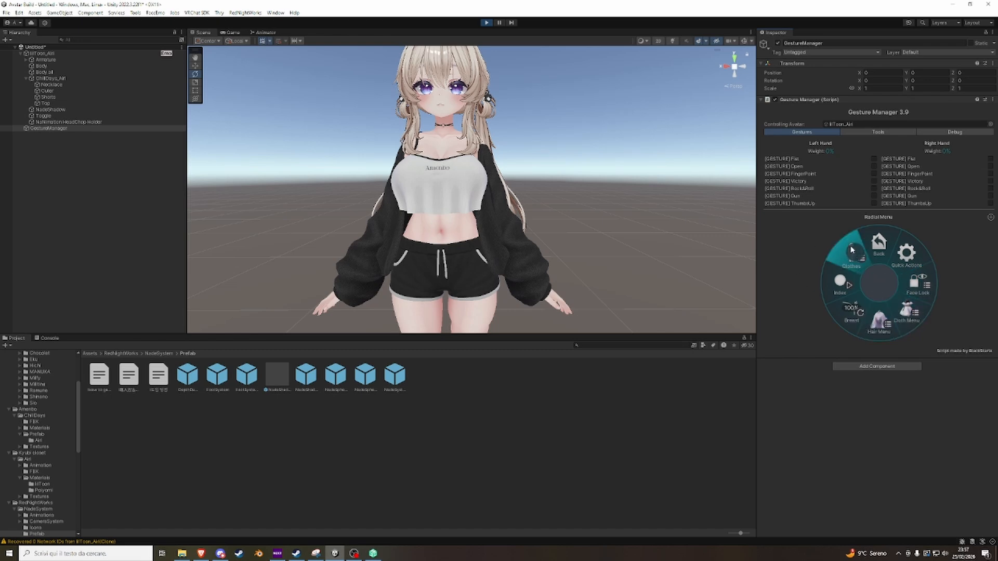
left_click(851, 250)
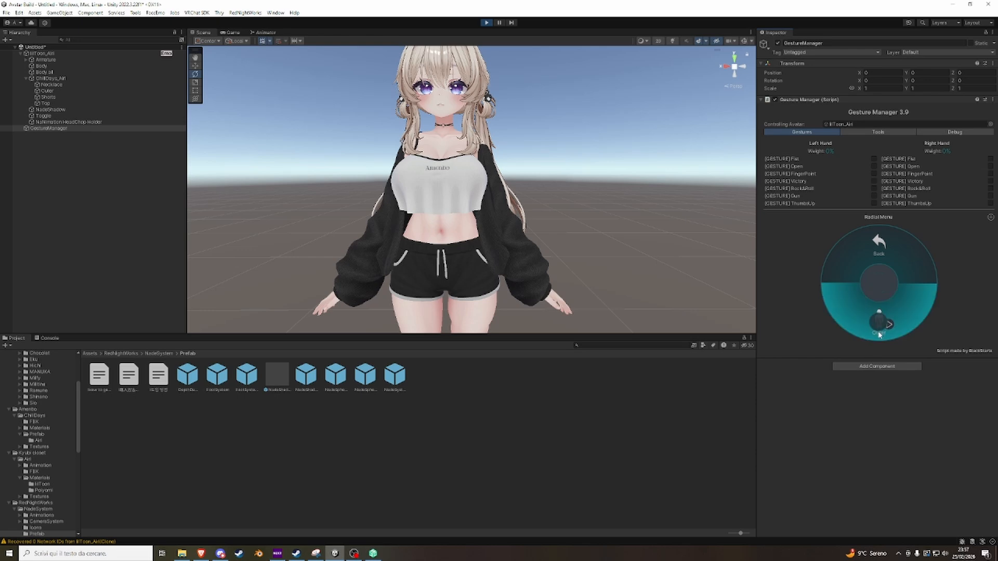
Test the Outer toggle by switching it on and off repeatedly, and exit play mode.
left_click(879, 334)
left_click(878, 334)
left_click(878, 334)
left_click(878, 334)
left_click(878, 334)
left_click(879, 336)
left_click(878, 335)
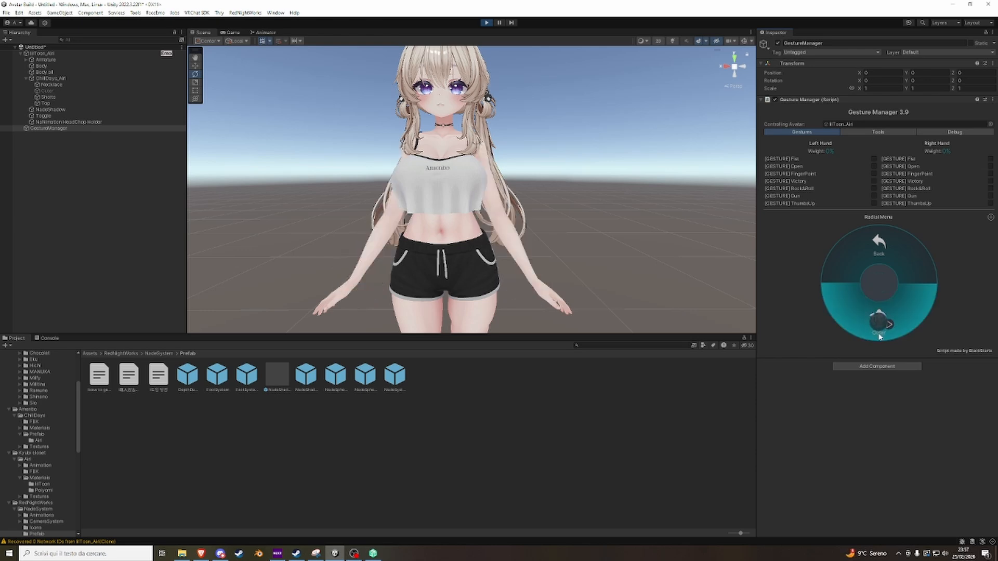
left_click(878, 335)
left_click(878, 243)
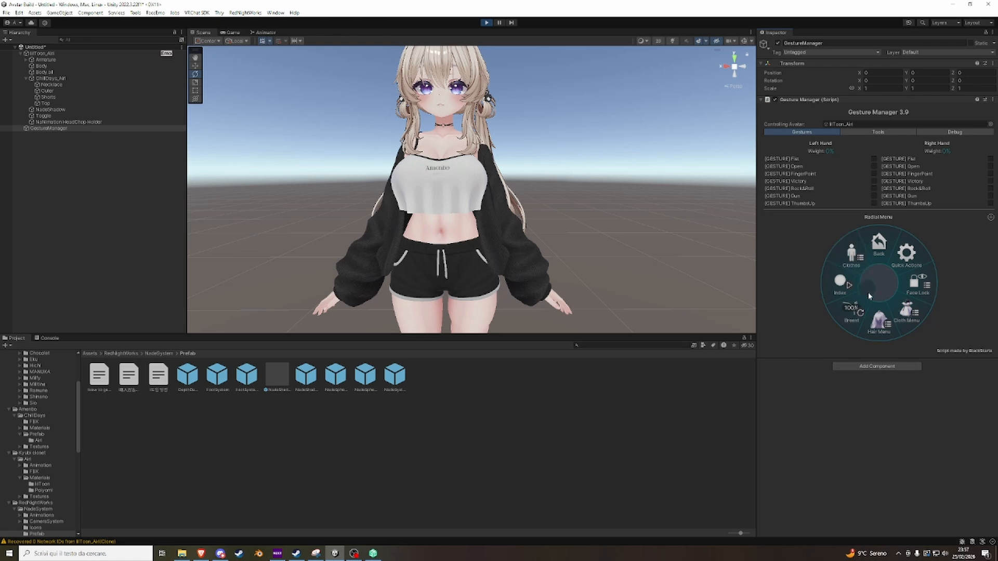
left_click(841, 260)
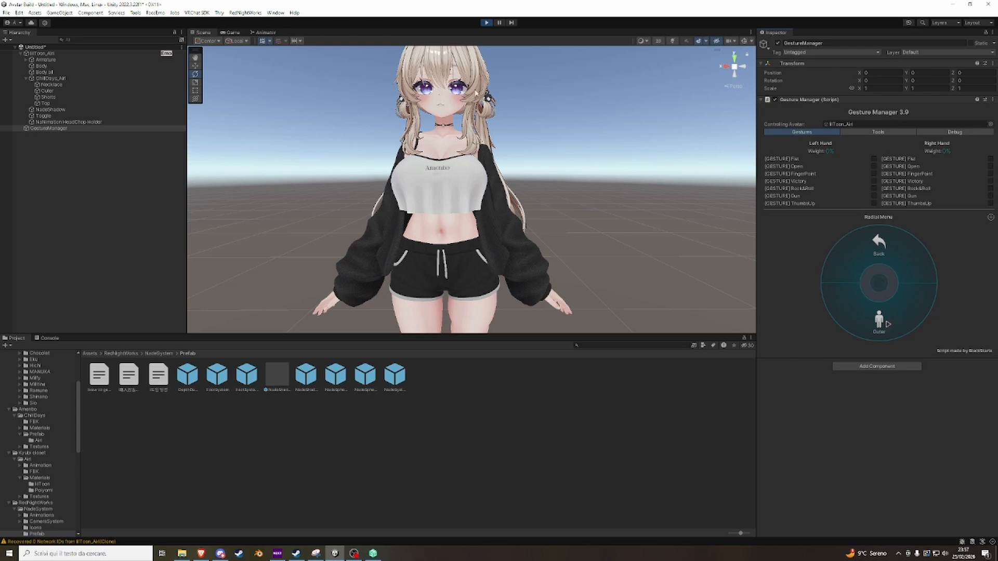
left_click(486, 23)
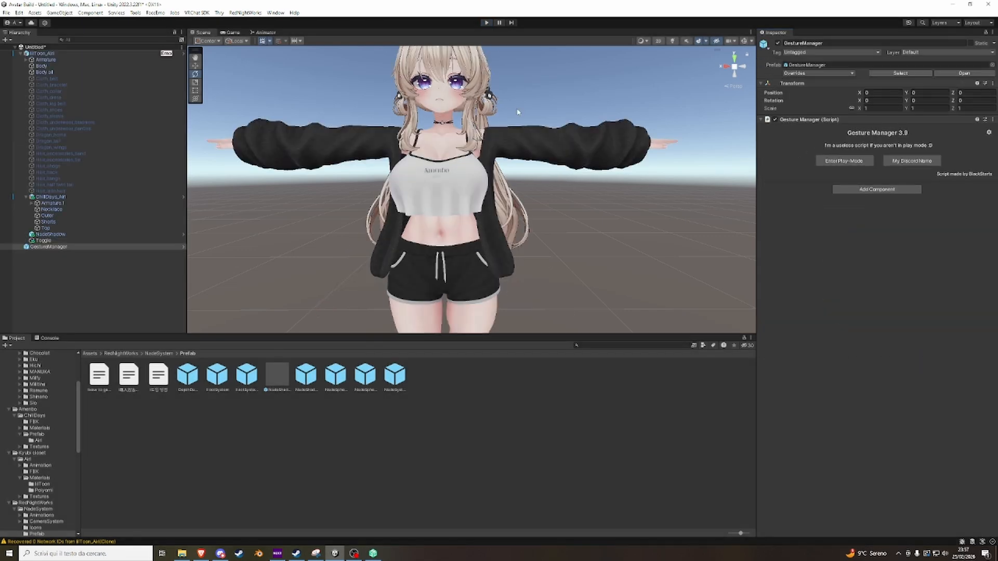
scroll(518, 111, "down", 5)
scroll(519, 158, "up", 3)
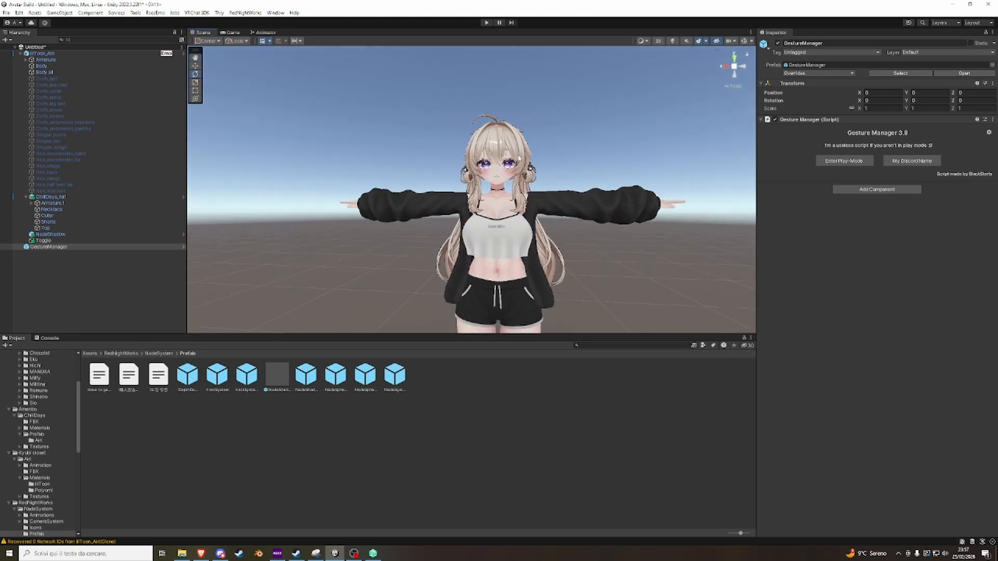
scroll(519, 158, "up", 3)
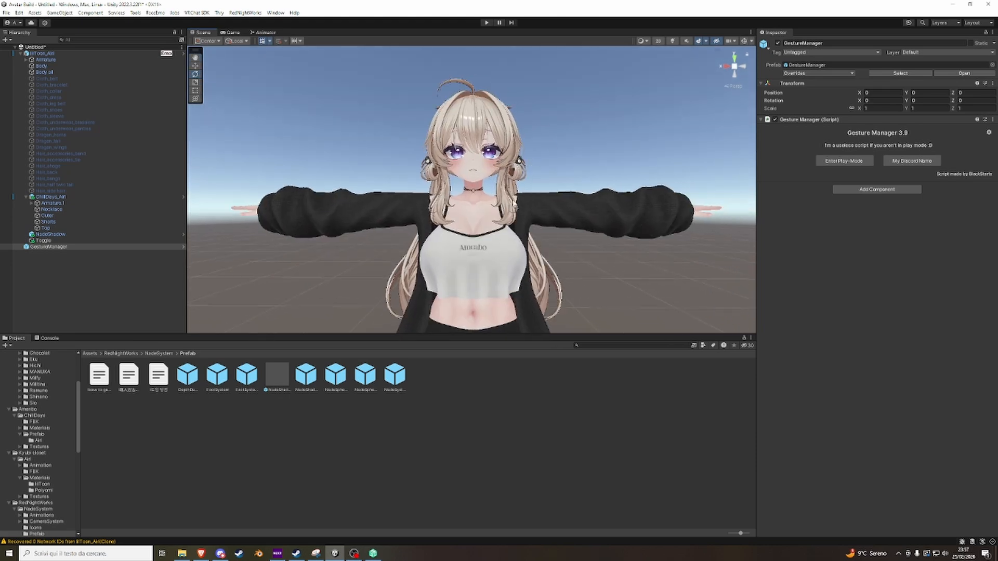
mouse_move(517, 206)
right_mouse_down()
mouse_move(528, 203)
mouse_move(523, 211)
right_mouse_up()
scroll(528, 202, "up", 5)
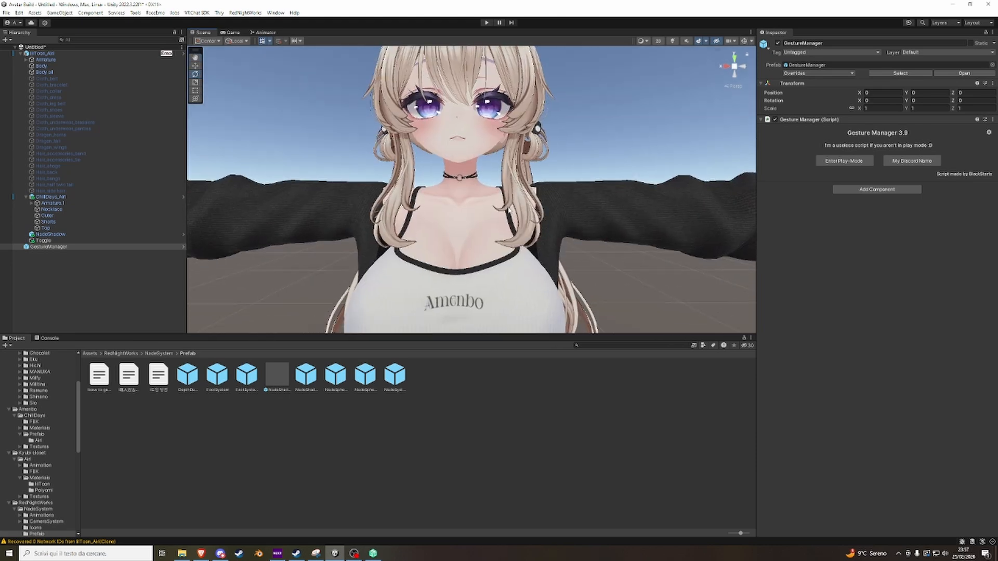
scroll(523, 211, "down", 5)
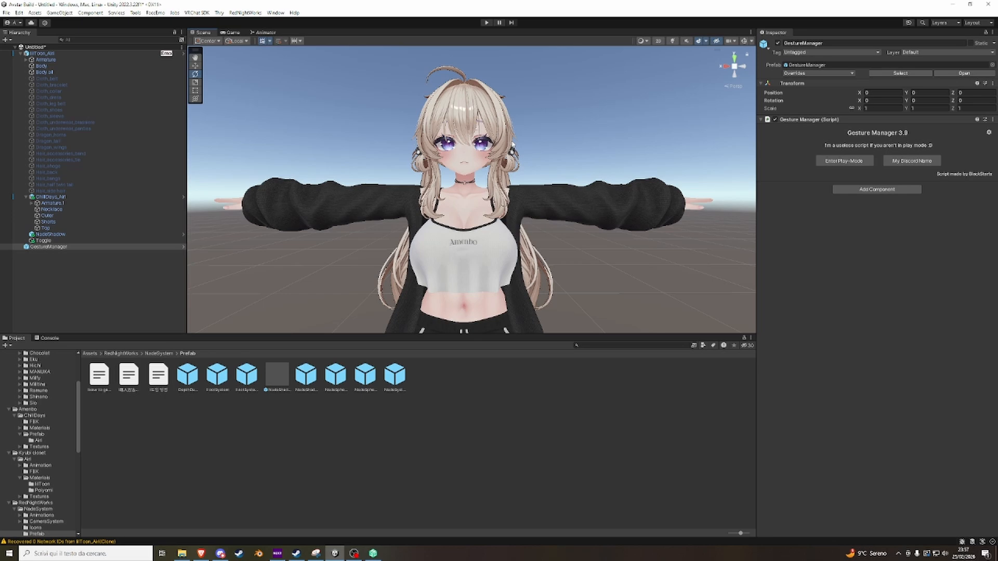
Open the Airi_Menu expressions asset referenced by the lilToon_Airi avatar's VRC Avatar Descriptor.
left_click(58, 55)
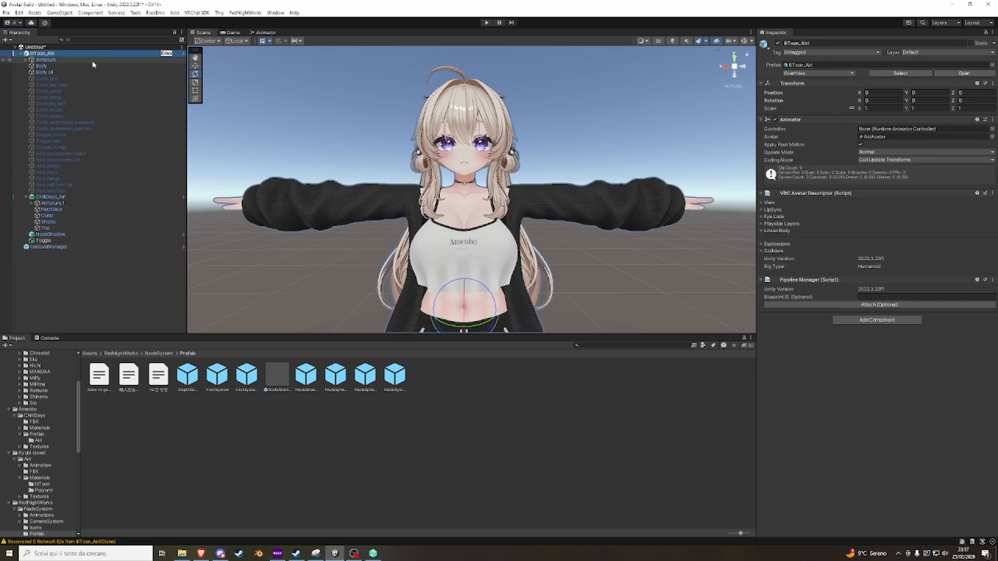
left_click(78, 66)
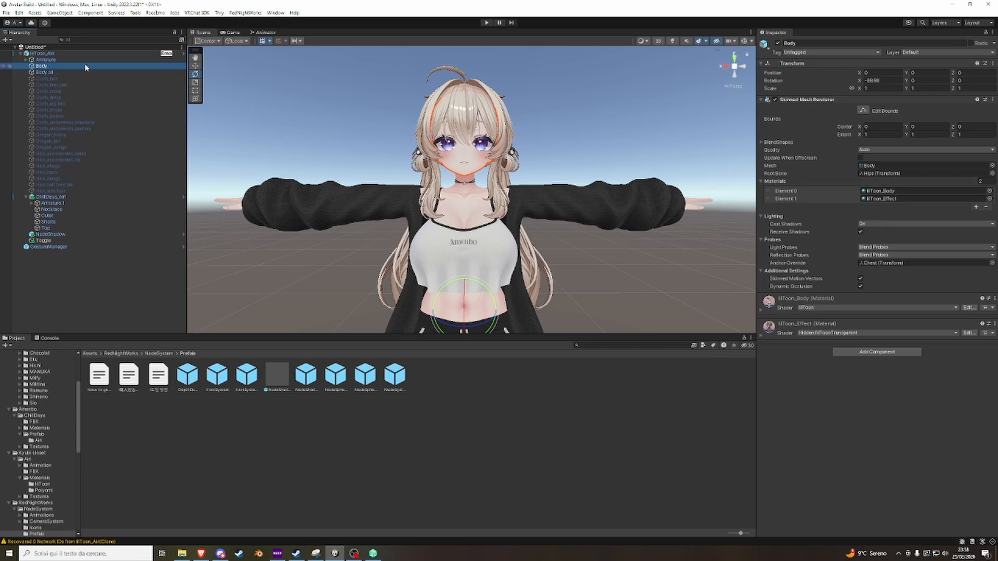
left_click(55, 54)
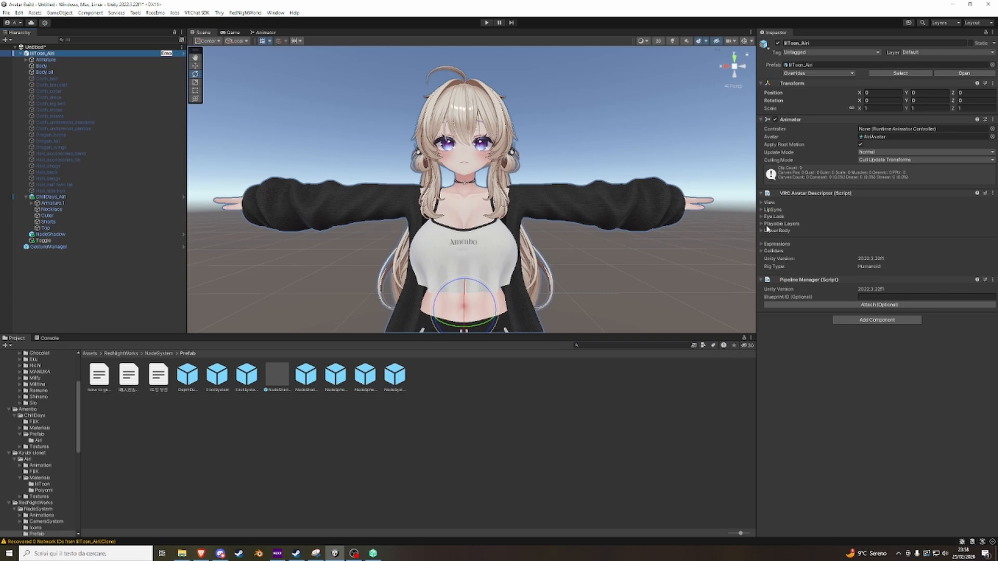
left_click(767, 245)
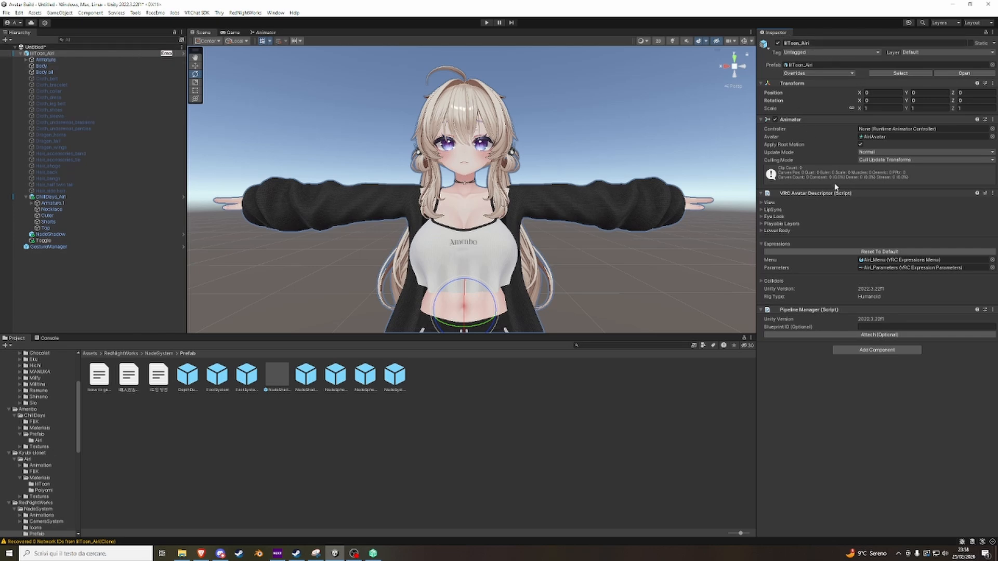
left_click(867, 261)
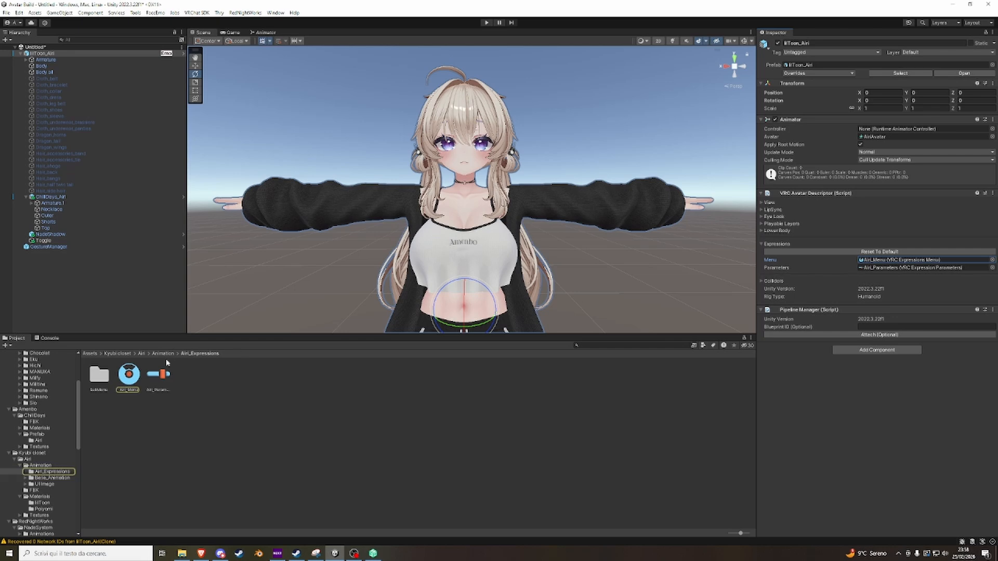
left_click(130, 376)
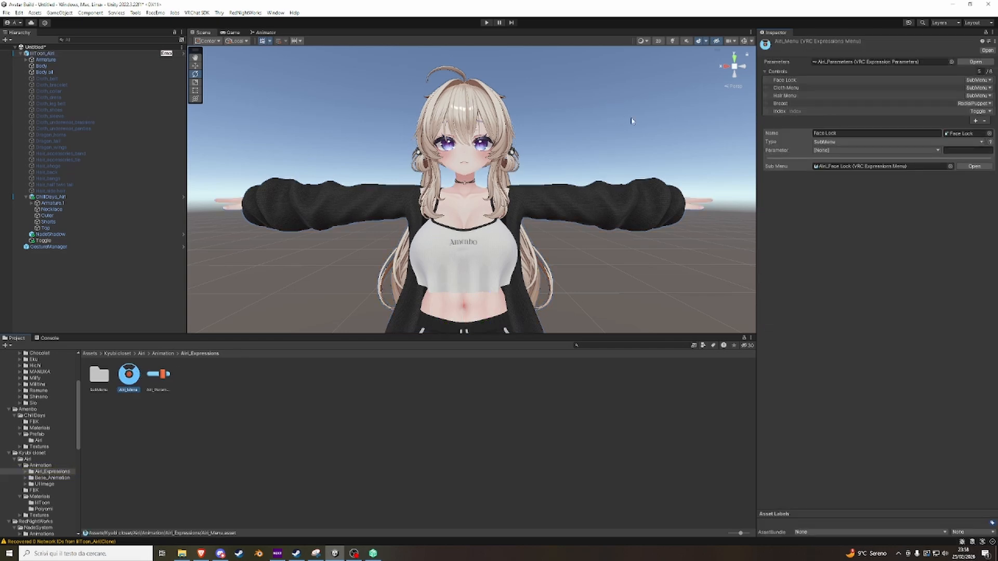
Remove the Face Lock, Cloth Menu, Hair Menu, Breast and Index controls from Airi_Menu, leaving its controls list empty.
left_click(799, 80)
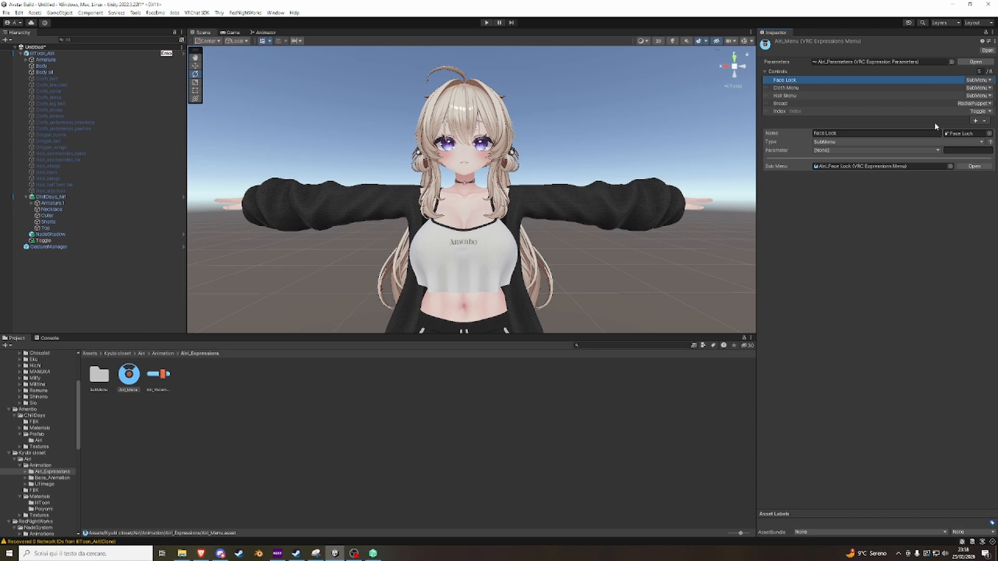
left_click(983, 121)
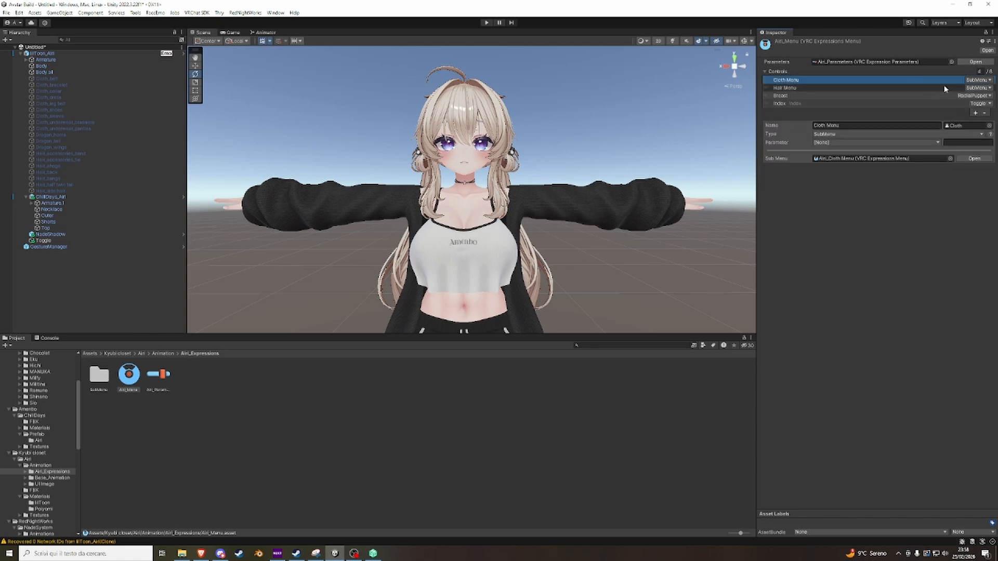
left_click(987, 114)
left_click(903, 81)
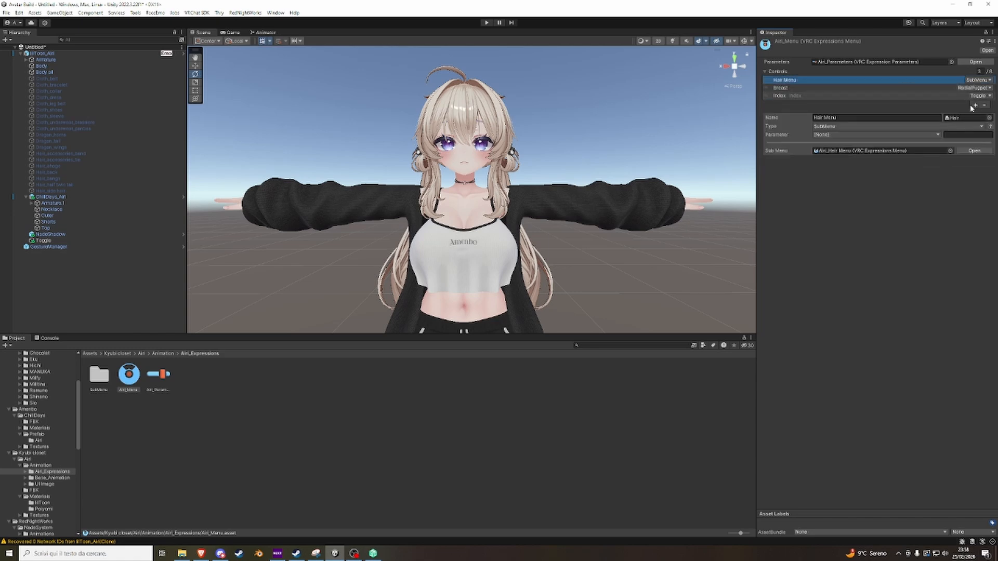
left_click(983, 106)
left_click(897, 79)
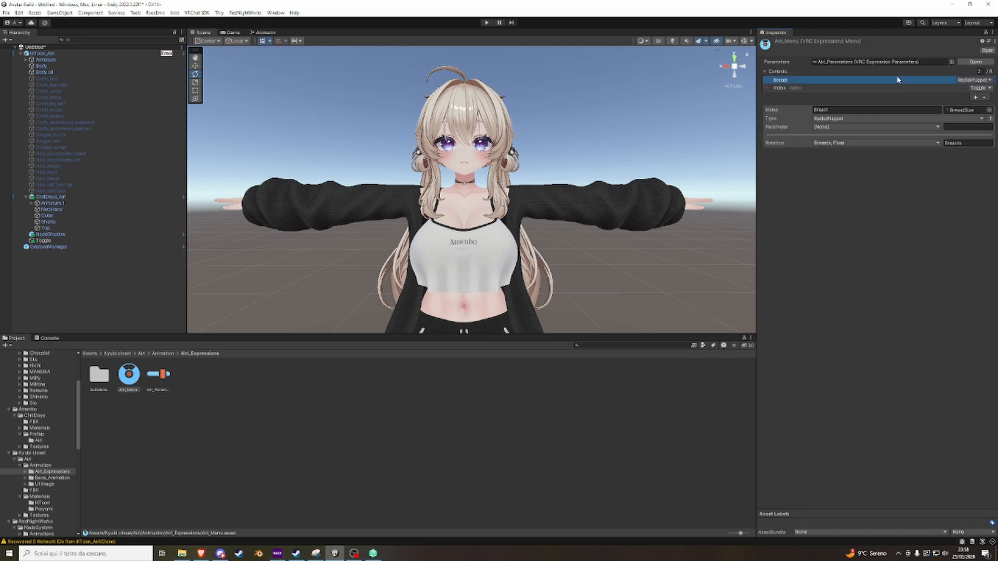
left_click(983, 98)
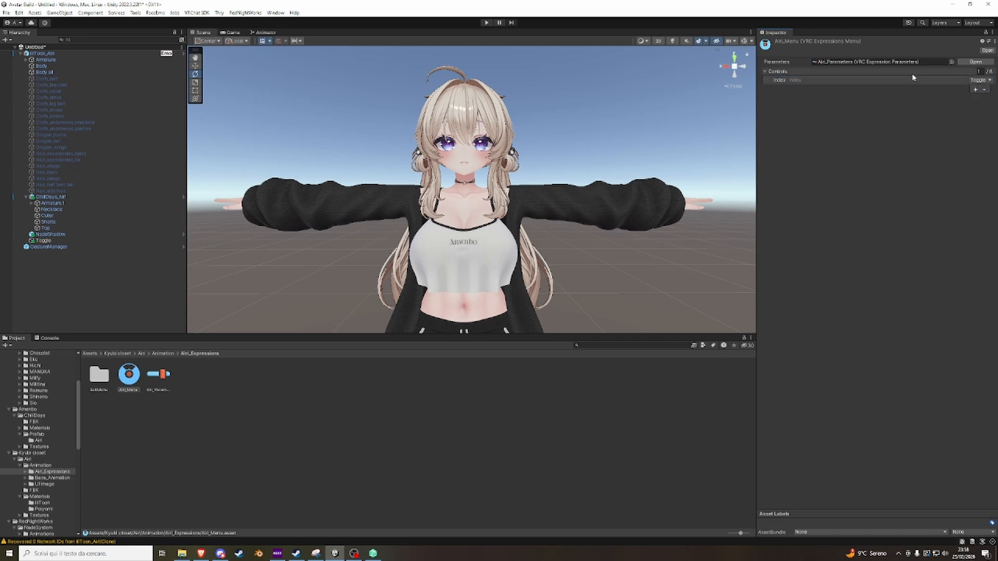
left_click(919, 81)
left_click(984, 90)
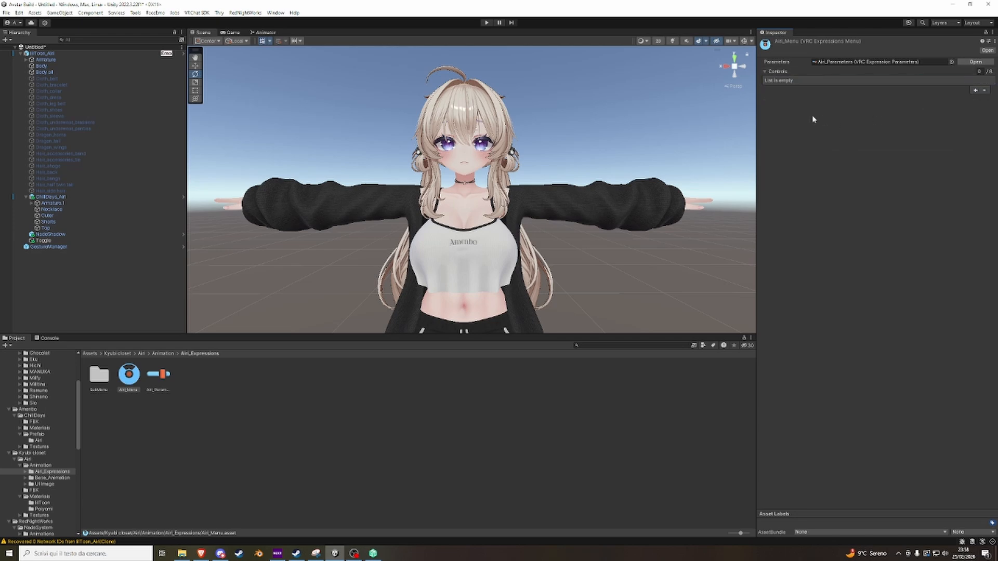
Check the avatar's radial menu in play mode with the Gesture Manager, letting VRCFury auto-fix Write Defaults, and exit play mode.
left_click(57, 248)
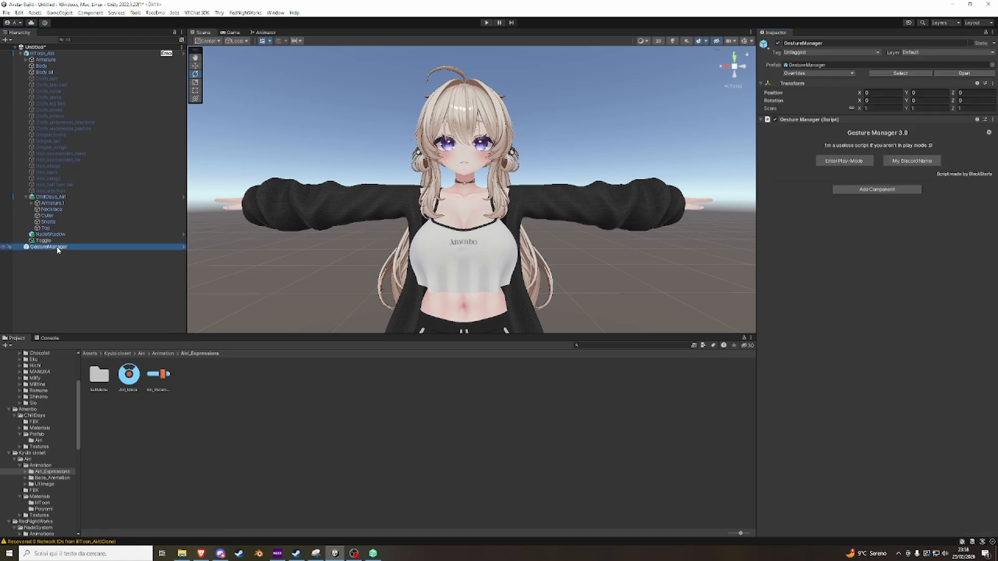
left_click(858, 162)
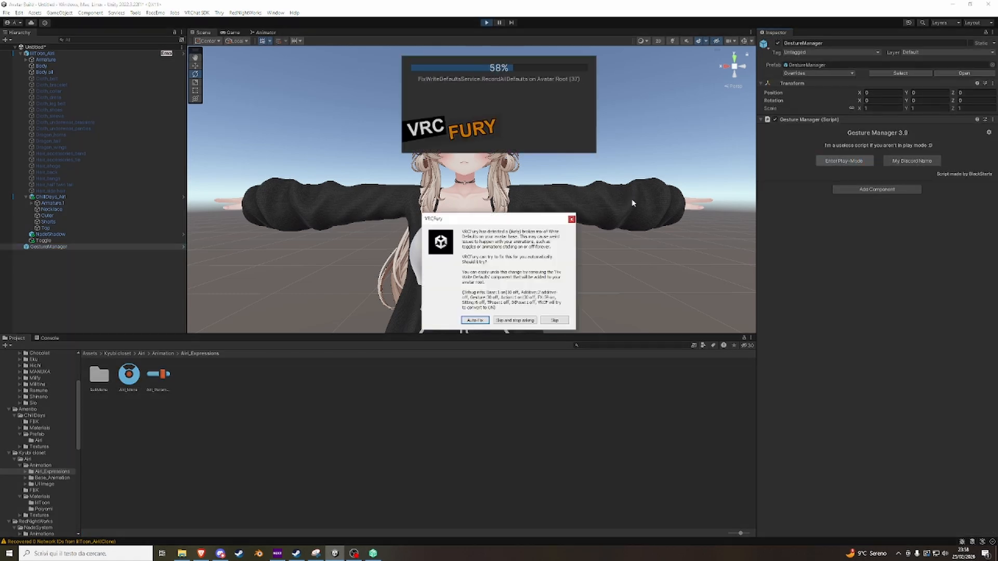
left_click(476, 320)
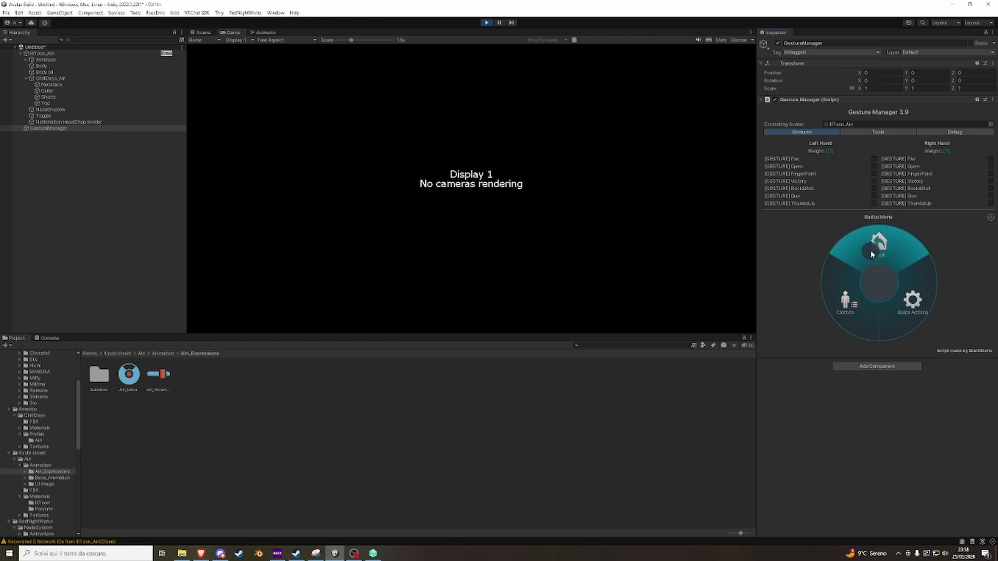
left_click(486, 22)
Frame the avatar's face in the scene and show the Body mesh's eye blendshapes.
mouse_move(562, 177)
right_mouse_down()
mouse_move(557, 142)
mouse_move(555, 177)
mouse_move(564, 174)
right_mouse_up()
key("w")
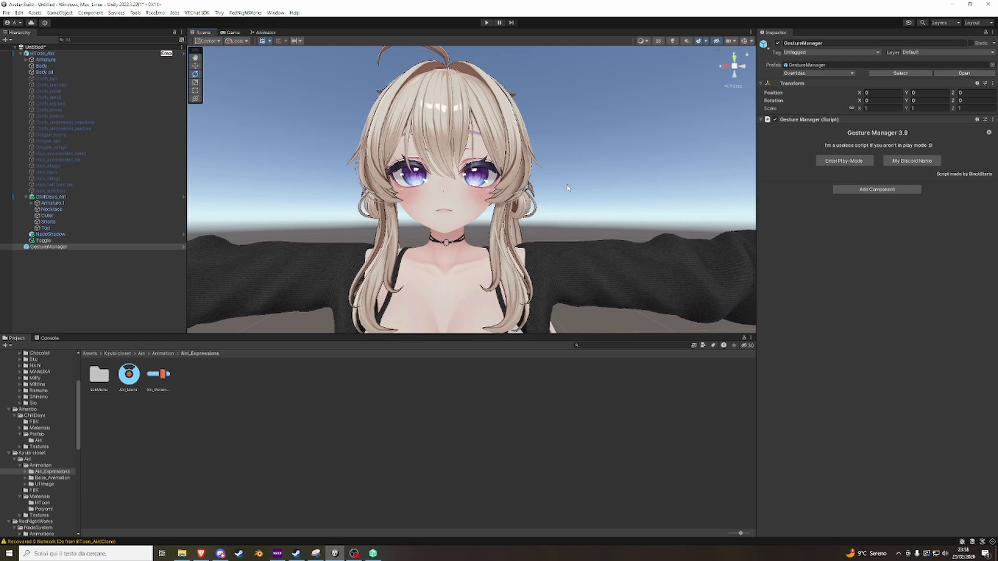
scroll(442, 187, "down", 5)
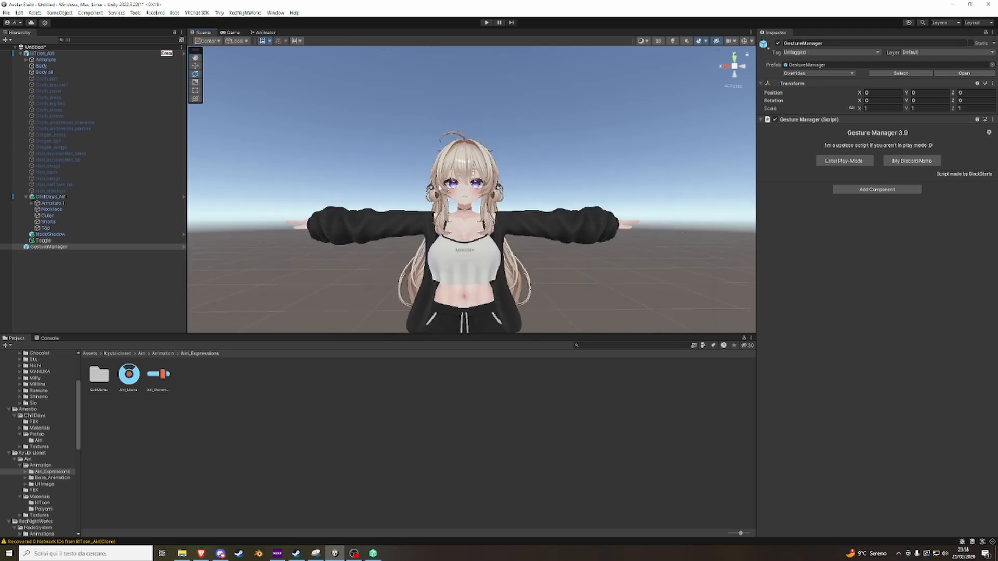
scroll(469, 195, "up", 5)
right_click_drag(469, 196, 526, 200)
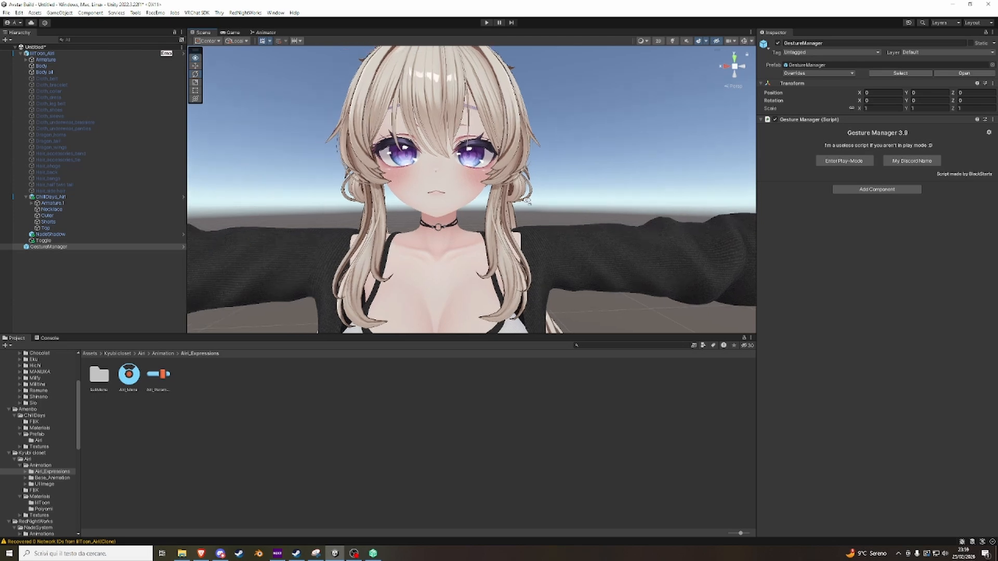
middle_click_drag(373, 128, 392, 140)
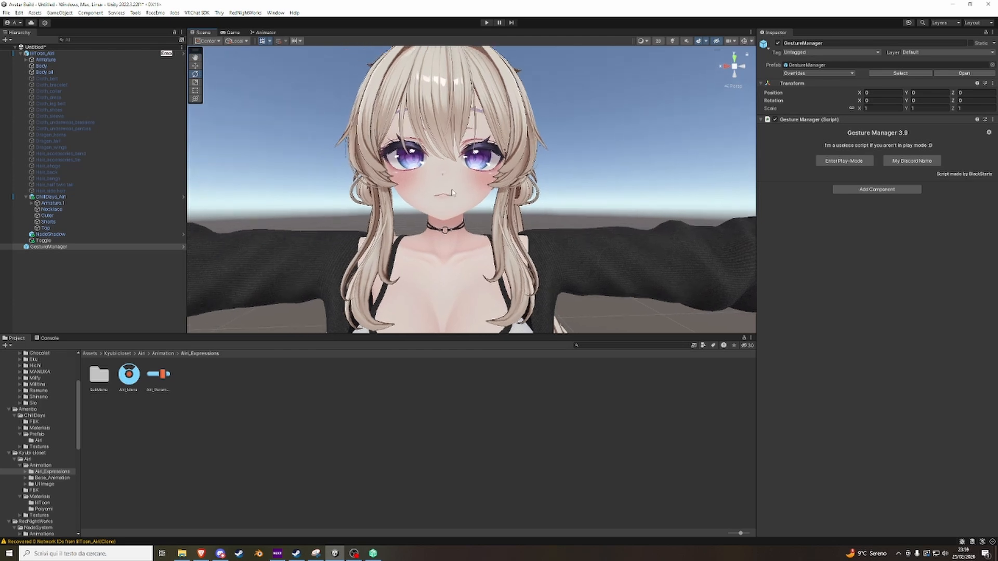
left_click(70, 55)
left_click(83, 66)
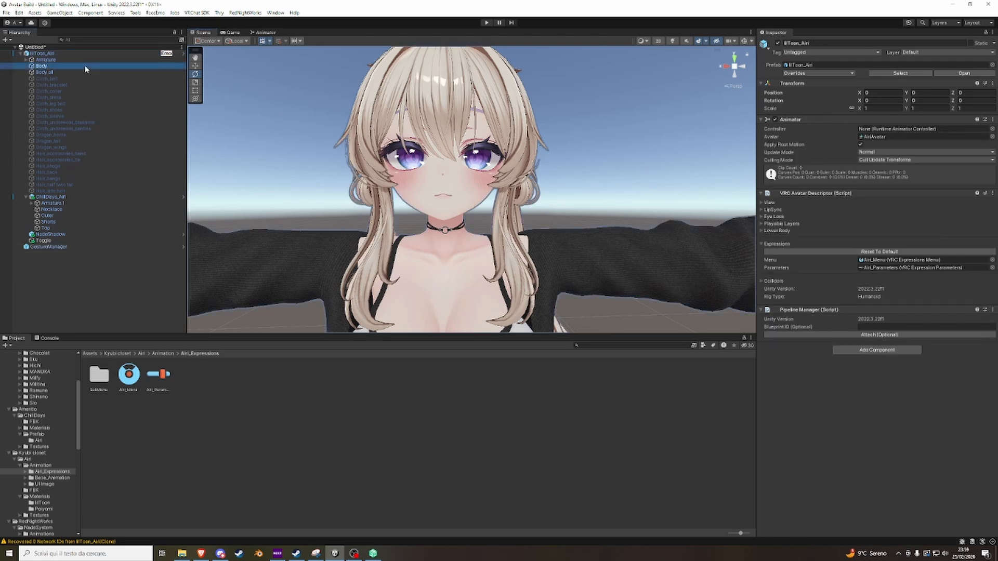
left_click(773, 143)
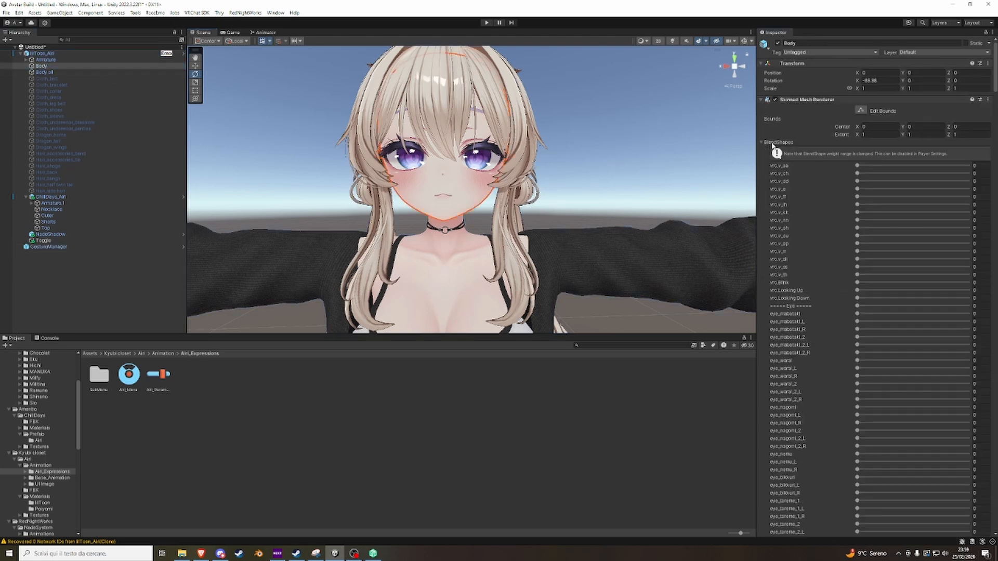
scroll(842, 311, "down", 4)
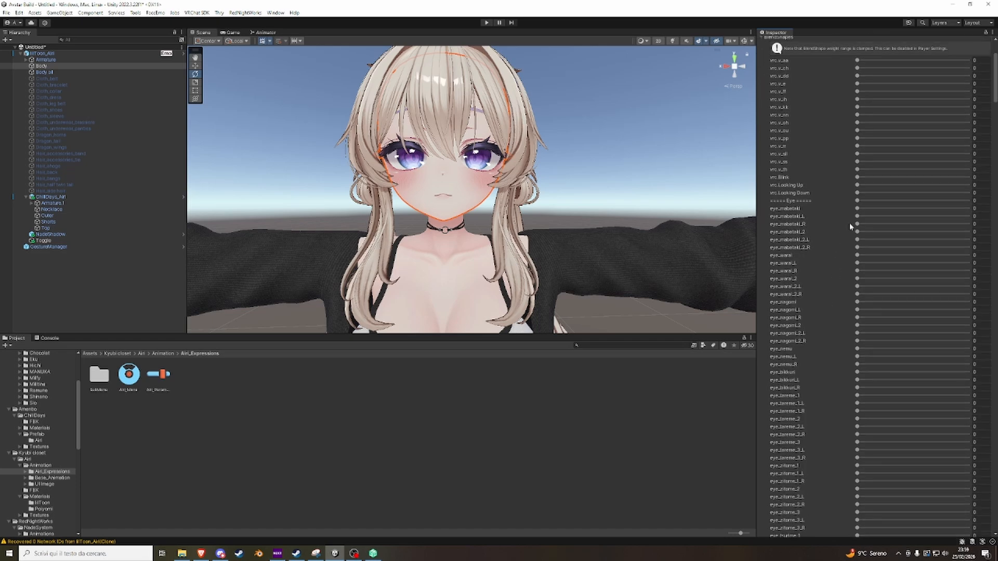
Try the Body mesh's eye_mabataki, eye_warai, eye_nemu and eye_happy blendshapes at 100, undoing each one.
left_click_drag(857, 208, 967, 208)
key("ctrl+z")
left_click_drag(858, 255, 968, 255)
key("ctrl+z")
left_click_drag(858, 348, 968, 348)
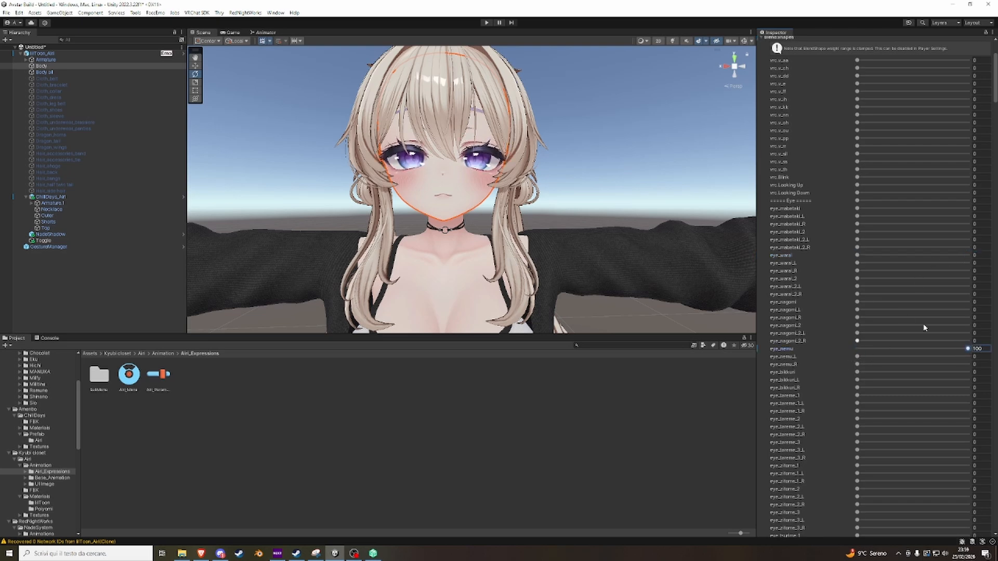
key("ctrl+z")
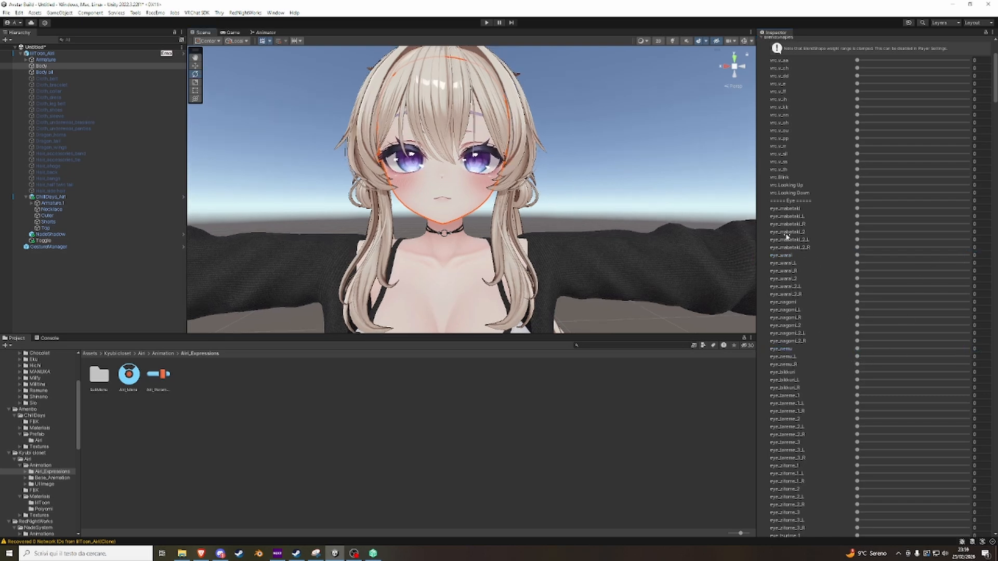
scroll(819, 301, "down", 20)
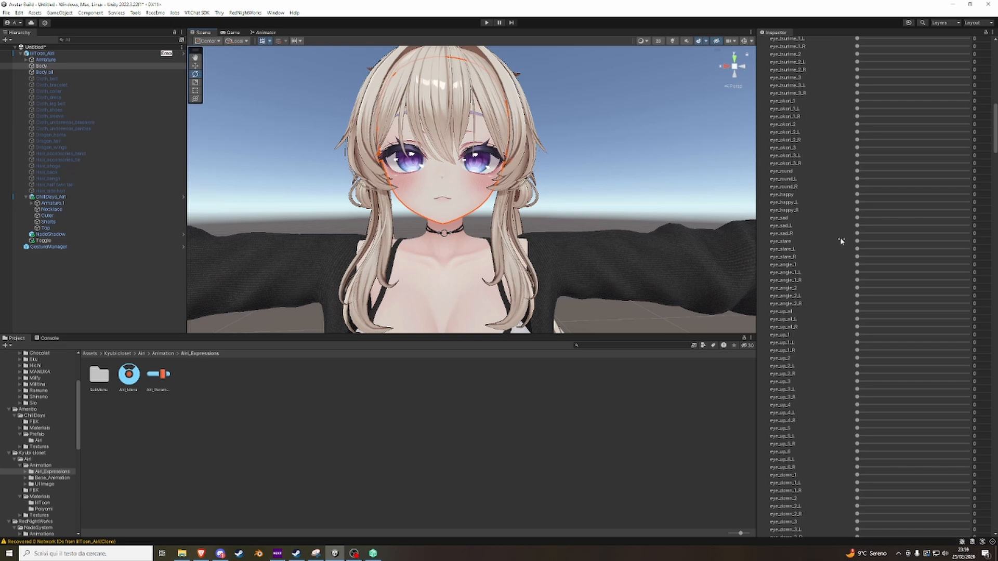
left_click_drag(857, 218, 968, 194)
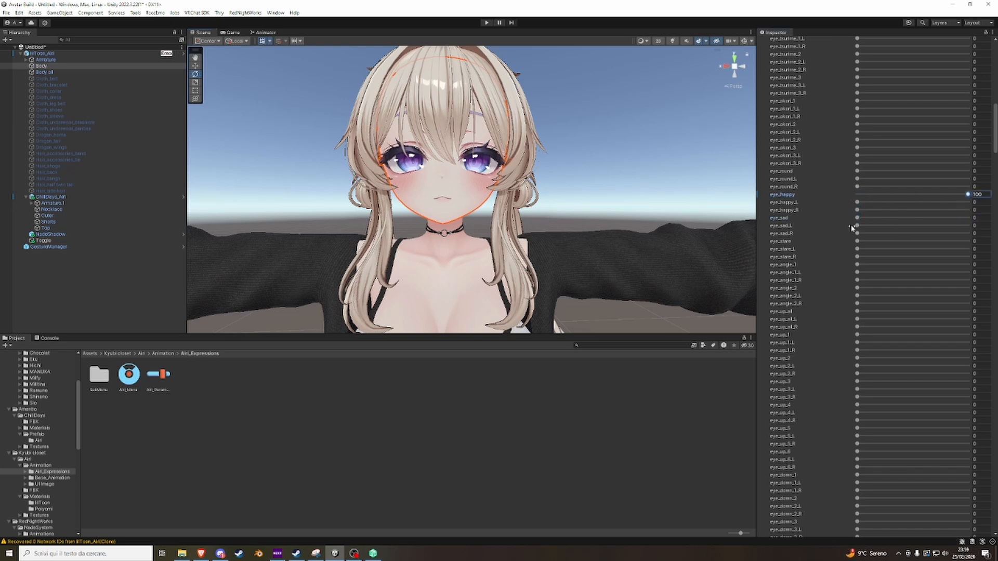
key("ctrl+z")
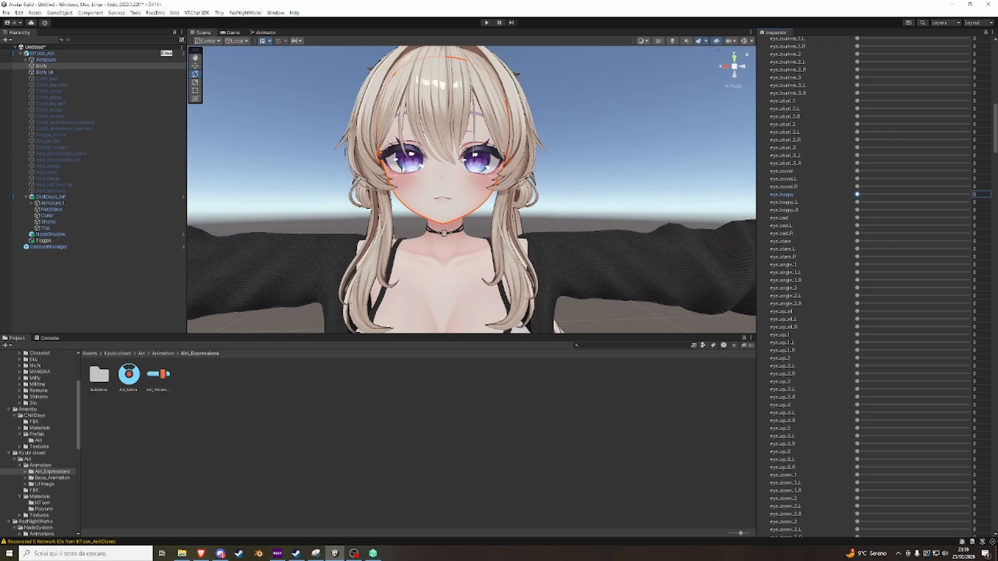
right_click_drag(402, 167, 394, 166)
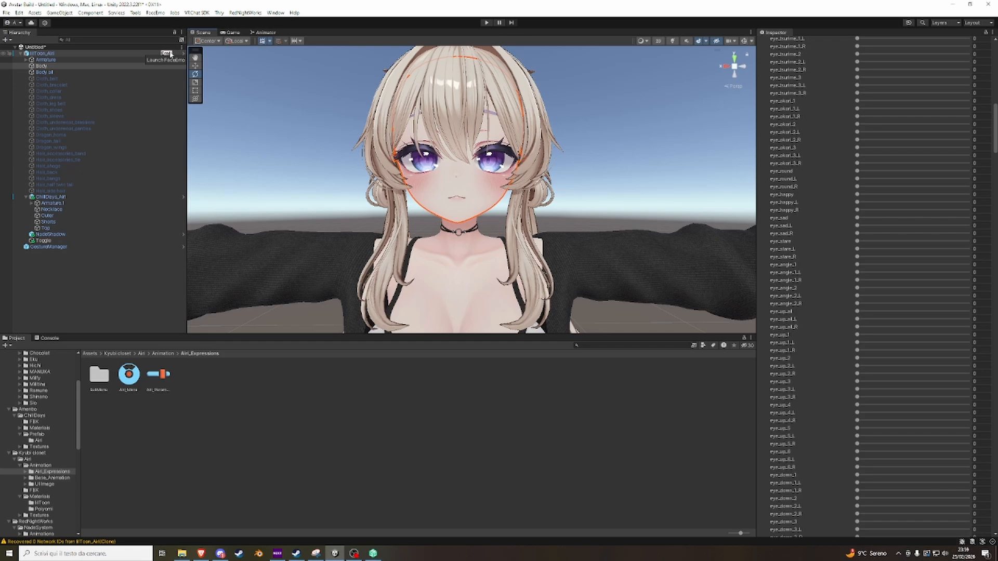
View the FaceEmo download page on BOOTH in the browser and return to Unity.
left_click(204, 553)
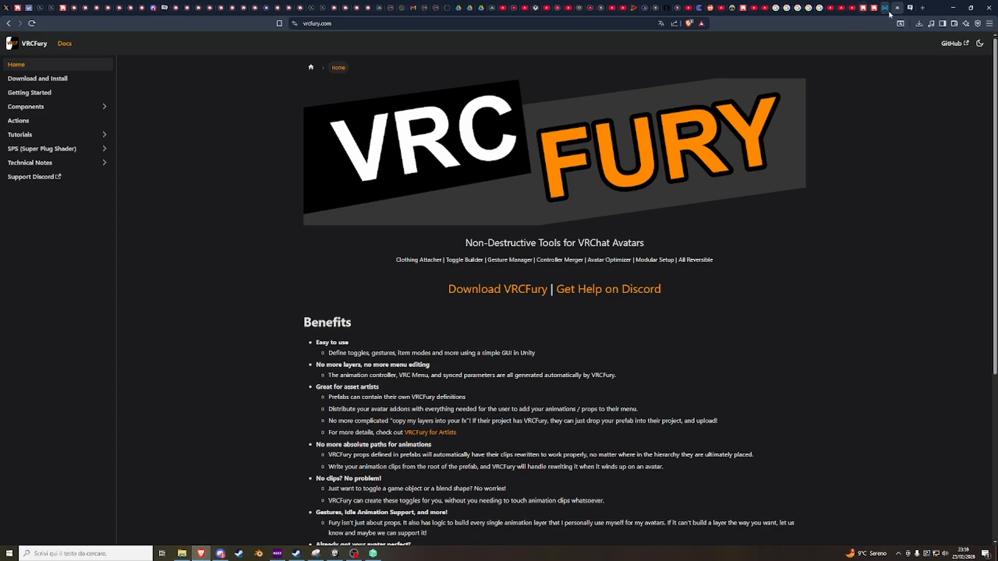
left_click(863, 8)
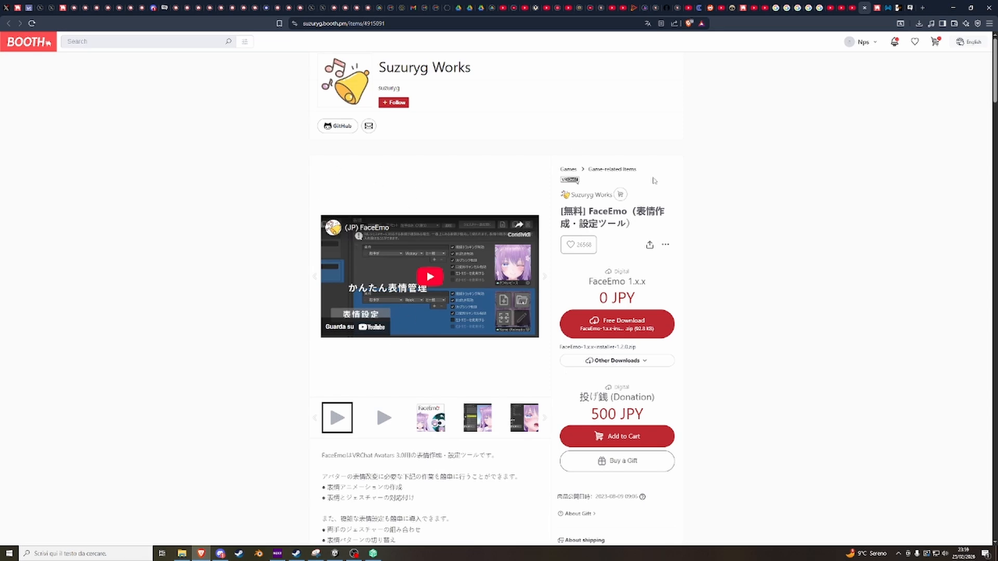
left_click(335, 554)
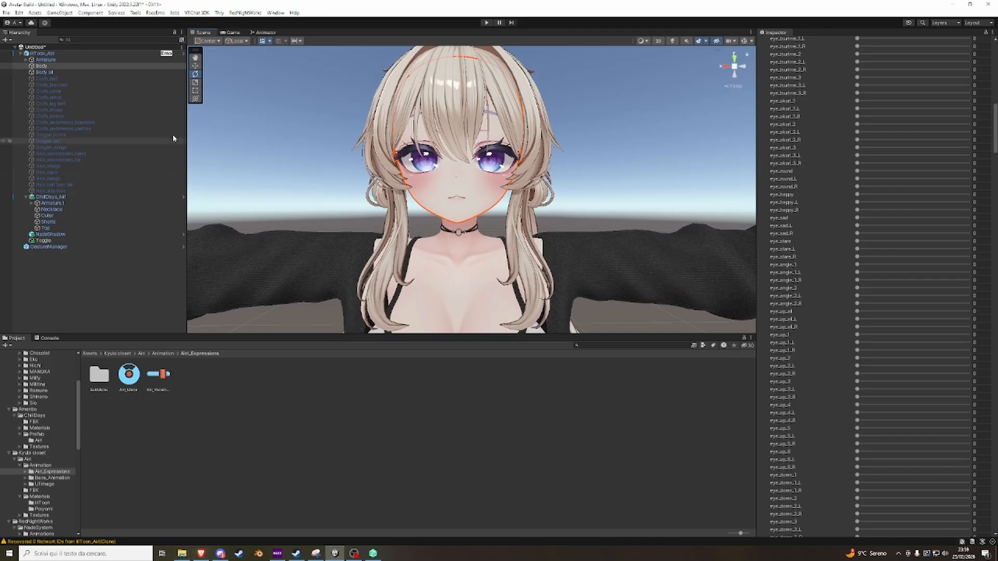
Launch FaceEmo for the lilToon_Airi avatar, accept the imported expression patterns and settings, and select ExpressionPattern1.
left_click(166, 55)
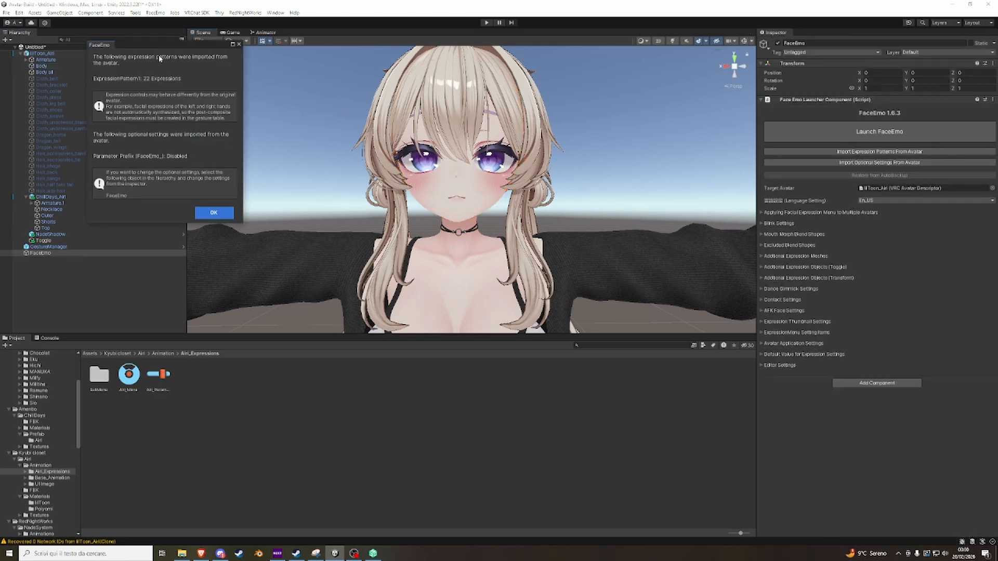
left_click(203, 215)
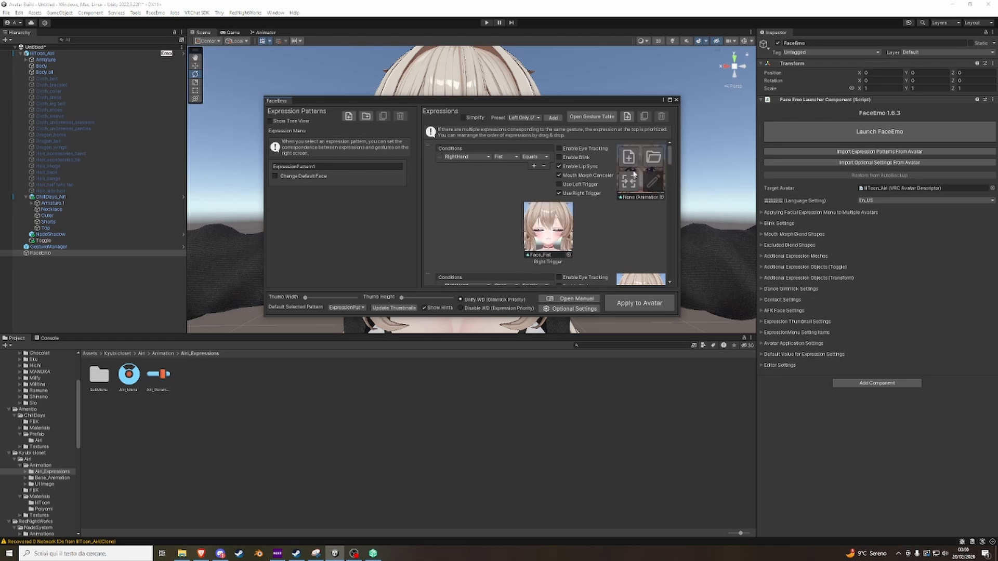
scroll(603, 200, "down", 3)
scroll(597, 203, "up", 3)
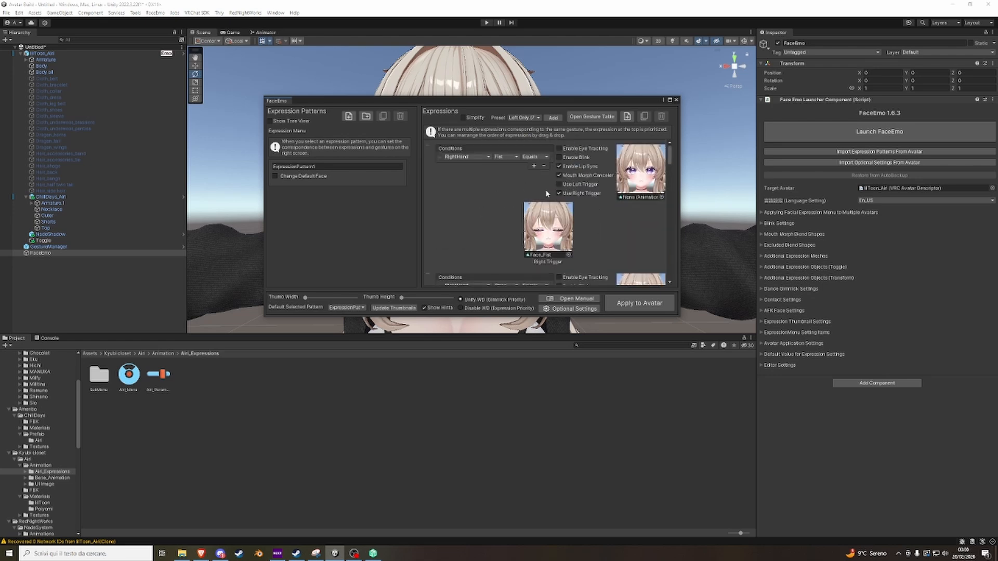
left_click(394, 182)
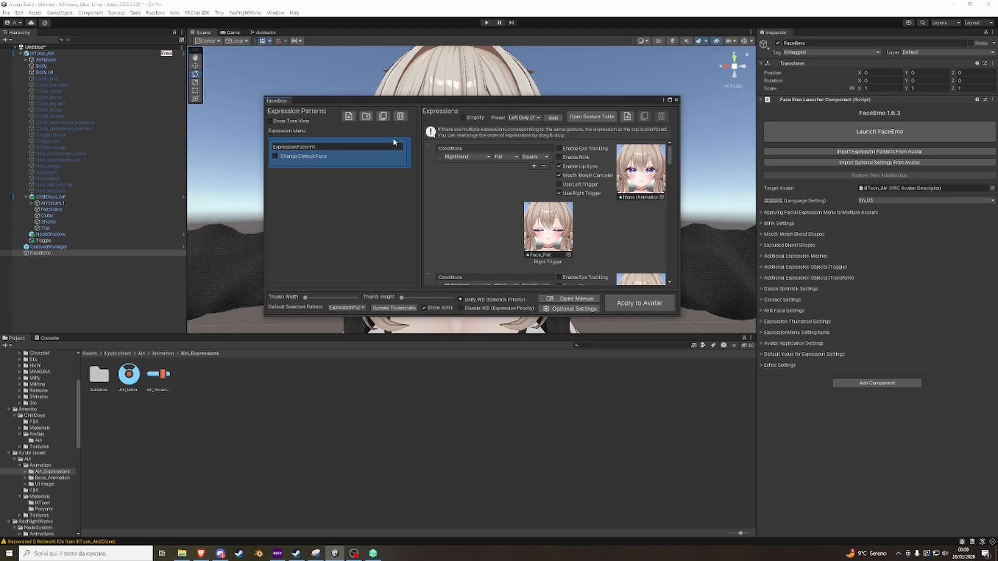
Delete ExpressionPattern1 and add a new expression pattern named Expression1.
left_click(402, 117)
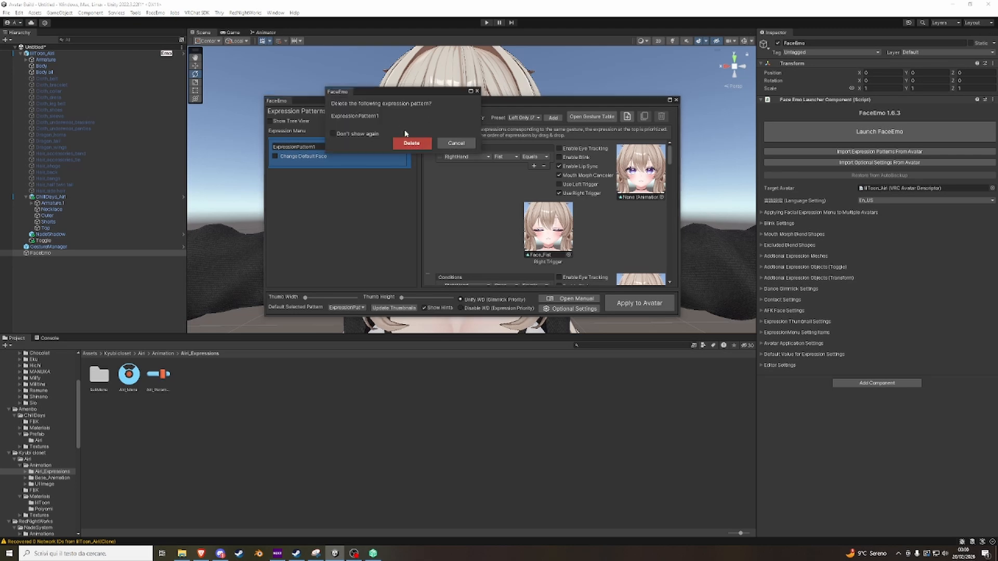
left_click(411, 143)
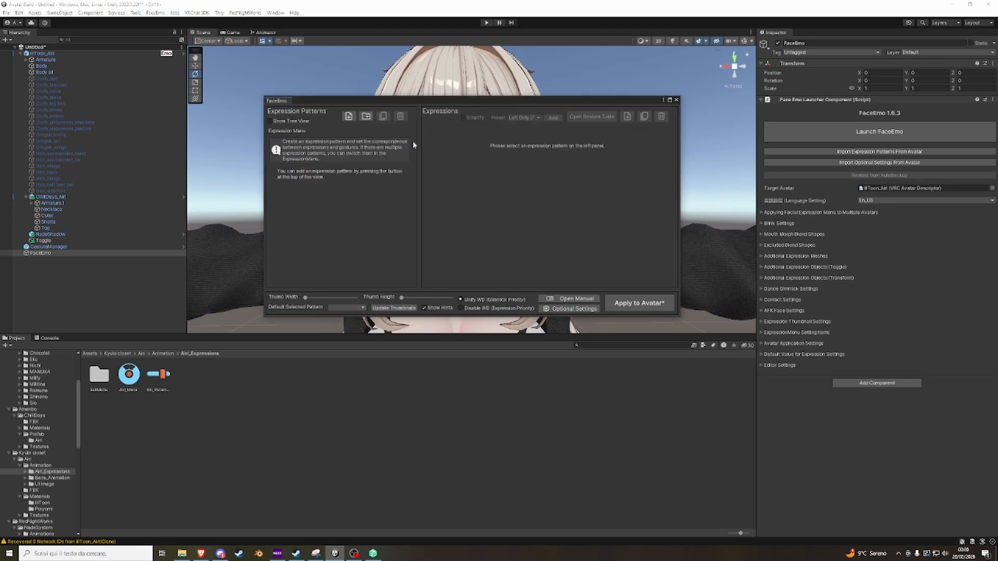
left_click(346, 121)
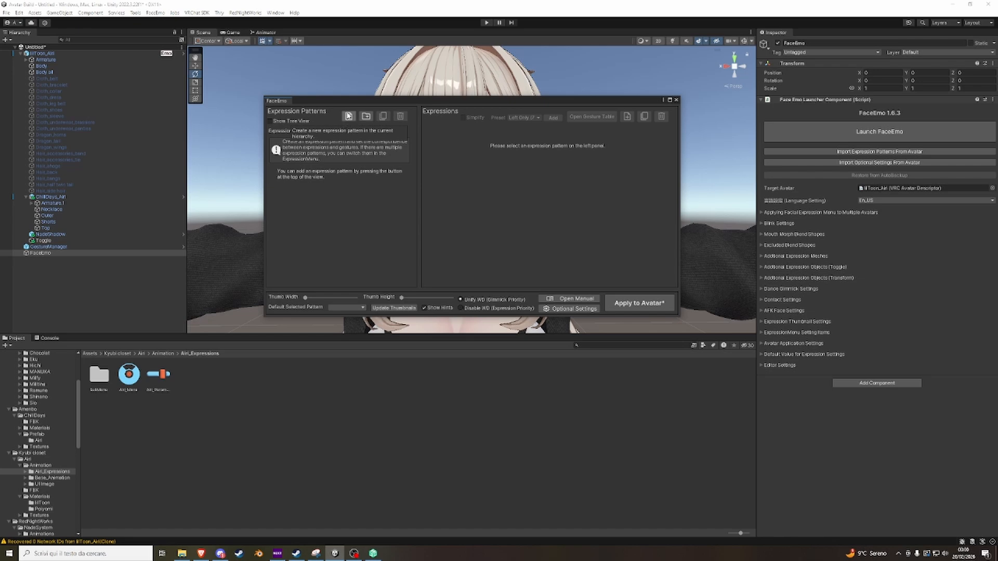
left_click(348, 116)
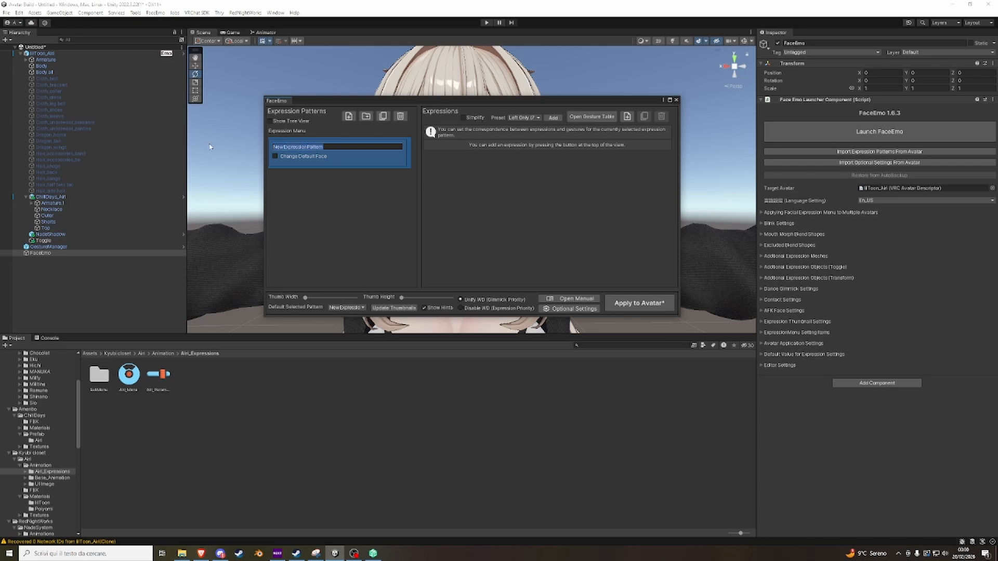
type("Expresssion")
key("BackSpace")
key("BackSpace")
Enable changing the default face for Expression1 and create a new animation clip for it named Default face.
left_click(275, 156)
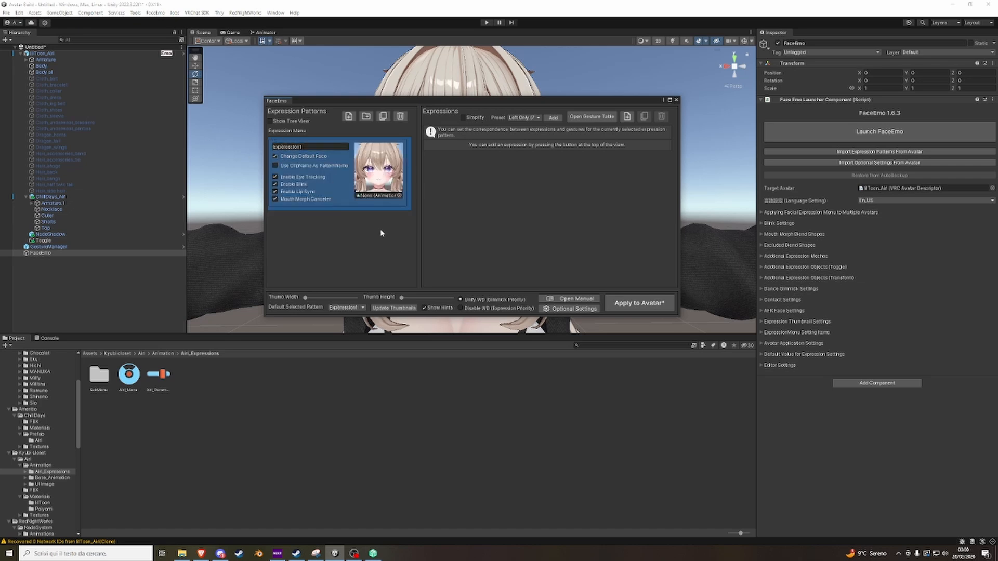
left_click(367, 155)
left_click_drag(451, 103, 420, 164)
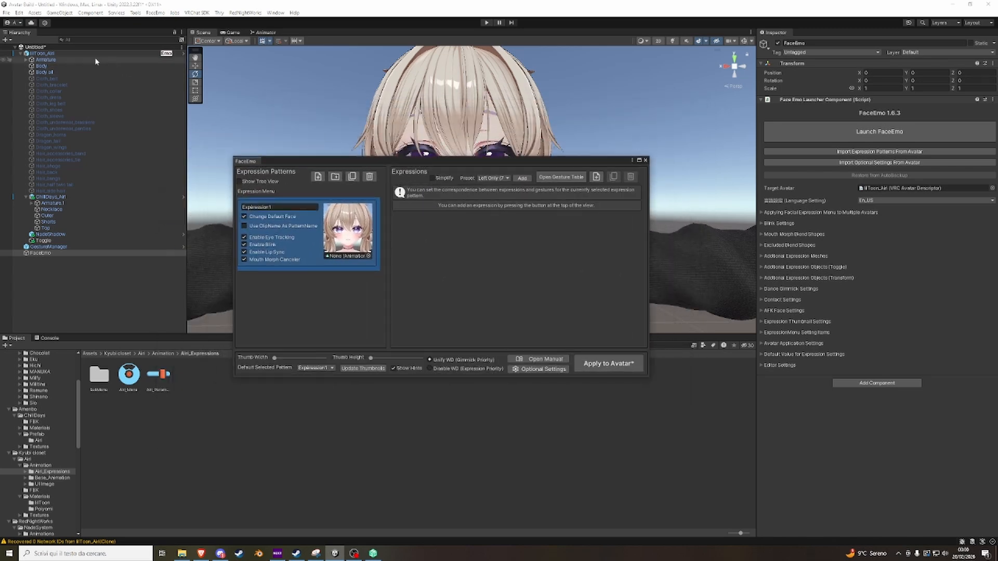
left_click(78, 72)
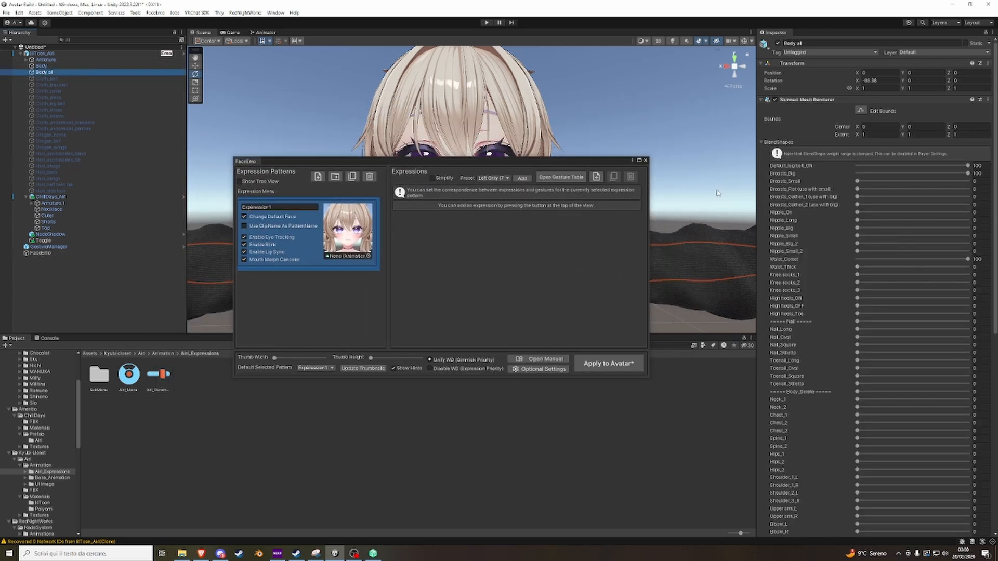
left_click(77, 53)
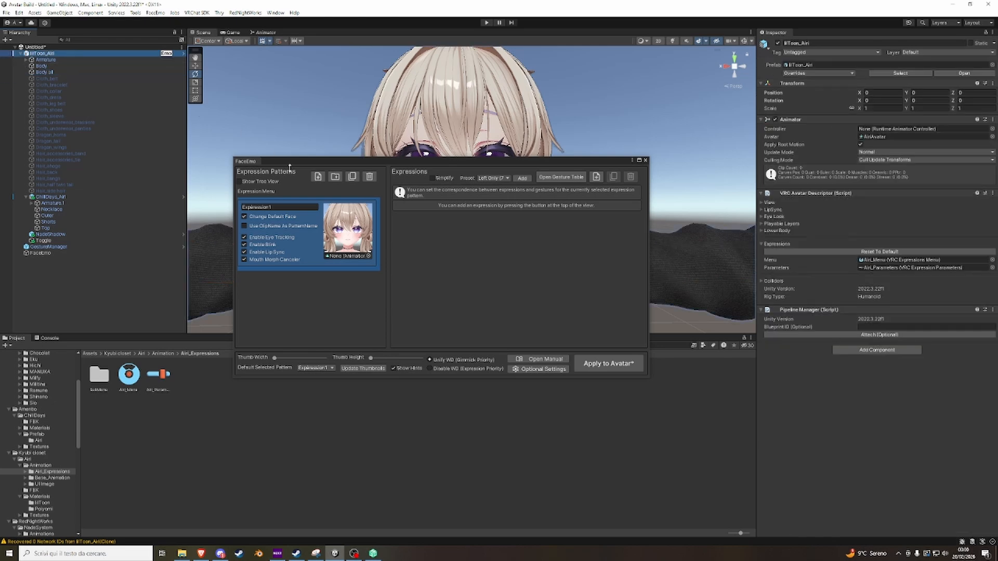
mouse_move(333, 218)
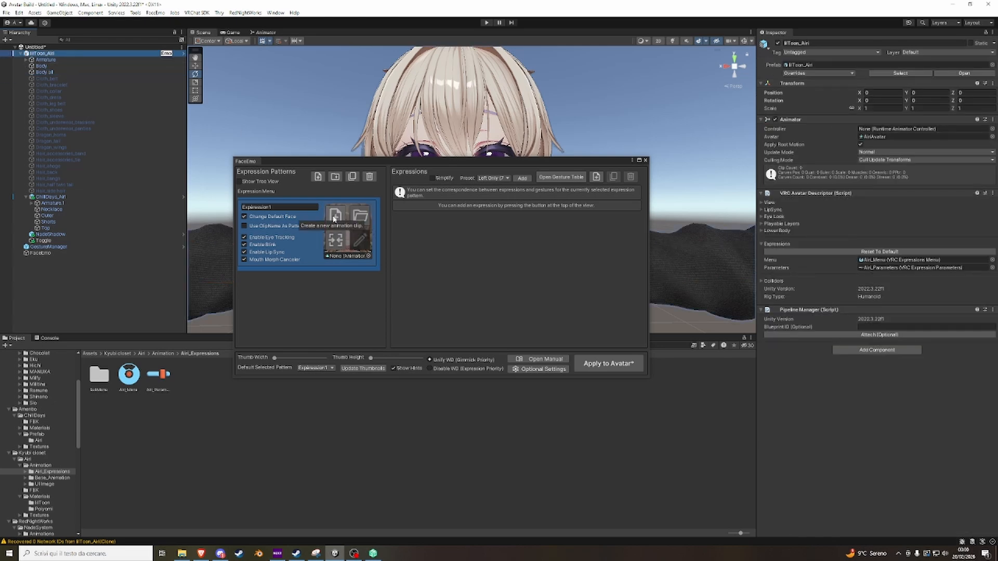
left_click(333, 217)
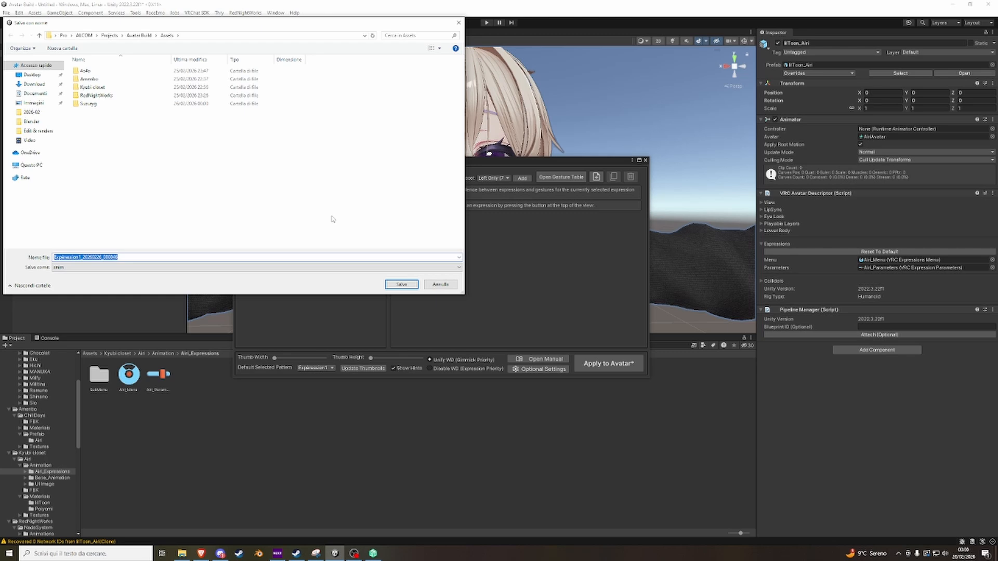
type("Di")
type("fault face")
key("Return")
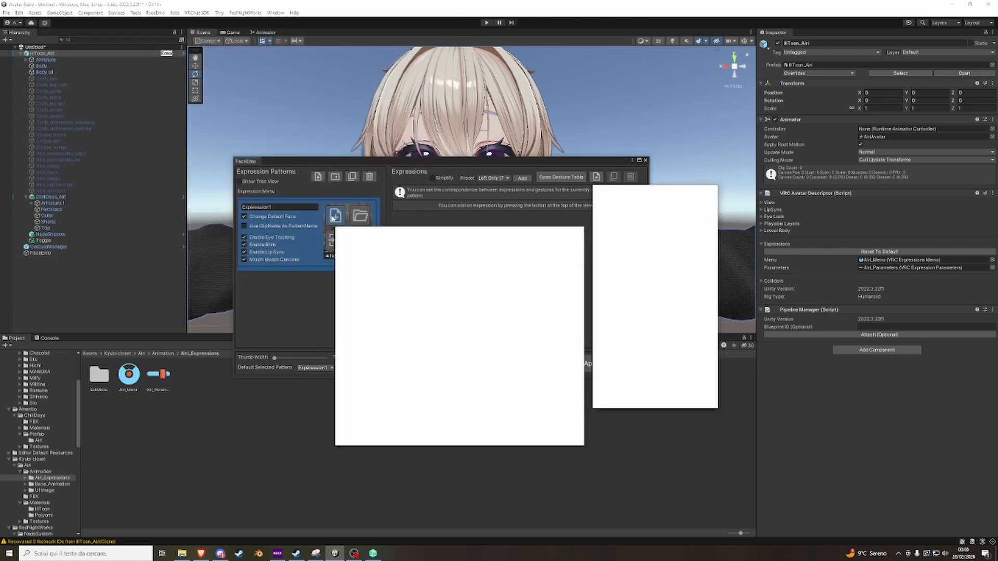
Add the eye_tareme_3 blendshape at 100 to the Default face clip.
scroll(636, 304, "up", 5)
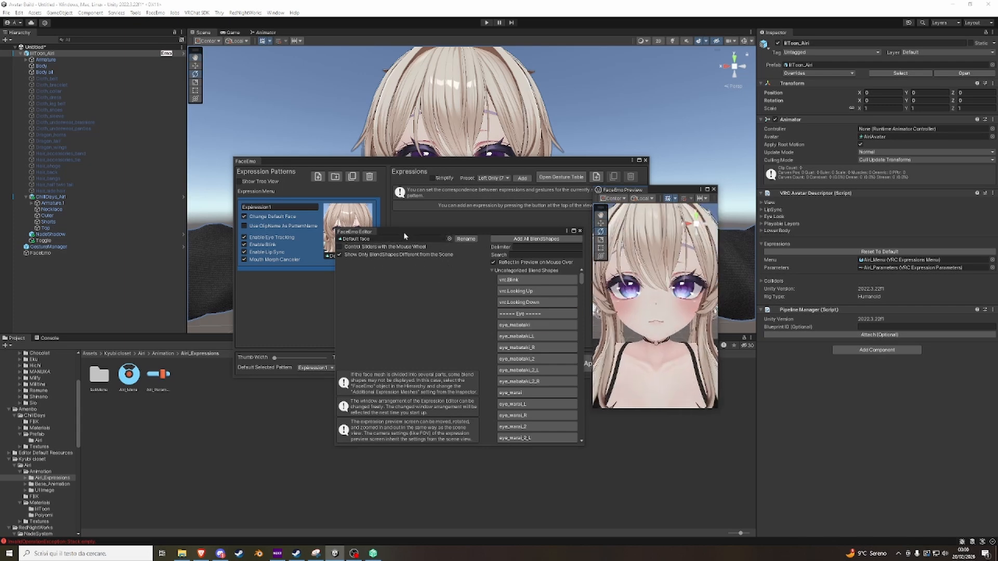
left_click_drag(404, 231, 391, 193)
scroll(502, 296, "down", 5)
scroll(504, 293, "down", 5)
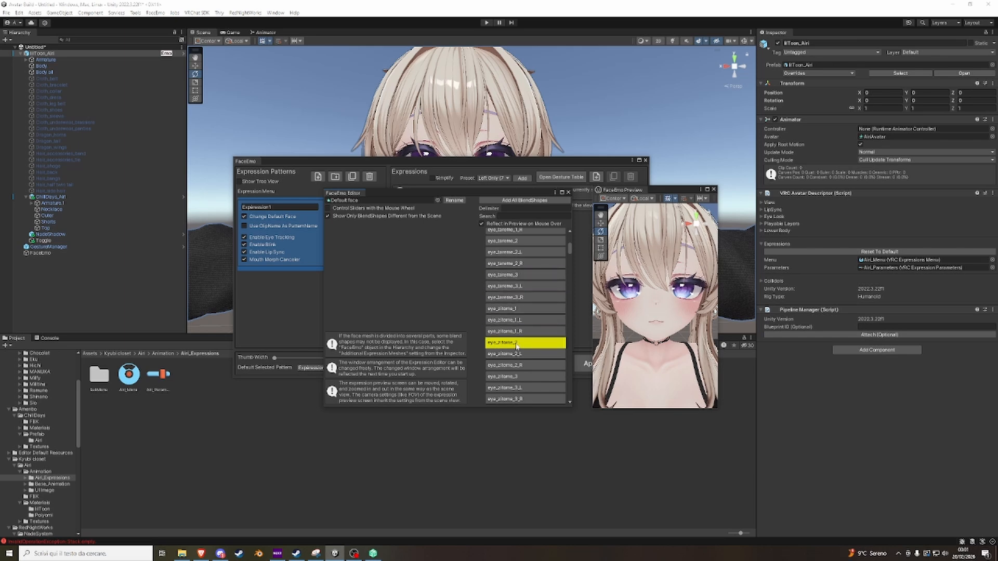
left_click(526, 277)
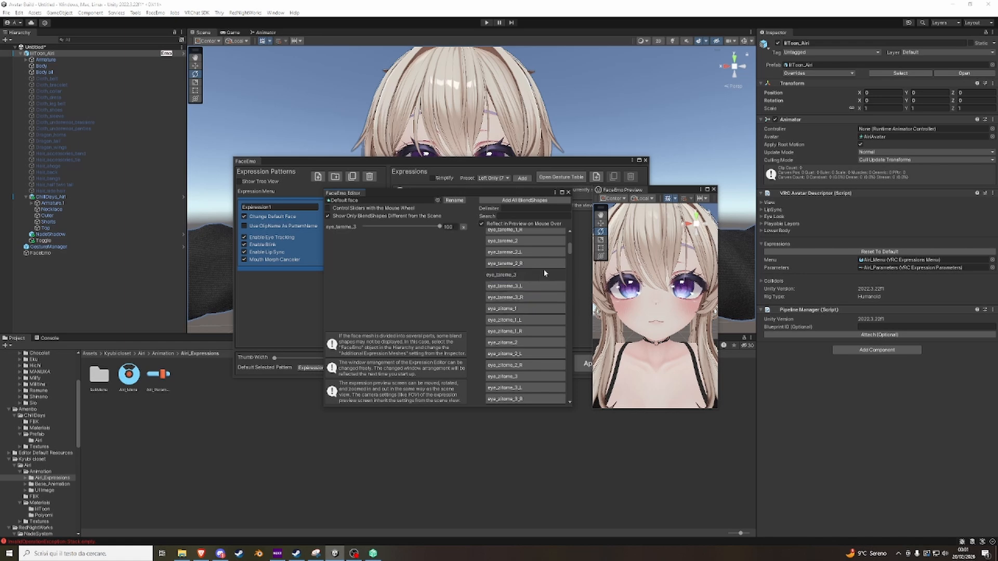
Add the mouth_straight blendshape at 100 to the Default face clip.
scroll(569, 246, "down", 5)
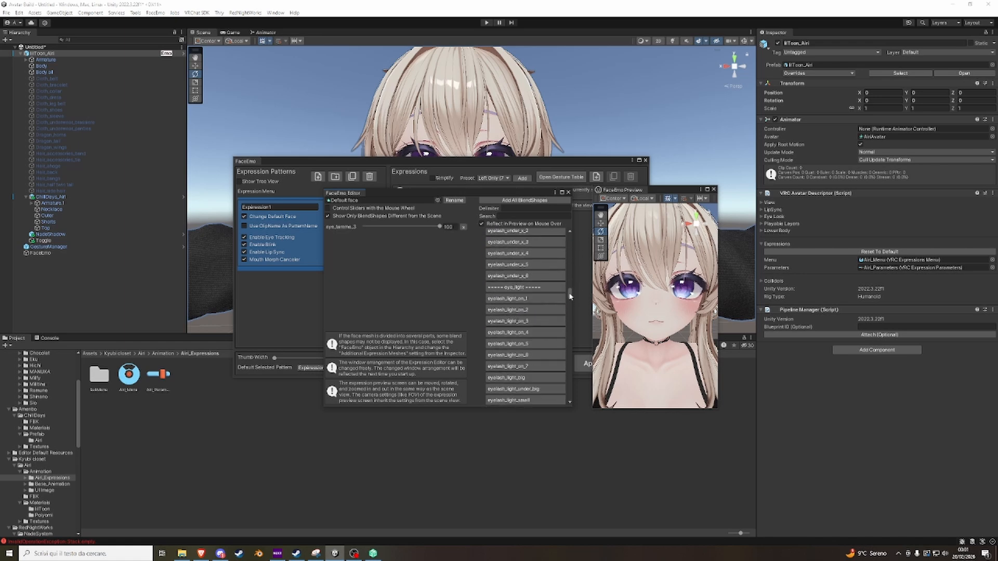
scroll(527, 336, "down", 8)
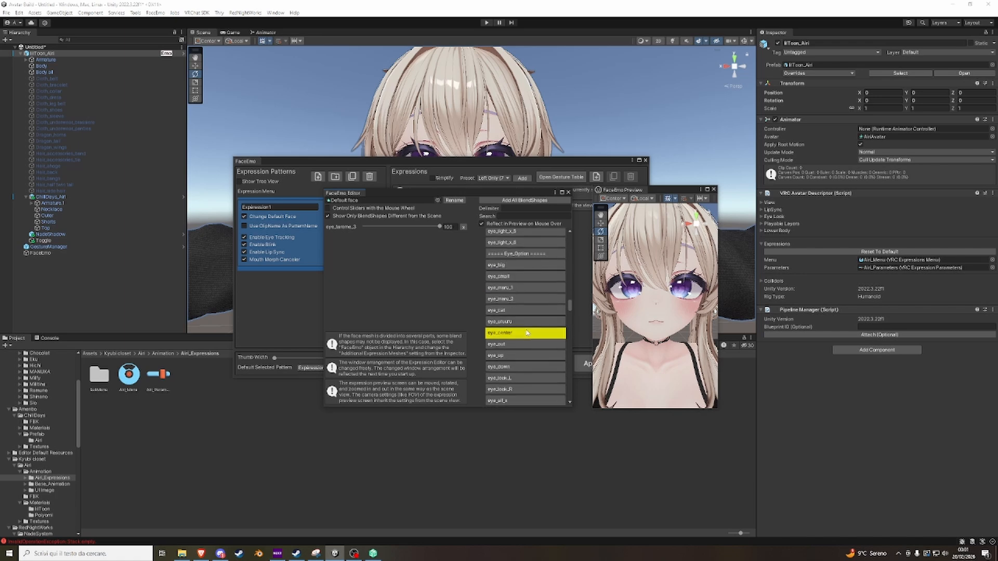
scroll(525, 339, "down", 6)
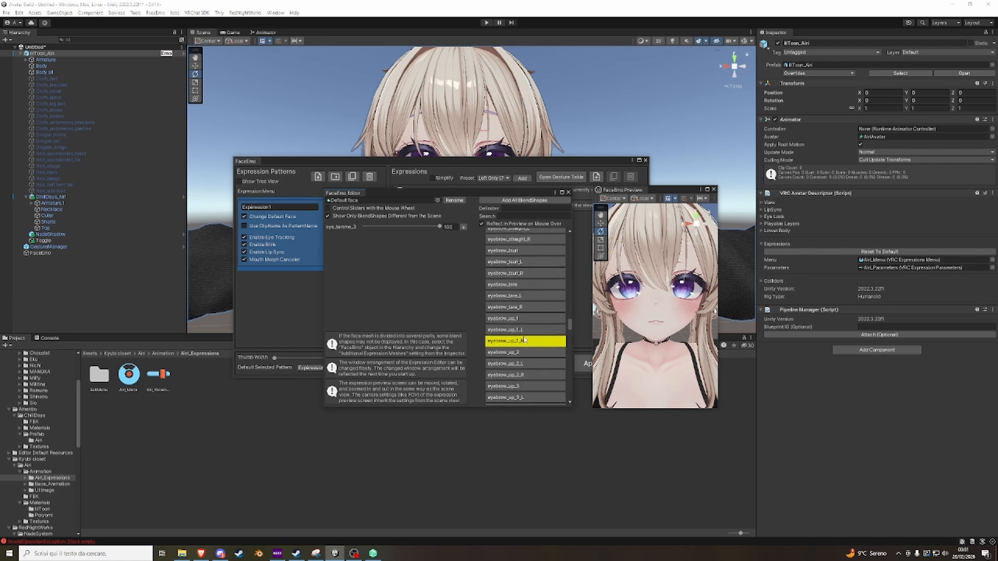
scroll(517, 332, "down", 10)
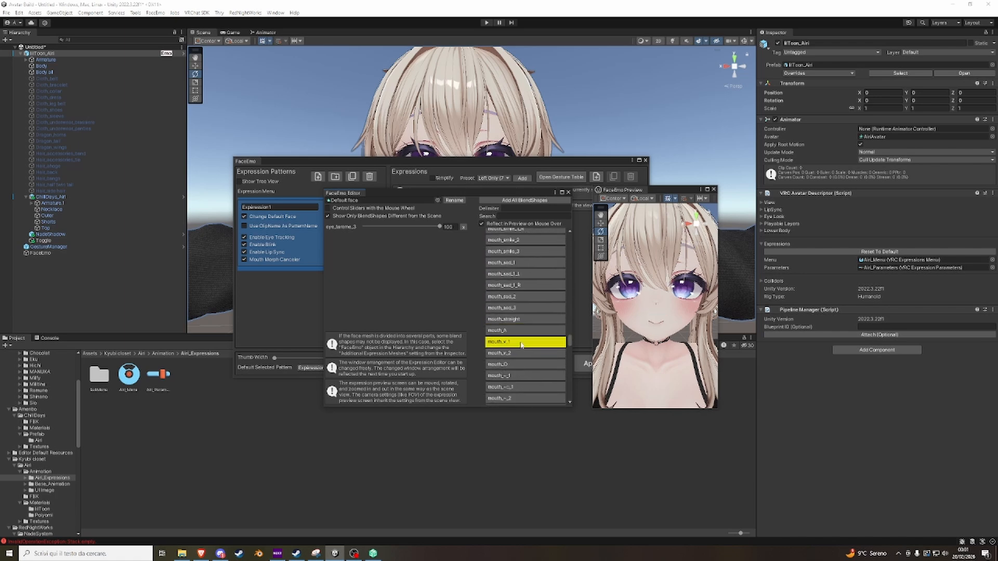
scroll(514, 338, "down", 1)
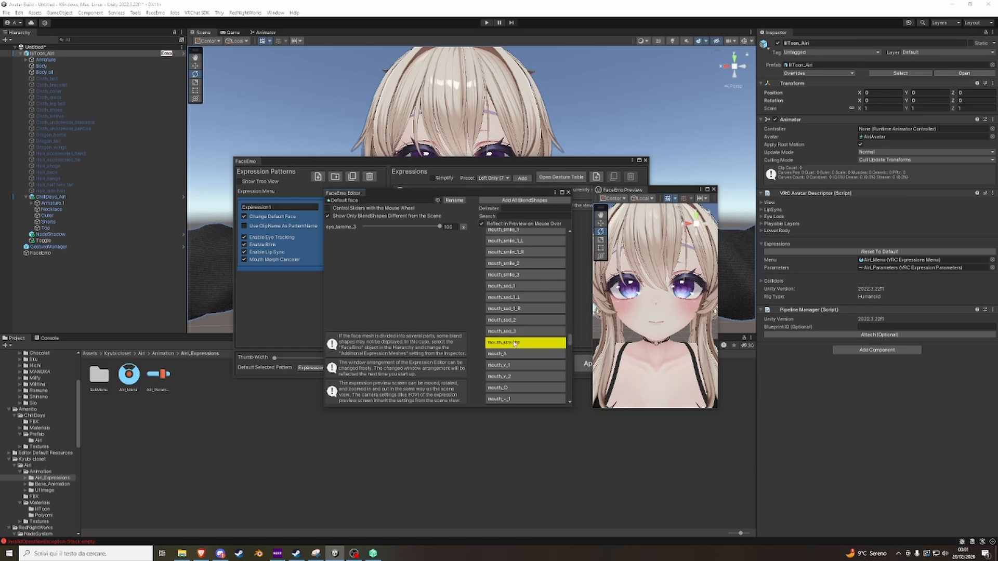
left_click(513, 343)
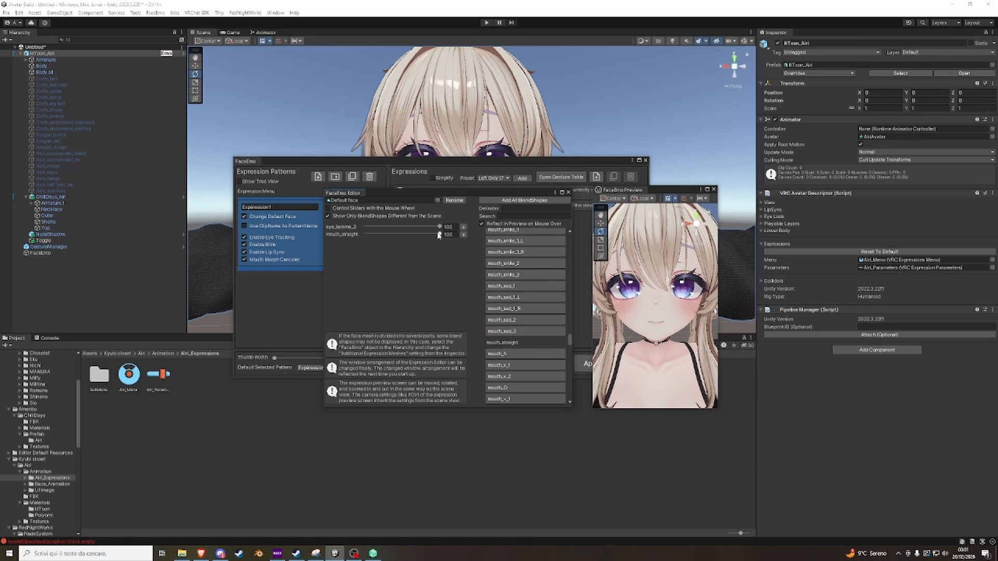
left_click_drag(439, 234, 638, 279)
Inspect the default face in the expression preview, and close the preview and the expression editor.
right_click_drag(653, 311, 654, 350)
scroll(656, 323, "up", 3)
scroll(658, 329, "down", 4)
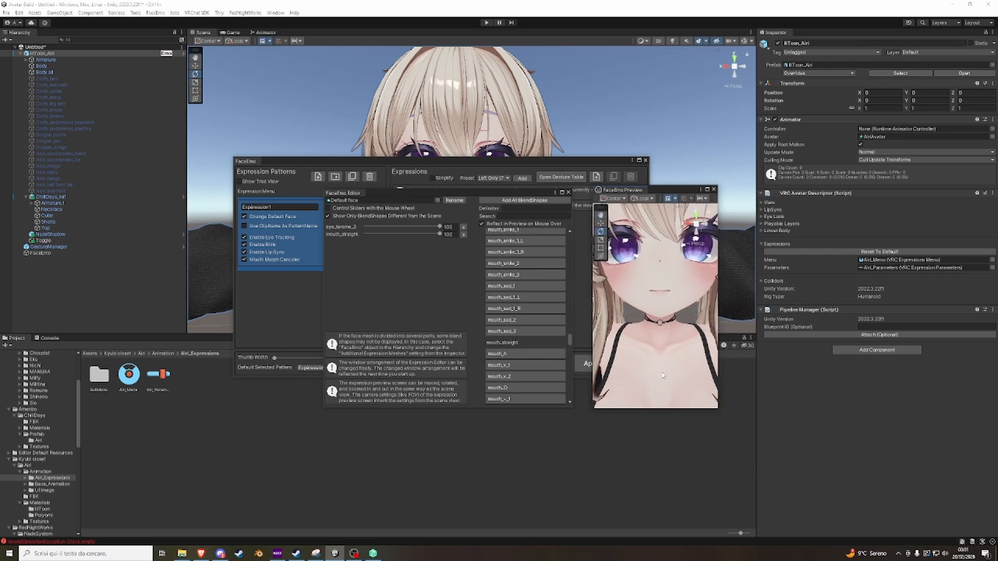
scroll(658, 376, "down", 4)
scroll(655, 350, "up", 3)
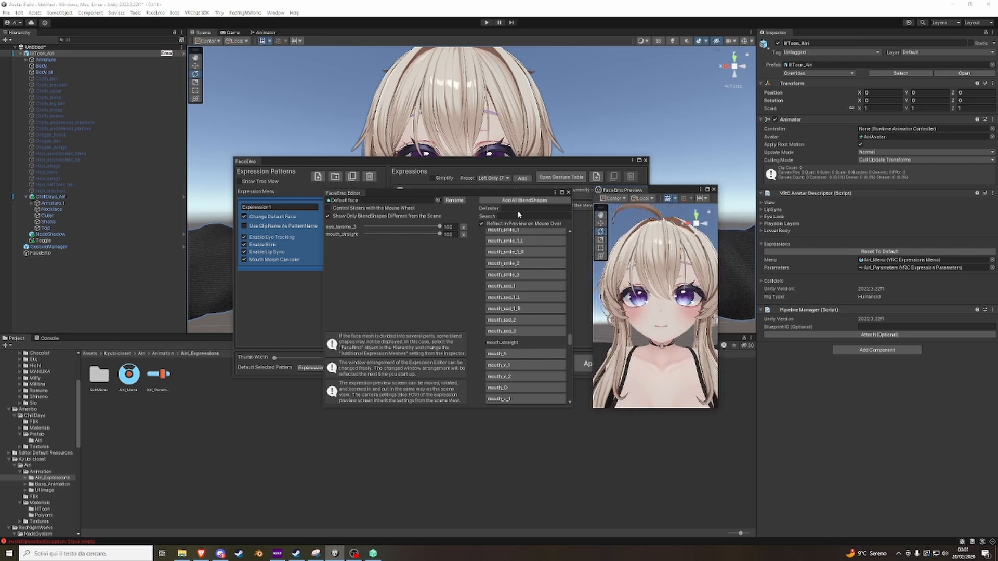
left_click(714, 189)
left_click(568, 192)
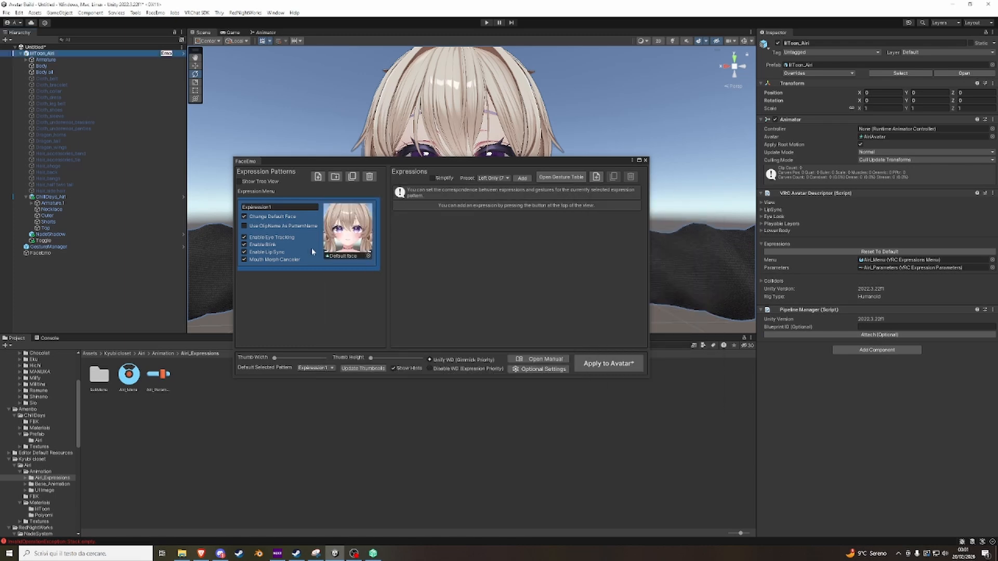
Add the Left Only (7 Patterns) facial expression preset to Expression1.
mouse_move(365, 225)
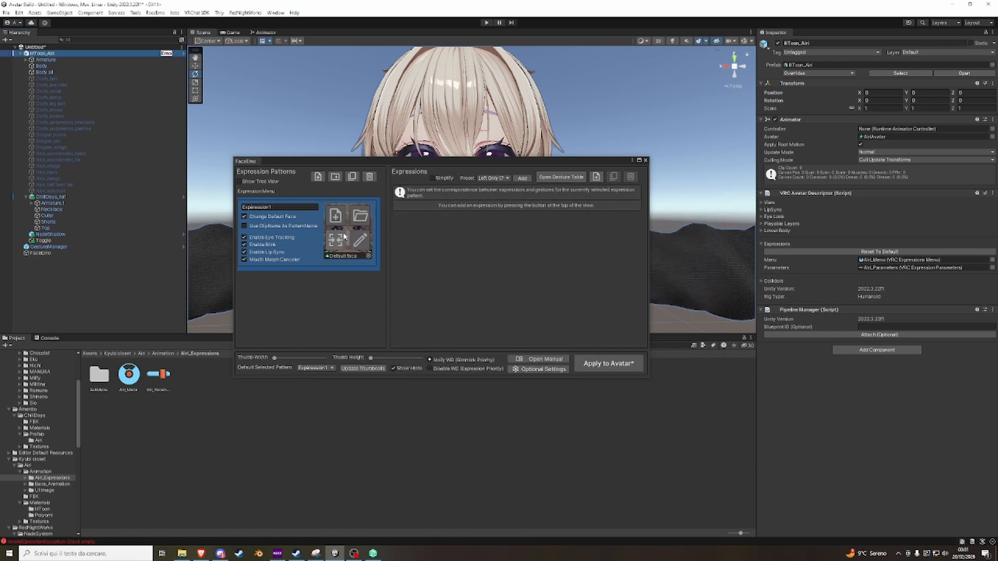
mouse_move(351, 243)
left_click_drag(489, 164, 464, 195)
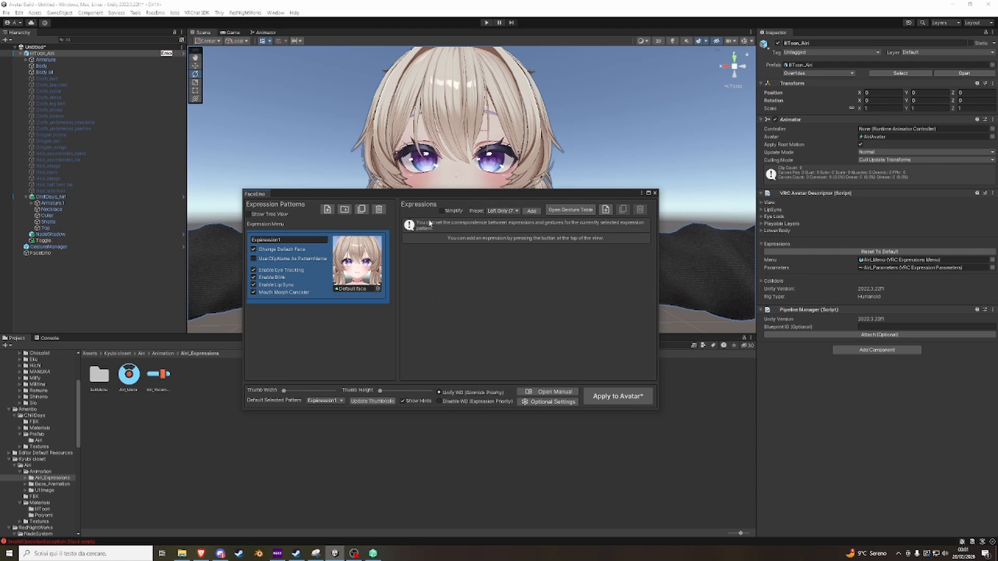
left_click(531, 211)
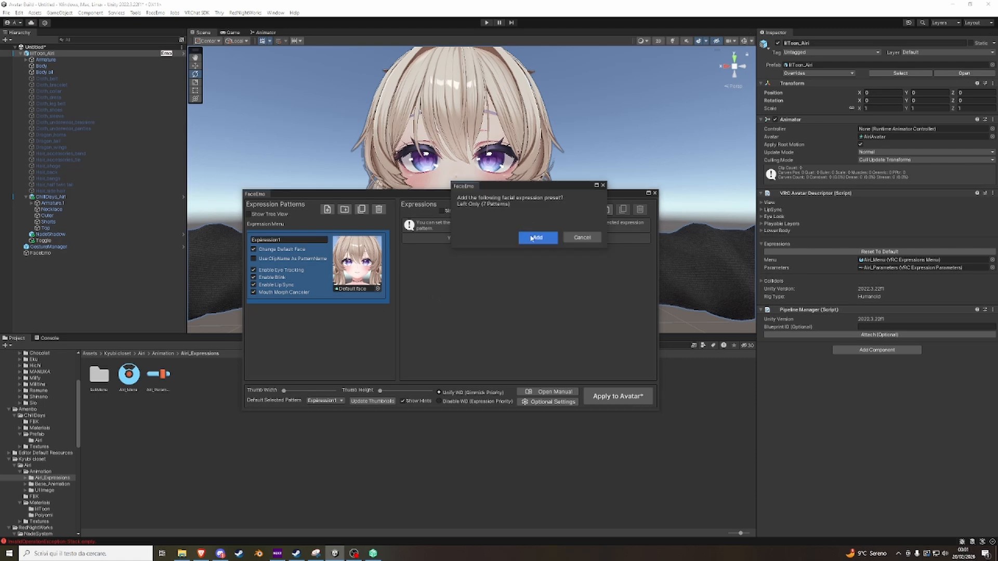
left_click(577, 237)
left_click(531, 211)
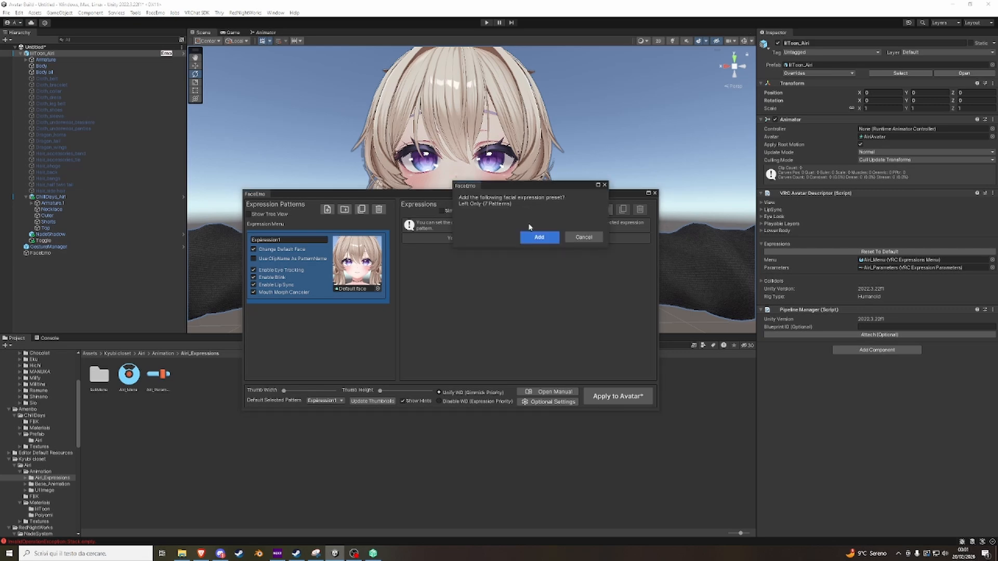
left_click(536, 236)
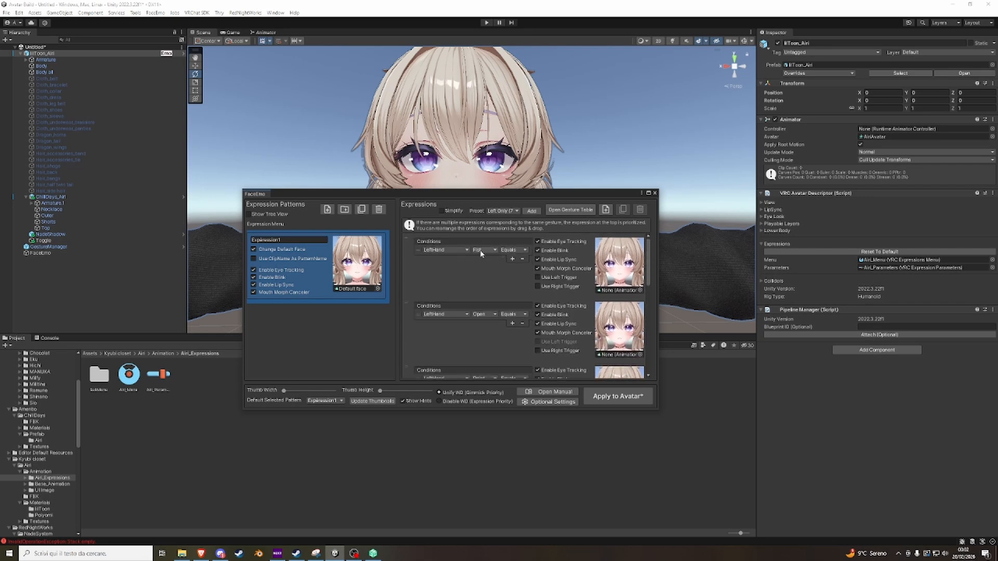
Change the hand condition of the Fist and Open gesture expressions to RightHand.
scroll(480, 322, "down", 3)
scroll(480, 322, "down", 10)
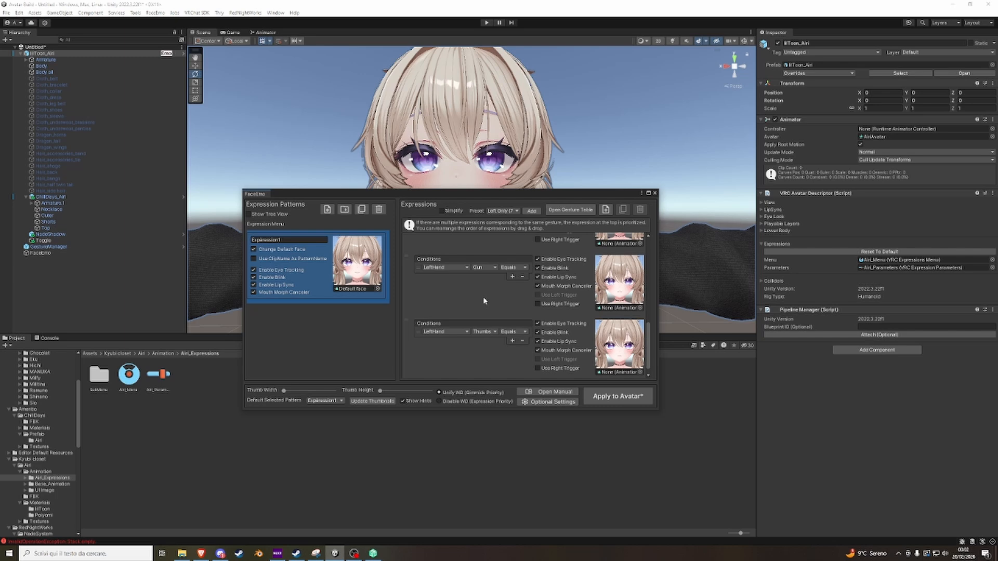
scroll(500, 293, "down", 5)
scroll(484, 307, "up", 20)
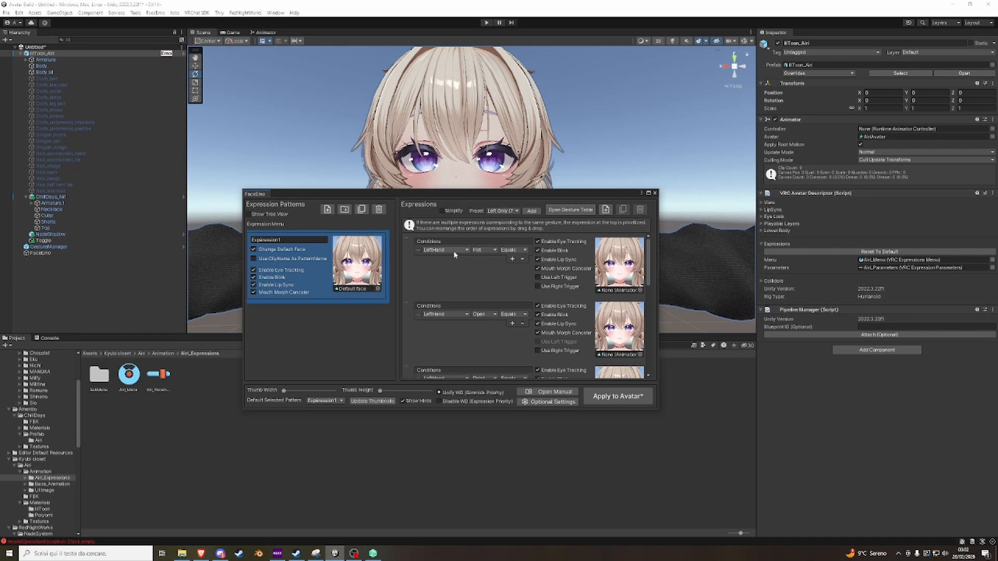
left_click(453, 252)
left_click(448, 266)
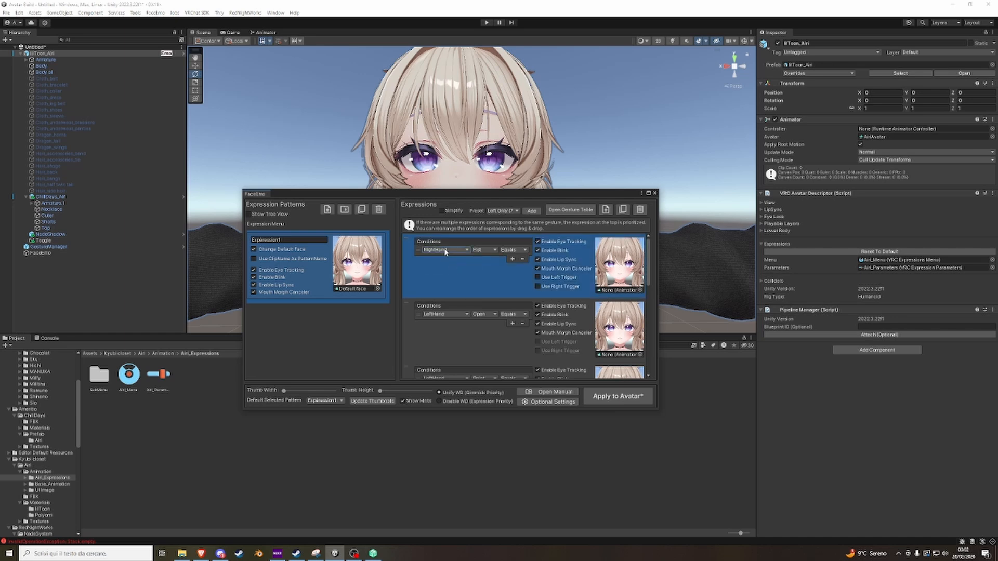
left_click(447, 314)
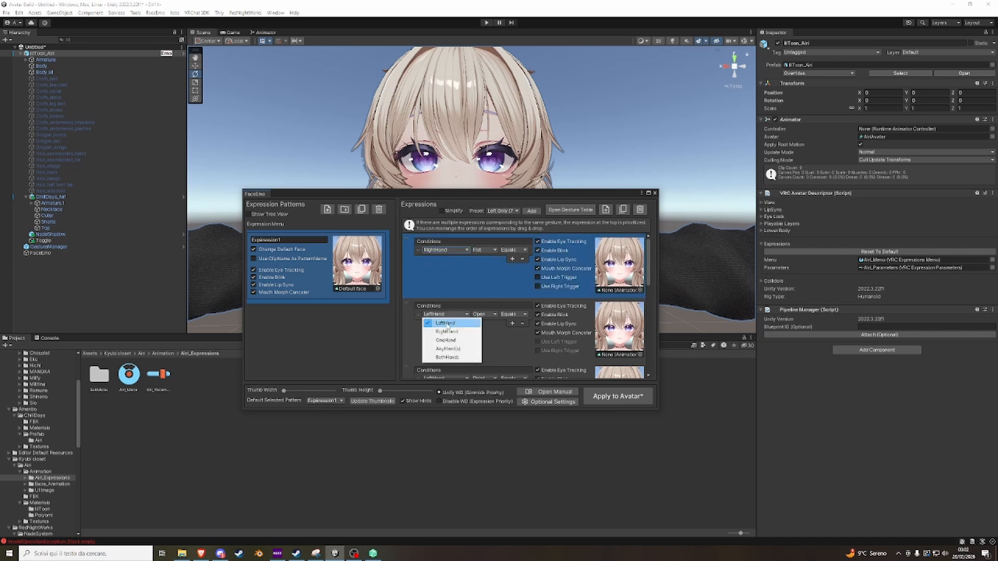
left_click(450, 329)
left_click(480, 270)
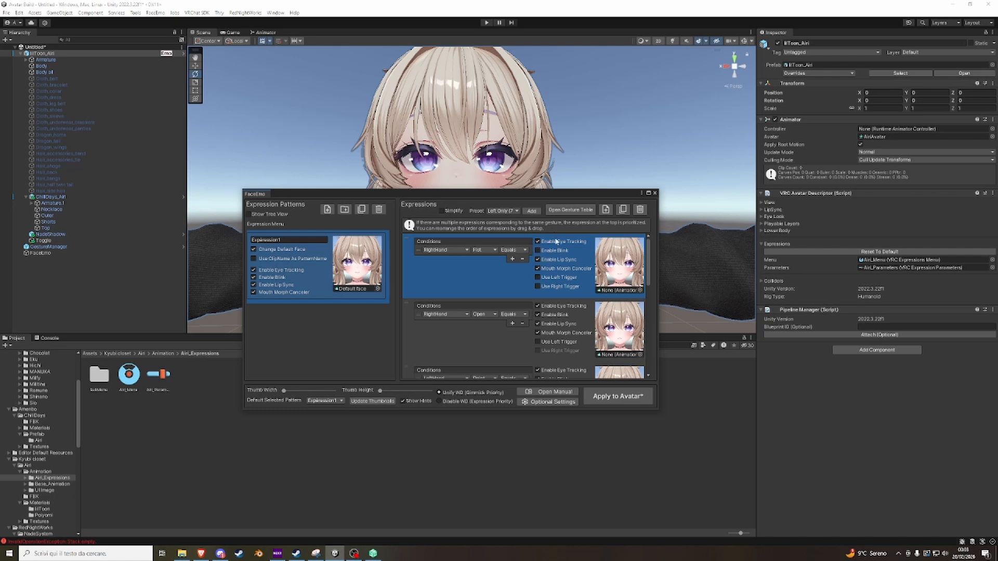
Create a new expression clip named Happy for the RightHand Fist gesture.
scroll(539, 250, "down", 1)
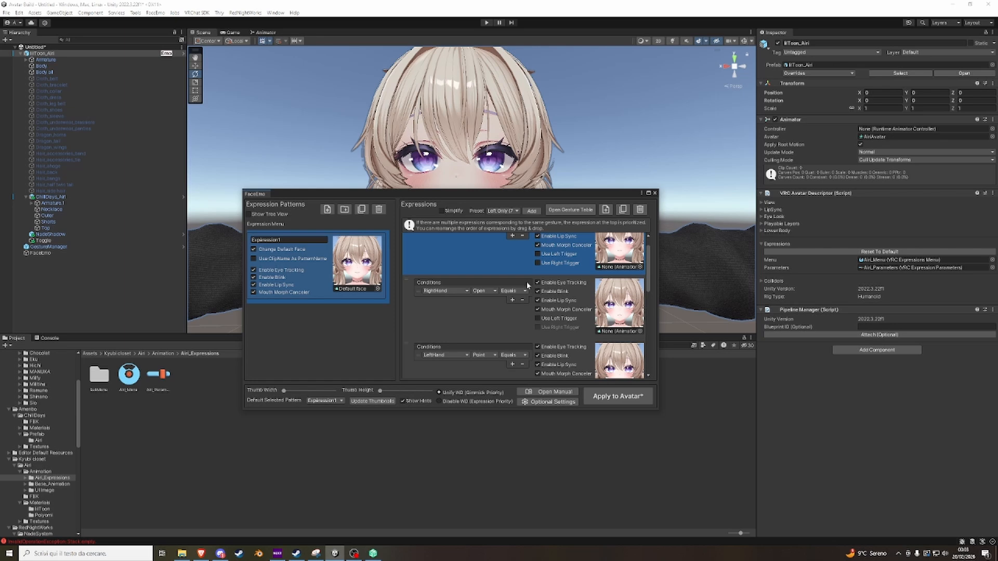
scroll(498, 253, "up", 1)
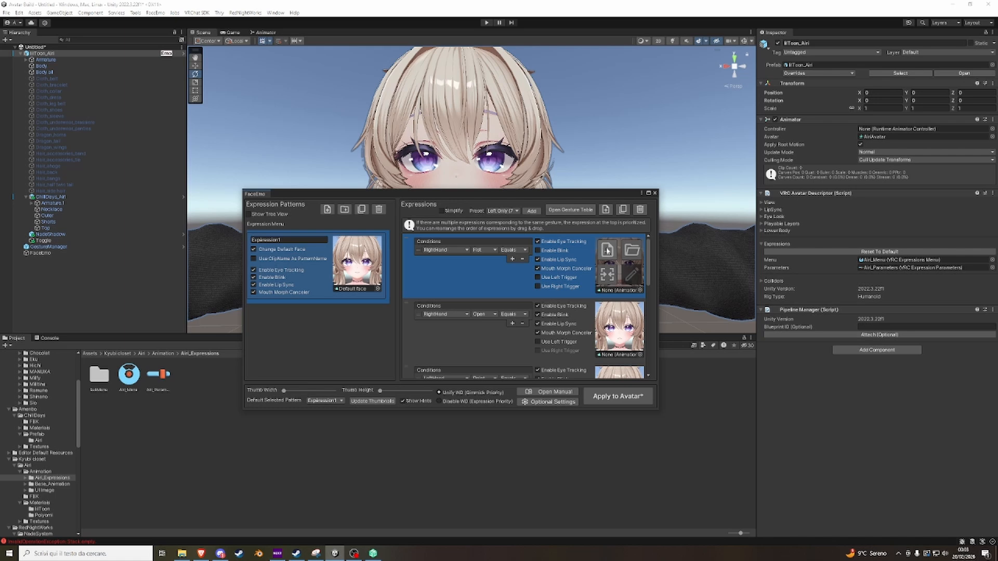
left_click(605, 250)
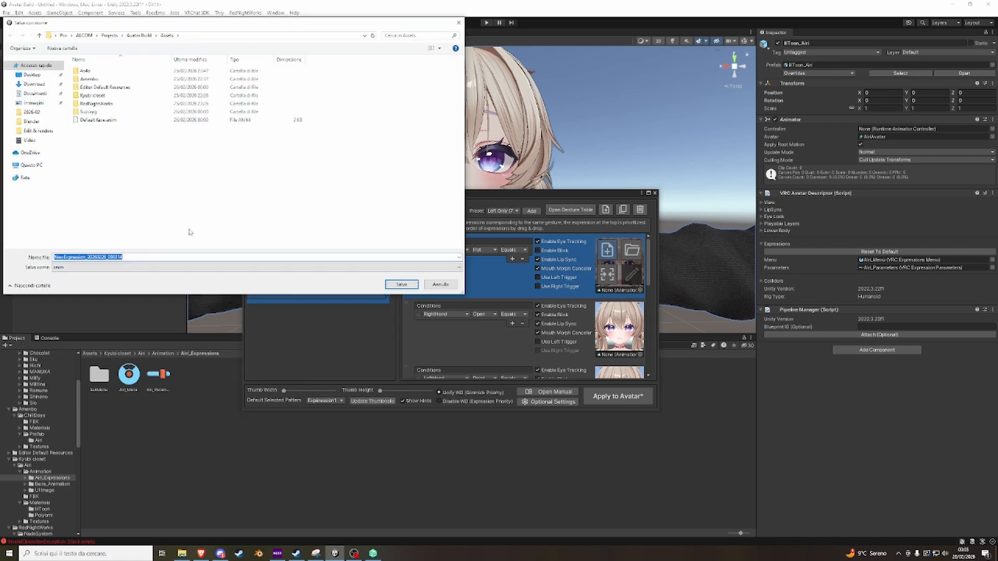
type("Happy")
left_click(401, 284)
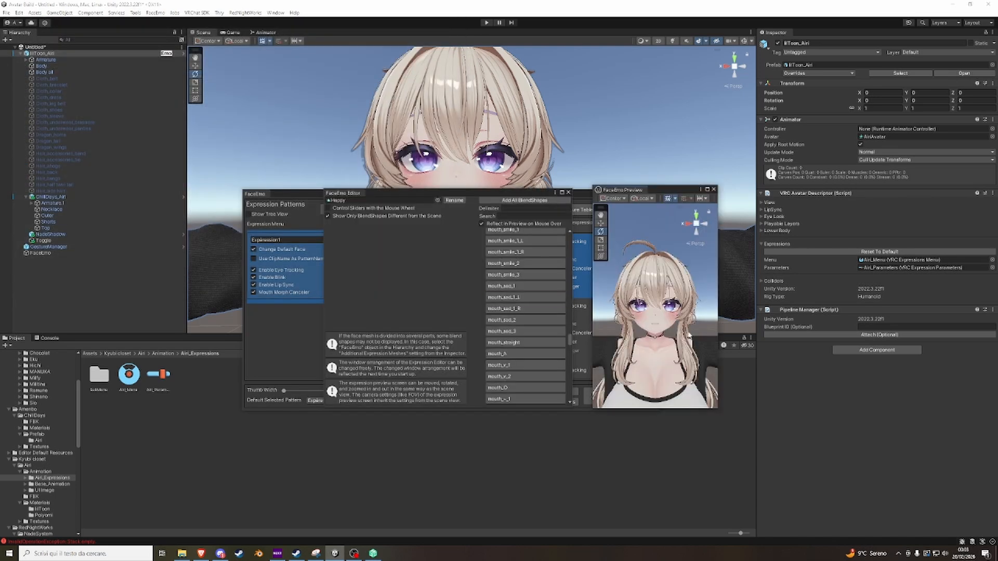
Add the mouth_smile_1 and eye_warai blendshapes at 100 to the Happy clip.
scroll(520, 282, "up", 4)
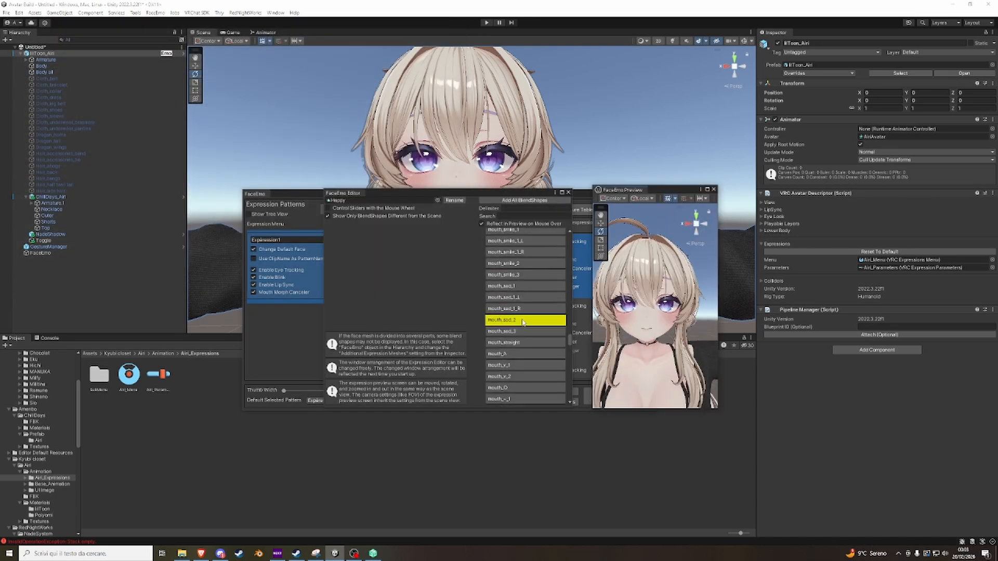
left_click(517, 278)
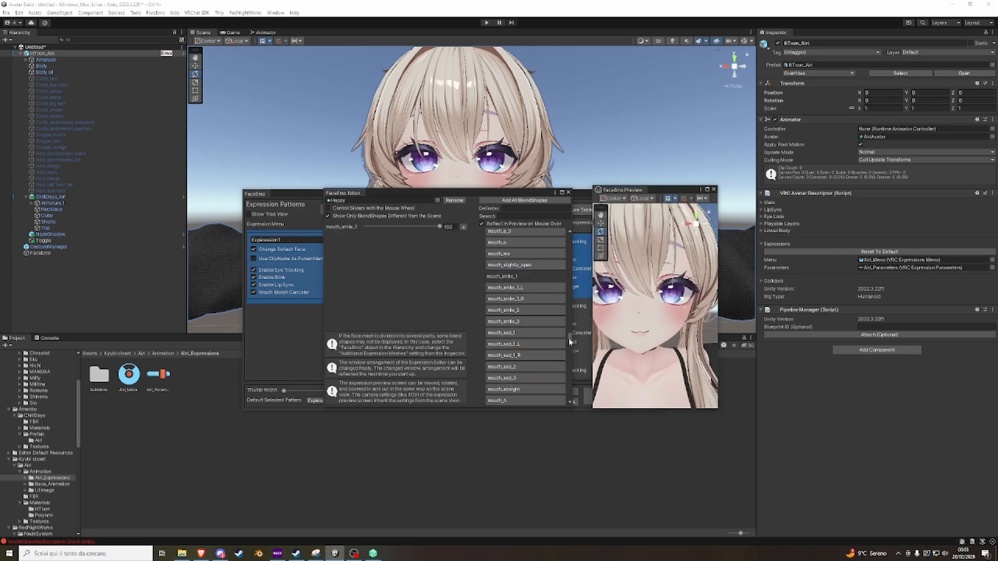
scroll(525, 312, "up", 10)
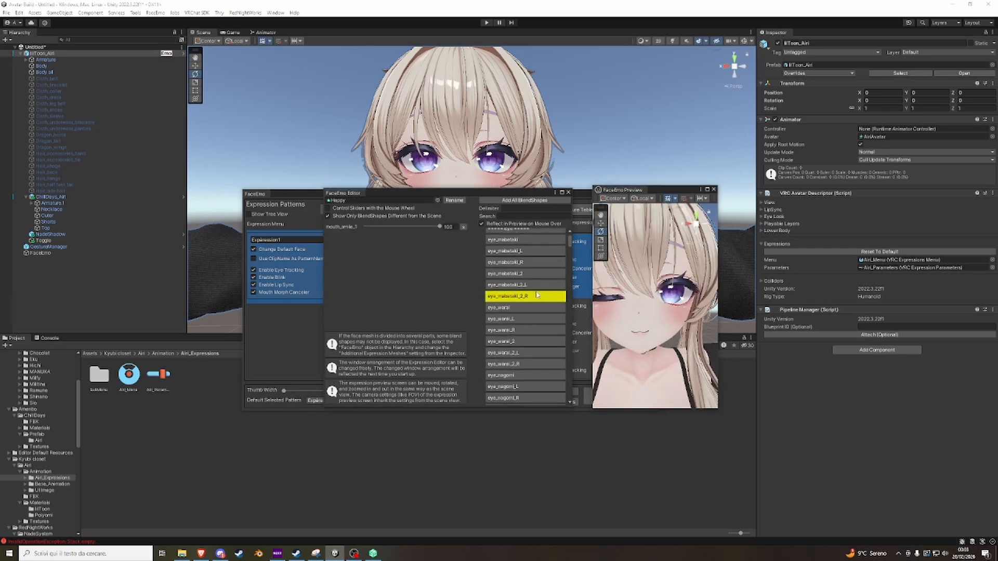
scroll(517, 291, "down", 2)
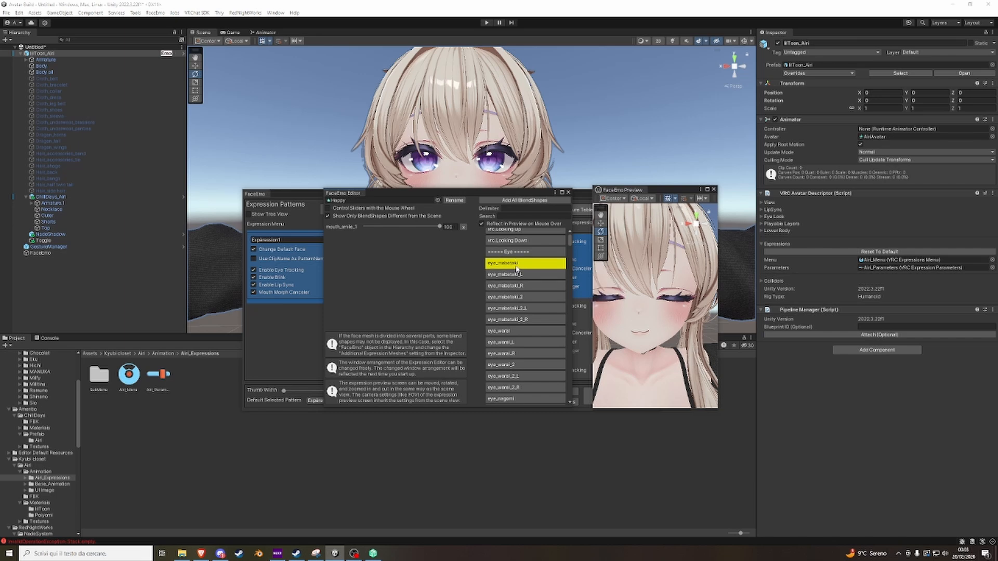
left_click(510, 331)
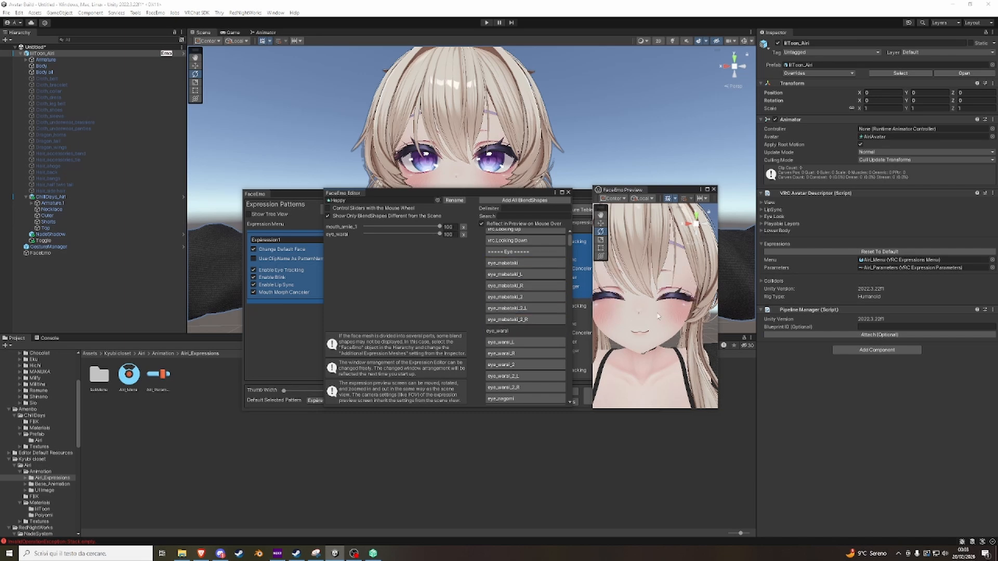
Check the Happy face in the expression preview, and close the expression editor and the preview.
scroll(641, 331, "down", 6)
scroll(640, 330, "up", 6)
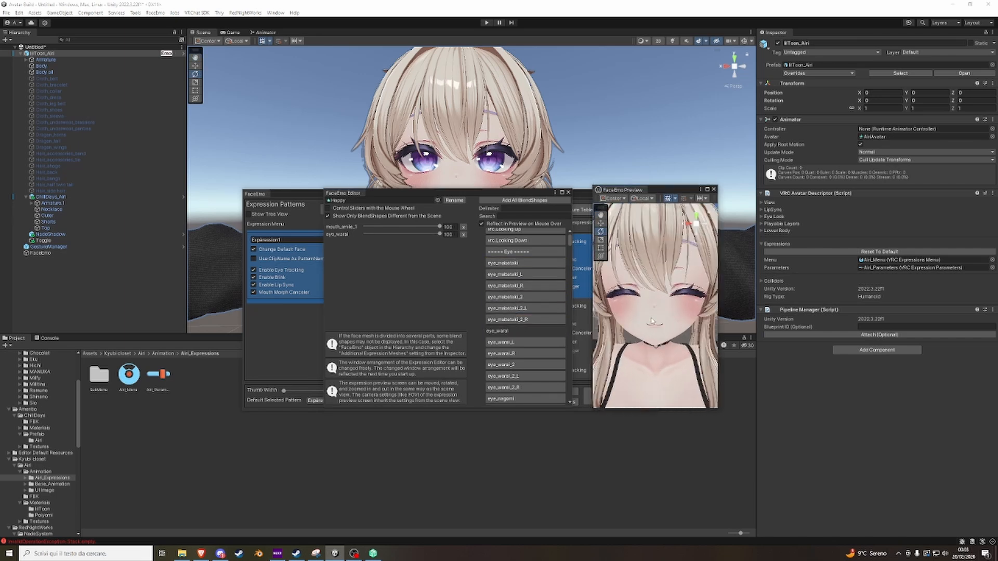
left_click(568, 193)
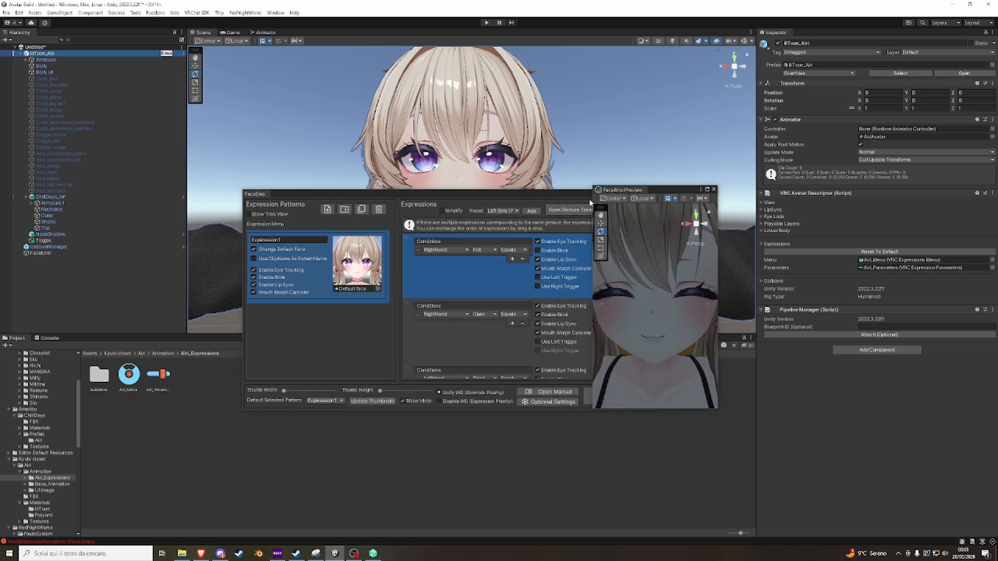
left_click(714, 190)
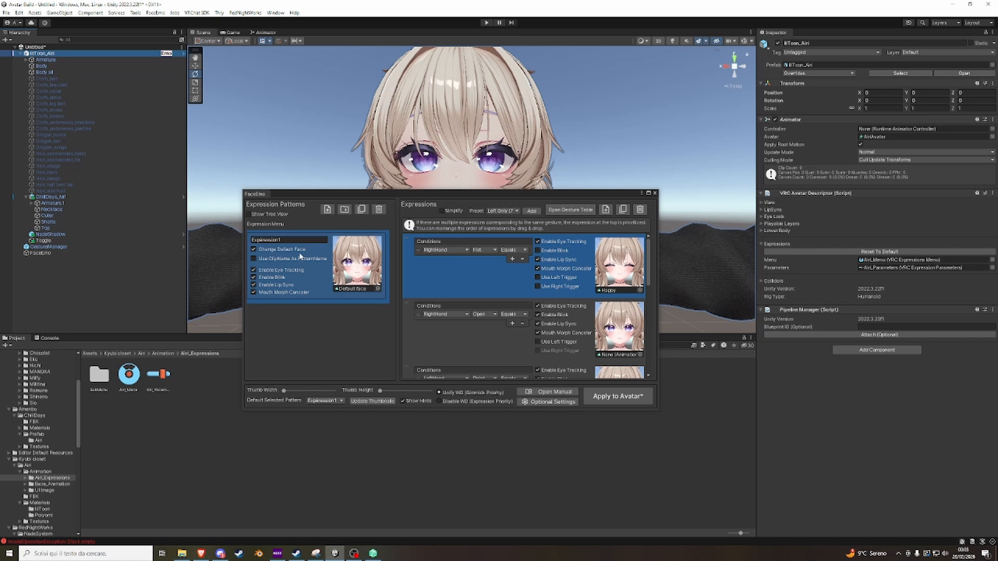
Assign the existing Default face.anim clip to the RightHand Open gesture expression.
mouse_move(335, 272)
scroll(572, 326, "down", 1)
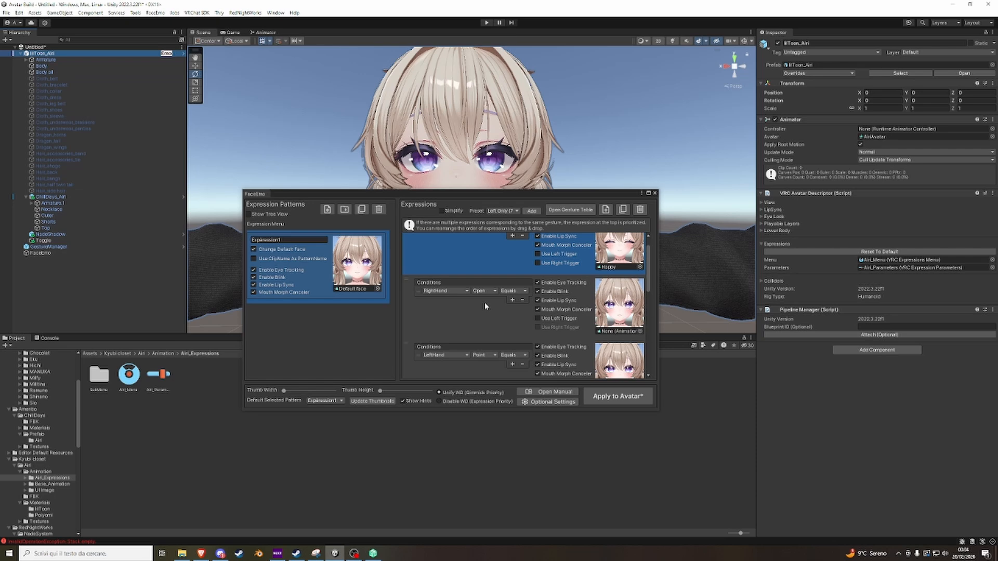
mouse_move(607, 292)
left_click(629, 293)
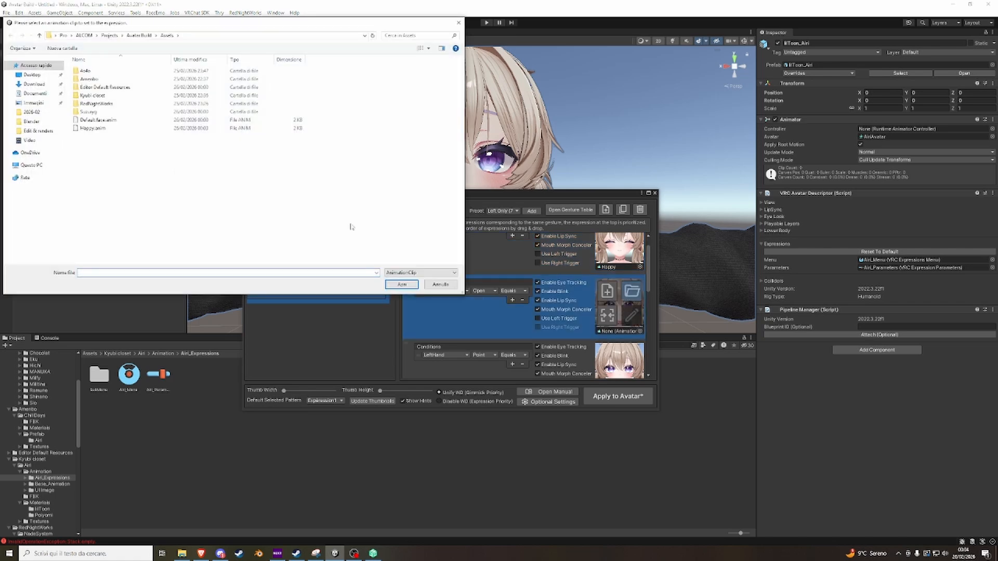
left_click(99, 120)
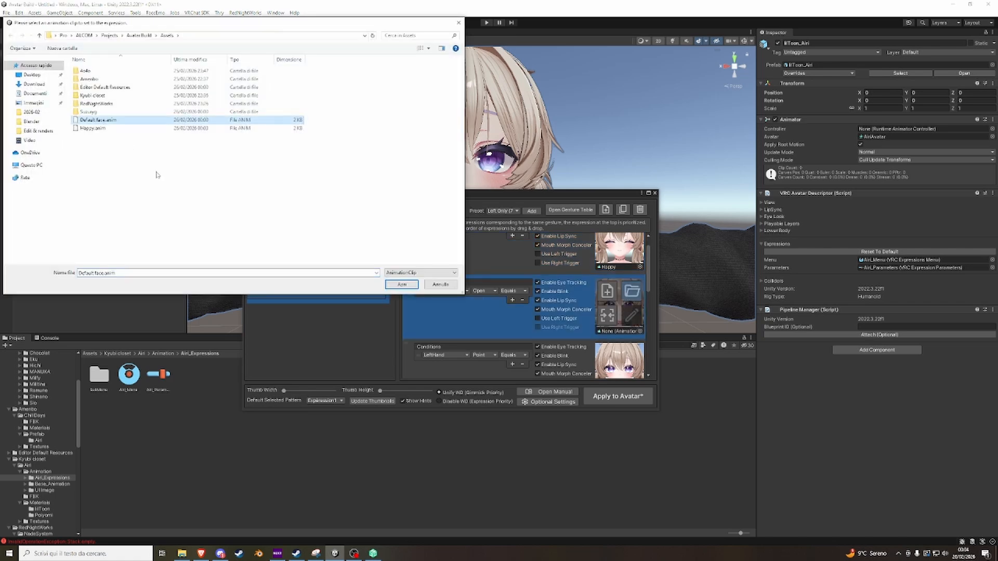
left_click(402, 285)
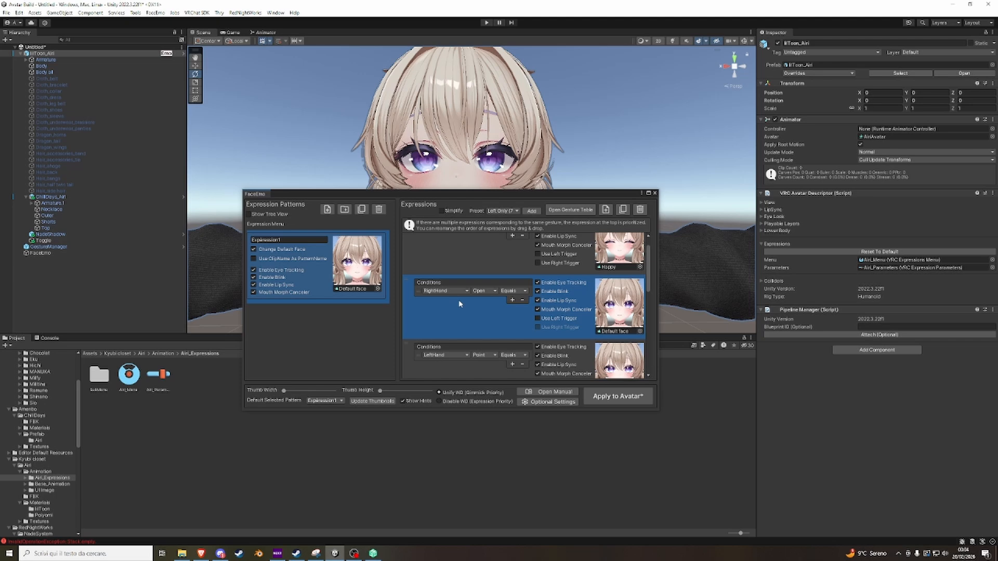
Apply the facial expression menu to the avatar and close the FaceEmo window.
scroll(572, 308, "down", 5)
scroll(572, 308, "up", 5)
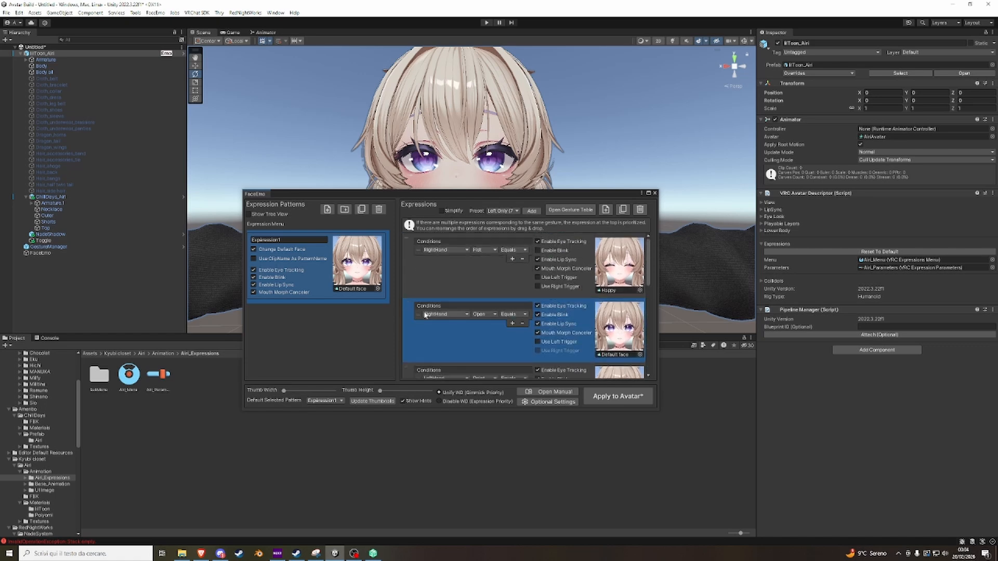
left_click(615, 398)
left_click(485, 325)
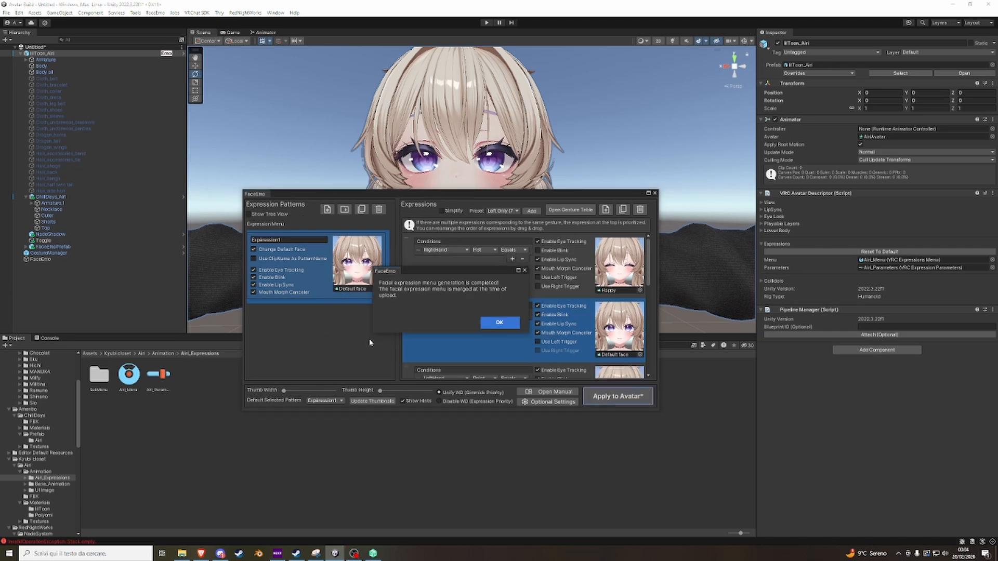
left_click(492, 323)
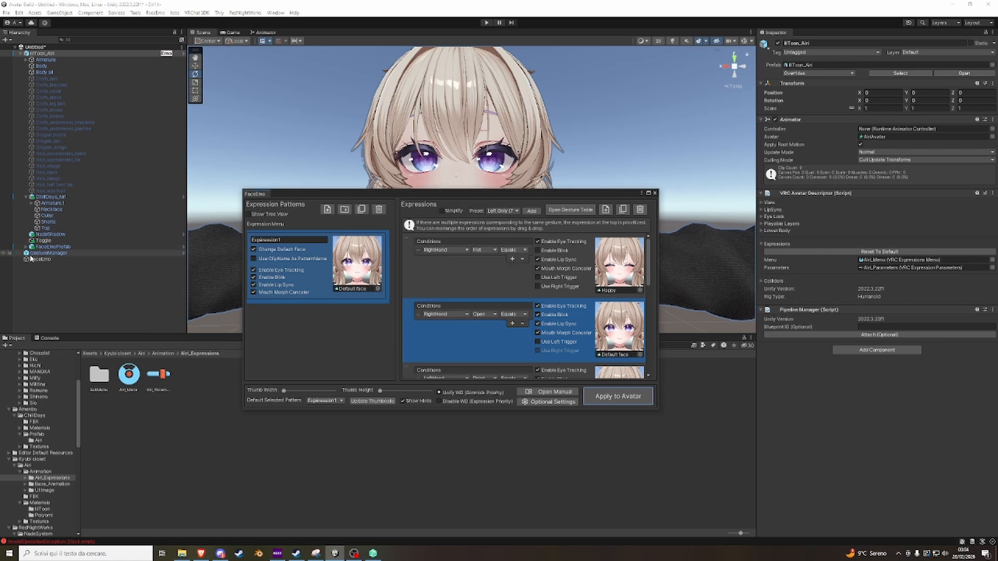
left_click(655, 193)
Examine the components of the FaceEmoPrefab object under the avatar and look over the avatar's face in the scene.
left_click(62, 253)
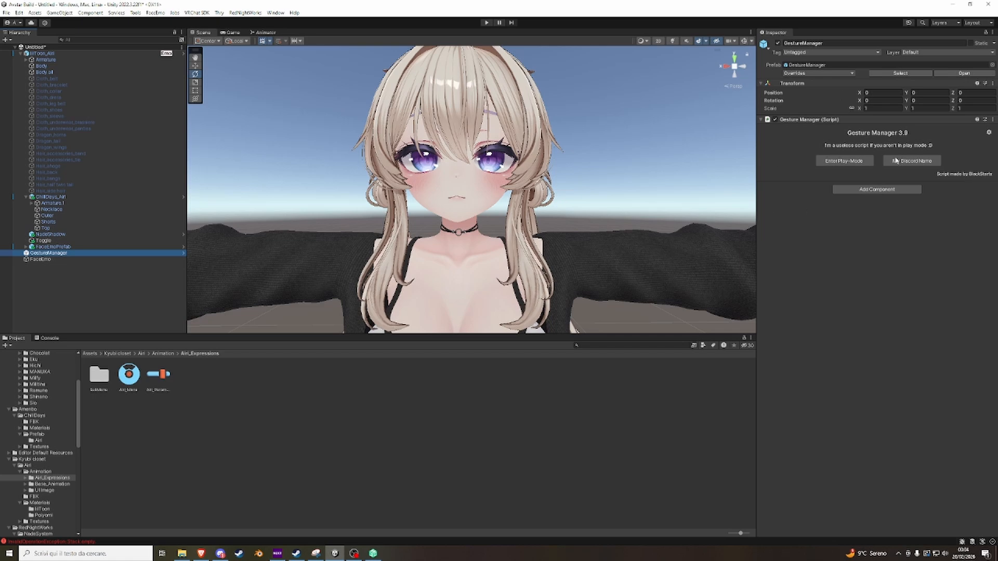
left_click(50, 247)
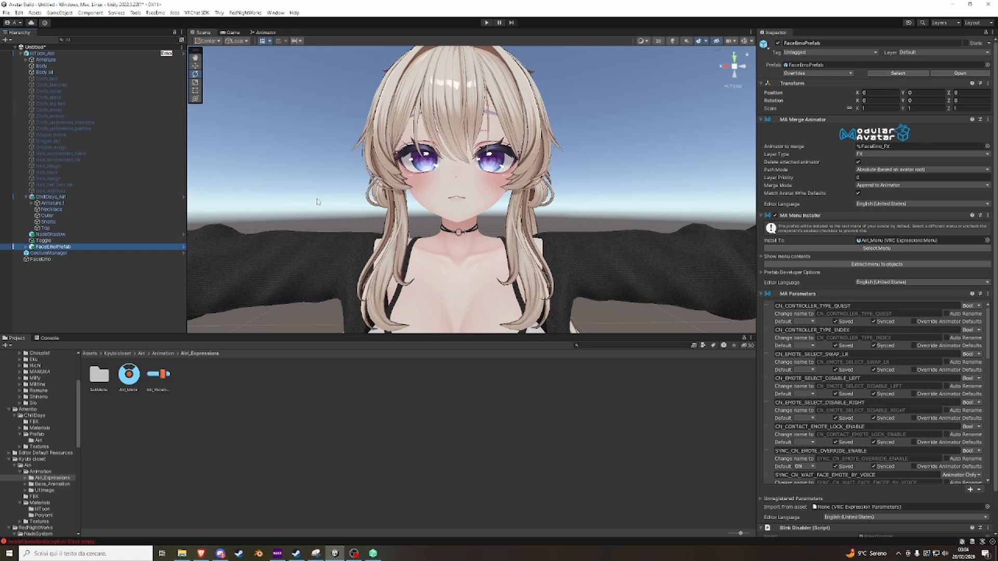
right_click_drag(409, 147, 403, 150)
scroll(501, 143, "down", 10)
scroll(469, 165, "up", 11)
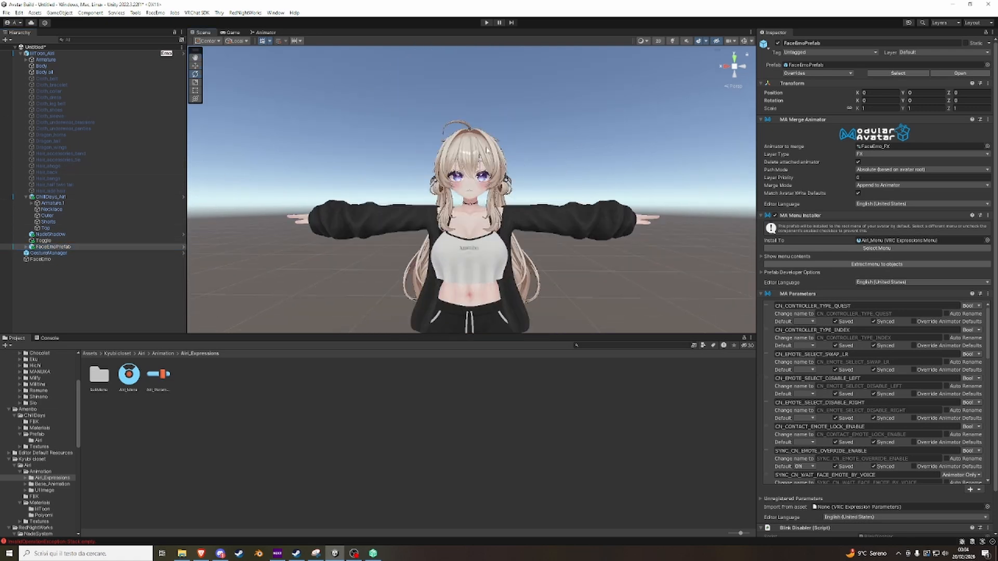
scroll(406, 177, "down", 4)
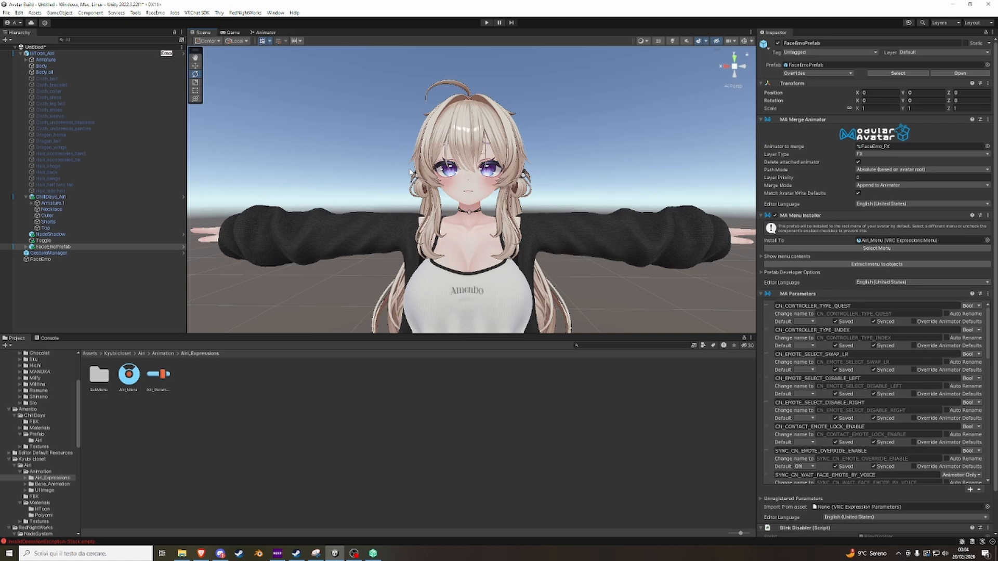
scroll(418, 161, "up", 5)
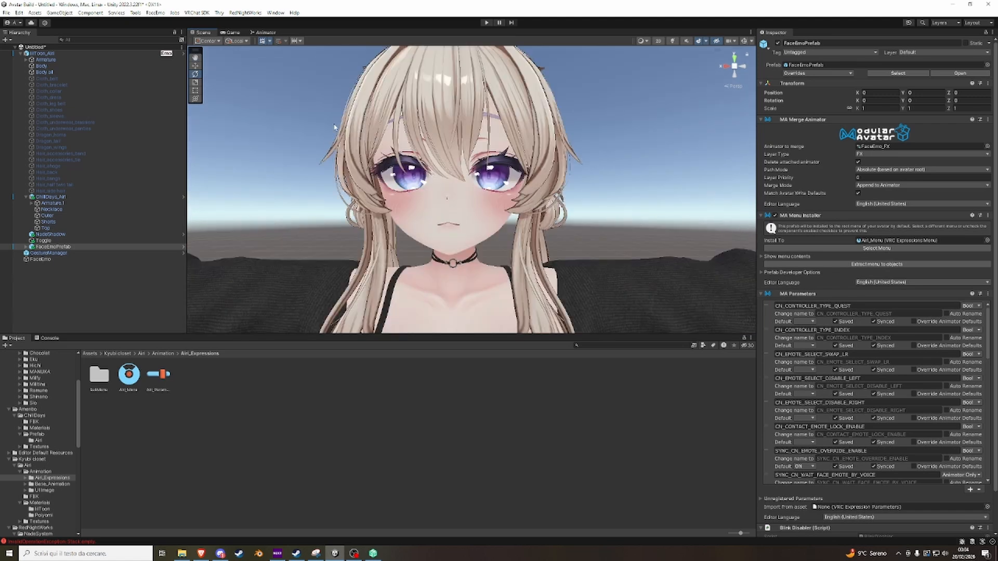
scroll(336, 128, "down", 4)
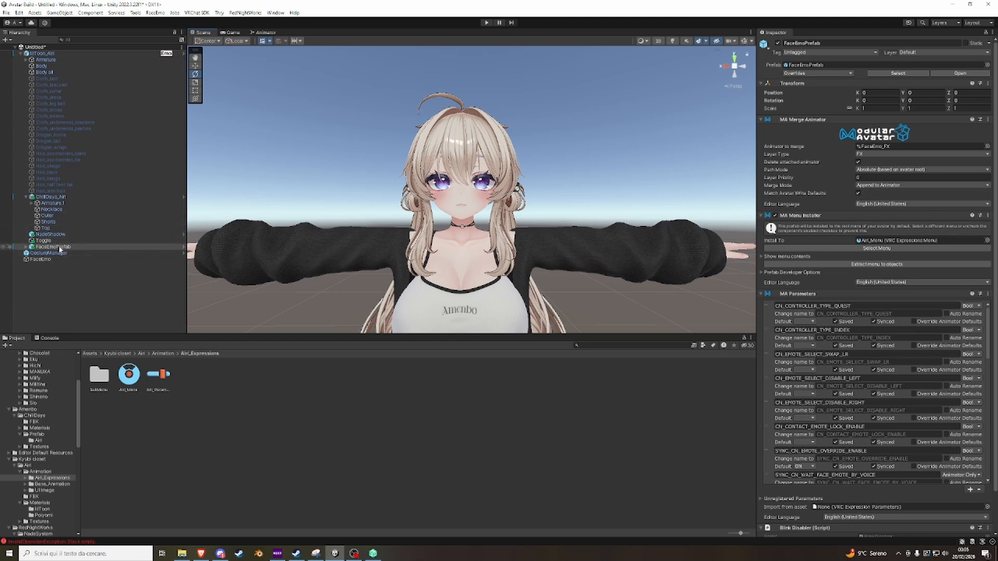
Relaunch FaceEmo with the Airi avatar as target, review its gesture expressions, and close the window.
left_click(42, 260)
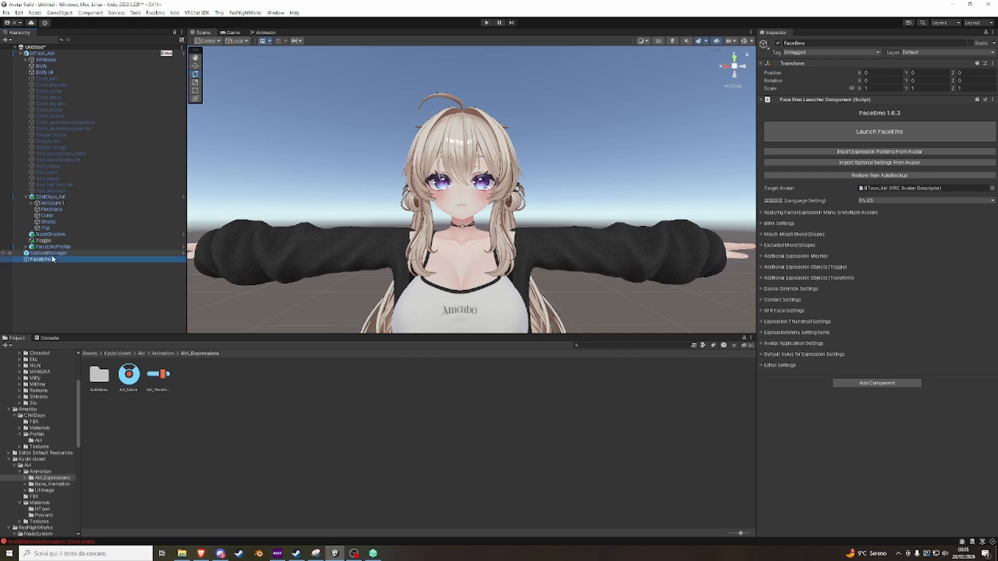
left_click_drag(45, 55, 883, 190)
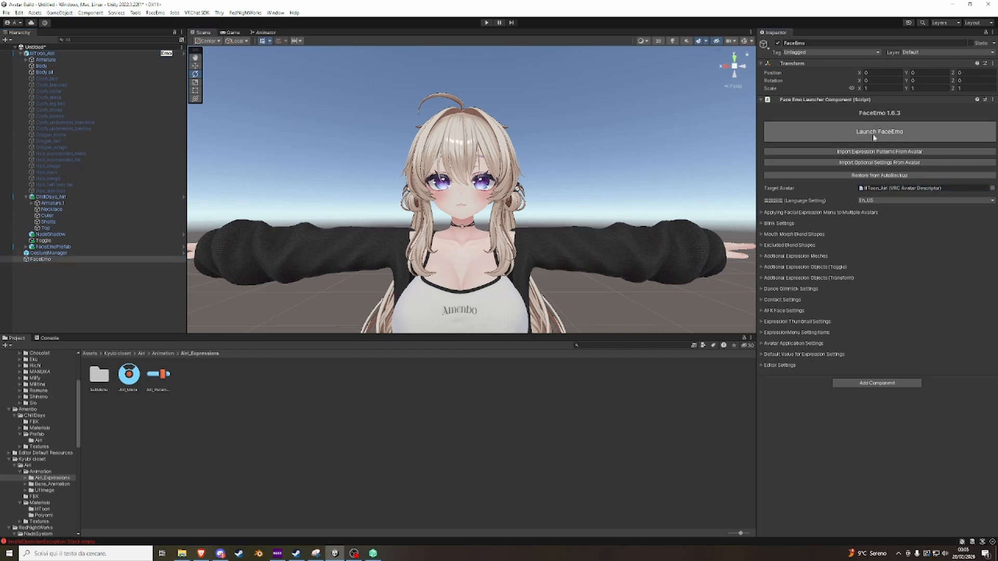
left_click(878, 134)
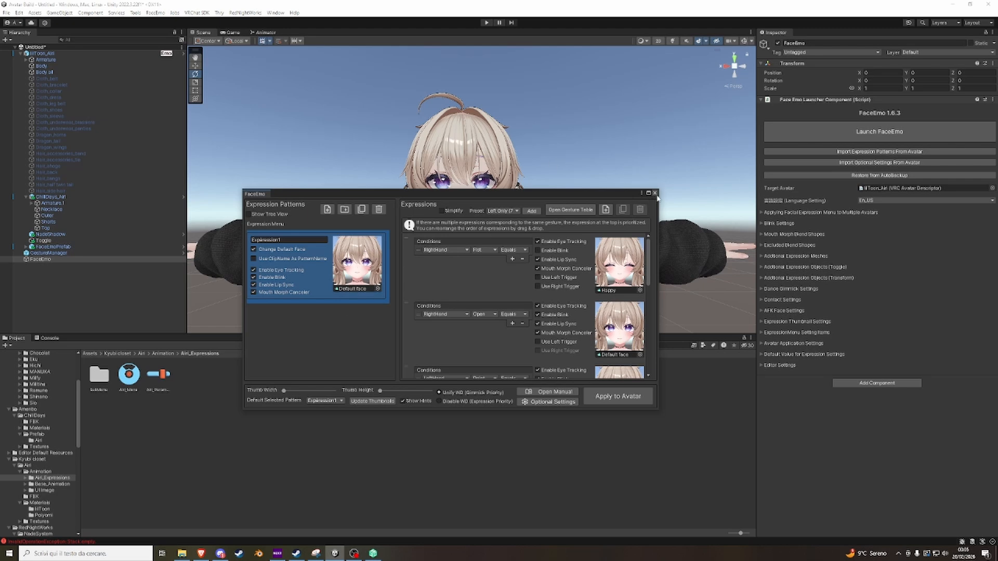
scroll(581, 315, "down", 3)
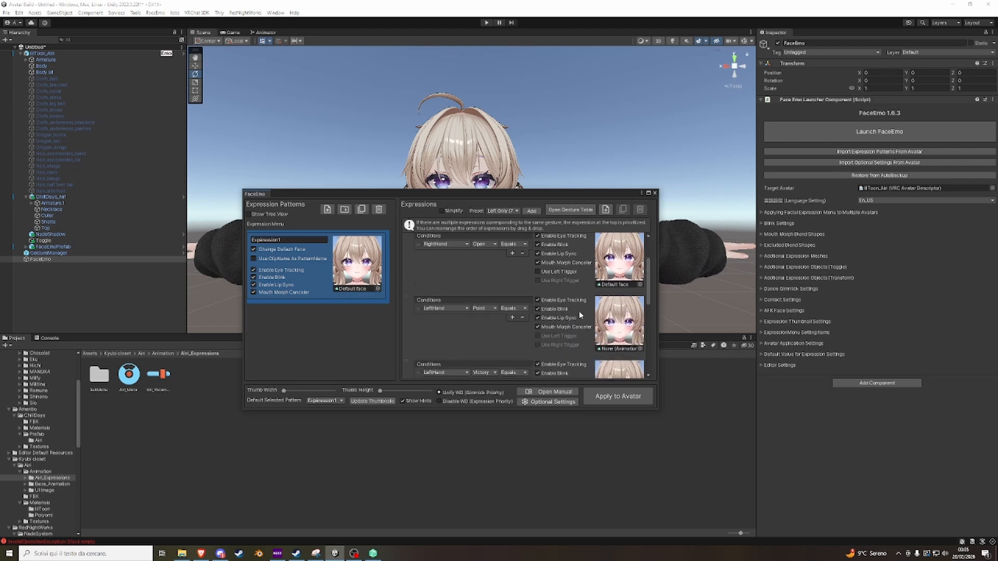
left_click(654, 192)
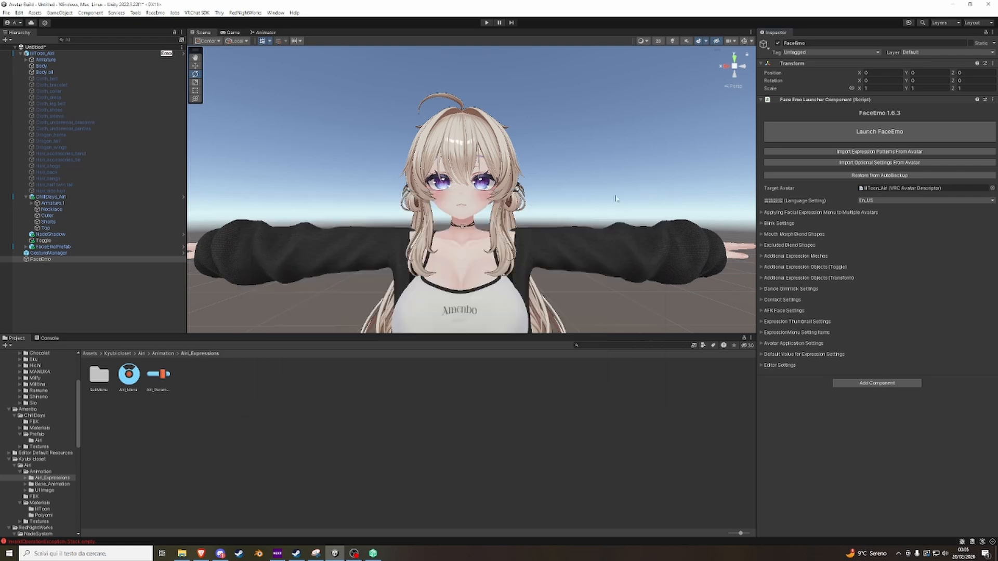
Select the avatar's Body face mesh in the scene and expand its BlendShapes list.
scroll(582, 203, "down", 10)
scroll(518, 205, "up", 2)
right_click_drag(491, 209, 470, 219)
scroll(470, 219, "up", 6)
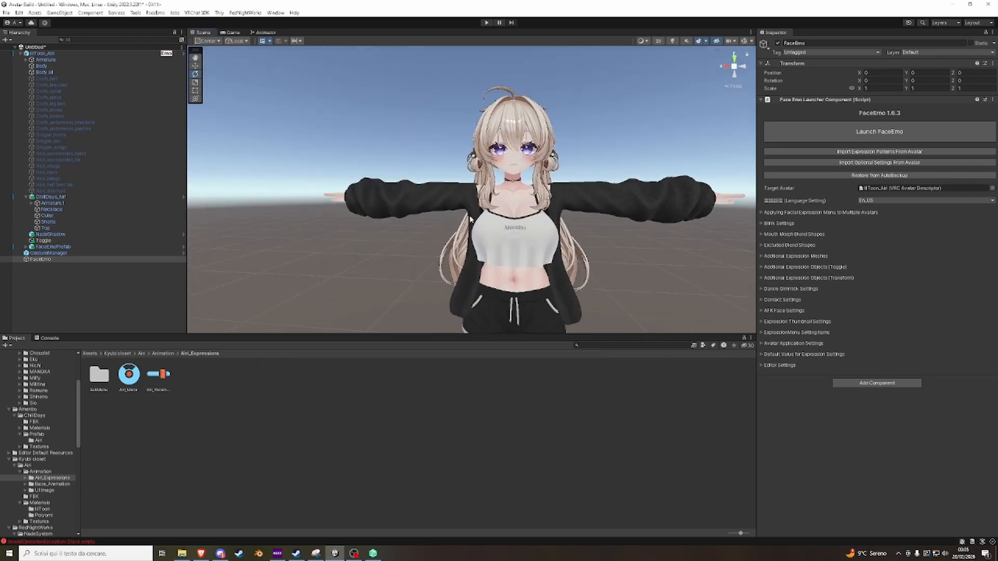
scroll(470, 220, "up", 8)
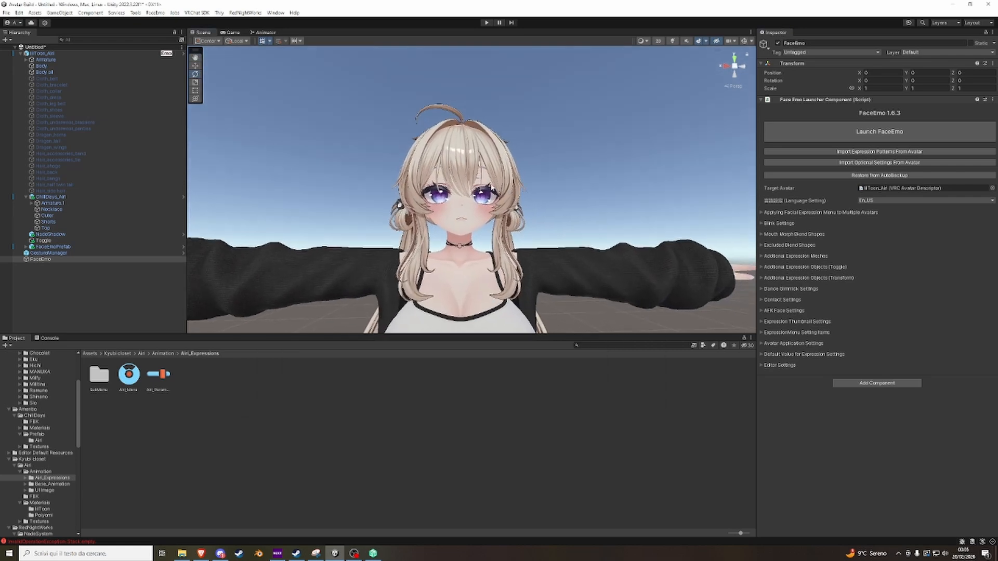
scroll(492, 186, "up", 4)
scroll(487, 195, "down", 4)
right_click_drag(487, 196, 469, 224)
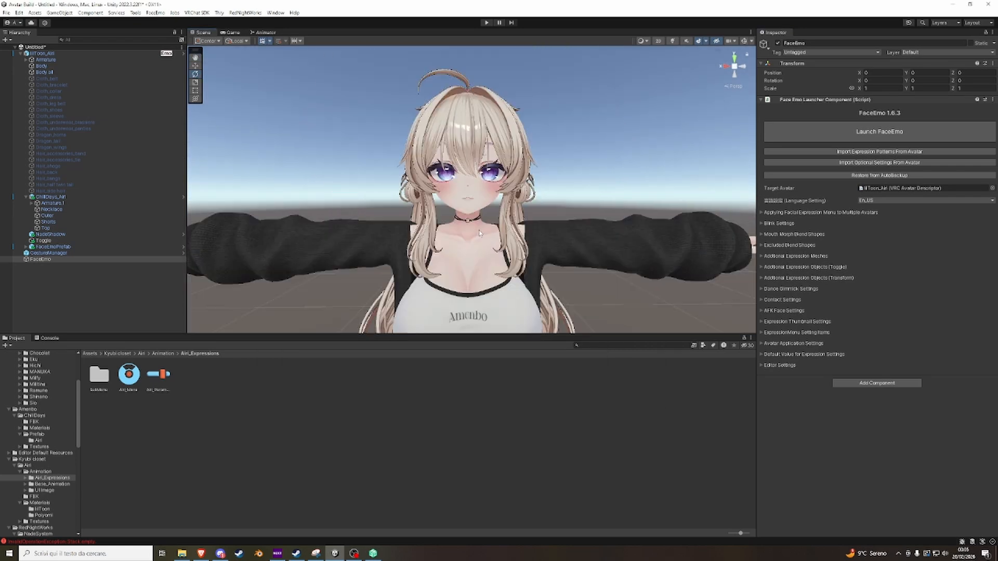
left_click(470, 201)
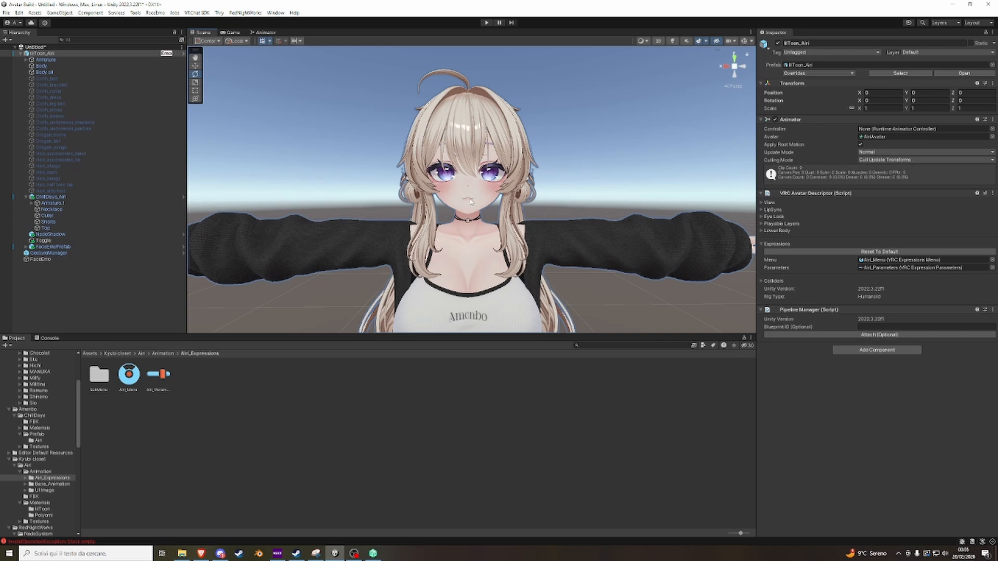
left_click(470, 202)
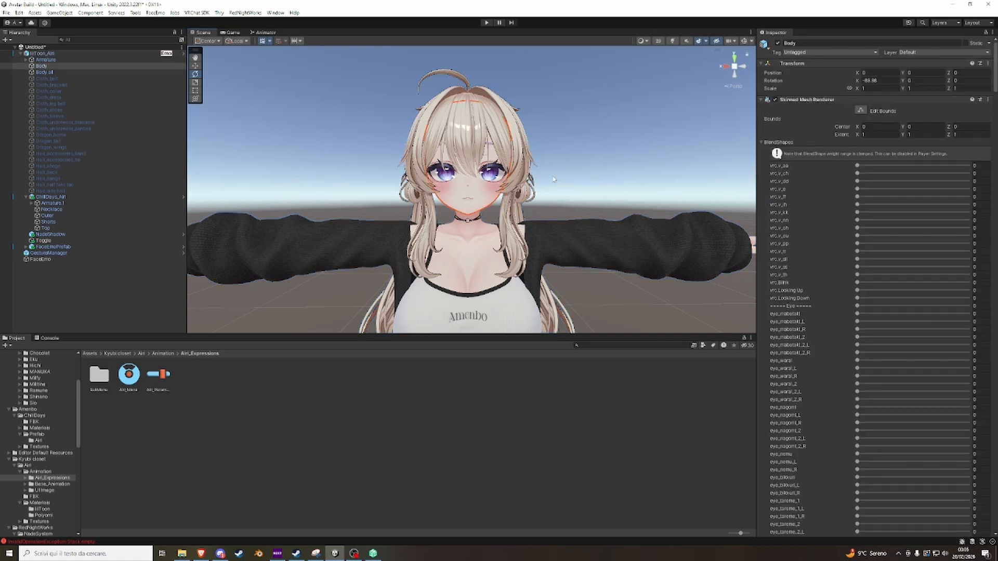
Collapse the blend shapes, locate the Body mesh's lilToon_Body material and open its main color texture Body.png in the image viewer.
left_click(761, 142)
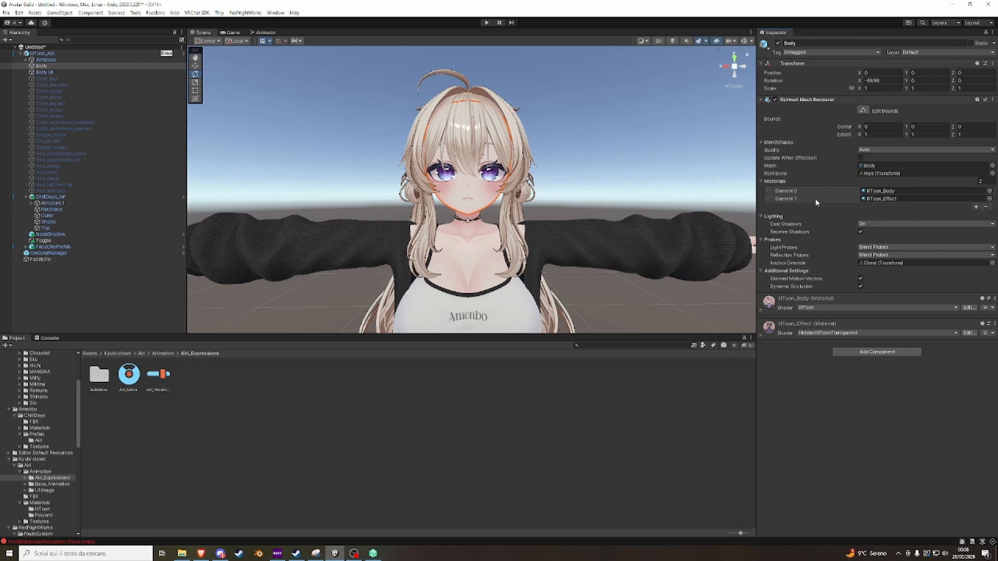
left_click(894, 191)
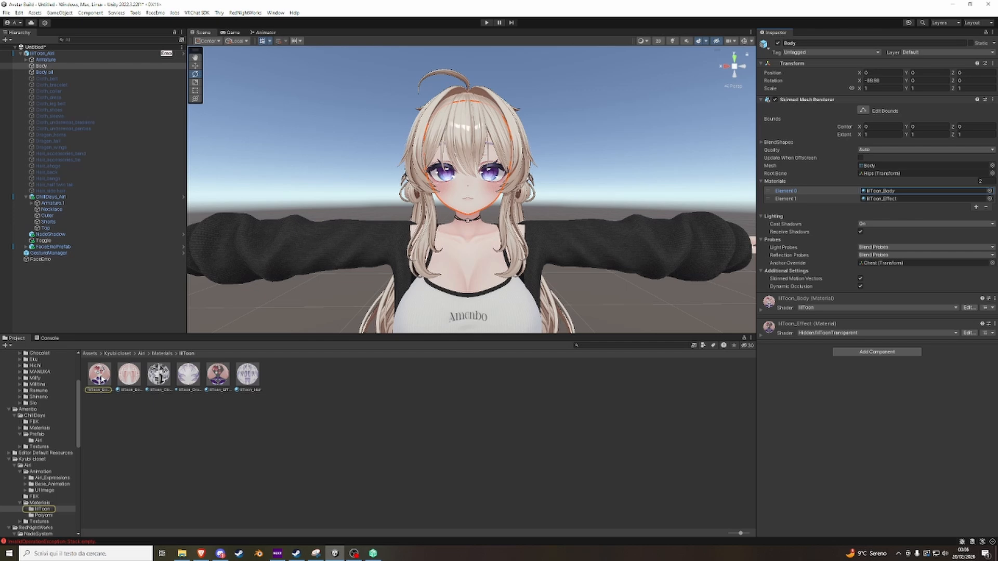
left_click(101, 375)
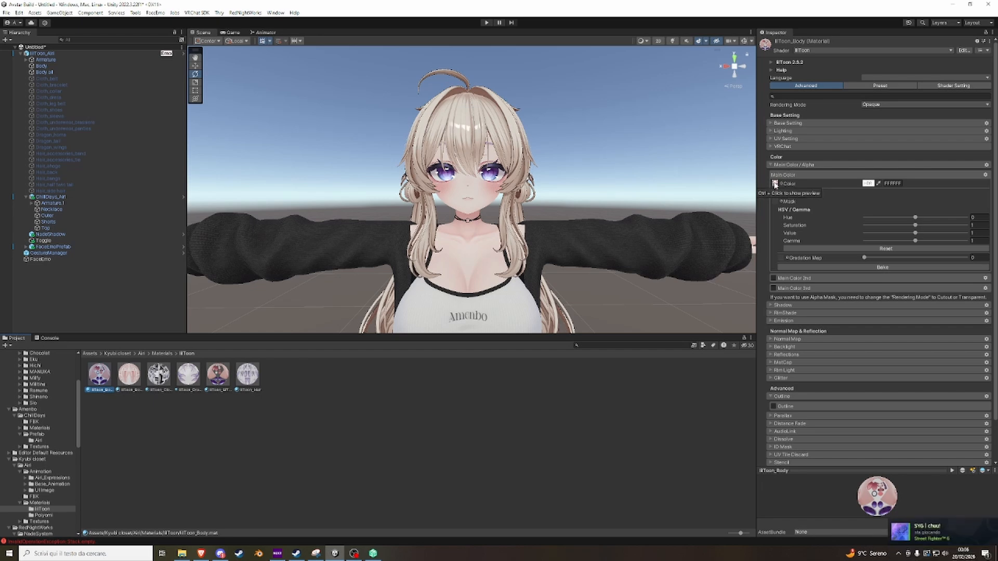
double_click(774, 185)
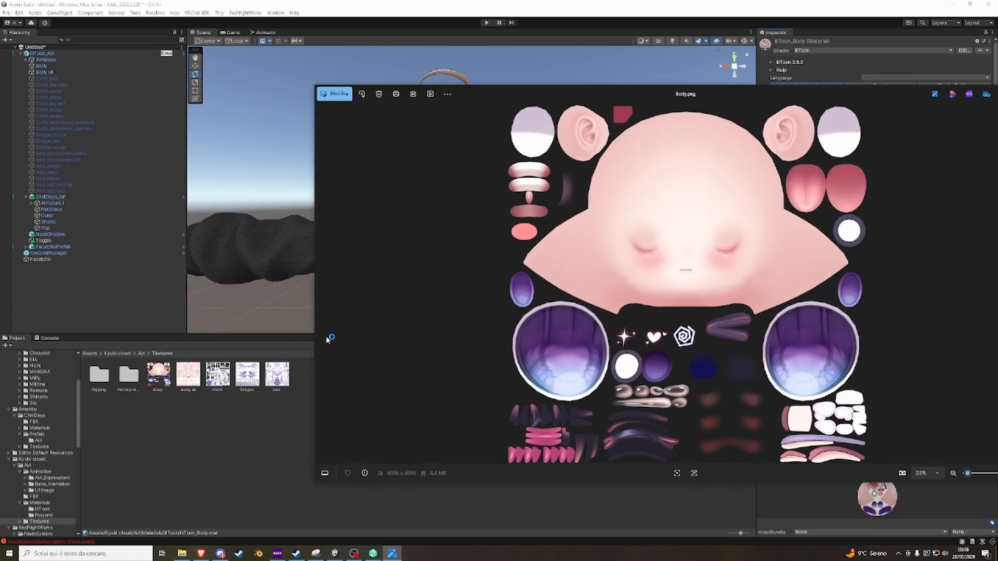
left_click_drag(479, 98, 400, 84)
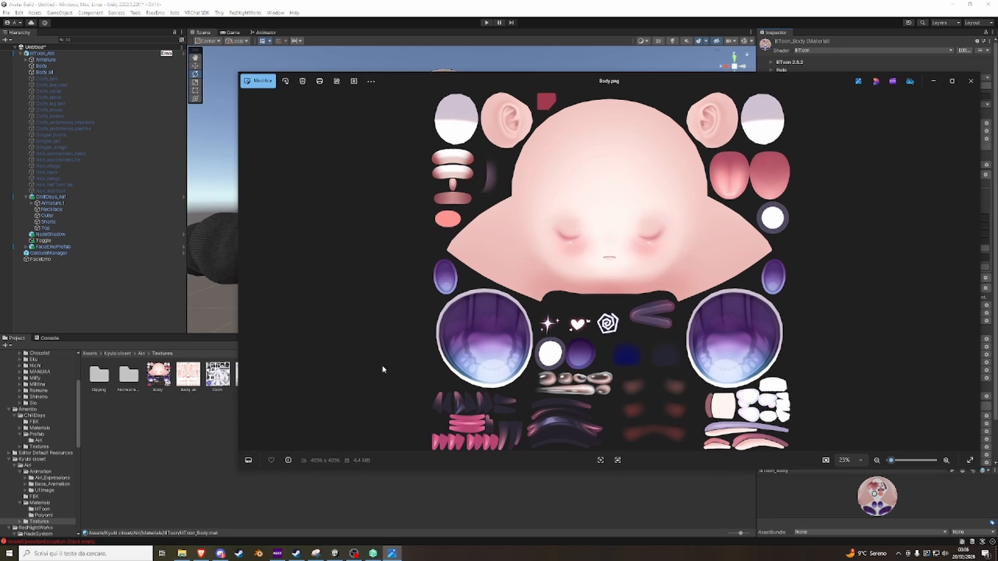
Find and launch Clip Studio Paint through the Windows search.
left_click(121, 554)
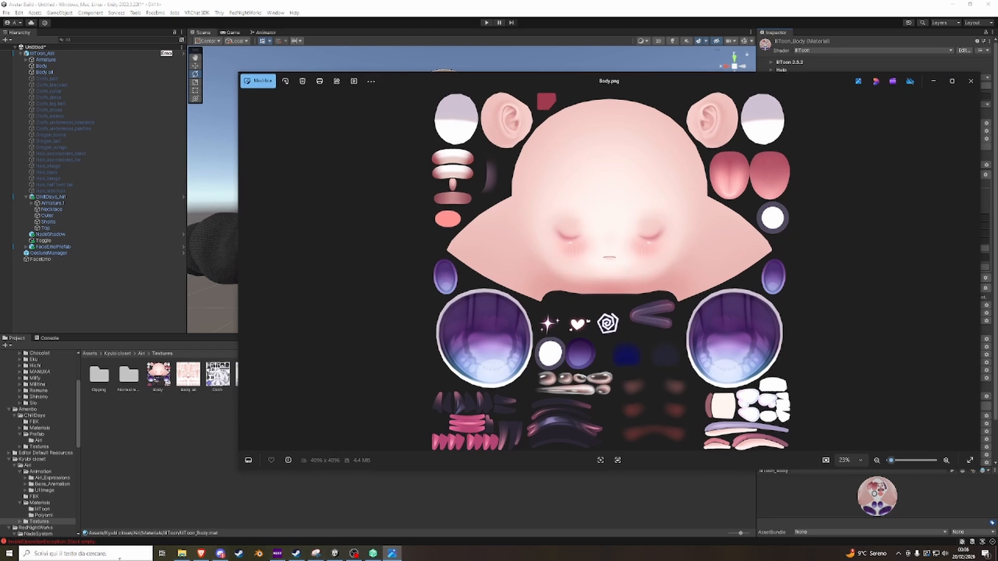
type("c")
type("lip")
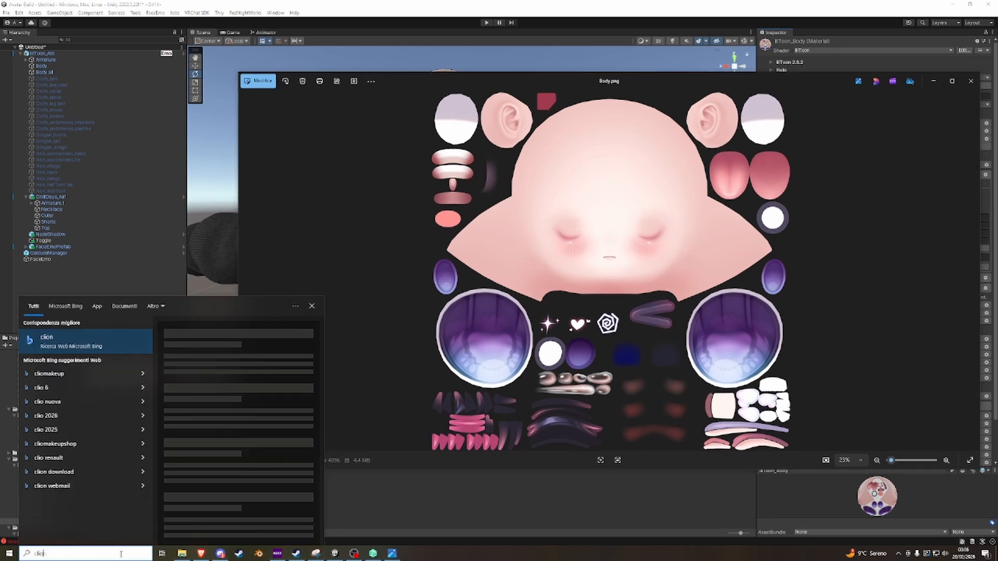
key("Return")
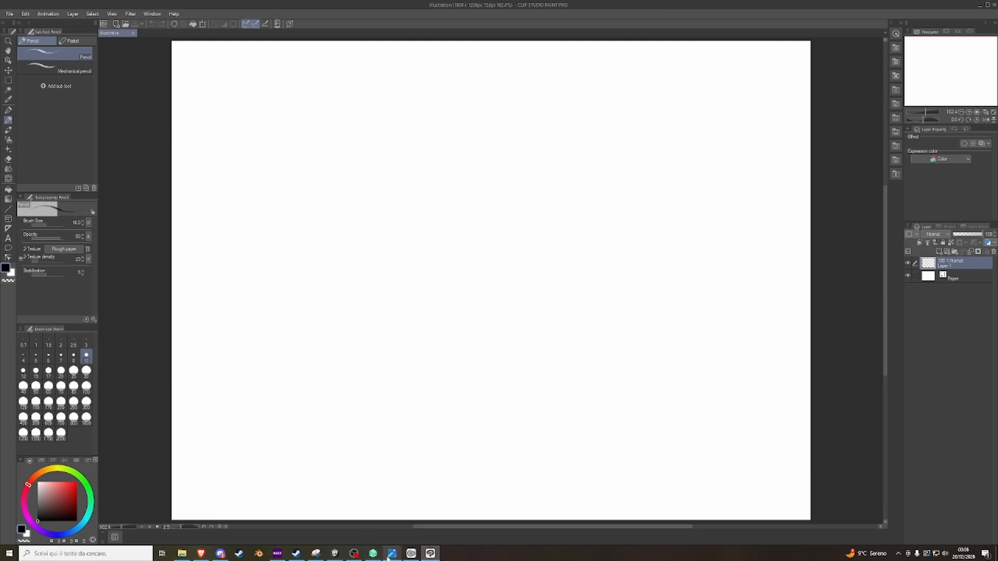
Copy the Body.png texture from the image viewer and create a new Clip Studio Paint canvas from the clipboard.
left_click(391, 553)
left_click(371, 81)
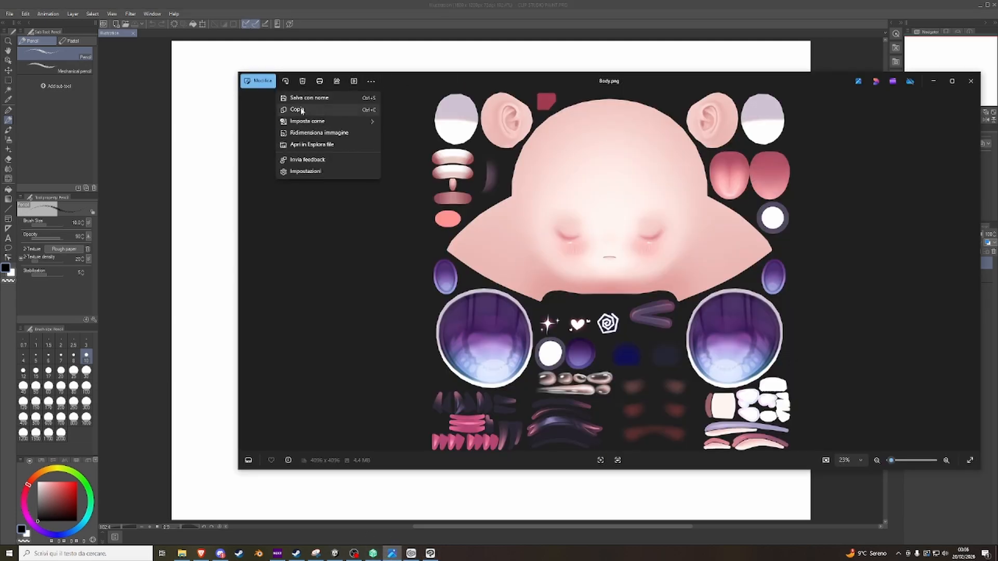
left_click(297, 109)
left_click(9, 14)
left_click(7, 32)
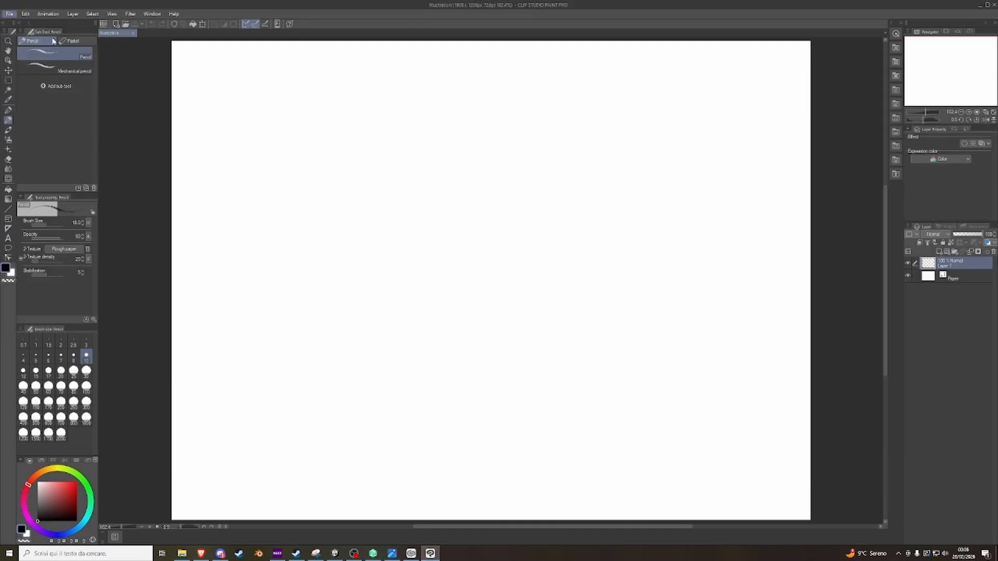
Examine the face texture on the canvas and view the single-layer export formats, including PNG.
scroll(605, 351, "up", 5)
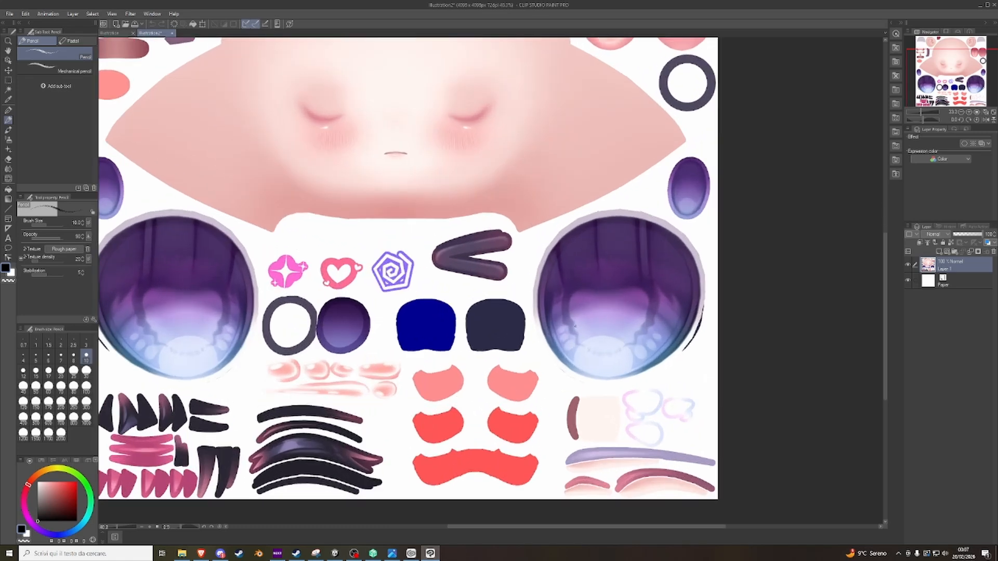
scroll(359, 286, "down", 4)
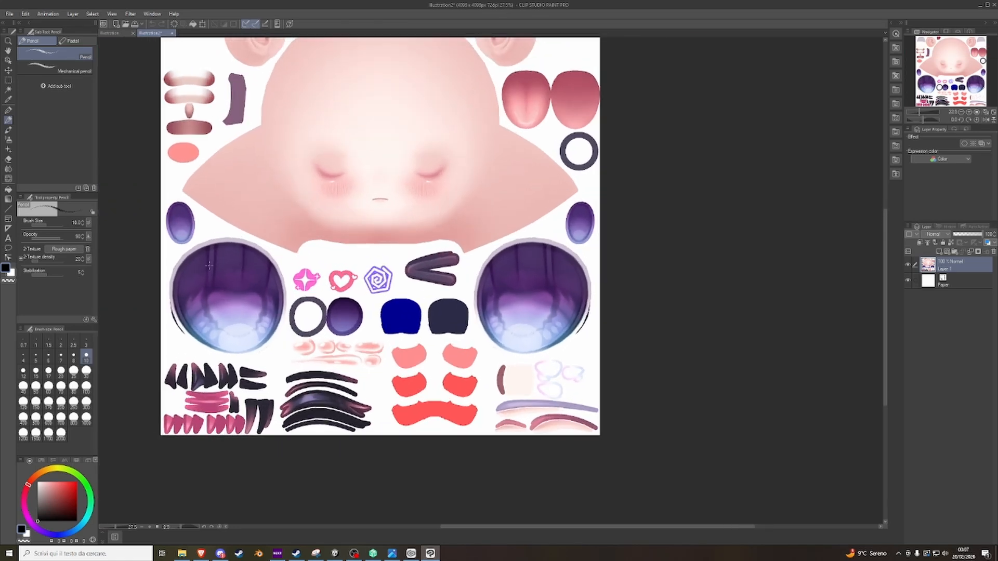
scroll(243, 278, "up", 2)
scroll(865, 274, "down", 2)
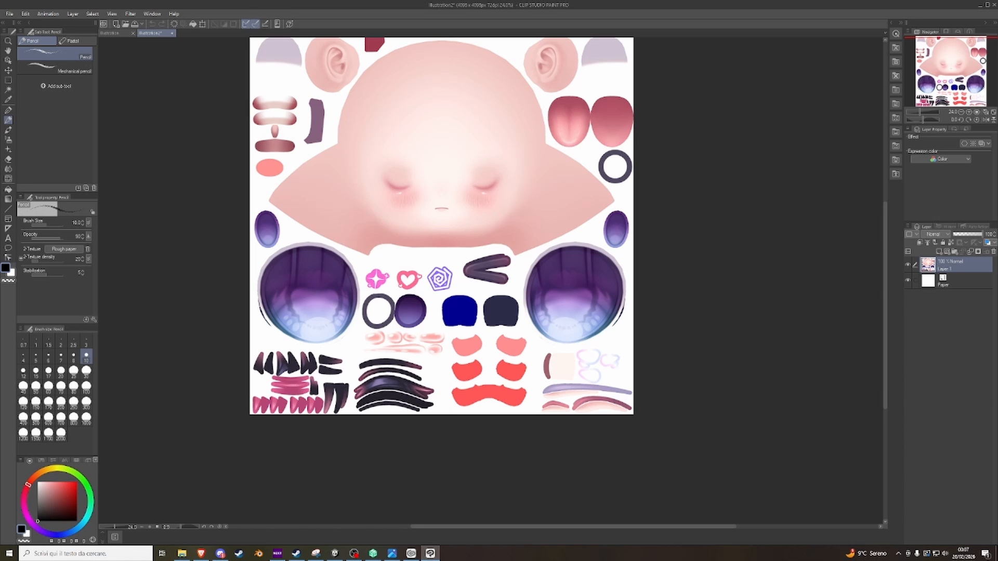
left_click(10, 14)
mouse_move(60, 116)
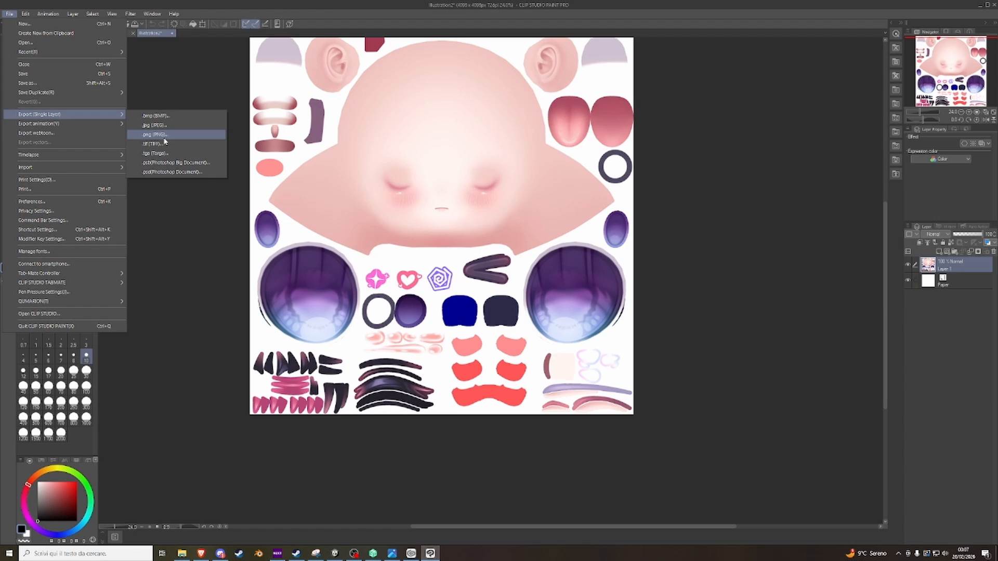
Switch back to Unity and look over the avatar's face, outfit and legs in the scene.
left_click(335, 553)
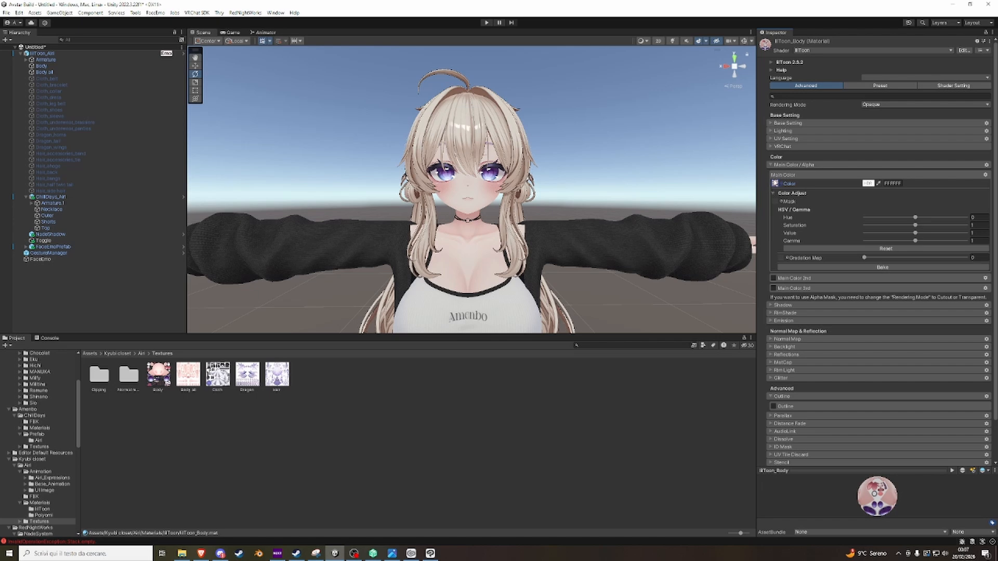
scroll(538, 151, "up", 8)
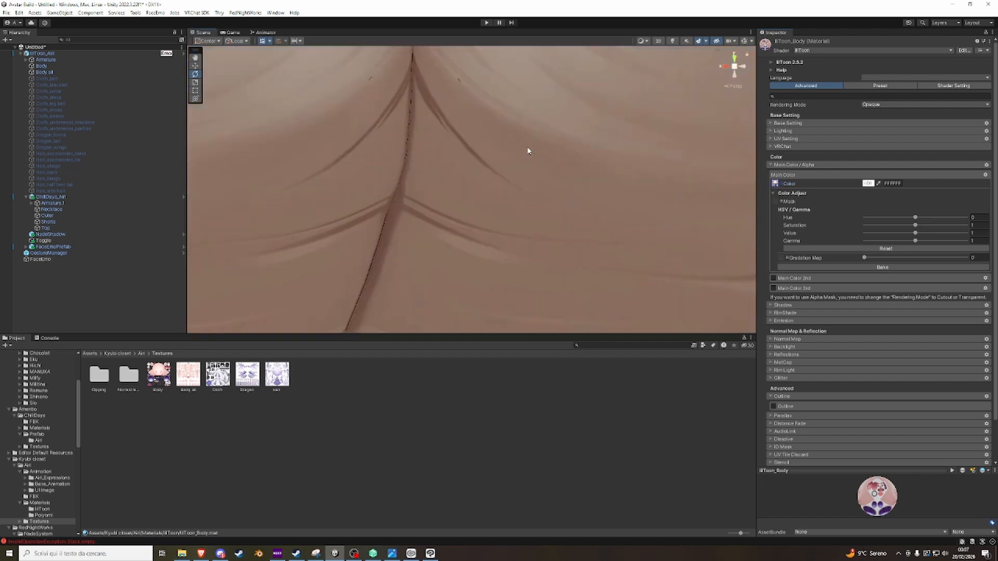
scroll(526, 151, "down", 3)
scroll(526, 152, "down", 2)
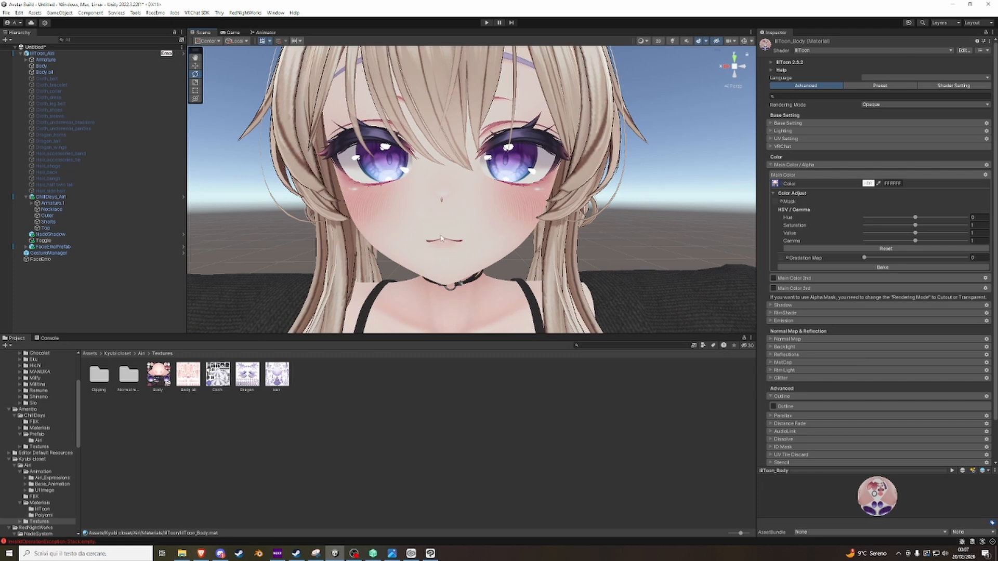
mouse_move(471, 181)
right_mouse_down()
mouse_move(475, 148)
mouse_move(476, 166)
right_mouse_up()
scroll(475, 151, "down", 8)
scroll(475, 166, "up", 5)
scroll(475, 211, "down", 5)
right_click_drag(479, 217, 484, 241)
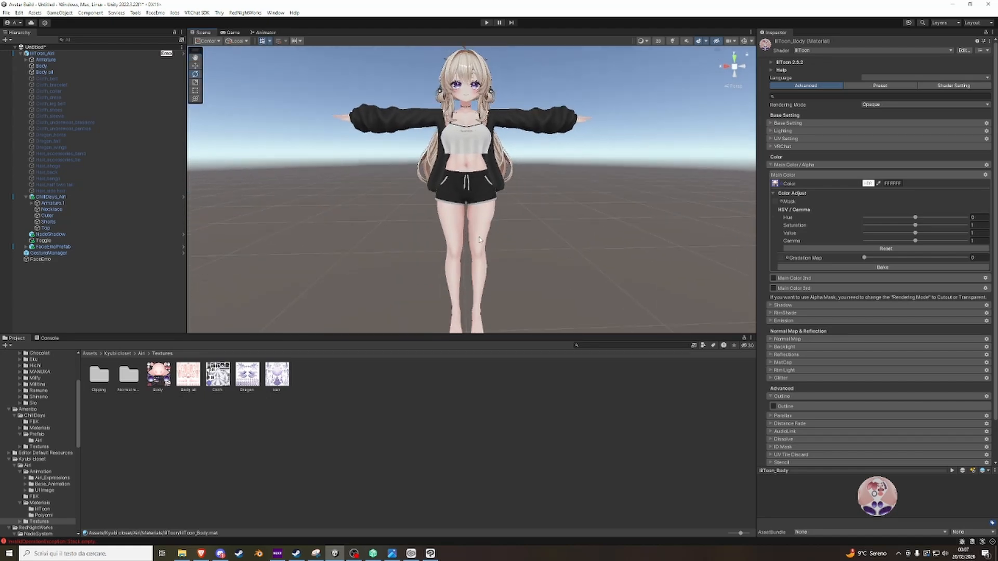
scroll(485, 242, "up", 5)
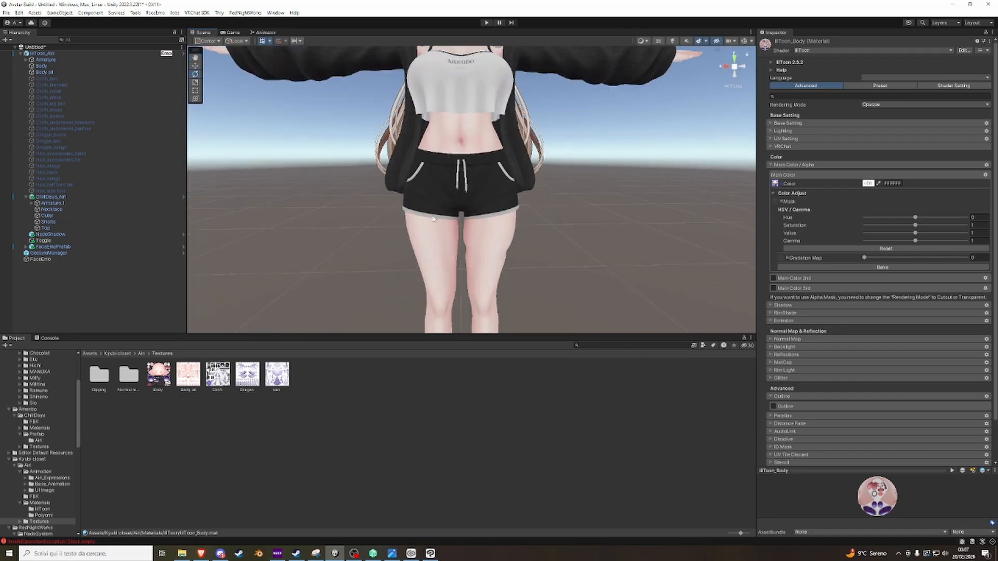
Select the avatar's Body all mesh in the scene and expand its BlendShapes list.
left_click(501, 250)
left_click(501, 250)
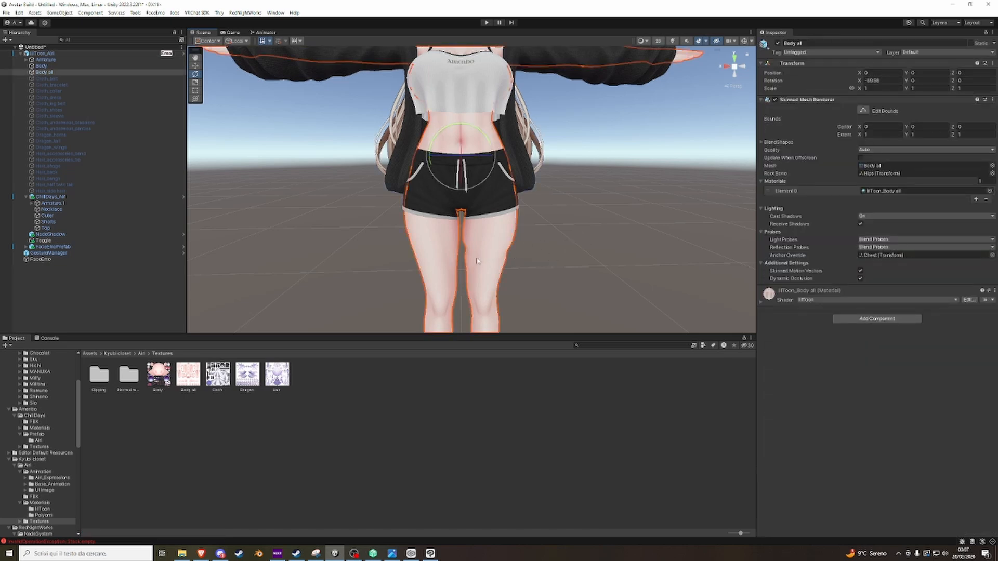
left_click(782, 142)
Set the Default_leg belt_ON blend shape of the body mesh to 0 and check the thighs.
right_click_drag(606, 208, 643, 232)
scroll(488, 229, "up", 2)
scroll(494, 221, "up", 6)
scroll(497, 222, "down", 9)
scroll(513, 187, "up", 4)
scroll(538, 223, "down", 10)
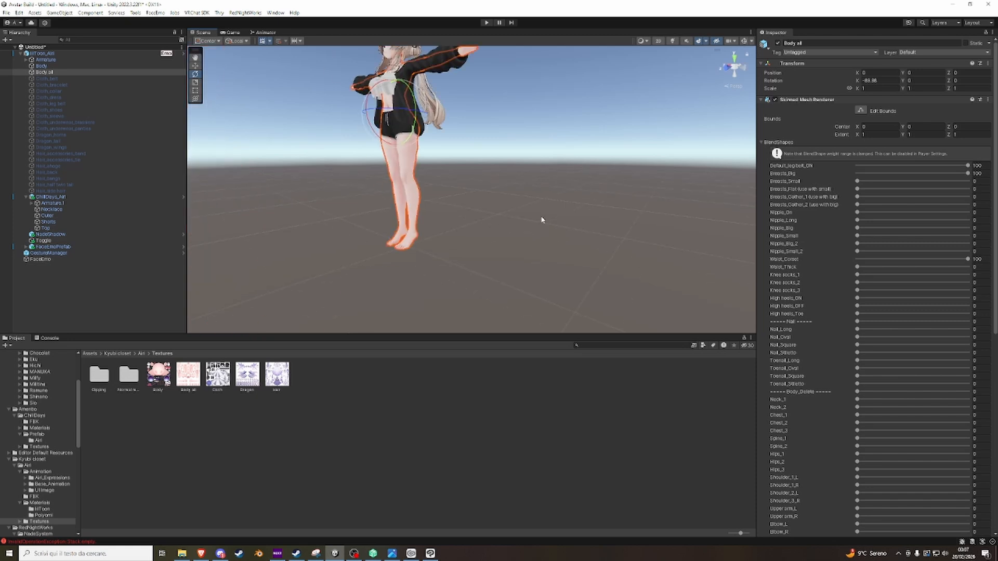
scroll(461, 178, "up", 6)
right_click_drag(490, 166, 610, 151)
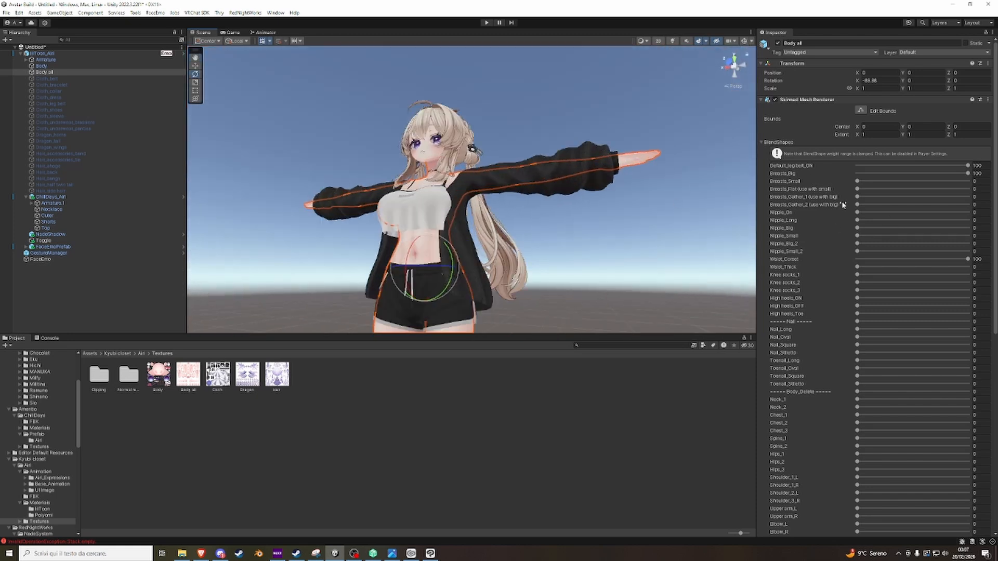
right_click_drag(519, 163, 515, 234)
scroll(514, 272, "up", 5)
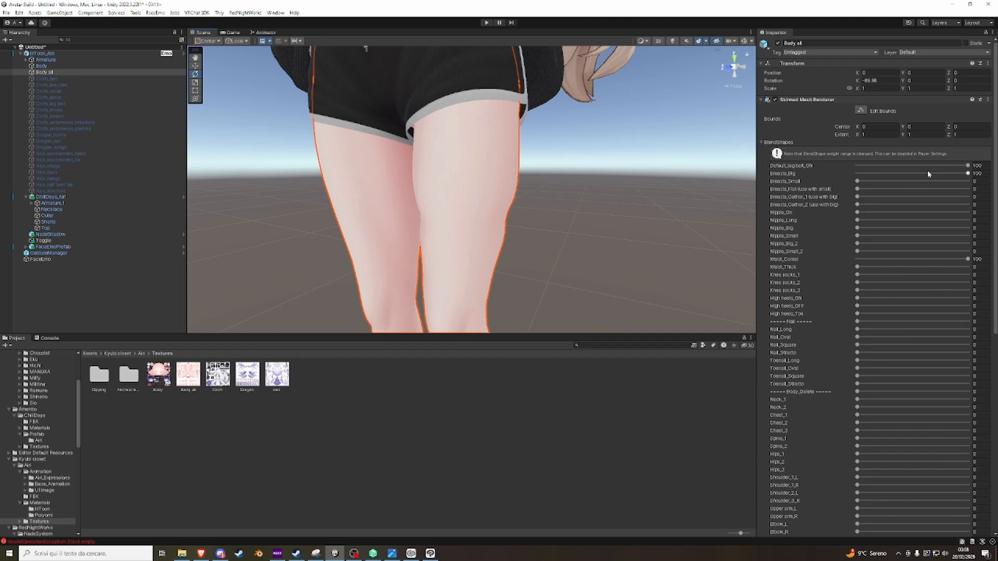
left_click_drag(967, 165, 857, 166)
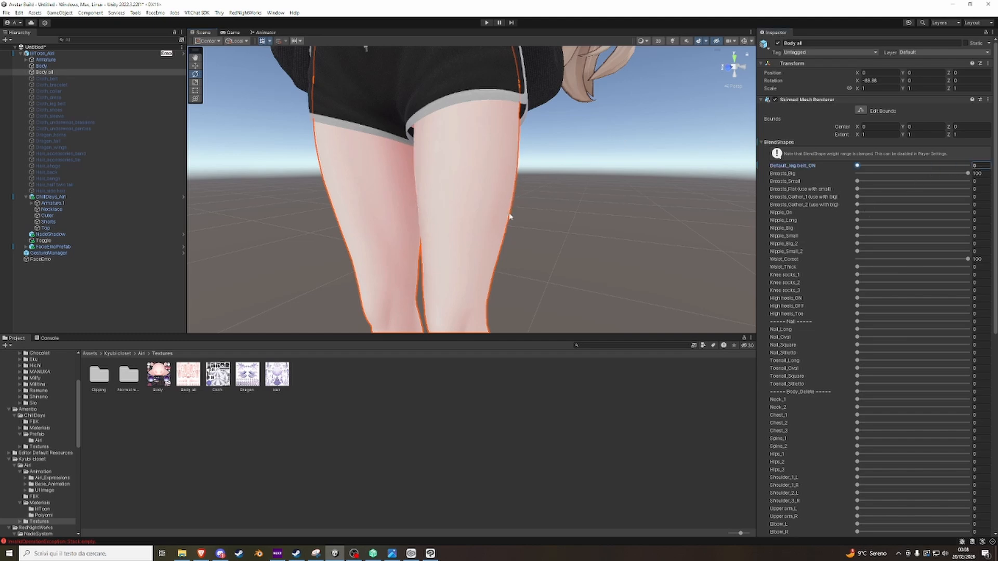
right_click_drag(510, 218, 529, 207)
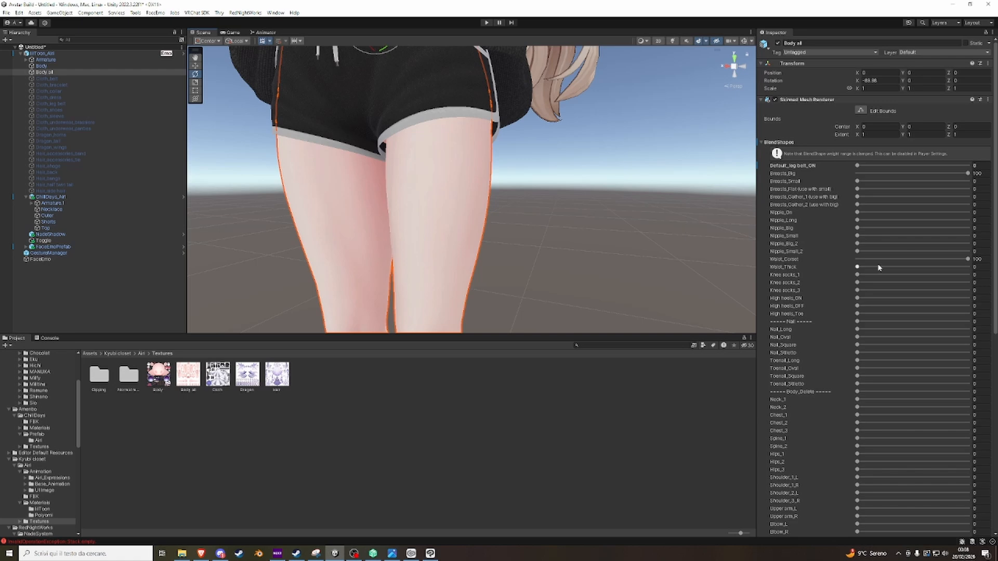
Set the Waist_Corset blend shape of the body mesh to 0.
scroll(505, 190, "down", 8)
left_click_drag(563, 171, 498, 161, "alt")
scroll(567, 234, "up", 7)
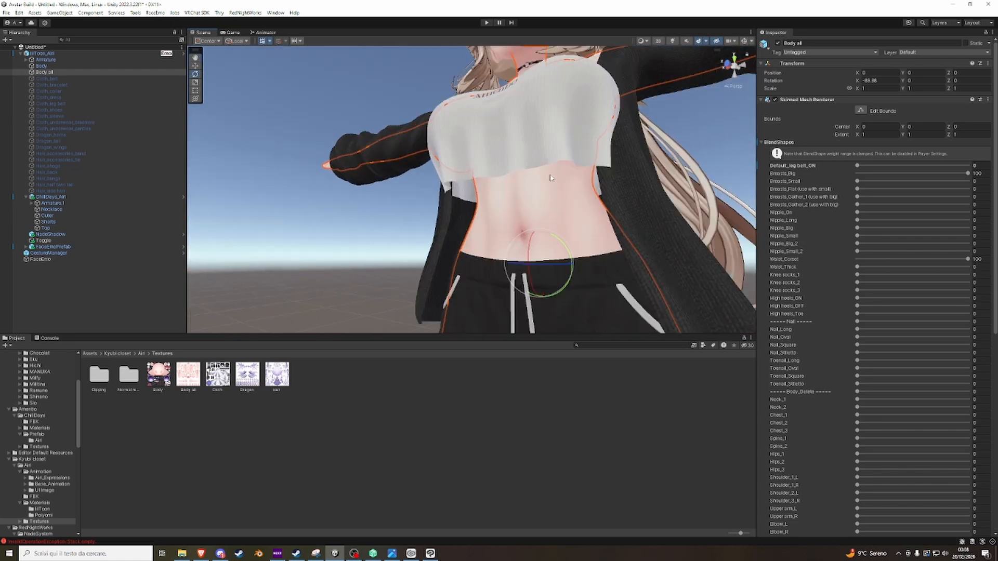
left_click_drag(966, 260, 774, 245)
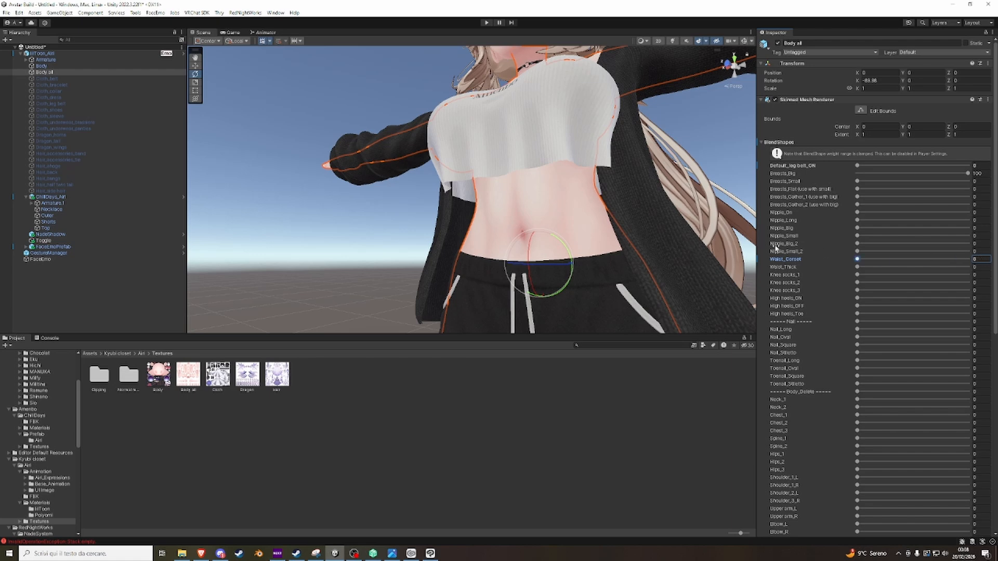
Set the High heels_OFF blend shape of the body mesh to 100.
left_click_drag(623, 223, 665, 234, "alt")
scroll(613, 228, "down", 8)
scroll(565, 236, "up", 6)
right_click_drag(572, 197, 551, 242)
scroll(551, 241, "up", 2)
scroll(799, 340, "down", 5)
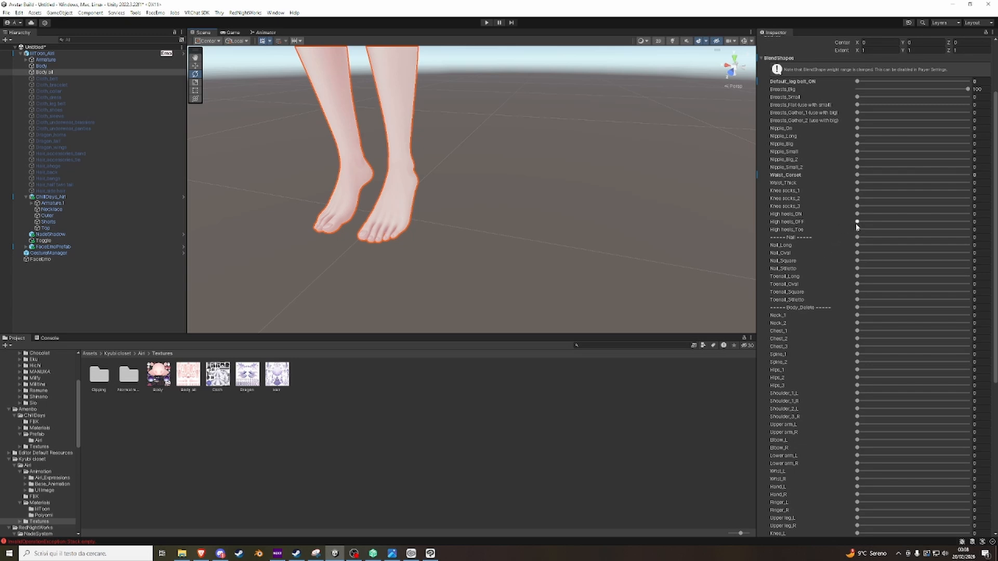
left_click_drag(856, 221, 992, 242)
Inspect the avatar's feet, legs and upper body in the scene from several distances.
left_click_drag(611, 215, 550, 275, "alt")
scroll(511, 235, "up", 5)
scroll(564, 243, "down", 5)
scroll(516, 247, "up", 3)
scroll(535, 259, "down", 10, "alt")
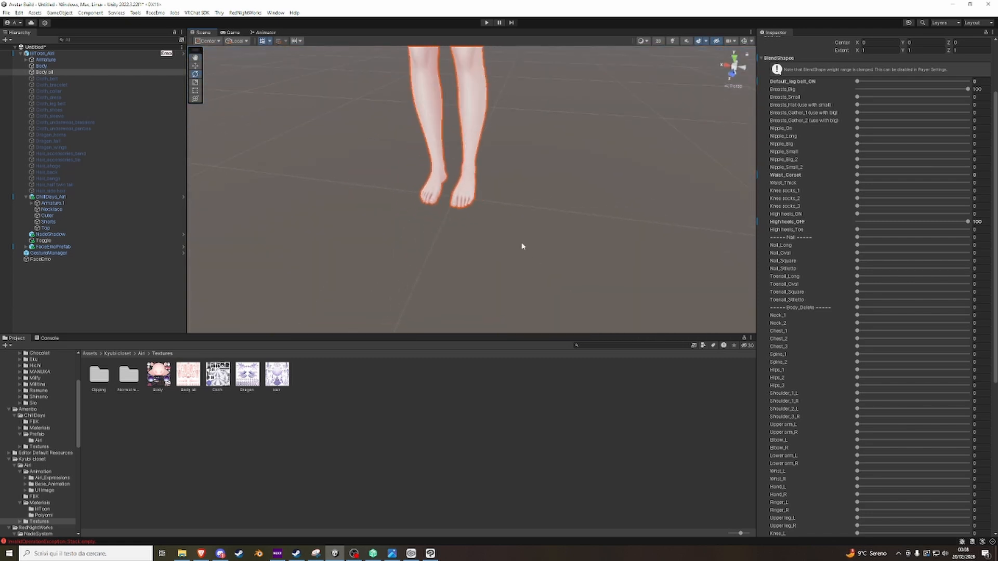
left_click_drag(502, 226, 502, 201, "alt")
middle_click_drag(502, 201, 512, 278)
left_click_drag(512, 278, 499, 209, "alt")
scroll(549, 231, "down", 5)
scroll(551, 208, "up", 8)
scroll(548, 263, "down", 3)
scroll(484, 192, "up", 10)
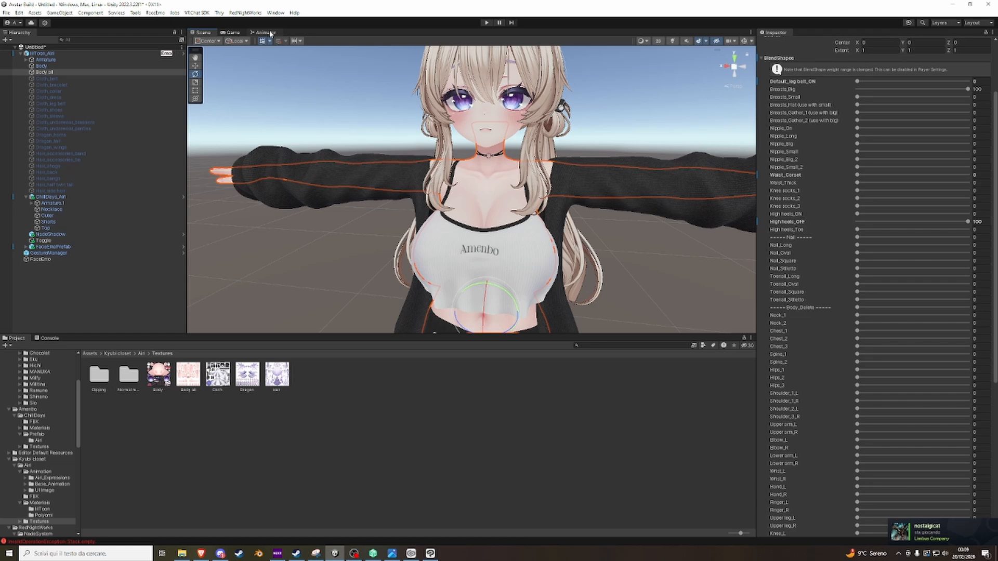
Examine the avatar descriptor's Playable Layers, locate the Airi_Locomotion controller in the project and open its parent Airi folder.
left_click(267, 33)
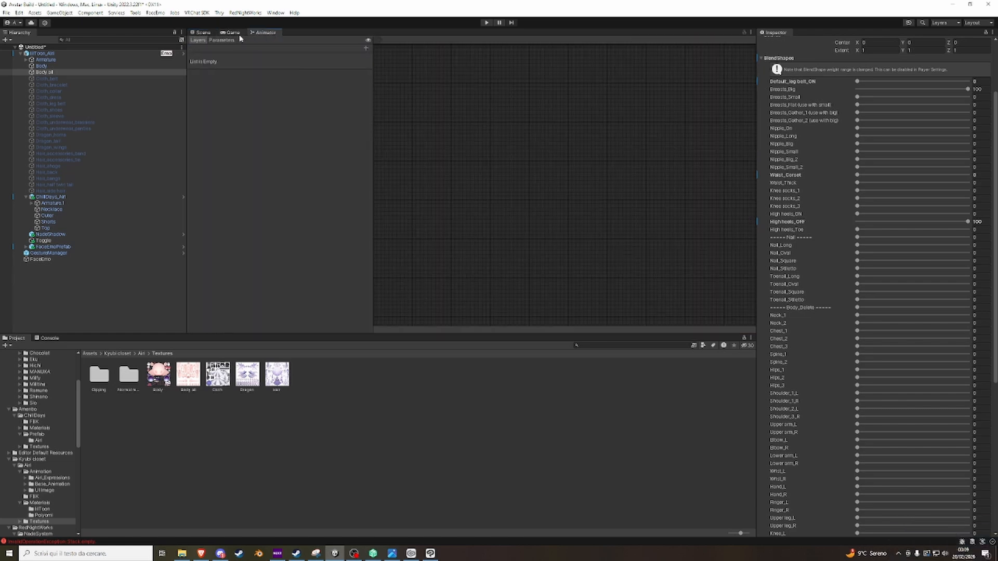
left_click(201, 32)
left_click(43, 53)
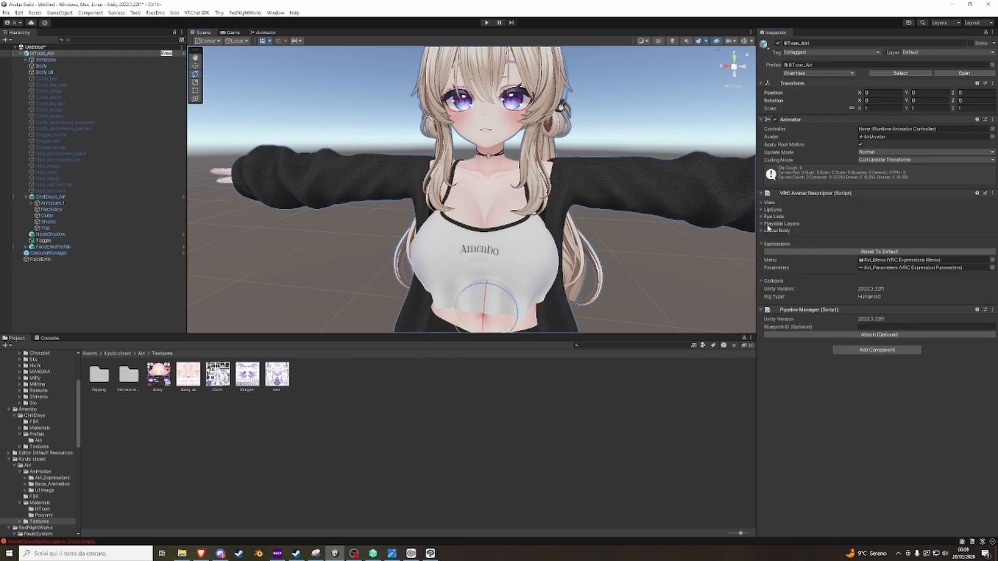
left_click(761, 224)
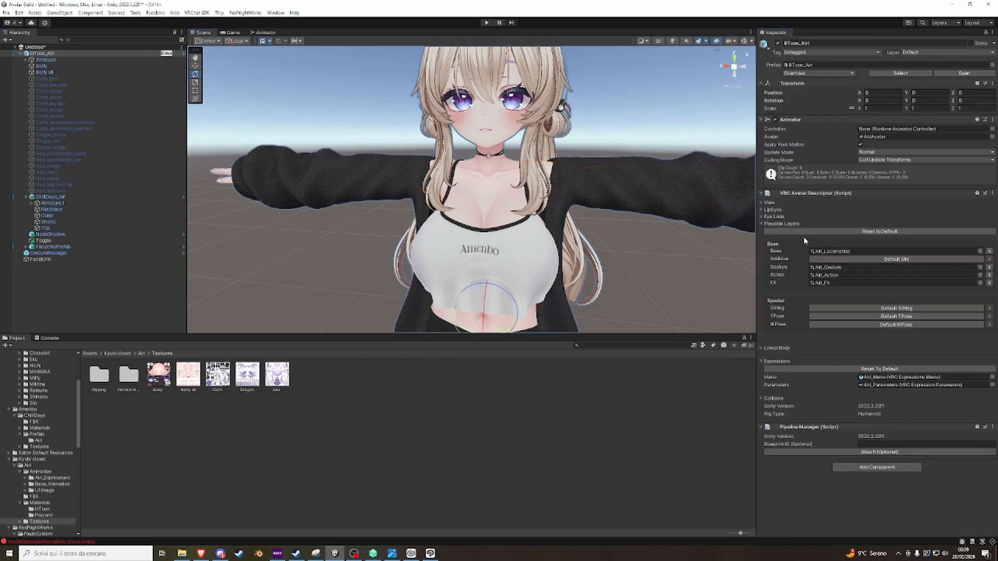
left_click(819, 250)
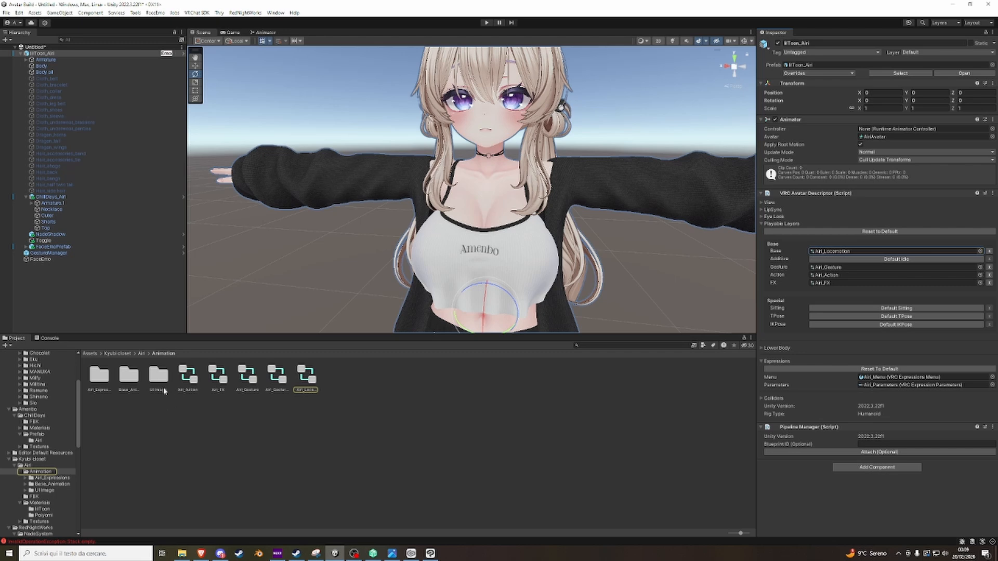
left_click(142, 354)
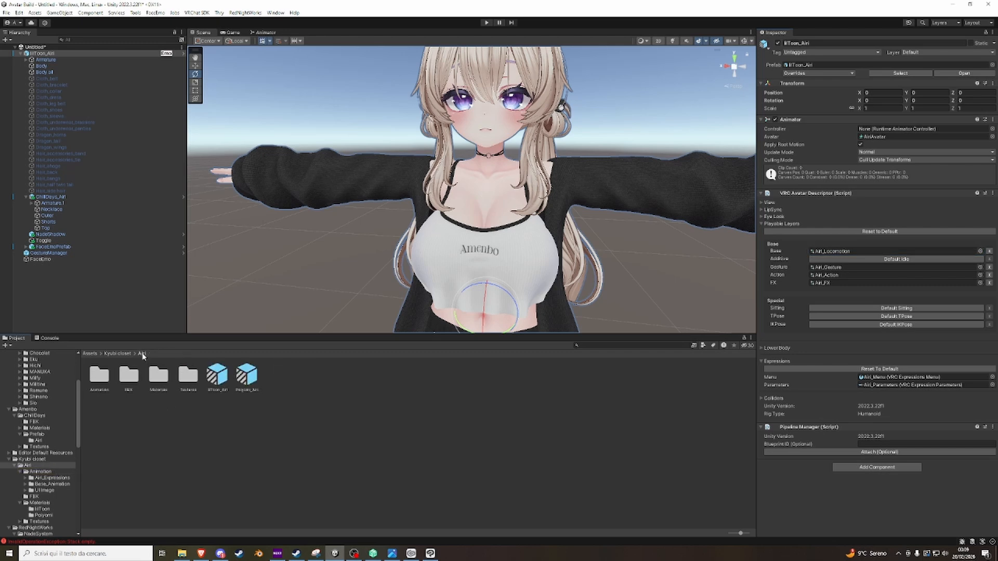
Open the Airi_FX controller from the Animation folder in the Animator and set its Breasts_Control layer weight to 0.
double_click(98, 377)
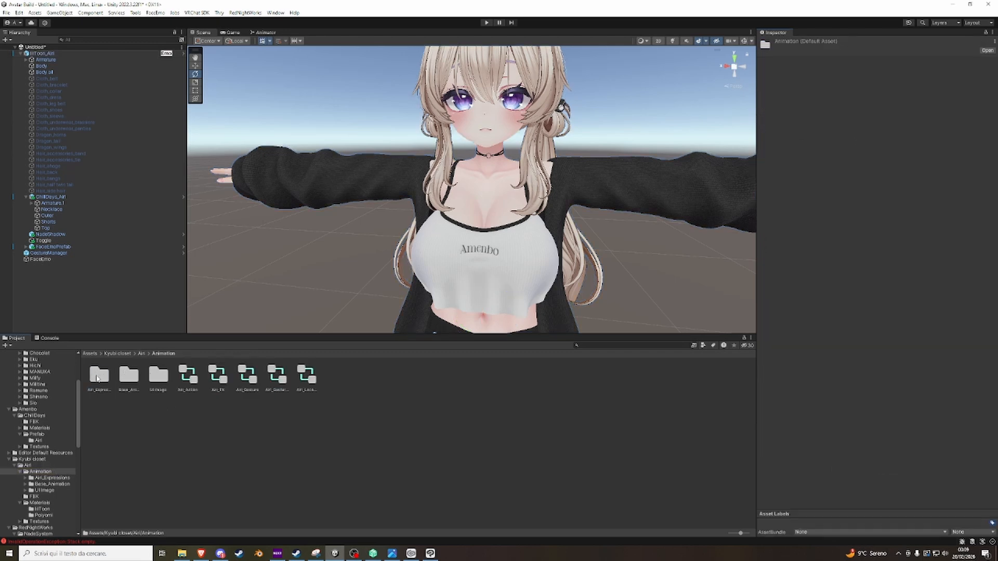
left_click(197, 383)
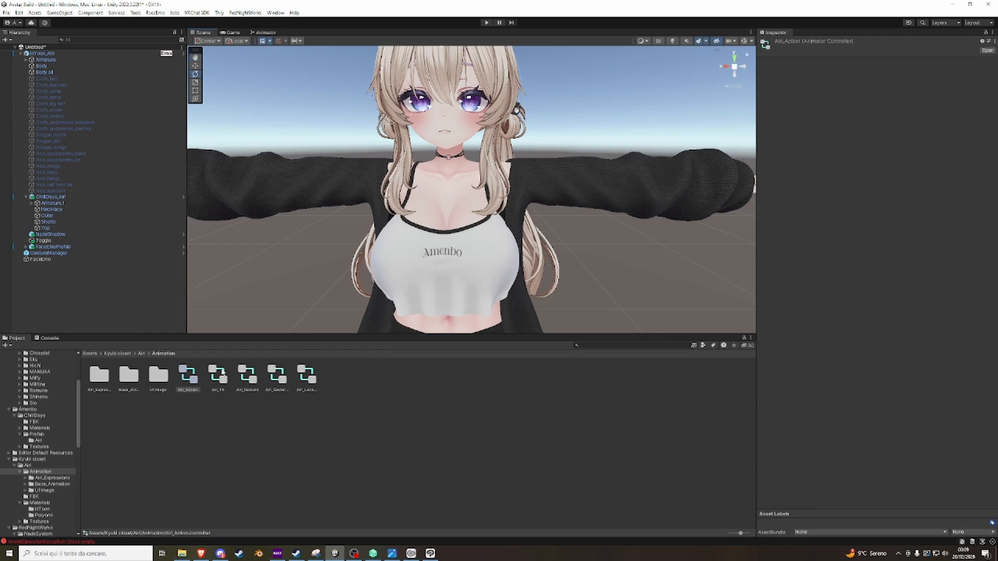
left_click(223, 373)
left_click(266, 32)
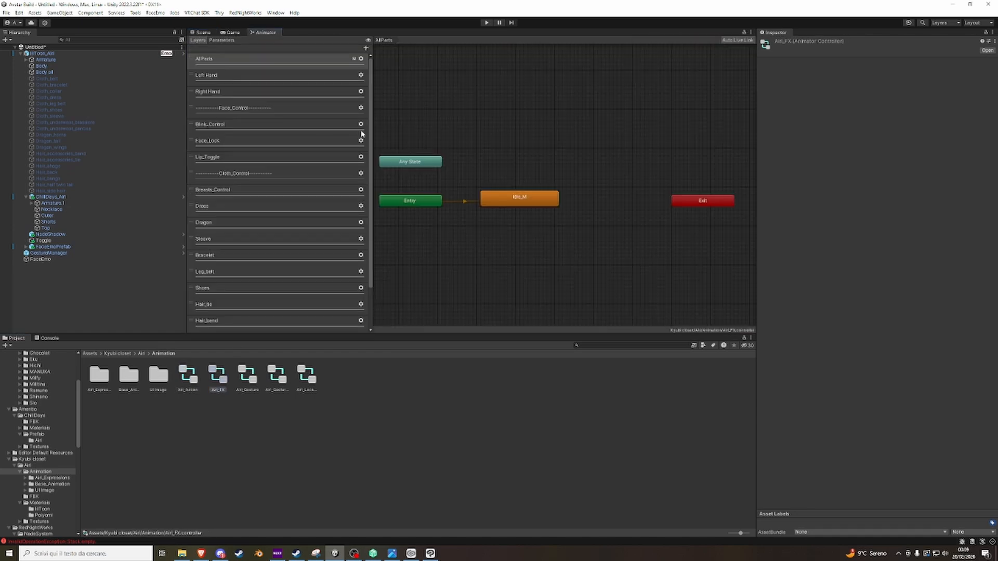
left_click(361, 190)
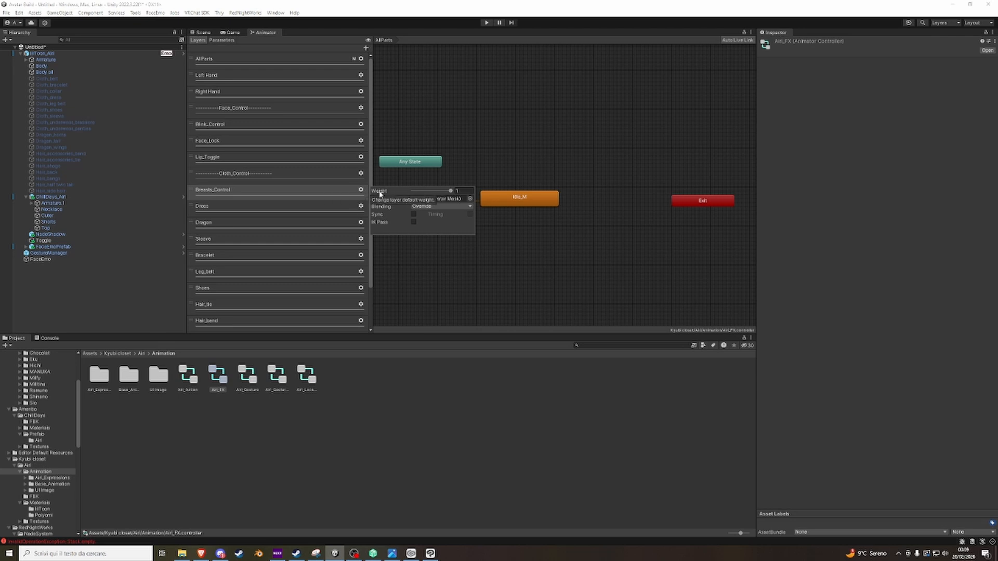
left_click_drag(450, 191, 367, 185)
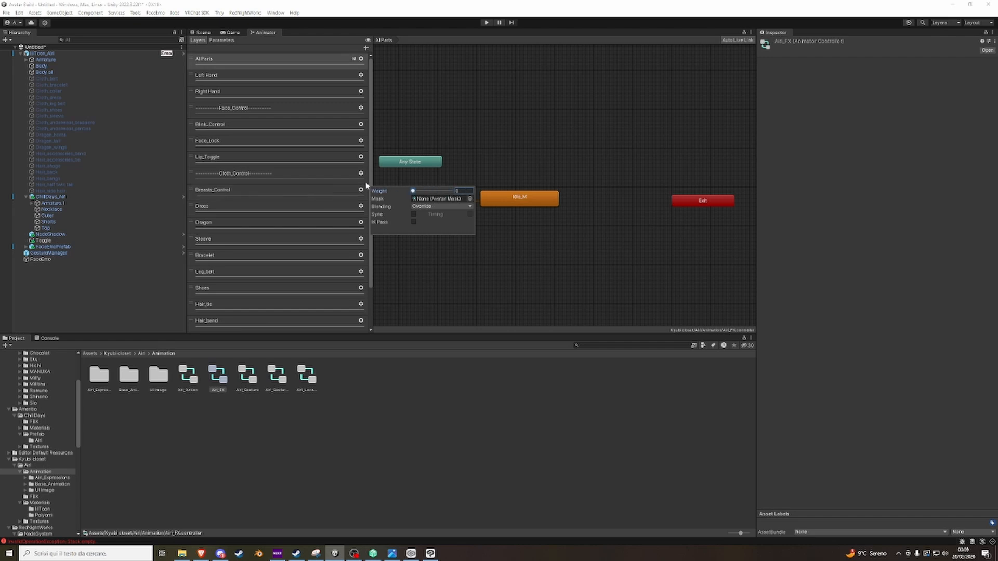
scroll(247, 222, "down", 3)
scroll(249, 224, "up", 3)
Return to the scene and inspect the dressed avatar from close up and from a distance.
left_click(200, 32)
scroll(469, 222, "down", 5)
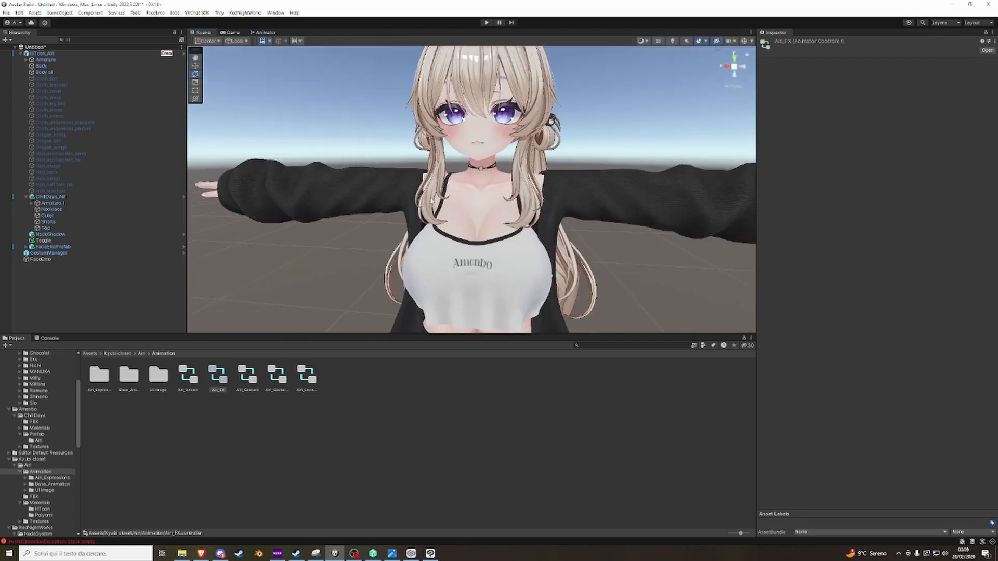
scroll(469, 222, "up", 5)
left_click_drag(469, 222, 298, 203, "alt")
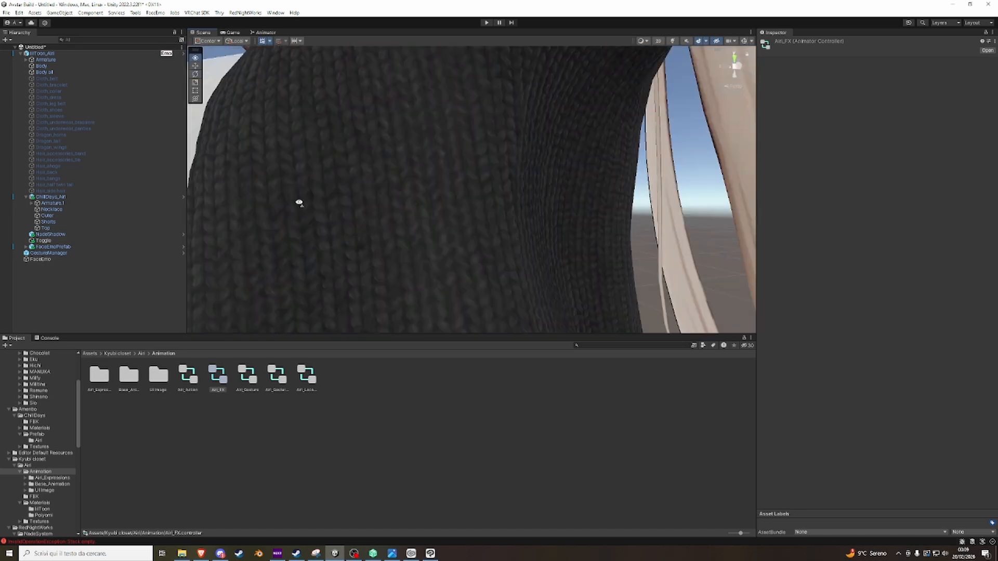
scroll(426, 225, "down", 6)
key("w")
right_click_drag(426, 226, 526, 274)
key("s")
key("w")
key("s")
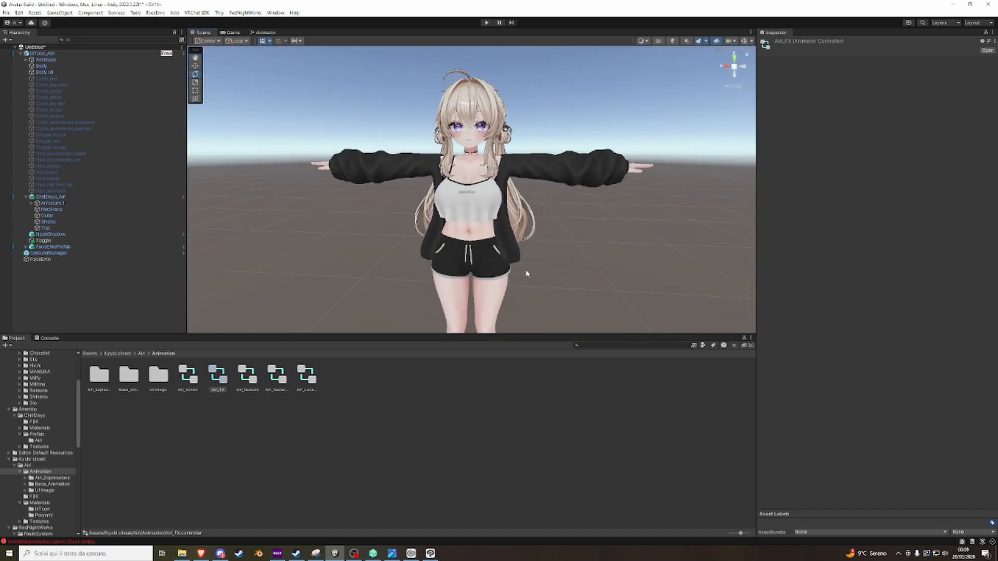
key("w")
right_click_drag(458, 173, 483, 174)
key("s")
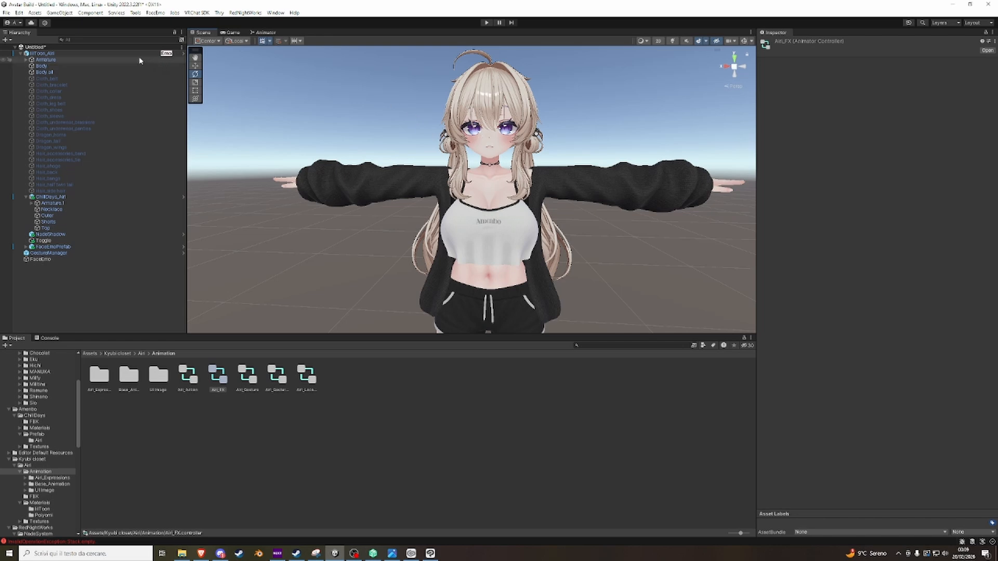
Add the VRCFury Anchor Override Fix component to the avatar's root object.
left_click(98, 54)
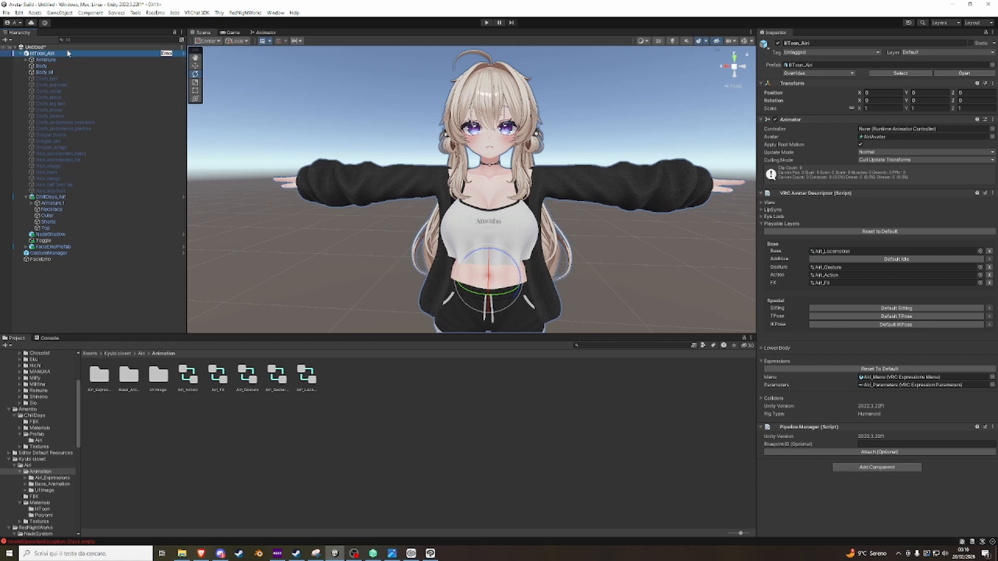
left_click(888, 470)
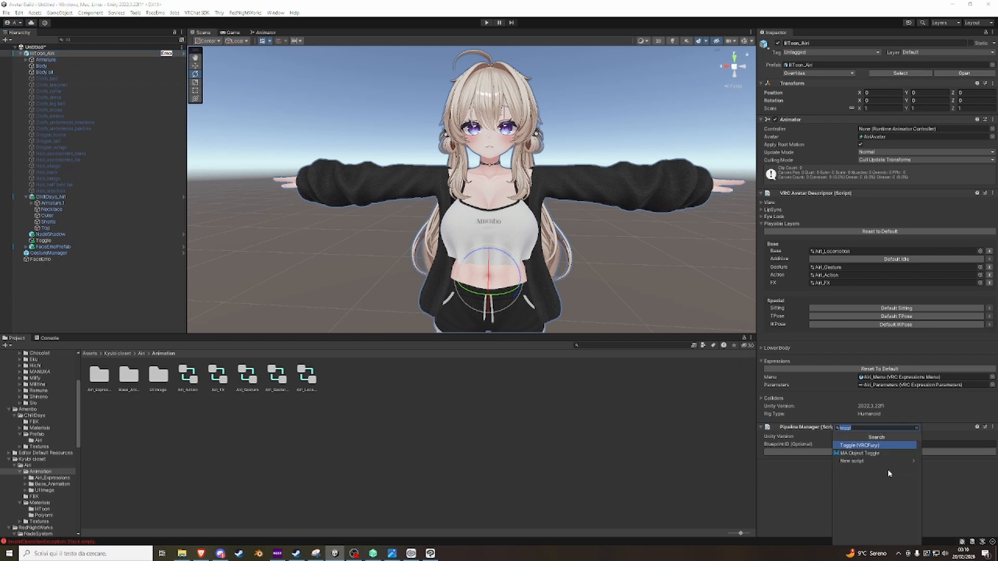
type("anch")
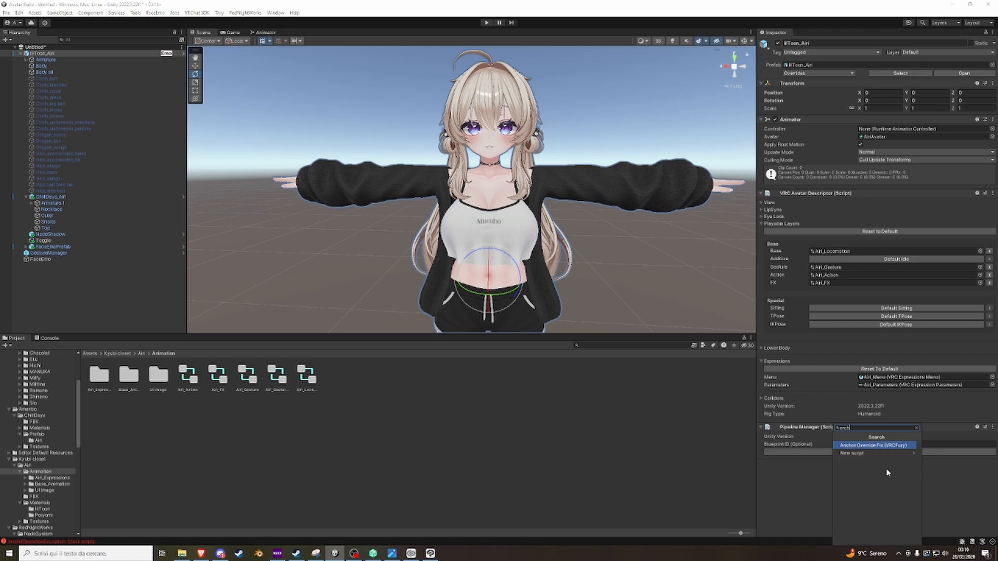
left_click(863, 446)
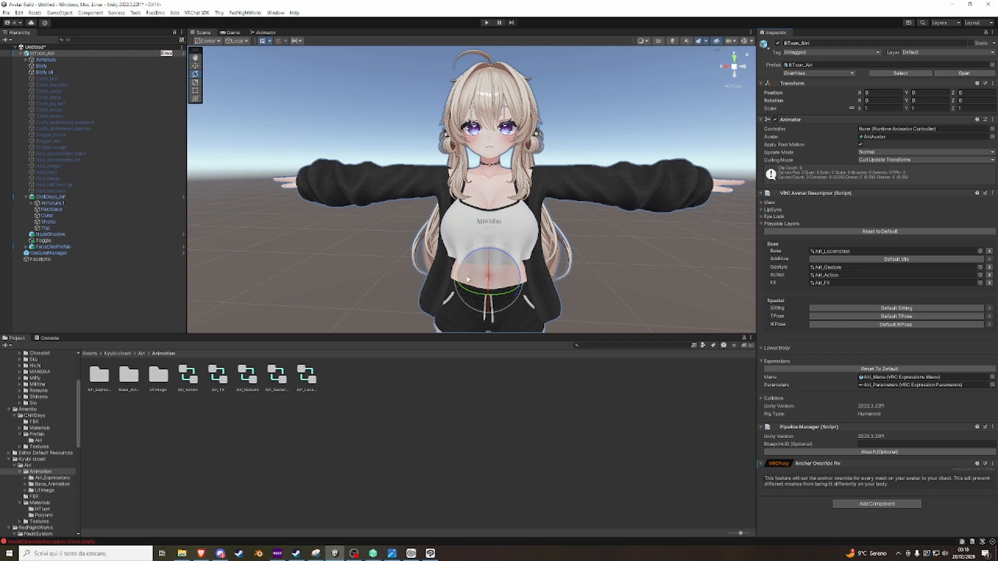
left_click(490, 83)
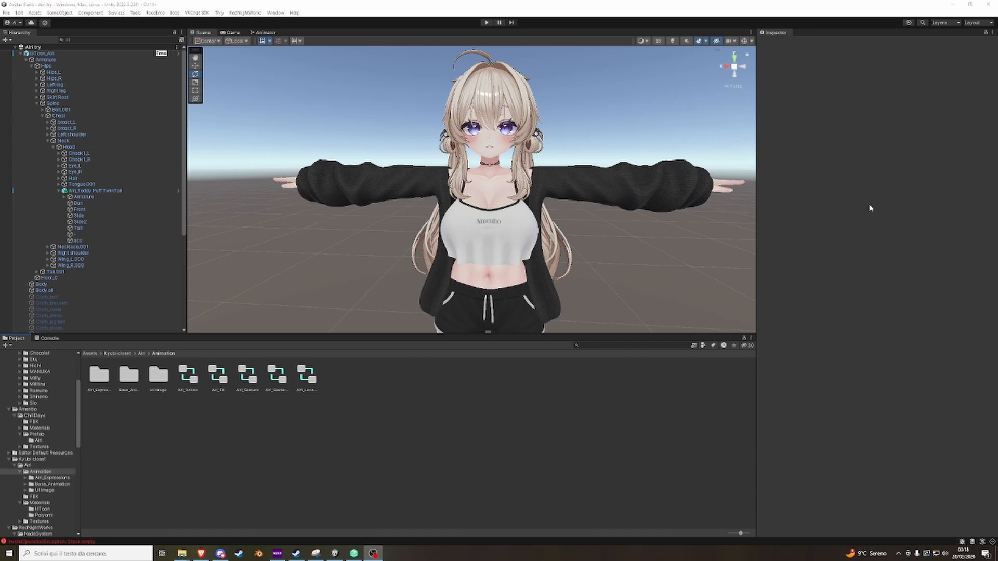
Switch to the browser, open the VPM listing for Thry's Avatar Performance Tools, and return to Unity.
left_click(200, 553)
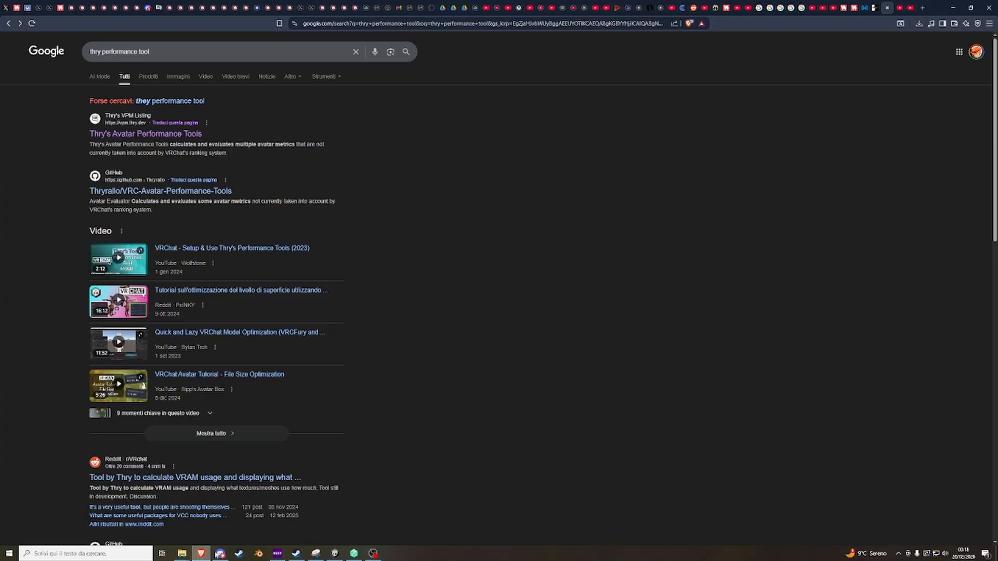
left_click(167, 137)
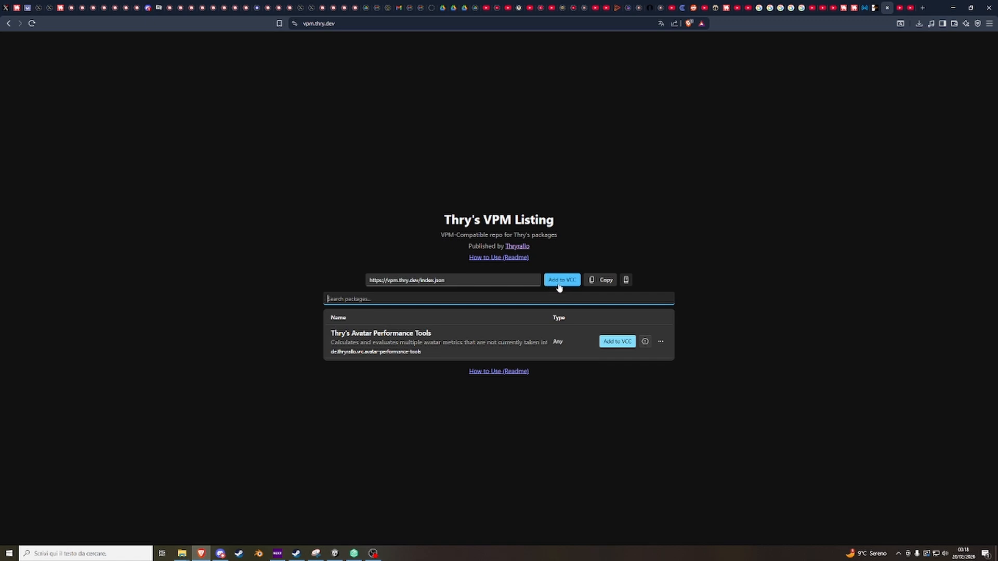
left_click(334, 553)
right_click_drag(363, 208, 370, 205)
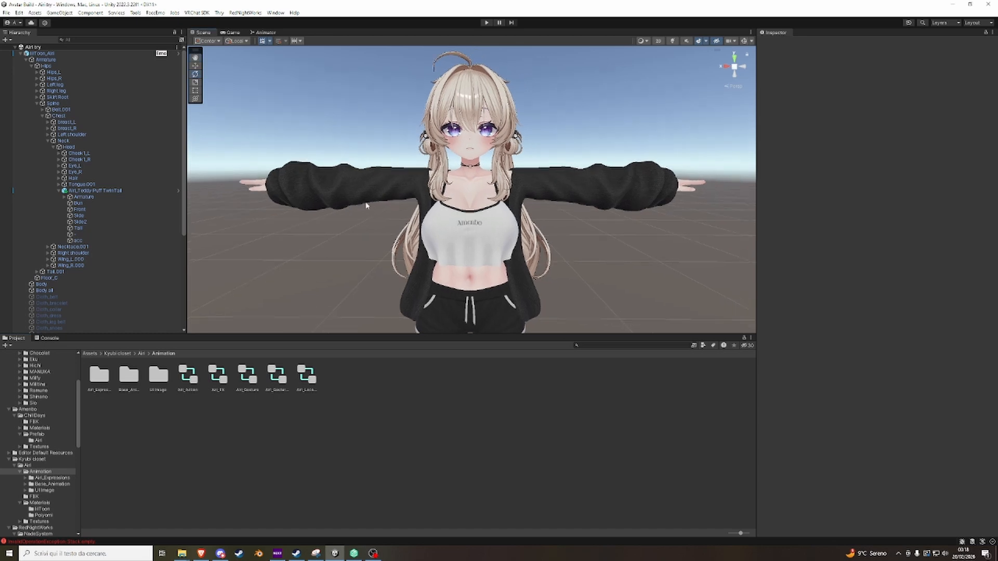
Open Thry's Avatar VRAM Calculator and assign the avatar's root object as its input.
left_click(219, 13)
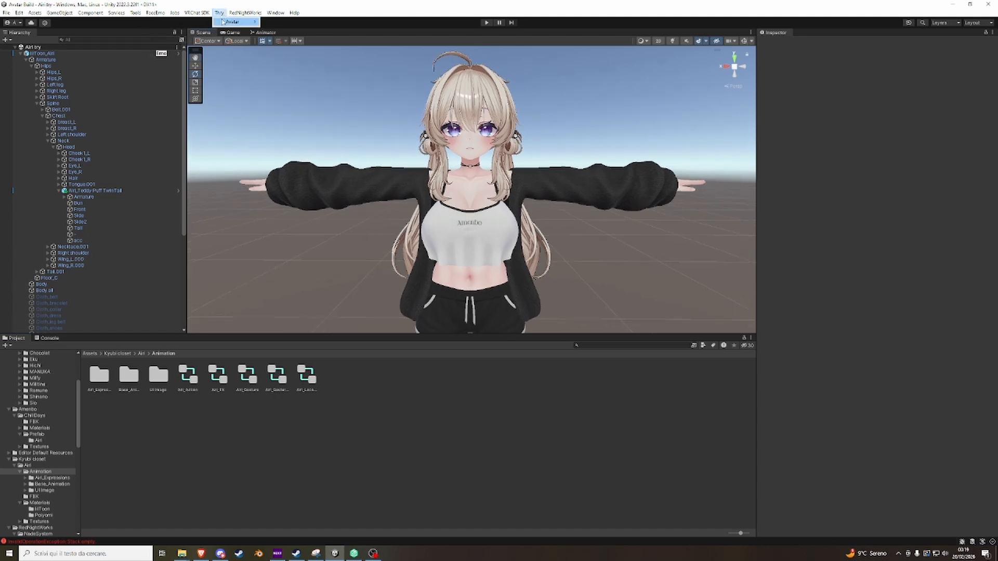
mouse_move(232, 22)
left_click(278, 30)
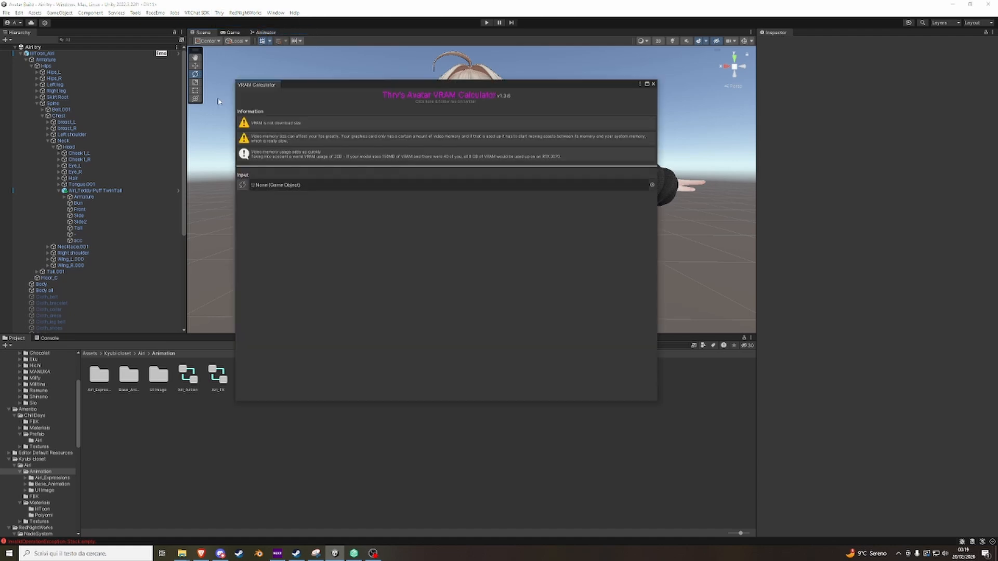
left_click_drag(44, 53, 356, 188)
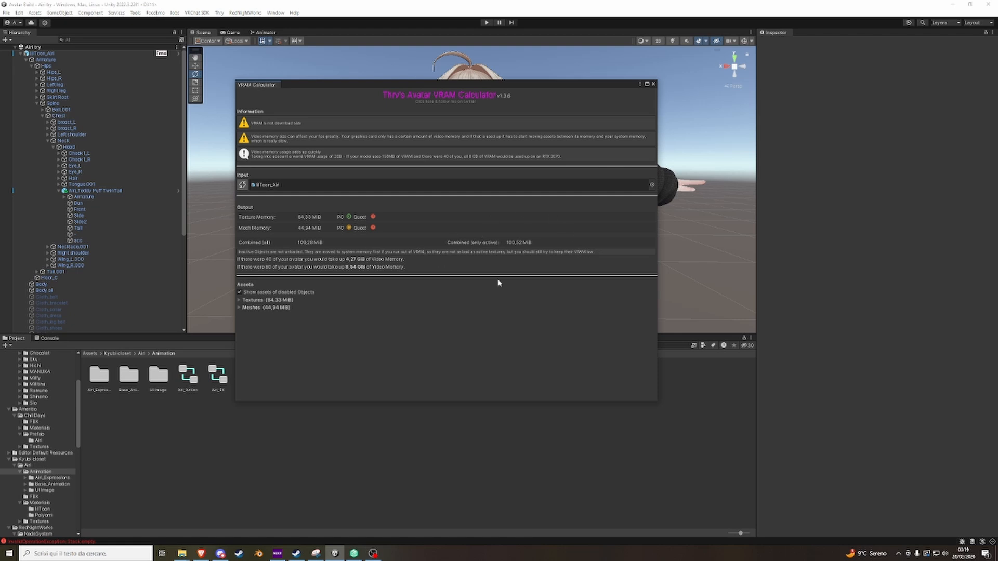
Expand the calculator's texture list and reduce the ChillDays_Inner_Normal texture to 2k.
left_click(278, 300)
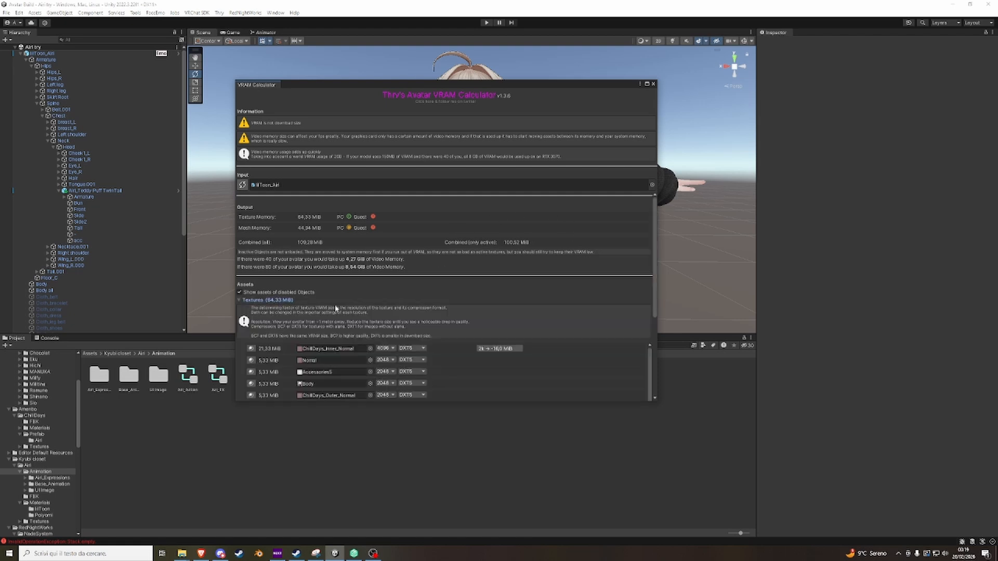
scroll(335, 315, "down", 2)
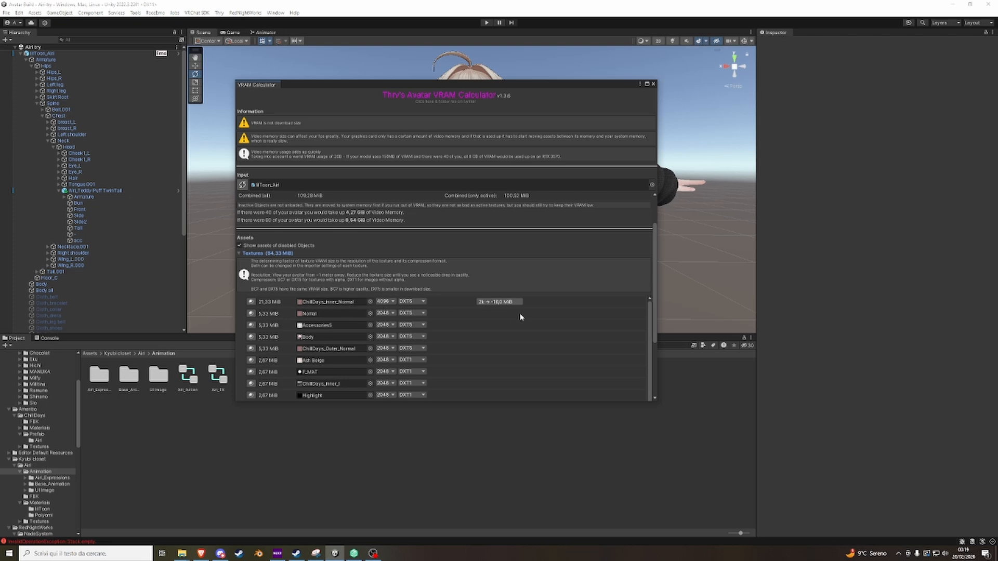
left_click(494, 302)
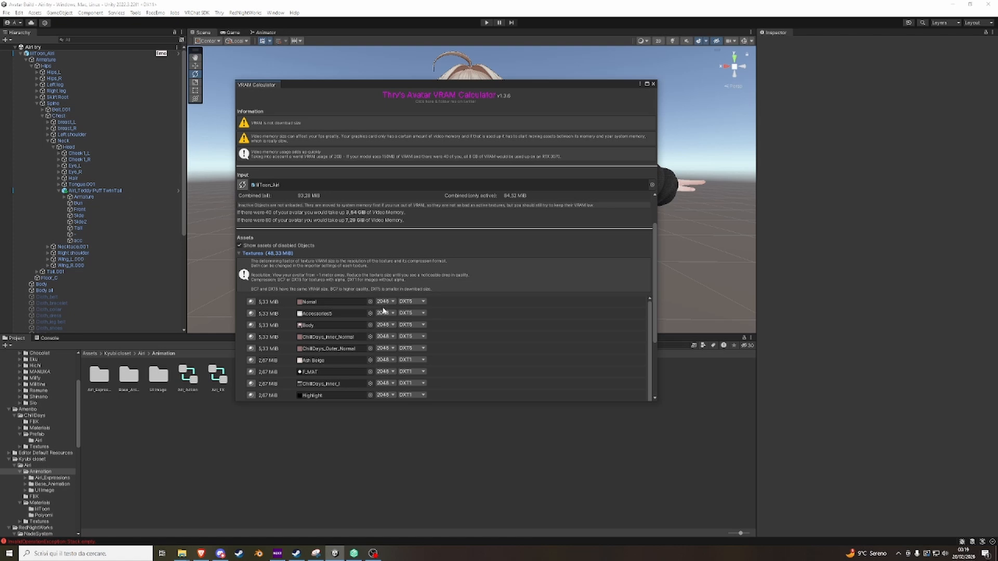
Review the remaining textures' resolutions and the avatar's memory figures, and close the VRAM Calculator.
scroll(383, 314, "down", 2)
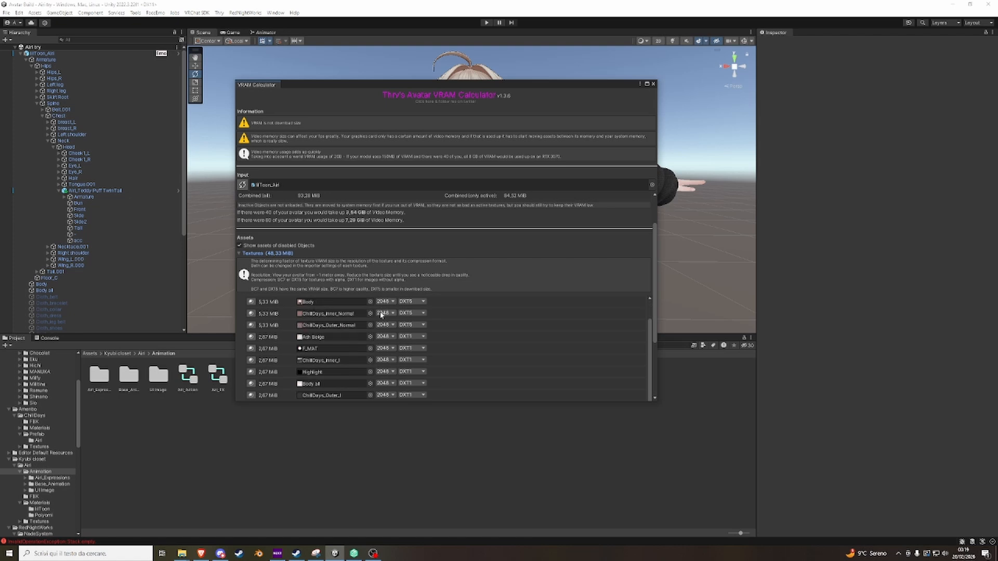
left_click(385, 349)
left_click(491, 358)
scroll(481, 362, "up", 2)
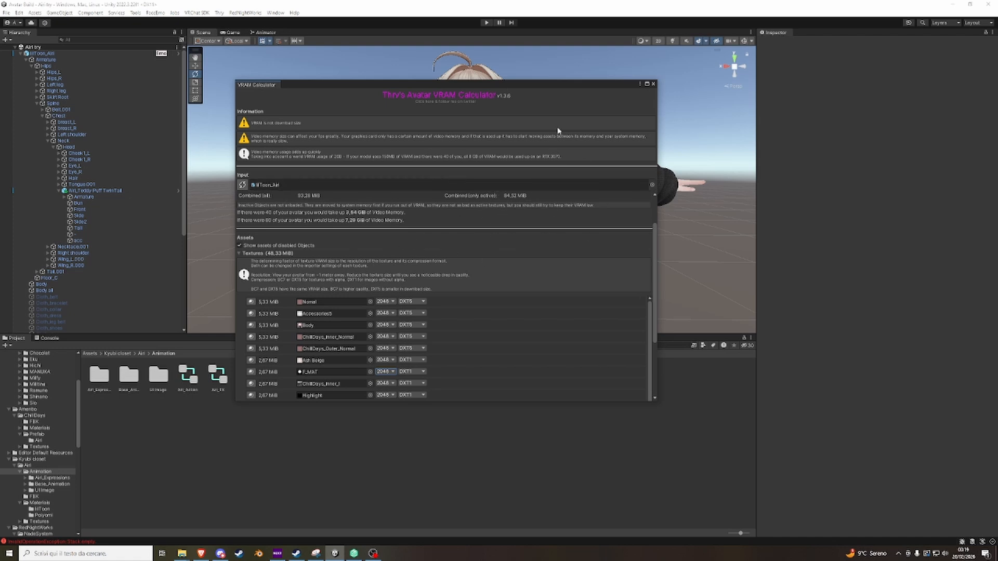
scroll(565, 247, "up", 2)
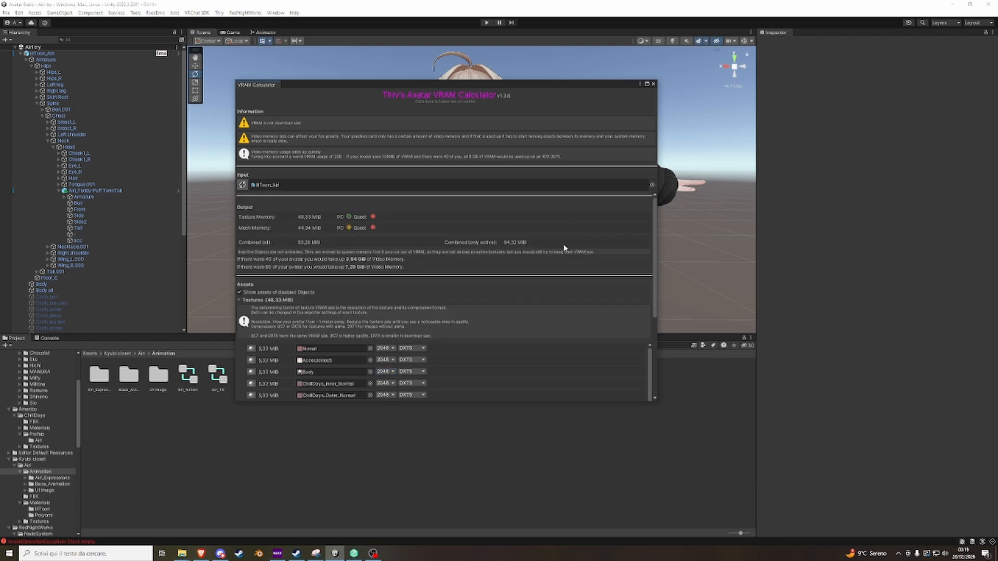
scroll(565, 250, "down", 2)
scroll(549, 270, "up", 2)
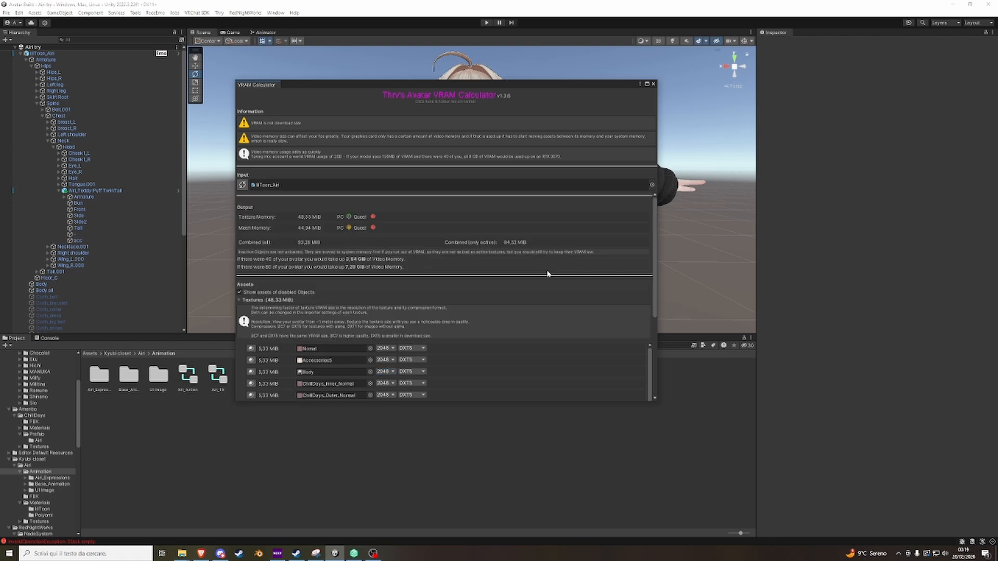
left_click(653, 84)
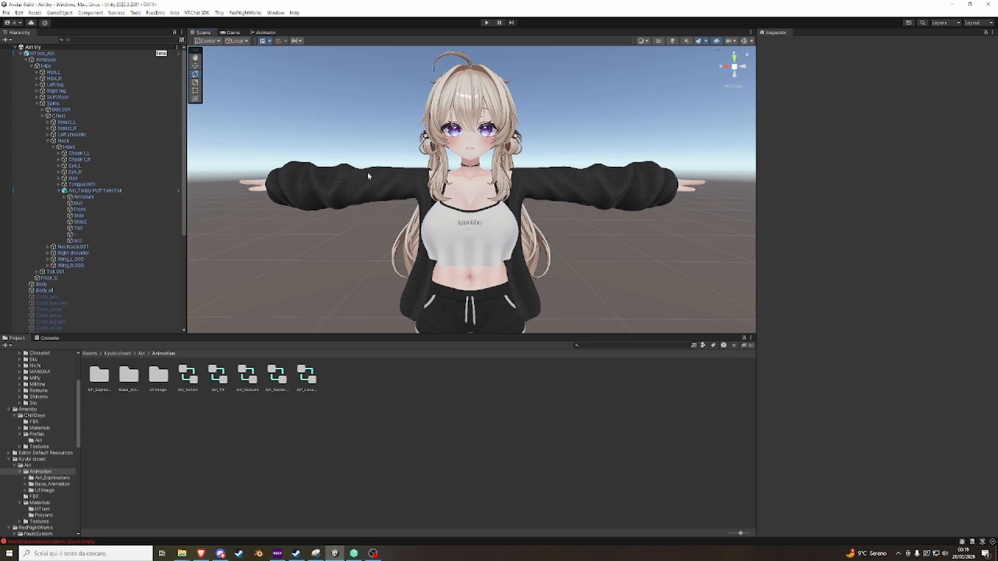
Open the VRChat SDK control panel to view its account sign-in form, and close it.
left_click(198, 13)
left_click(202, 33)
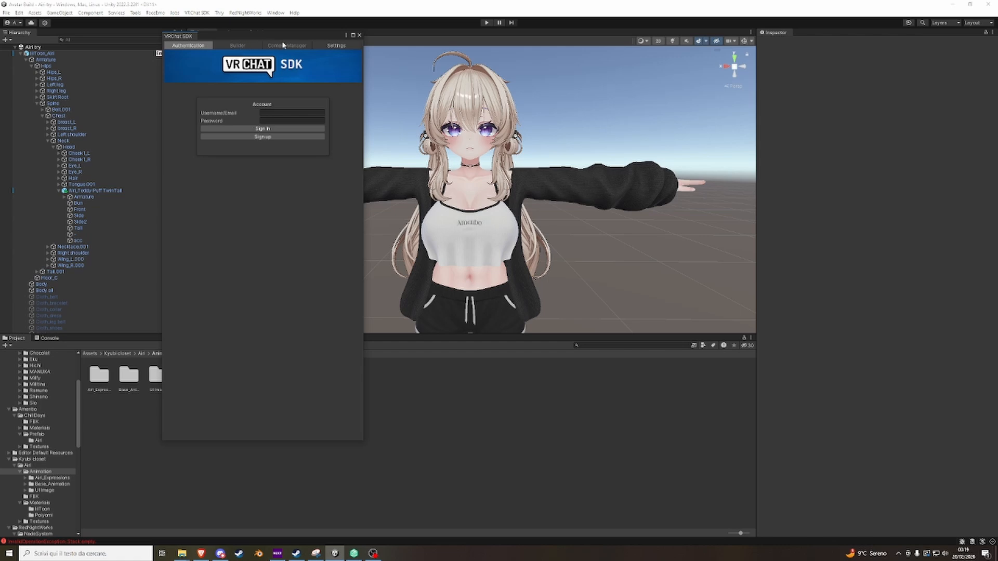
left_click(359, 35)
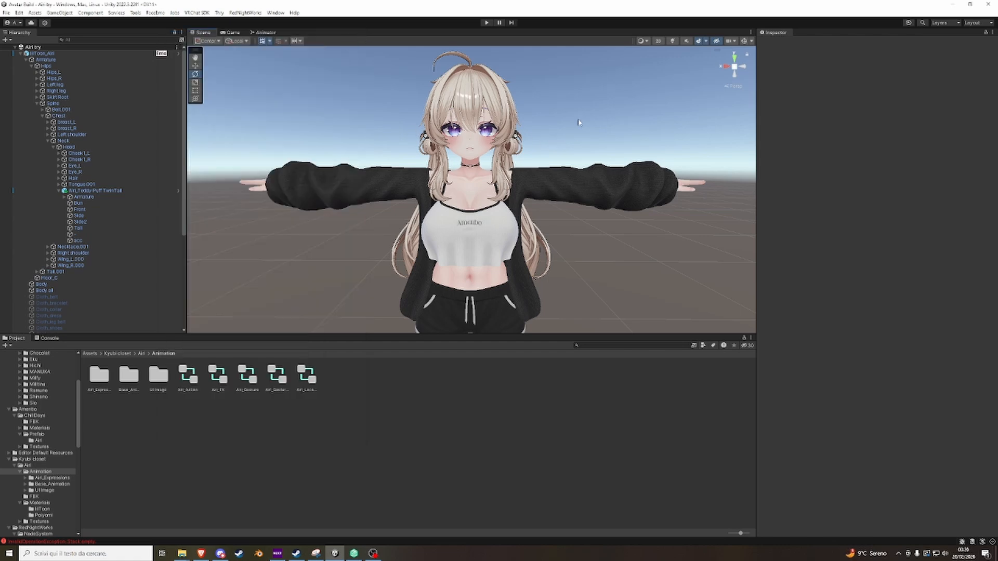